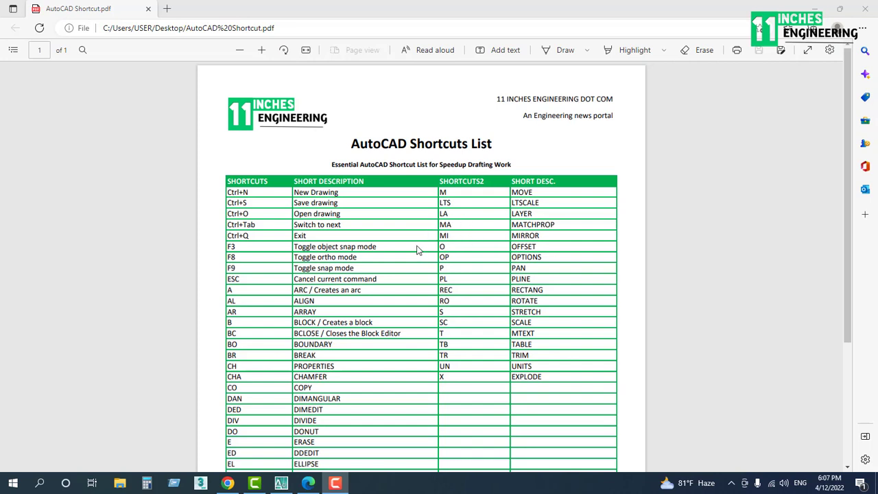
Step: Read through the AutoCAD shortcuts list in the PDF from beginning to end
{"action": "scroll", "coordinate": [416, 249], "scroll_direction": "down", "scroll_amount": 3}
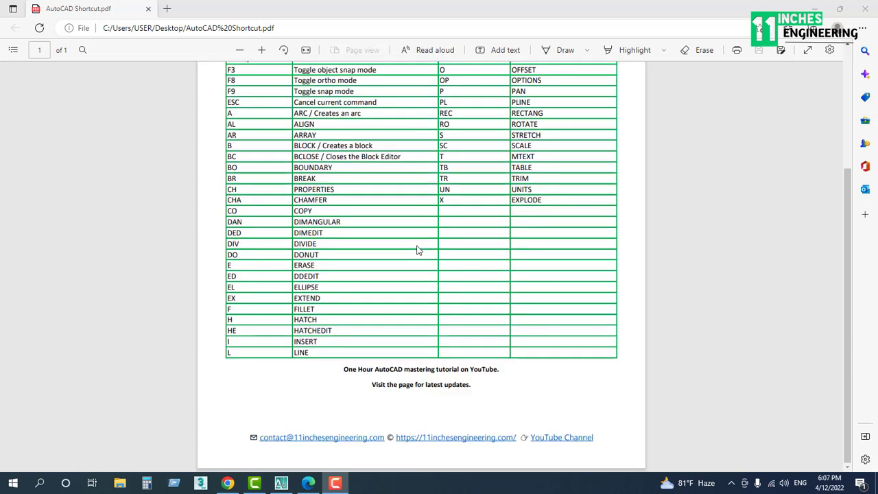
{"action": "scroll", "coordinate": [417, 249], "scroll_direction": "up", "scroll_amount": 3}
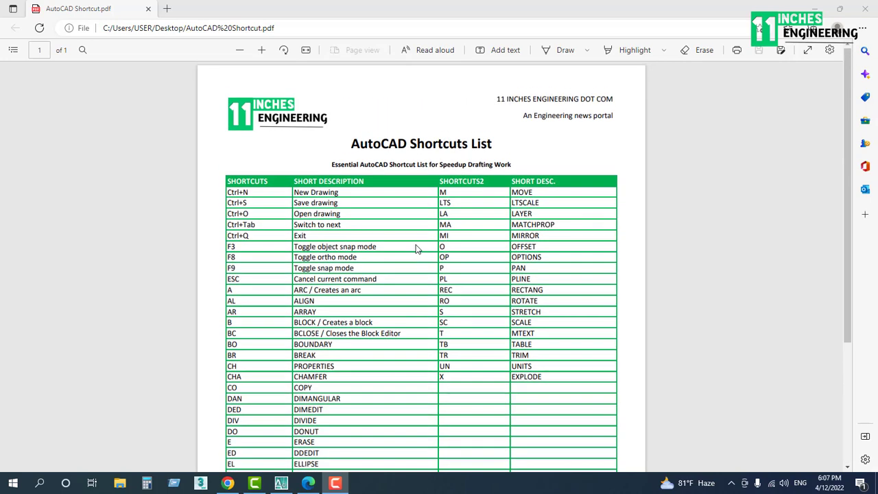
{"action": "scroll", "coordinate": [416, 249], "scroll_direction": "down", "scroll_amount": 3}
{"action": "scroll", "coordinate": [417, 249], "scroll_direction": "up", "scroll_amount": 3}
Step: Minimize the PDF window and launch AutoCAD 2007 from the desktop
{"action": "left_click", "coordinate": [818, 7]}
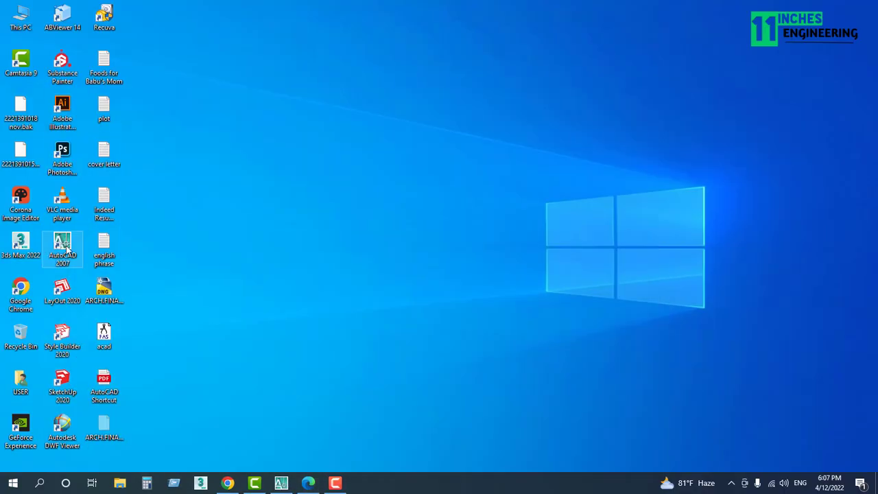
{"action": "double_click", "coordinate": [62, 252]}
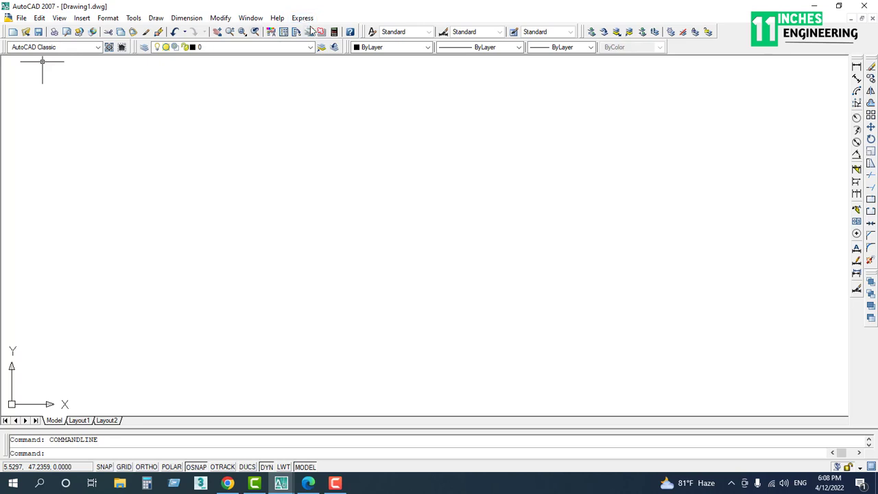
{"action": "left_click", "coordinate": [21, 18]}
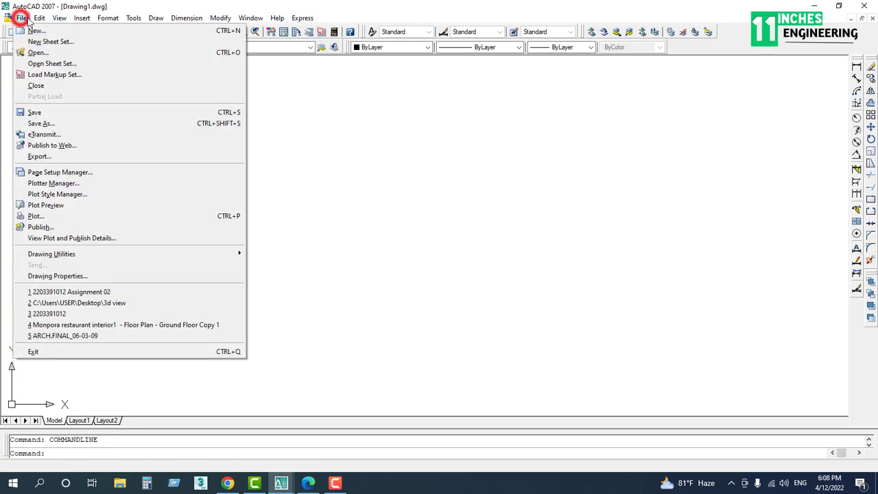
{"action": "mouse_move", "coordinate": [62, 19]}
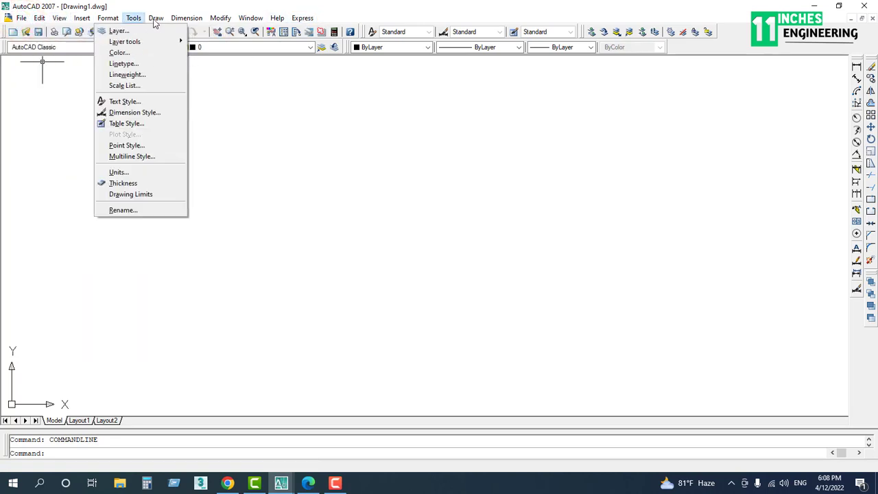
{"action": "mouse_move", "coordinate": [254, 24]}
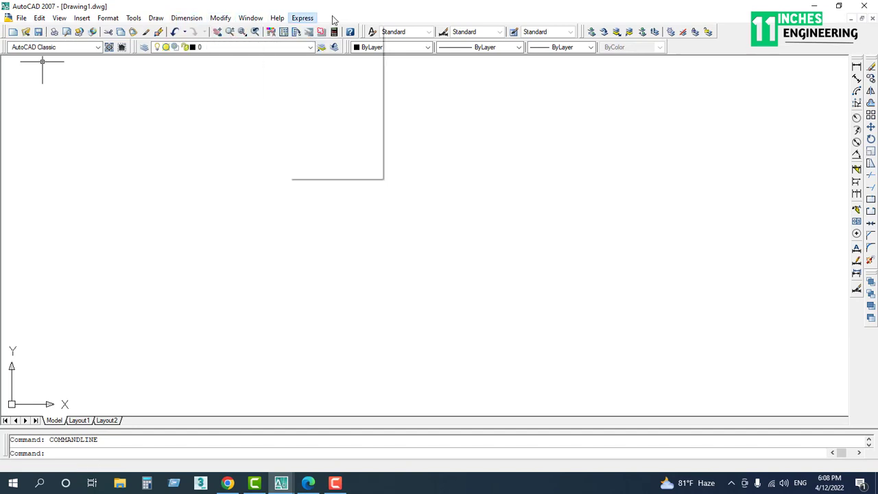
{"action": "left_click", "coordinate": [394, 15]}
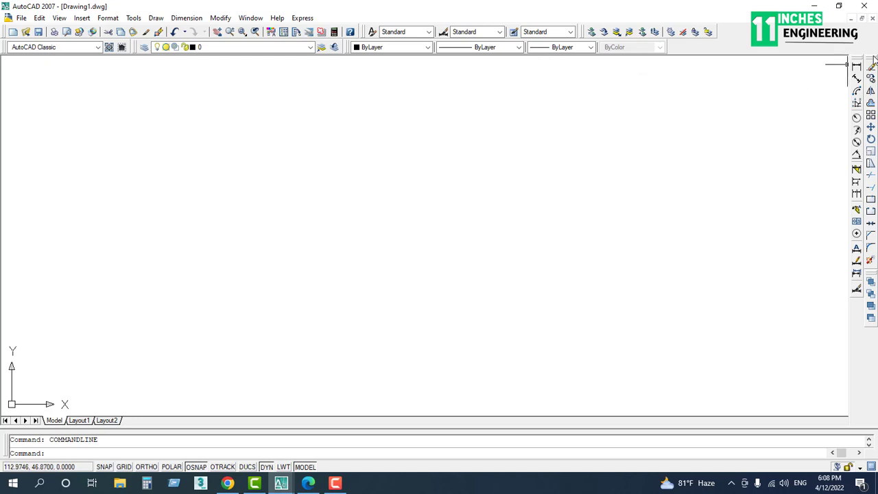
Step: Undock the Dimension toolbar into the drawing area and close it
{"action": "left_click_drag", "start_coordinate": [856, 61], "coordinate": [411, 202]}
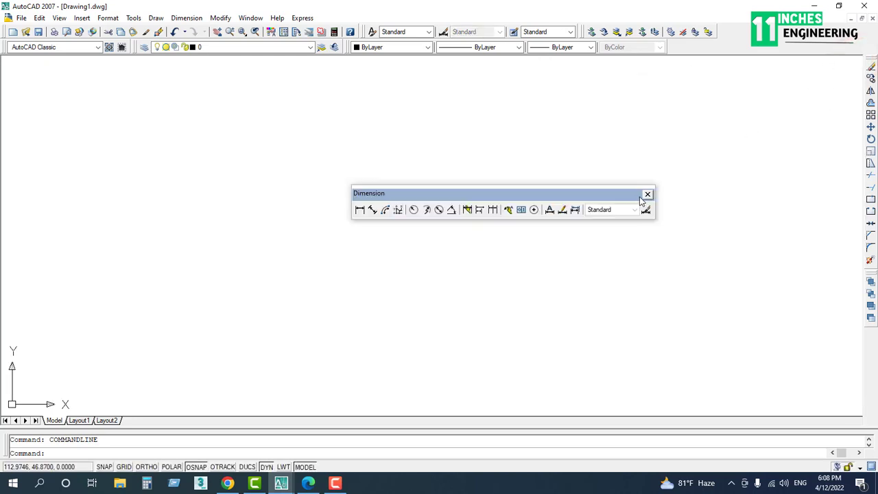
{"action": "left_click", "coordinate": [647, 195]}
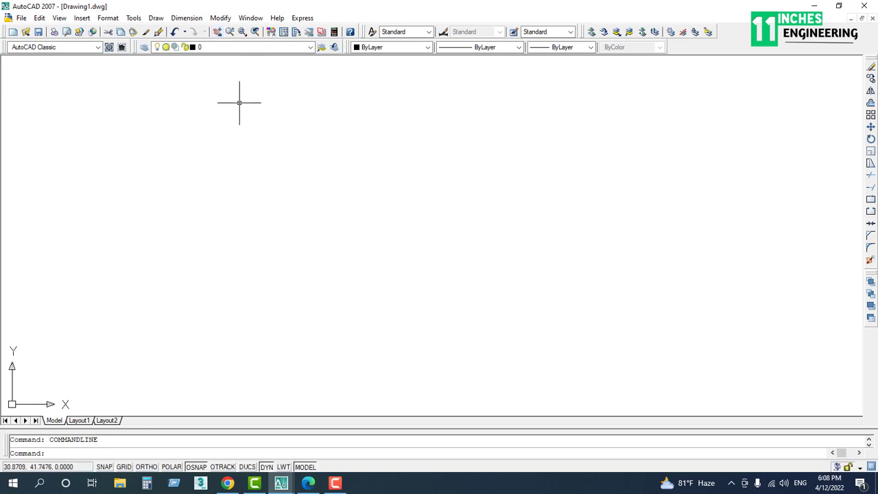
Step: Display the Dimension and Draw toolbars from the list of available toolbars
{"action": "right_click", "coordinate": [221, 36]}
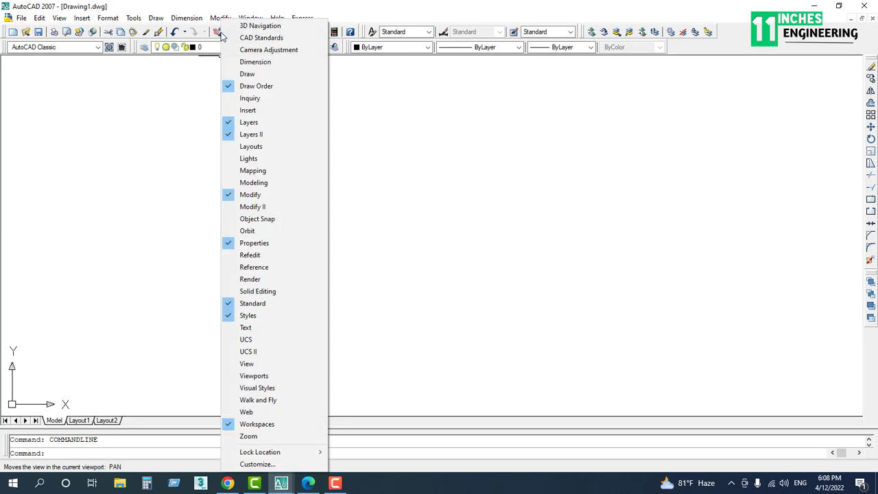
{"action": "right_click", "coordinate": [180, 30]}
{"action": "right_click", "coordinate": [500, 38]}
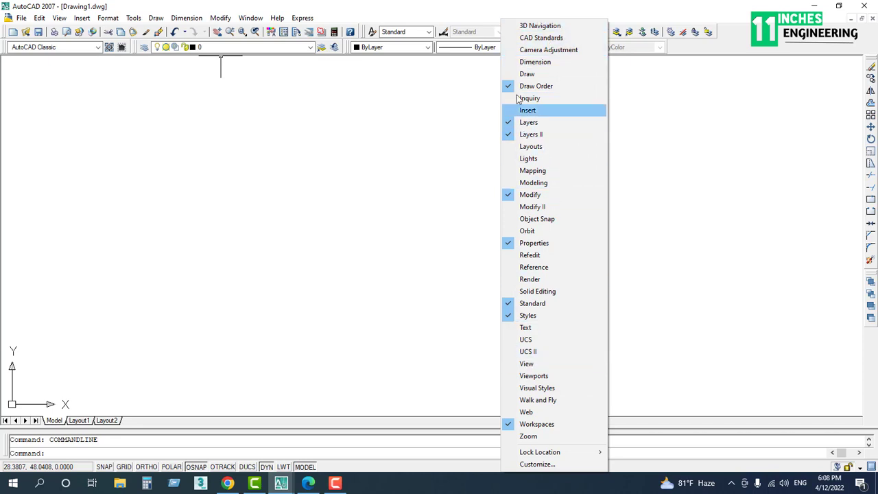
{"action": "left_click", "coordinate": [511, 62]}
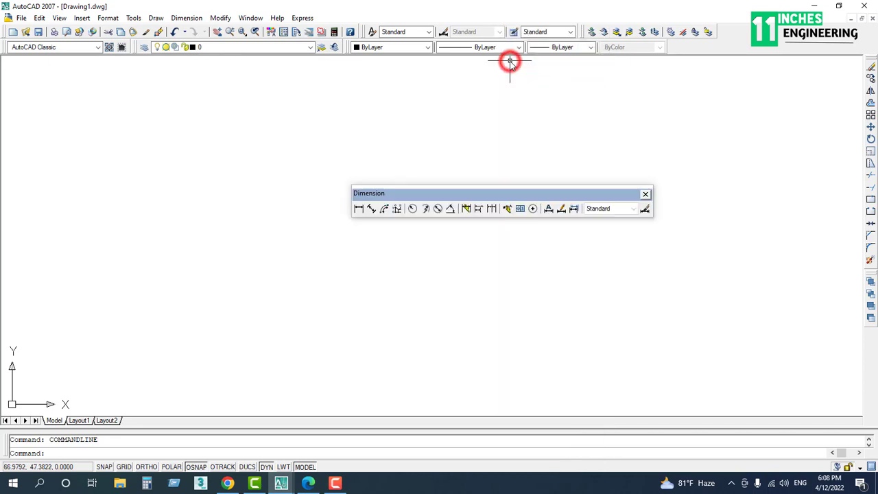
{"action": "right_click", "coordinate": [613, 33]}
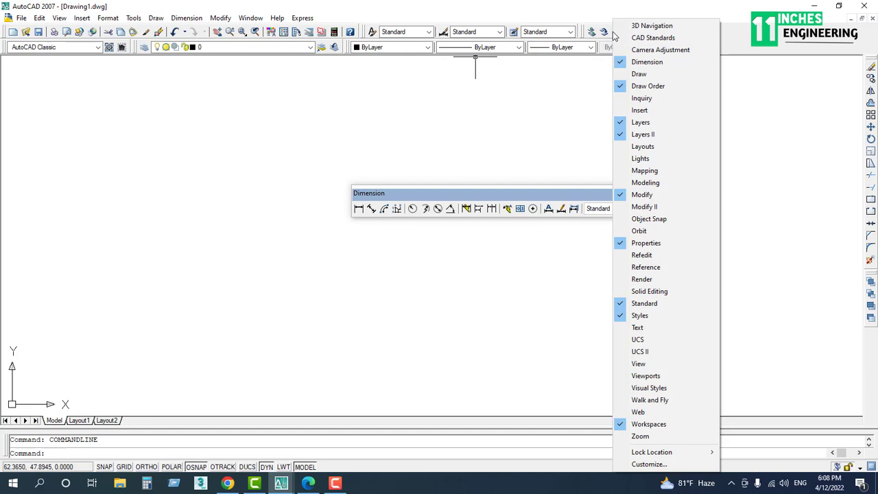
{"action": "left_click", "coordinate": [620, 73]}
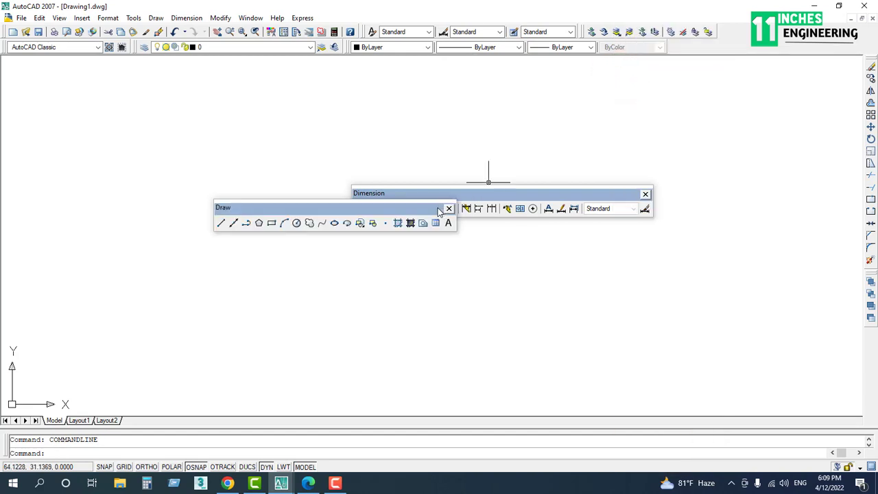
Step: Dock the Draw and Dimension toolbars vertically side by side along the left edge of the drawing area
{"action": "mouse_move", "coordinate": [438, 211]}
{"action": "left_mouse_down"}
{"action": "mouse_move", "coordinate": [131, 153]}
{"action": "mouse_move", "coordinate": [8, 116]}
{"action": "left_mouse_up"}
{"action": "mouse_move", "coordinate": [609, 193]}
{"action": "left_mouse_down"}
{"action": "mouse_move", "coordinate": [234, 171]}
{"action": "mouse_move", "coordinate": [103, 186]}
{"action": "mouse_move", "coordinate": [25, 133]}
{"action": "mouse_move", "coordinate": [22, 103]}
{"action": "left_mouse_up"}
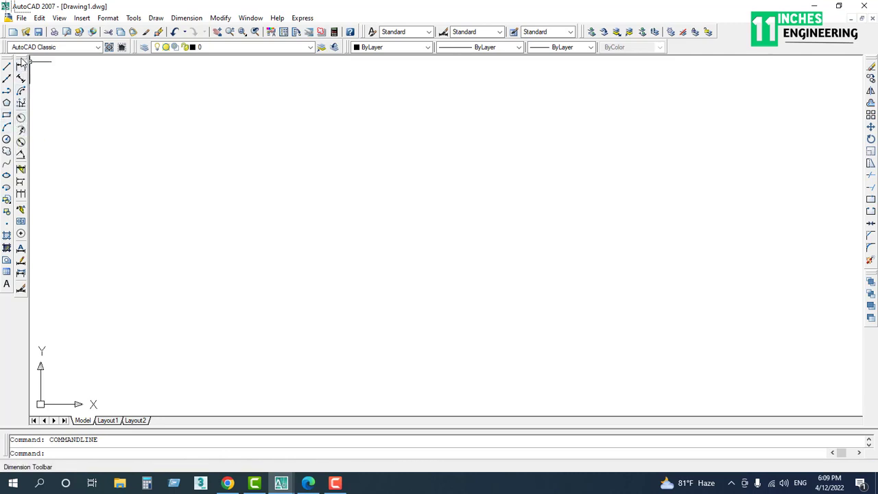
{"action": "mouse_move", "coordinate": [21, 63]}
{"action": "left_mouse_down"}
{"action": "mouse_move", "coordinate": [382, 161]}
{"action": "mouse_move", "coordinate": [750, 94]}
{"action": "mouse_move", "coordinate": [757, 55]}
{"action": "left_mouse_up"}
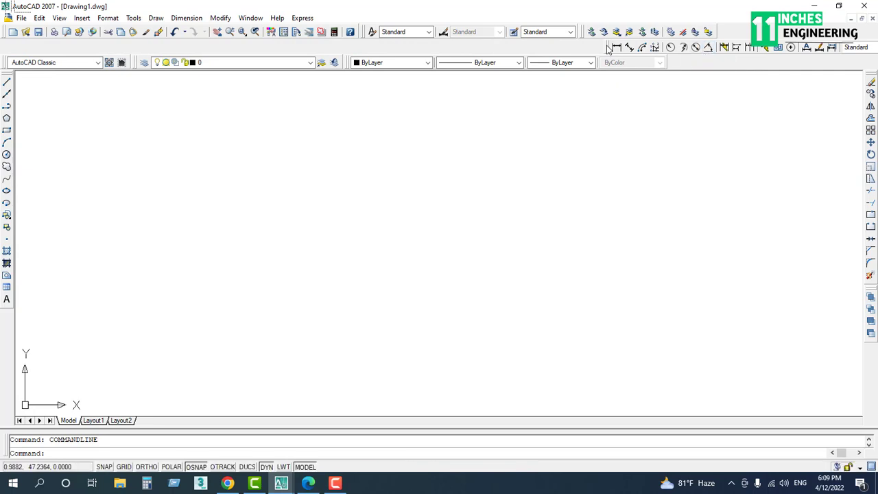
{"action": "left_click_drag", "start_coordinate": [607, 46], "coordinate": [82, 181]}
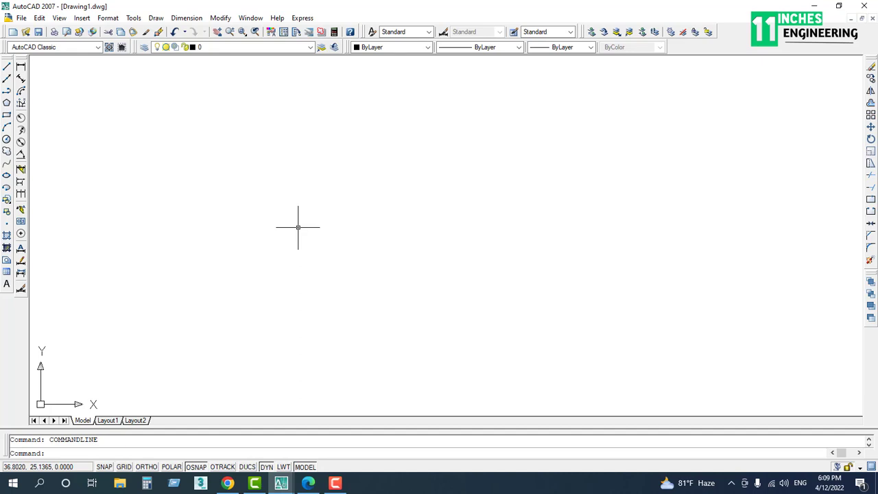
Step: Preview several of the available drawing templates and create a new drawing from the acad template
{"action": "key", "text": "ctrl+n"}
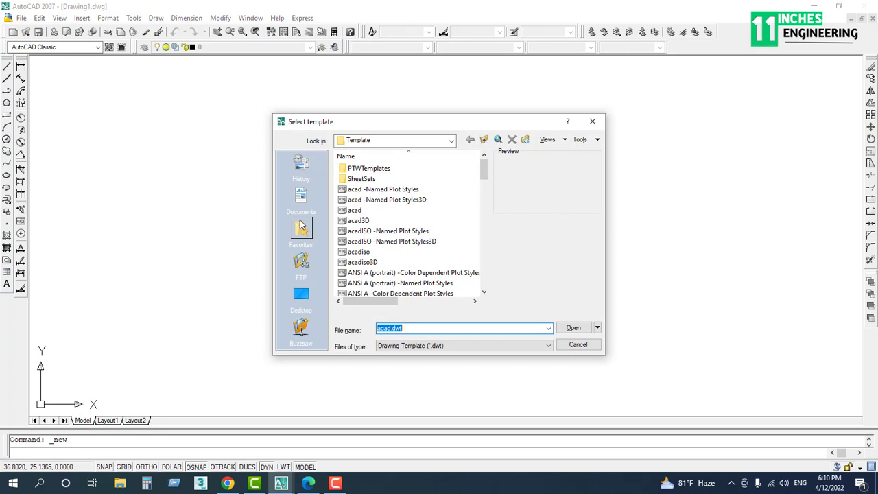
{"action": "scroll", "coordinate": [384, 223], "scroll_direction": "down", "scroll_amount": 4}
{"action": "scroll", "coordinate": [388, 226], "scroll_direction": "up", "scroll_amount": 3}
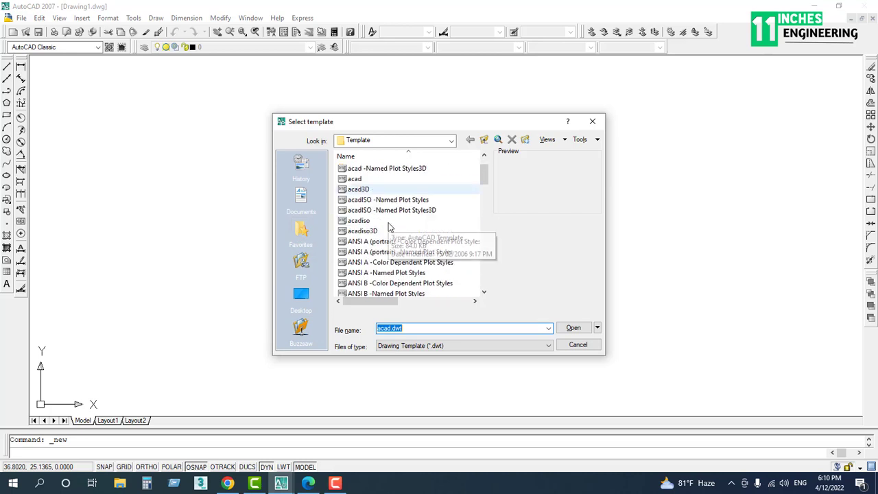
{"action": "scroll", "coordinate": [388, 226], "scroll_direction": "up", "scroll_amount": 1}
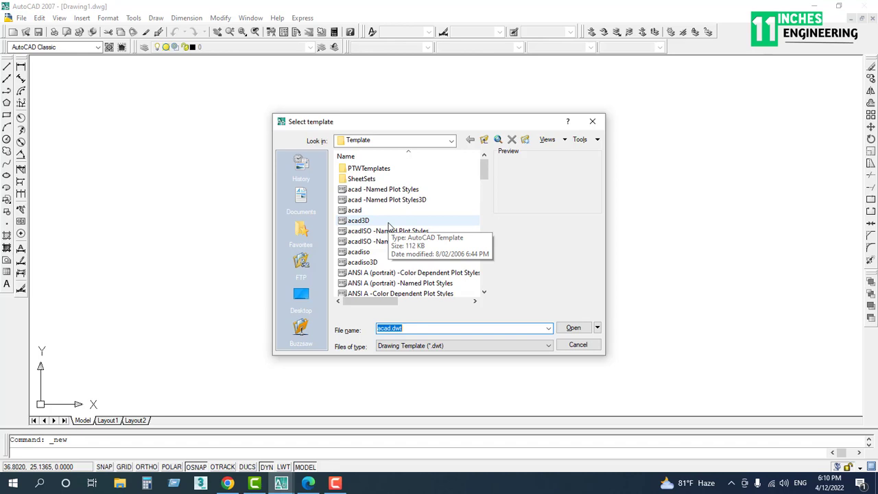
{"action": "left_click", "coordinate": [370, 189]}
{"action": "left_click", "coordinate": [374, 231]}
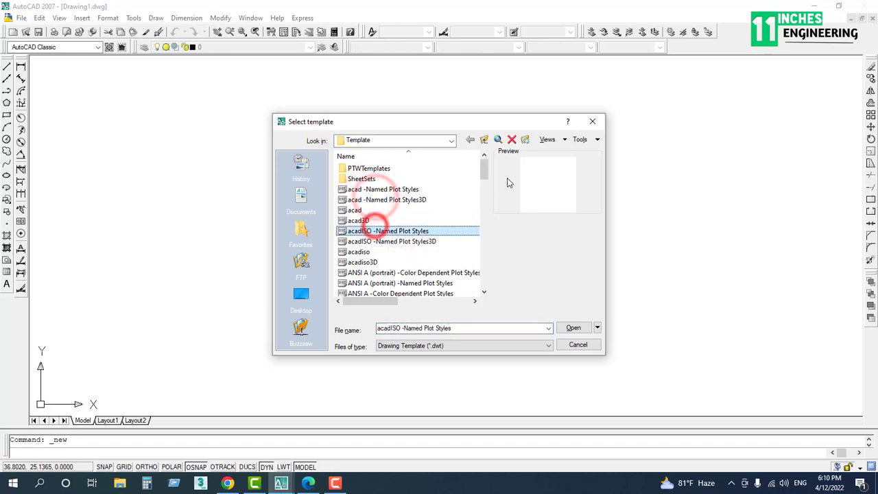
{"action": "left_click", "coordinate": [390, 241]}
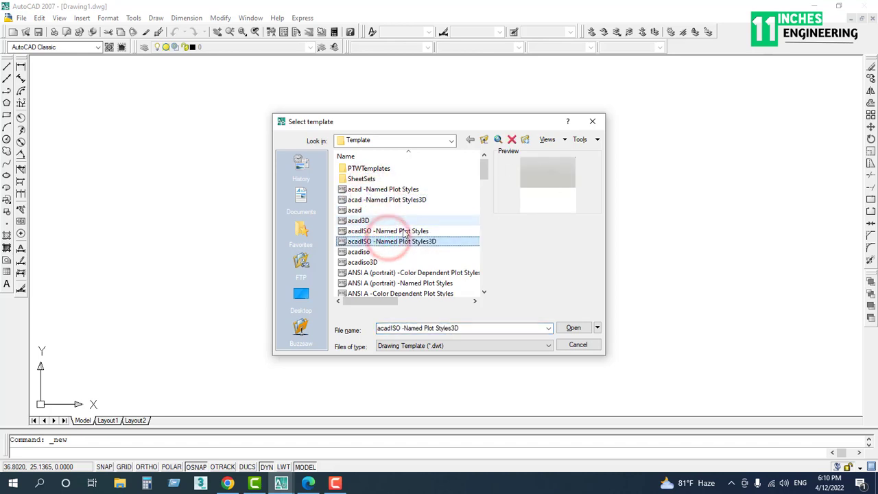
{"action": "left_click", "coordinate": [357, 251]}
{"action": "left_click", "coordinate": [359, 262]}
{"action": "left_click", "coordinate": [361, 273]}
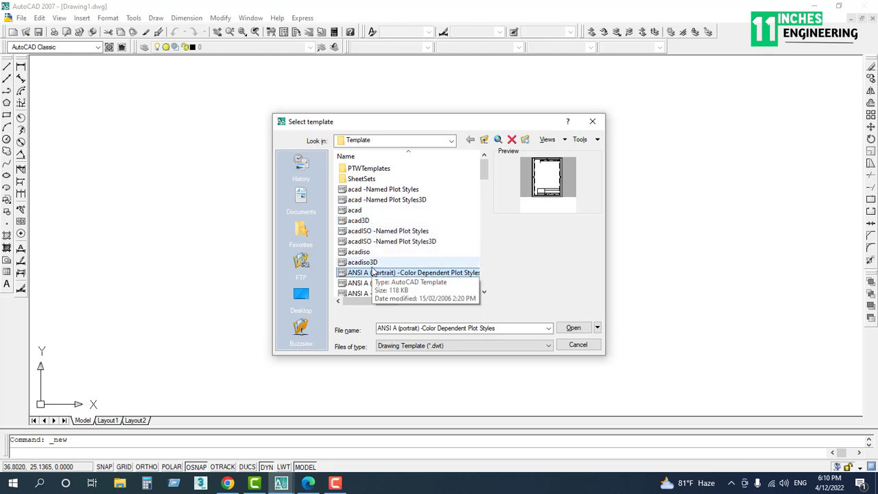
{"action": "left_click", "coordinate": [355, 211]}
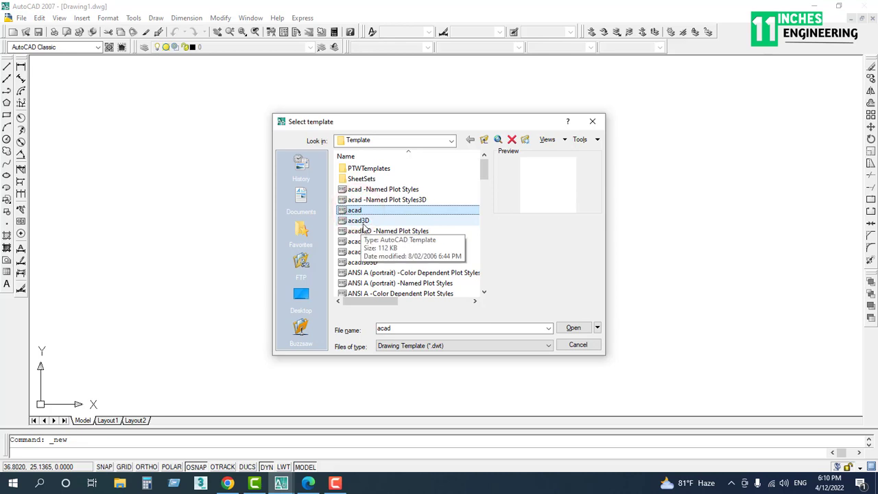
{"action": "left_click", "coordinate": [575, 329]}
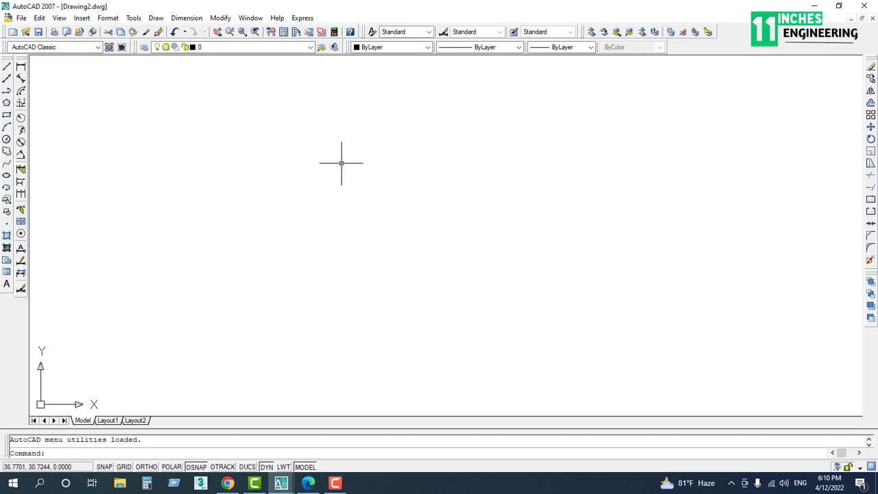
Step: Open the Options dialog for the new drawing
{"action": "right_click", "coordinate": [268, 157]}
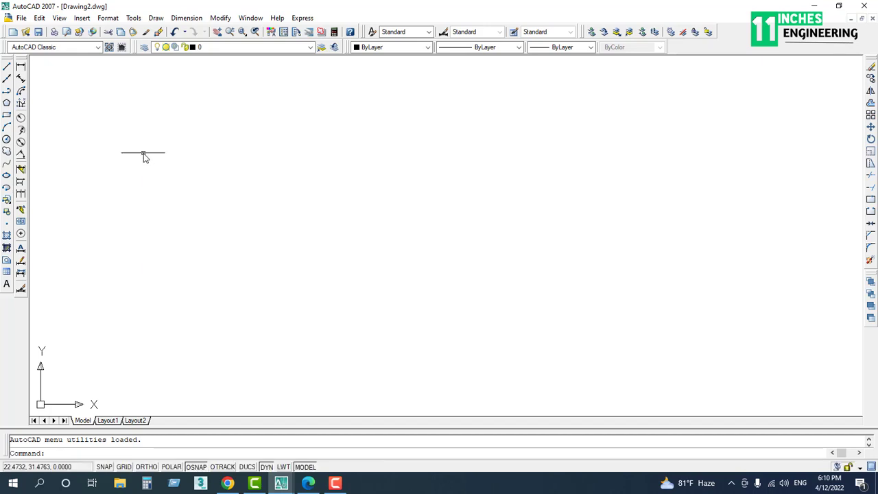
{"action": "right_click", "coordinate": [143, 152]}
{"action": "right_click", "coordinate": [442, 186]}
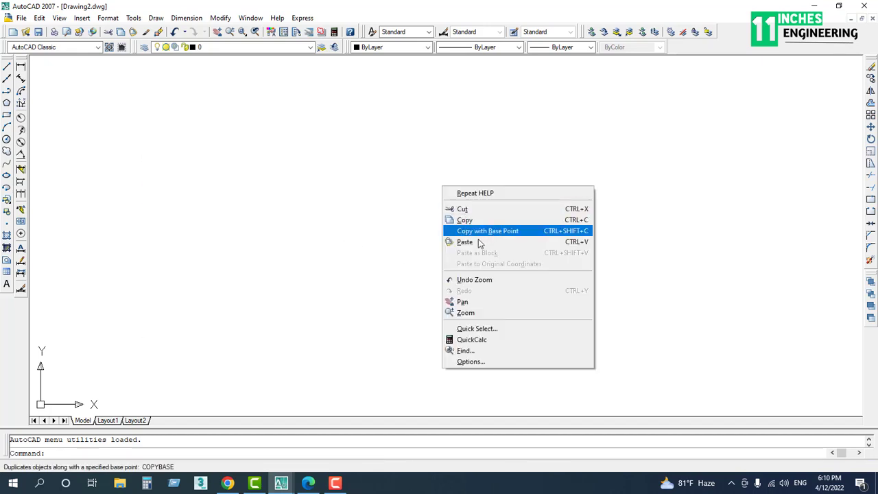
{"action": "left_click", "coordinate": [470, 362]}
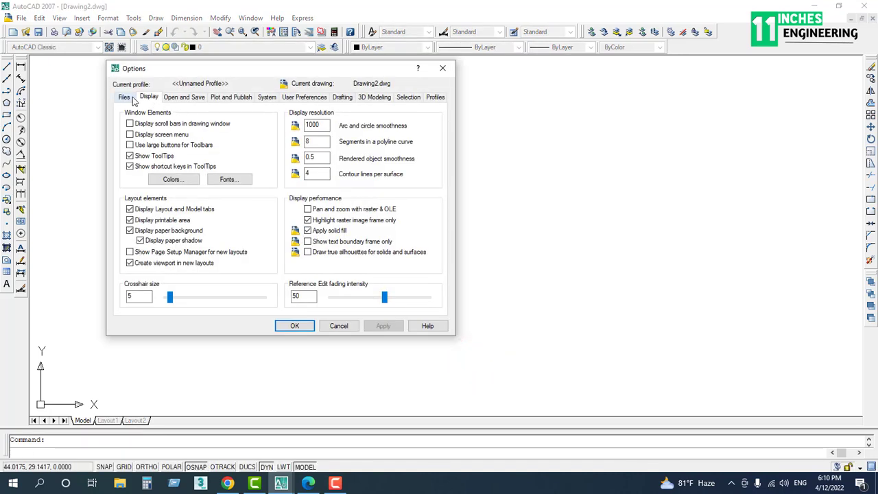
Step: Look through the Options settings pages from Files to Selection, including plotting, system, user preferences, drafting and 3D modeling
{"action": "left_click", "coordinate": [125, 96]}
{"action": "left_click", "coordinate": [149, 97]}
{"action": "left_click", "coordinate": [173, 97]}
{"action": "left_click", "coordinate": [244, 96]}
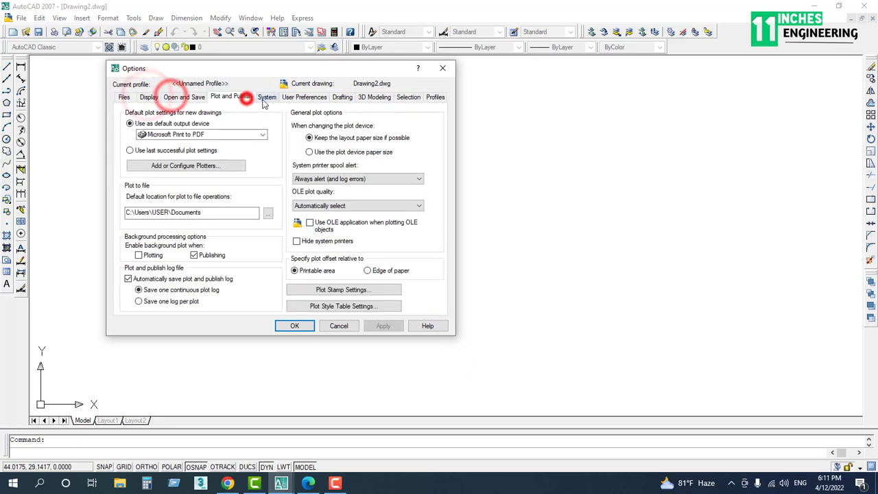
{"action": "left_click", "coordinate": [267, 96]}
{"action": "left_click", "coordinate": [304, 97]}
{"action": "left_click", "coordinate": [342, 96]}
{"action": "left_click", "coordinate": [374, 97]}
{"action": "left_click", "coordinate": [412, 97]}
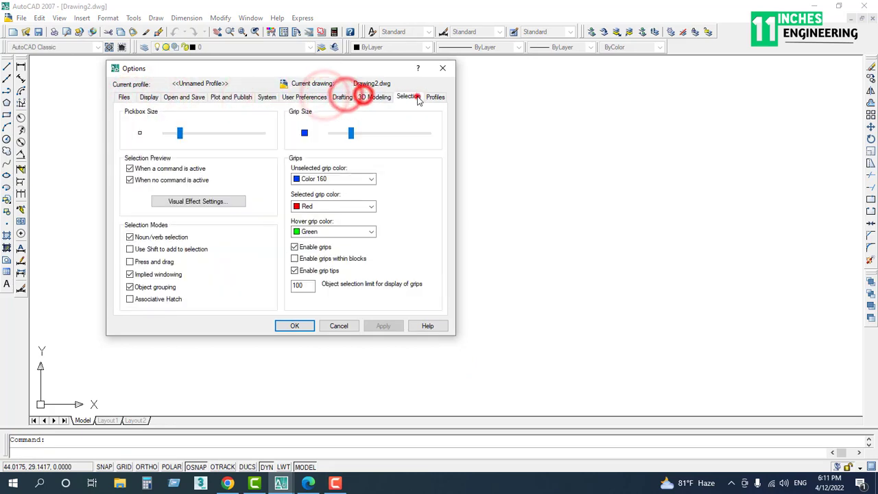
Step: Set the uniform background colour of 2D model space to Black in the display options and apply it
{"action": "left_click", "coordinate": [149, 97]}
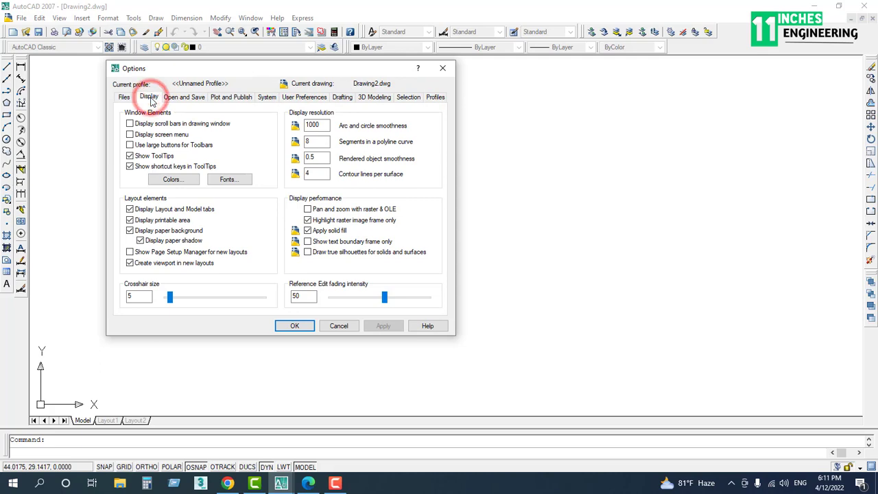
{"action": "left_click", "coordinate": [172, 179]}
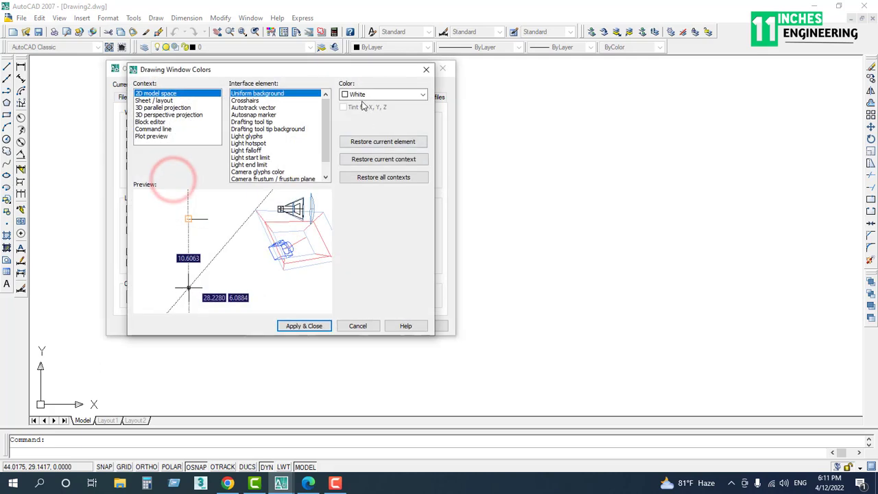
{"action": "left_click", "coordinate": [365, 96]}
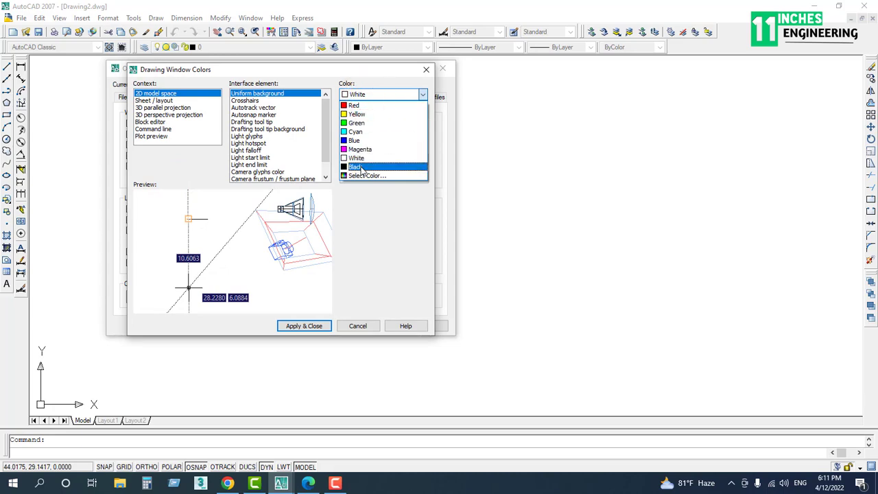
{"action": "left_click", "coordinate": [360, 167]}
{"action": "left_click", "coordinate": [310, 326]}
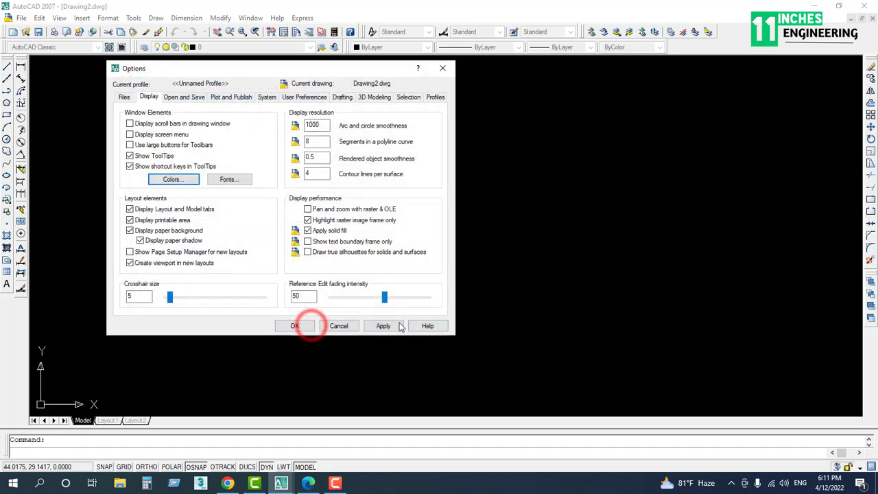
Step: Apply the display settings and close the Options dialog
{"action": "left_click", "coordinate": [385, 325]}
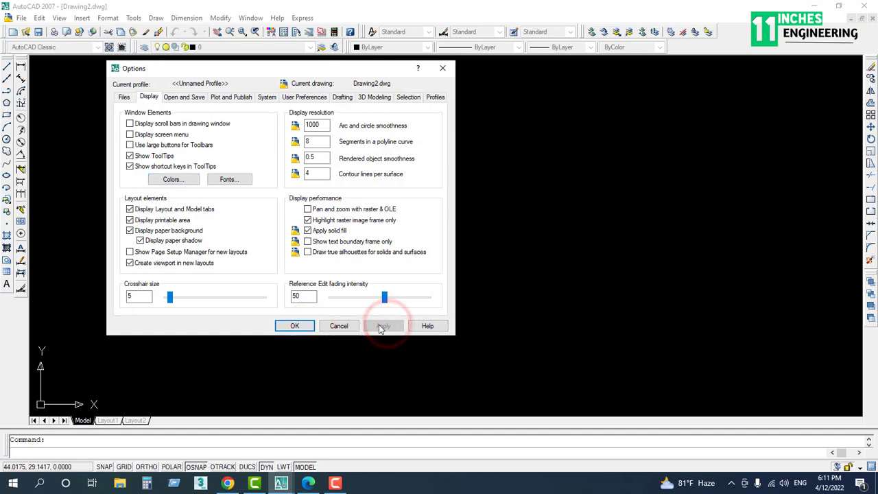
{"action": "left_click", "coordinate": [294, 326]}
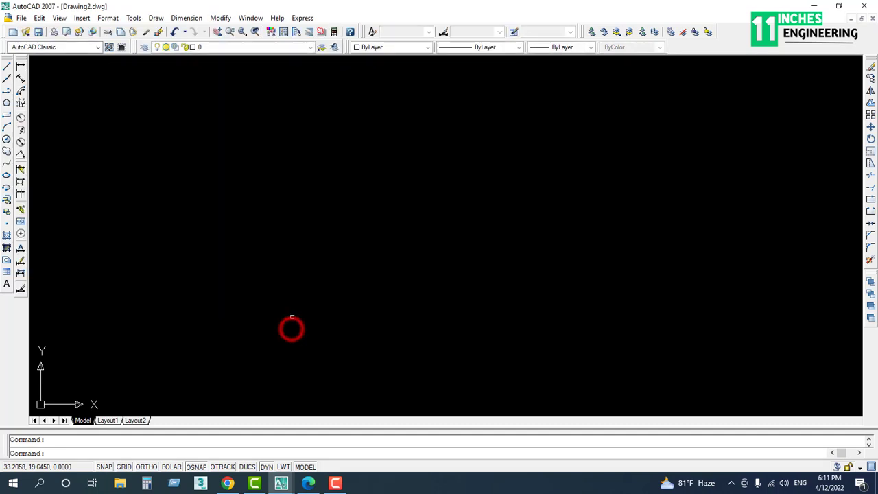
Step: Set the uniform background colour of 2D model space to White in the display options and apply it
{"action": "right_click", "coordinate": [315, 183]}
{"action": "left_click", "coordinate": [356, 369]}
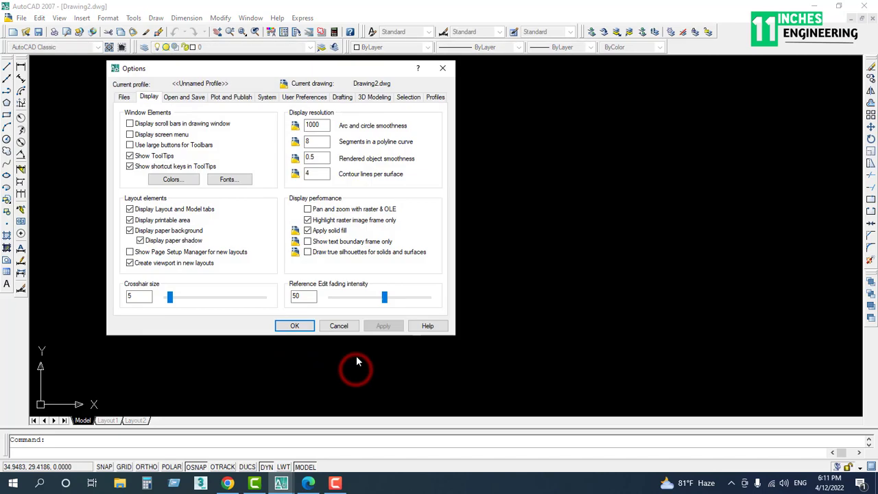
{"action": "left_click", "coordinate": [171, 179]}
{"action": "left_click", "coordinate": [414, 94]}
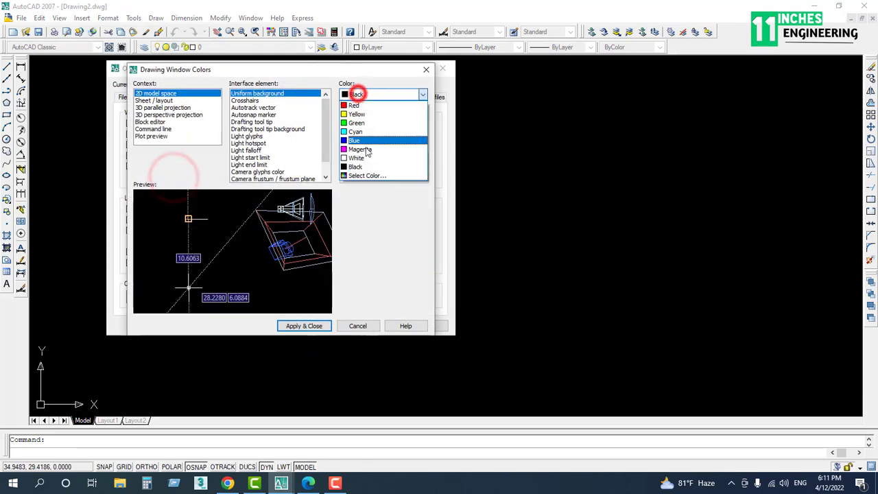
{"action": "left_click", "coordinate": [364, 158]}
{"action": "left_click", "coordinate": [315, 326]}
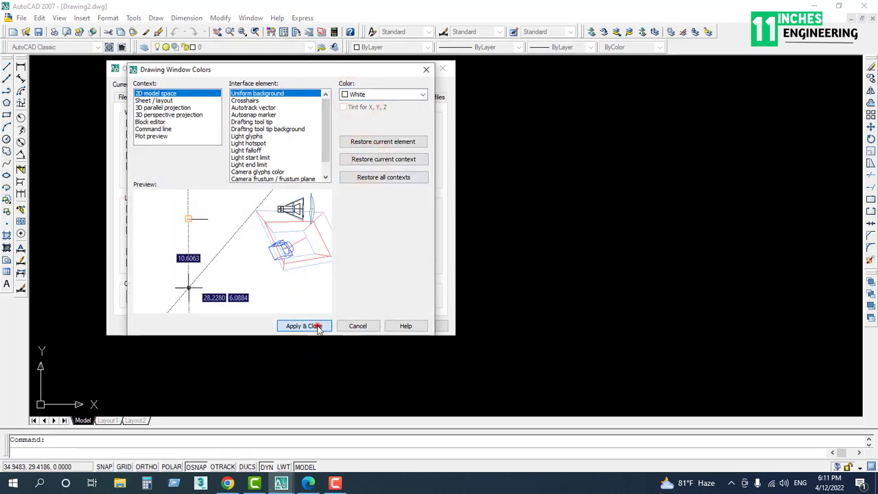
{"action": "left_click", "coordinate": [382, 325]}
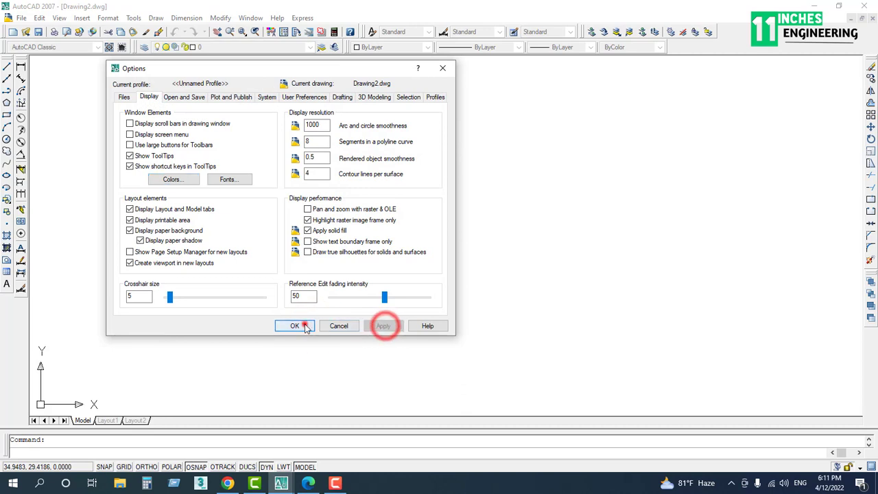
{"action": "left_click", "coordinate": [300, 325]}
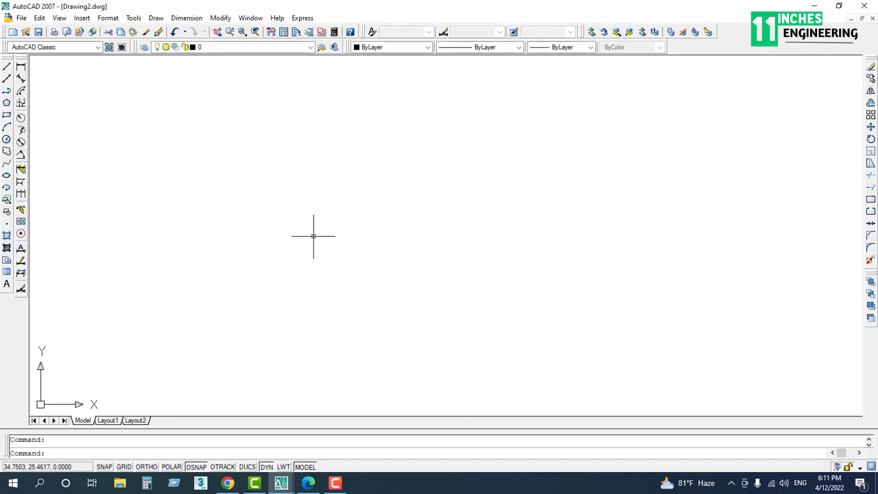
Step: Switch to the browser to view the AutoCAD Shortcuts List PDF and return to AutoCAD
{"action": "left_click", "coordinate": [308, 484]}
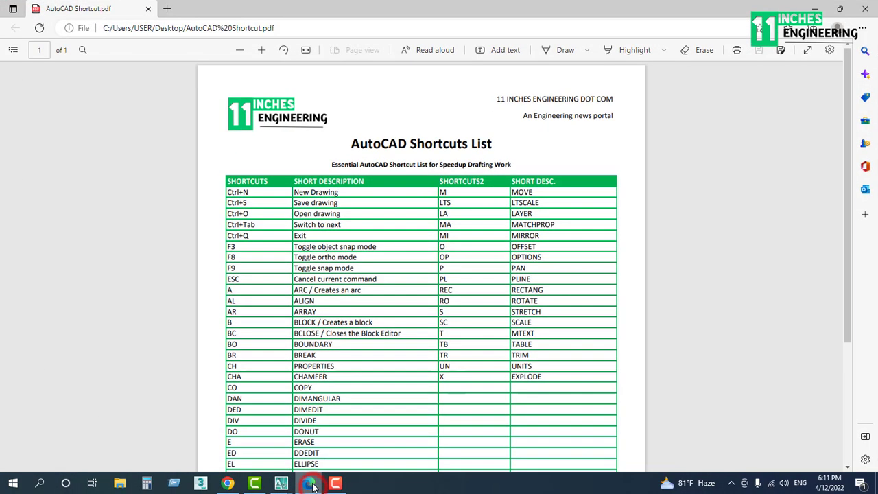
{"action": "left_click", "coordinate": [310, 483]}
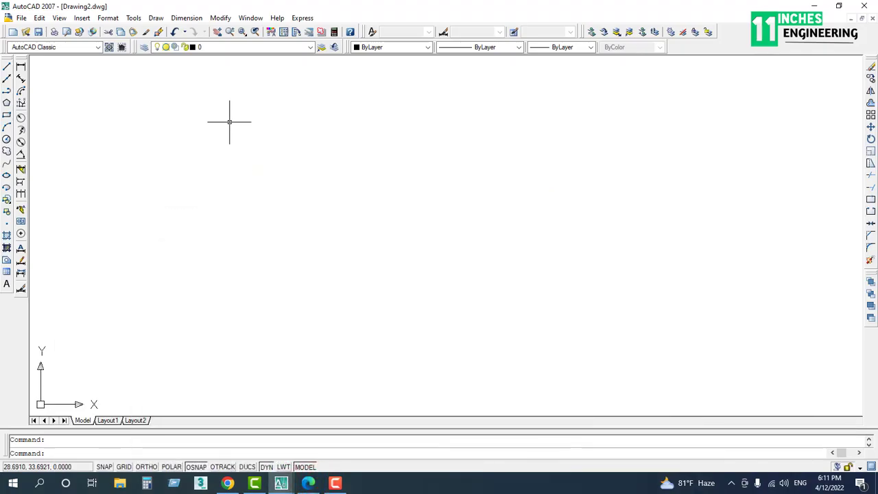
Step: Save the new drawing to the Desktop as Drawing2.dwg in AutoCAD 2007 Drawing format
{"action": "key", "text": "ctrl+s"}
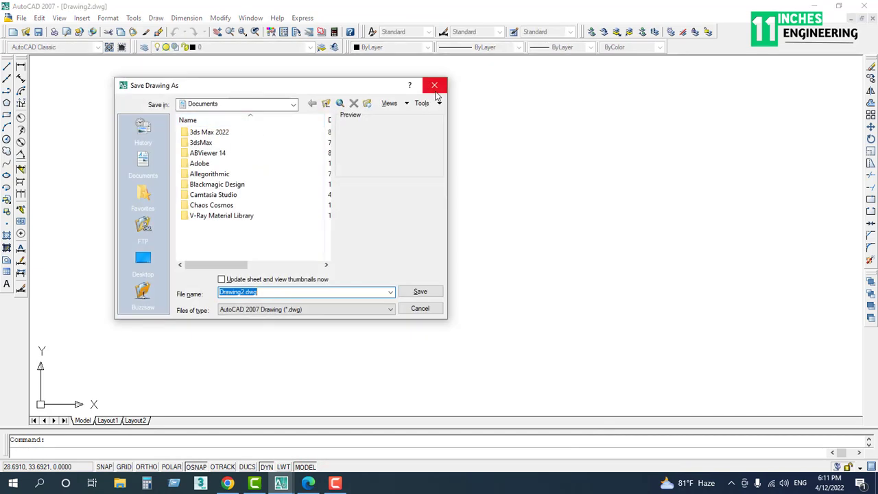
{"action": "left_click", "coordinate": [156, 258]}
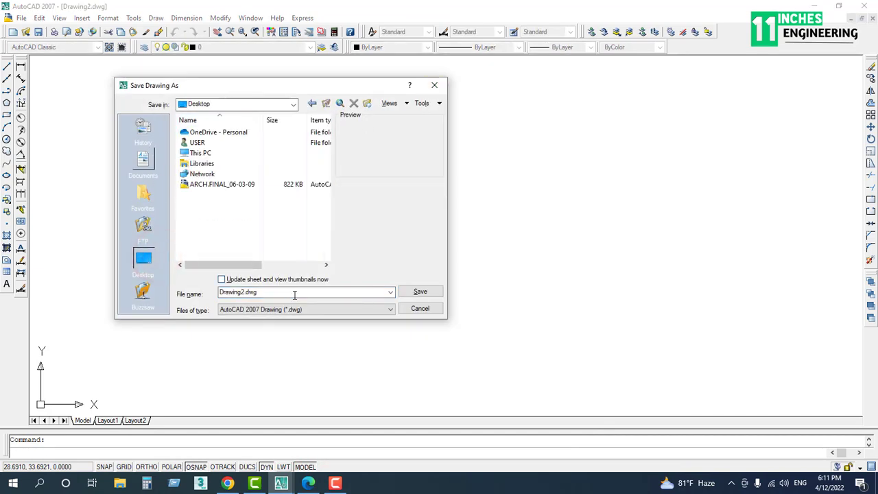
{"action": "double_click", "coordinate": [323, 291]}
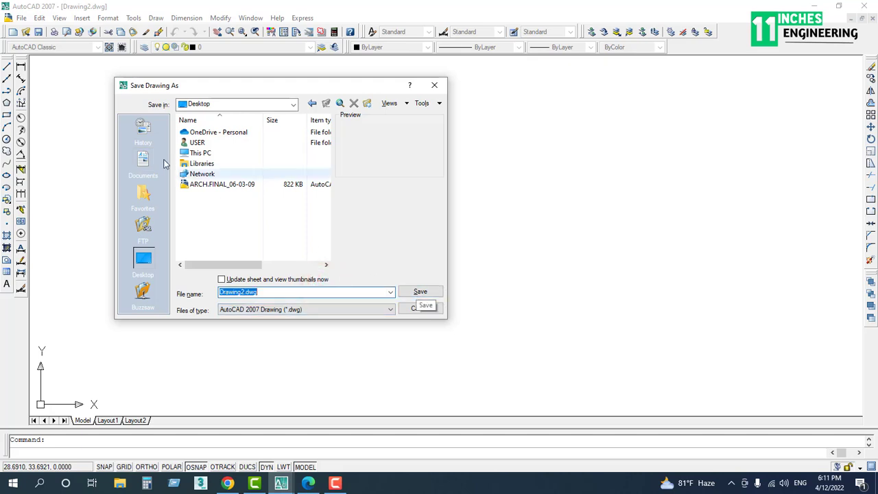
{"action": "left_click", "coordinate": [415, 295]}
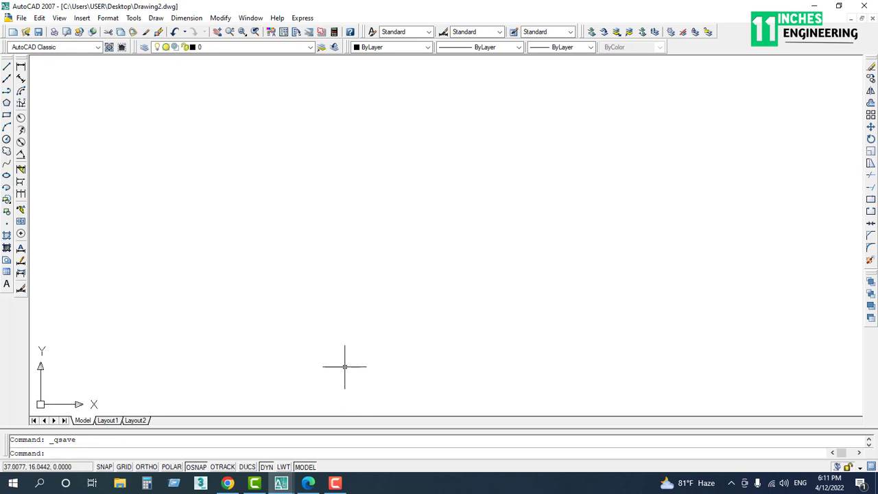
Step: Open the ARCH.FINAL_06-03-09 drawing from the Desktop as read-only
{"action": "key", "text": "ctrl+o"}
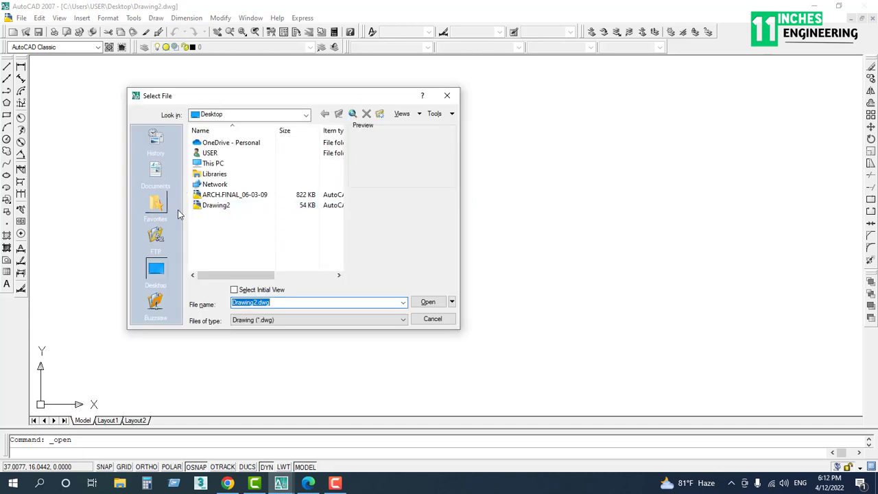
{"action": "left_click", "coordinate": [206, 205]}
{"action": "left_click", "coordinate": [225, 195]}
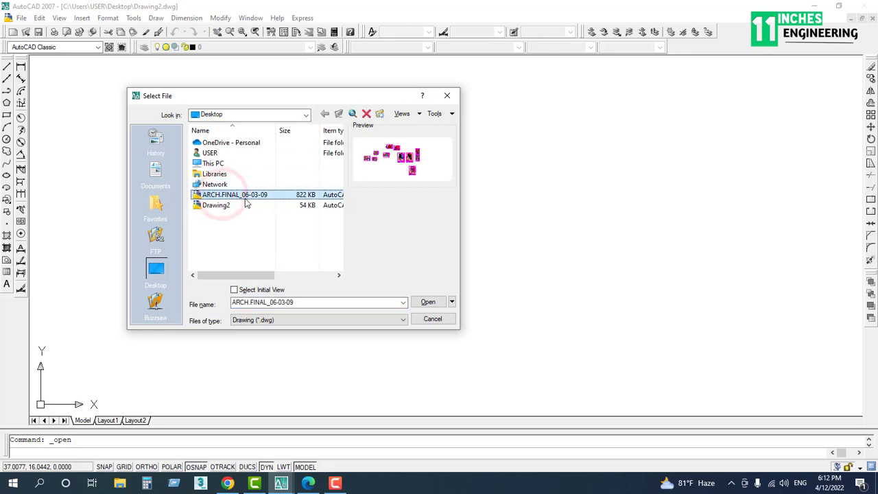
{"action": "left_click", "coordinate": [428, 302]}
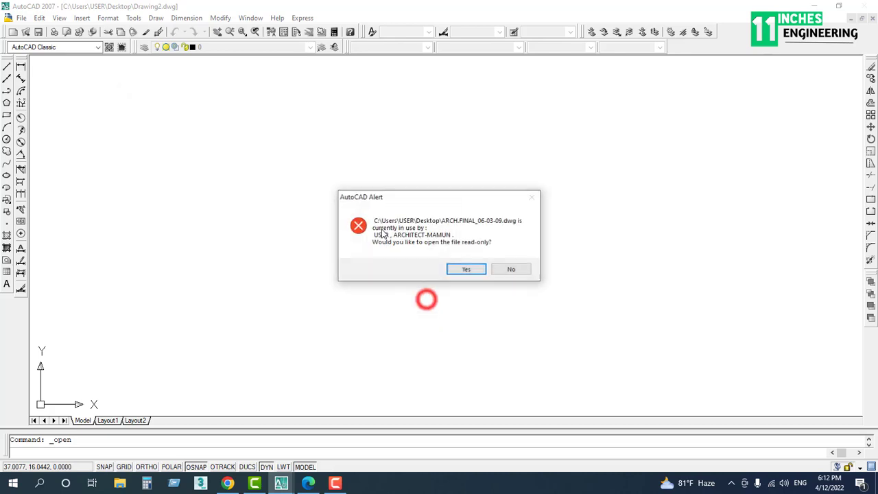
{"action": "left_click", "coordinate": [473, 269]}
Step: Examine the elevation and plan sheets in the architectural drawing and switch back and forth between it and Drawing2
{"action": "scroll", "coordinate": [308, 253], "scroll_direction": "up", "scroll_amount": 2}
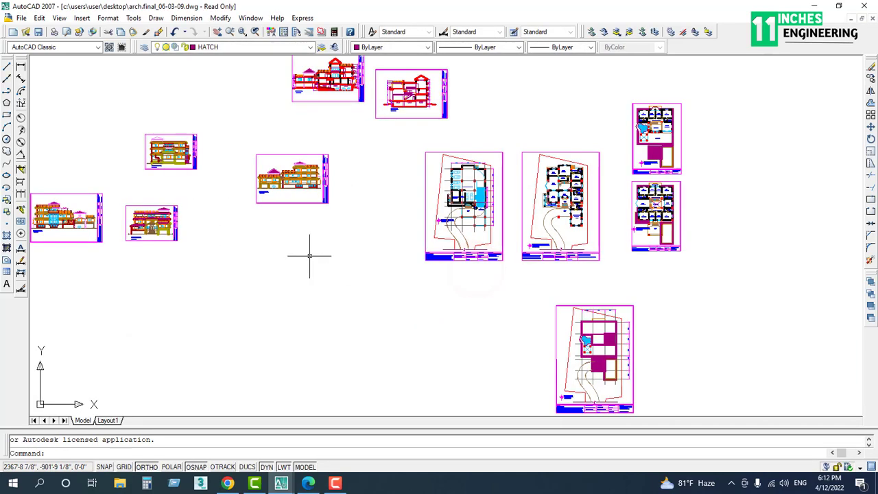
{"action": "scroll", "coordinate": [308, 255], "scroll_direction": "down", "scroll_amount": 3}
{"action": "scroll", "coordinate": [301, 216], "scroll_direction": "up", "scroll_amount": 10}
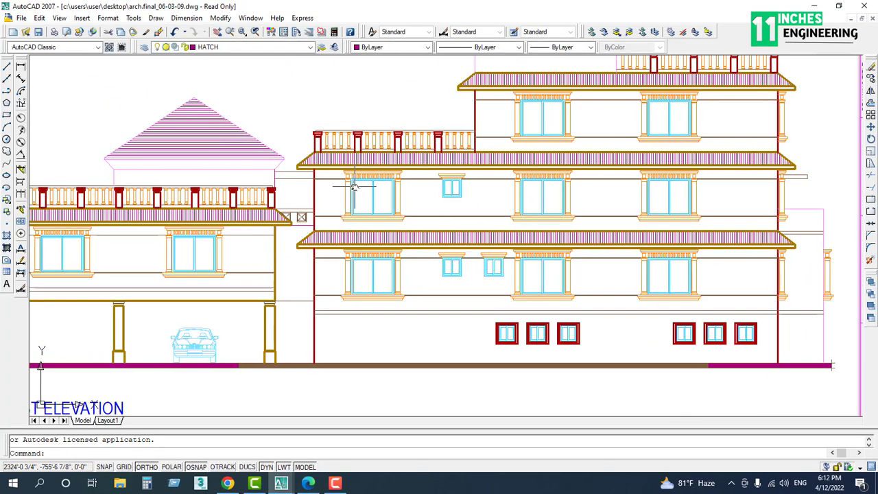
{"action": "scroll", "coordinate": [370, 219], "scroll_direction": "down", "scroll_amount": 10}
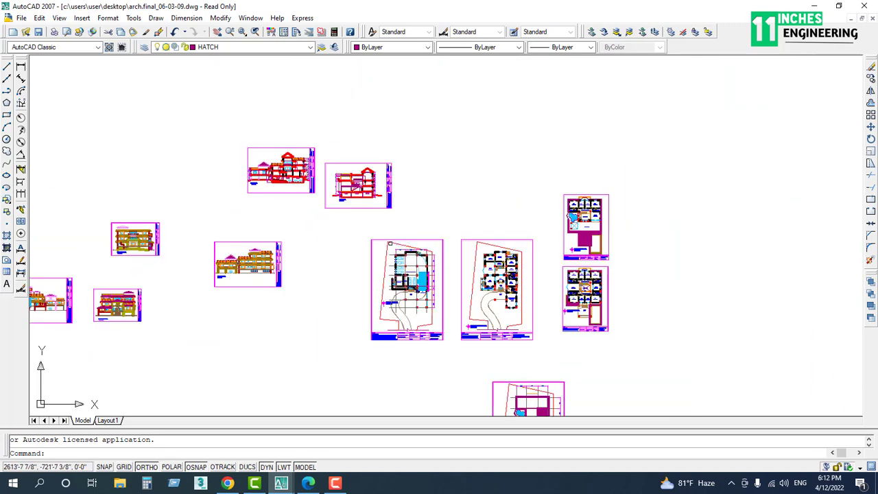
{"action": "key", "text": "ctrl+Tab"}
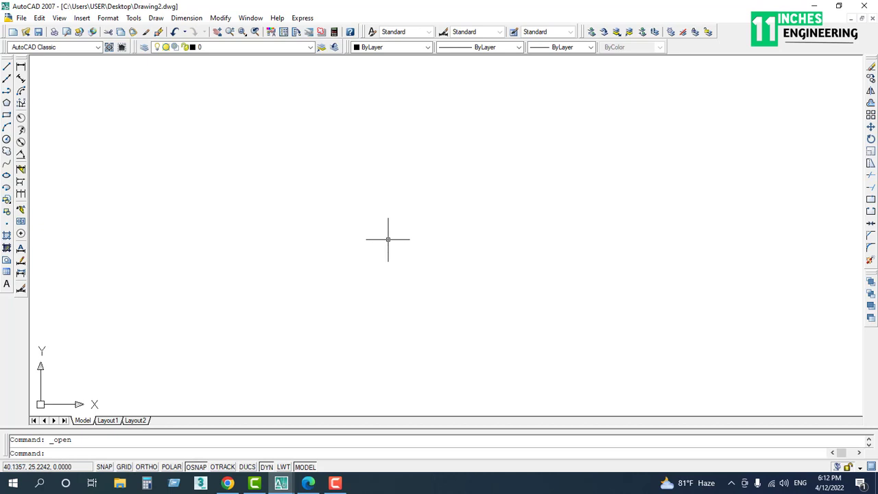
{"action": "key", "text": "ctrl+Tab"}
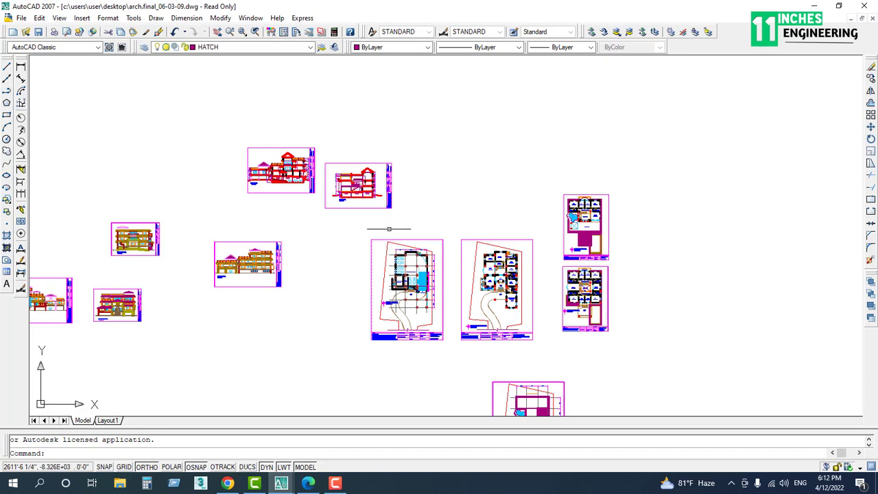
{"action": "scroll", "coordinate": [410, 241], "scroll_direction": "down", "scroll_amount": 5}
{"action": "scroll", "coordinate": [409, 224], "scroll_direction": "up", "scroll_amount": 10}
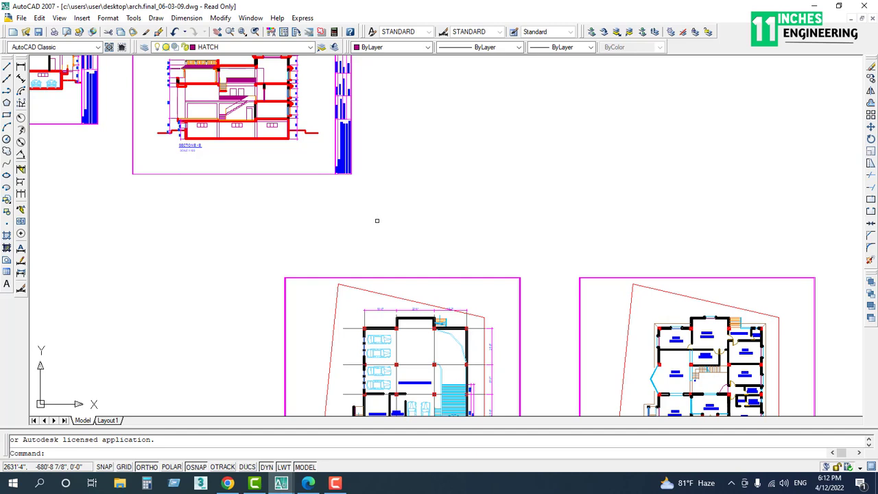
{"action": "key", "text": "ctrl+Tab"}
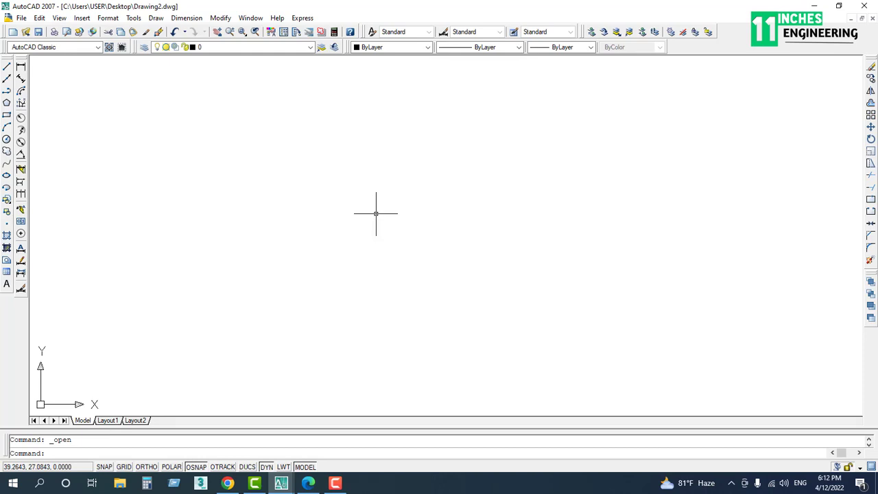
Step: Try to exit AutoCAD, cancelling instead of saving or discarding the changes to ARCH.FINAL_06-03-09
{"action": "key", "text": "alt+F4"}
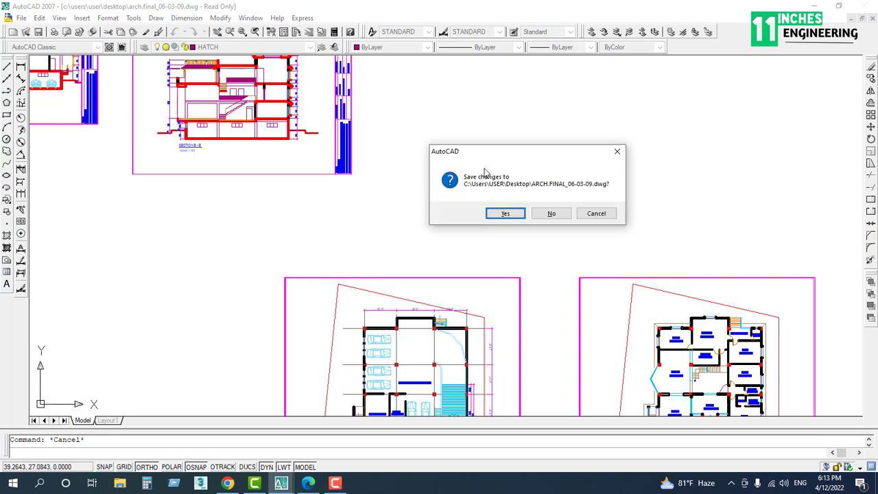
{"action": "left_click", "coordinate": [617, 150]}
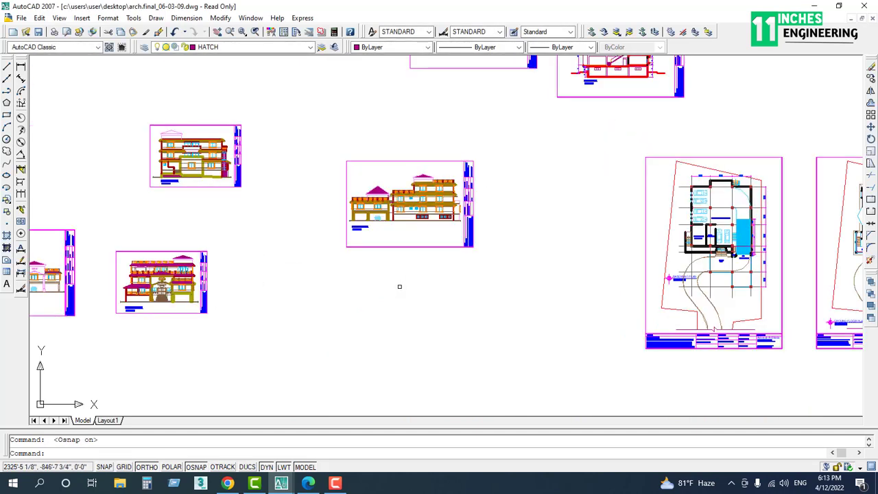
Step: Toggle Ortho mode off and back on while starting a line in the empty area below the elevation sheets, and cancel the line
{"action": "scroll", "coordinate": [386, 287], "scroll_direction": "down", "scroll_amount": 2}
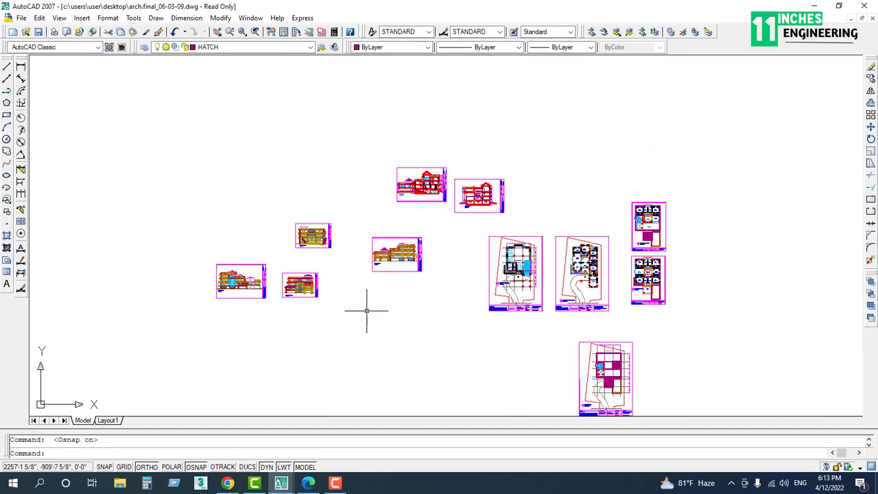
{"action": "middle_click_drag", "start_coordinate": [367, 311], "coordinate": [378, 267]}
{"action": "scroll", "coordinate": [302, 261], "scroll_direction": "up", "scroll_amount": 10}
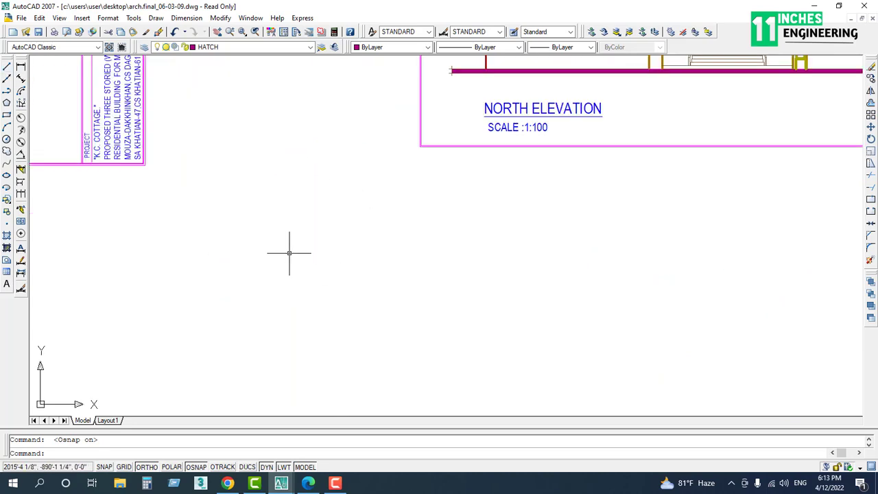
{"action": "type", "text": "l"}
{"action": "key", "text": "Return"}
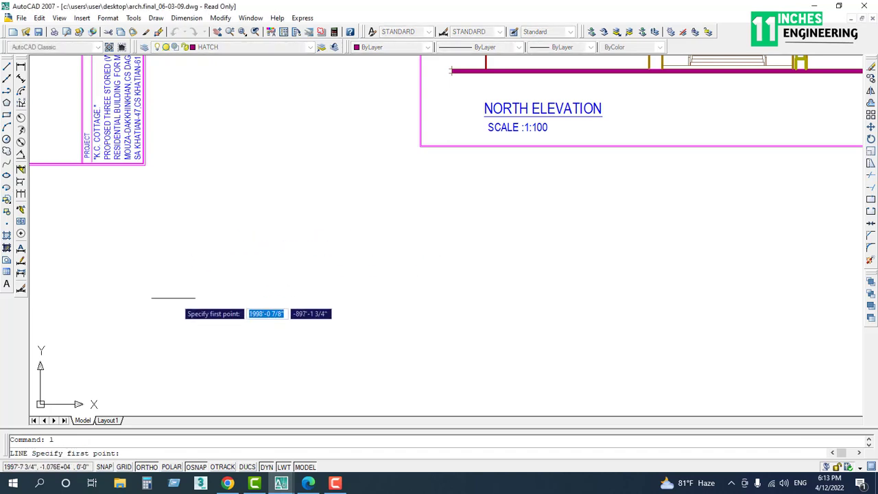
{"action": "left_click", "coordinate": [212, 266]}
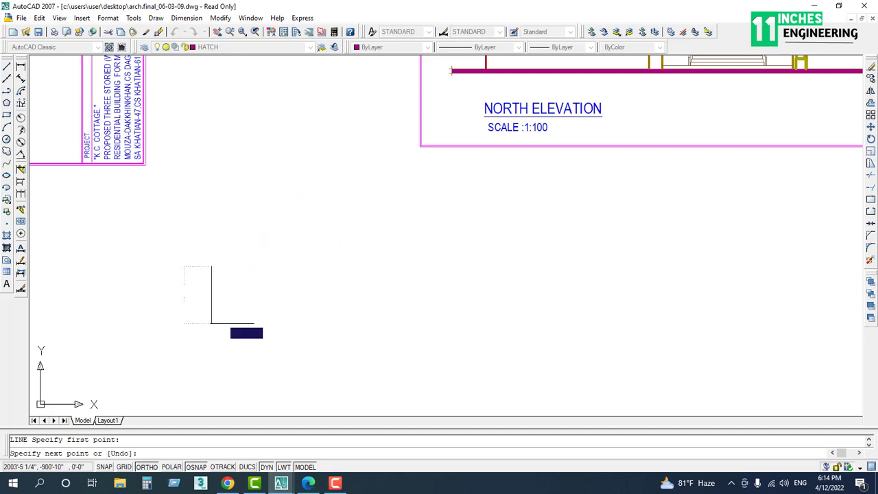
{"action": "key", "text": "F8"}
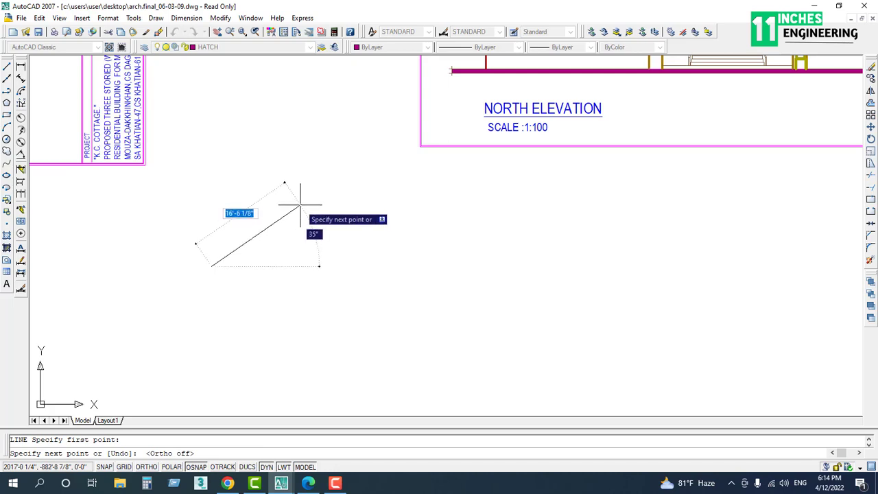
{"action": "key", "text": "F8"}
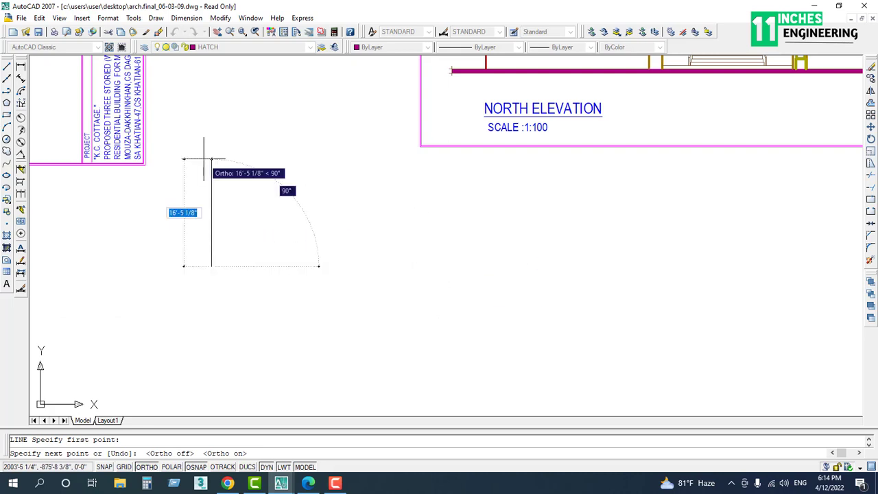
{"action": "key", "text": "Escape"}
{"action": "scroll", "coordinate": [268, 240], "scroll_direction": "down", "scroll_amount": 3}
{"action": "scroll", "coordinate": [267, 238], "scroll_direction": "up", "scroll_amount": 3}
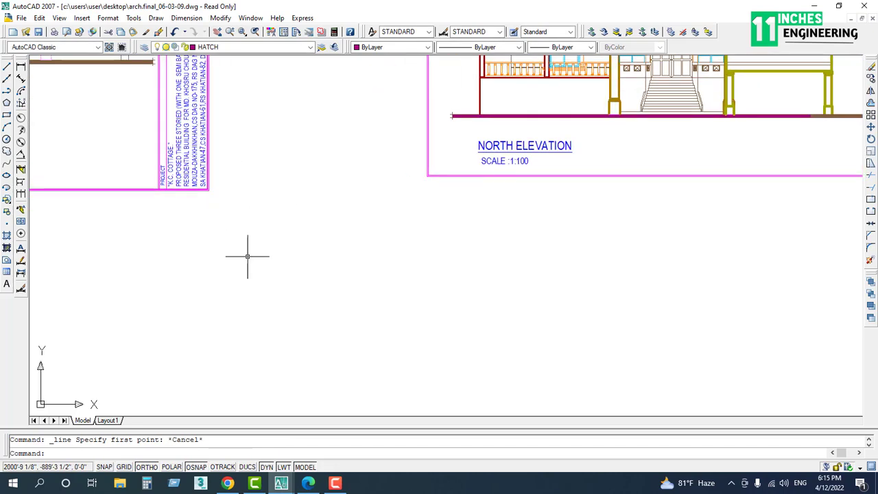
{"action": "type", "text": "l"}
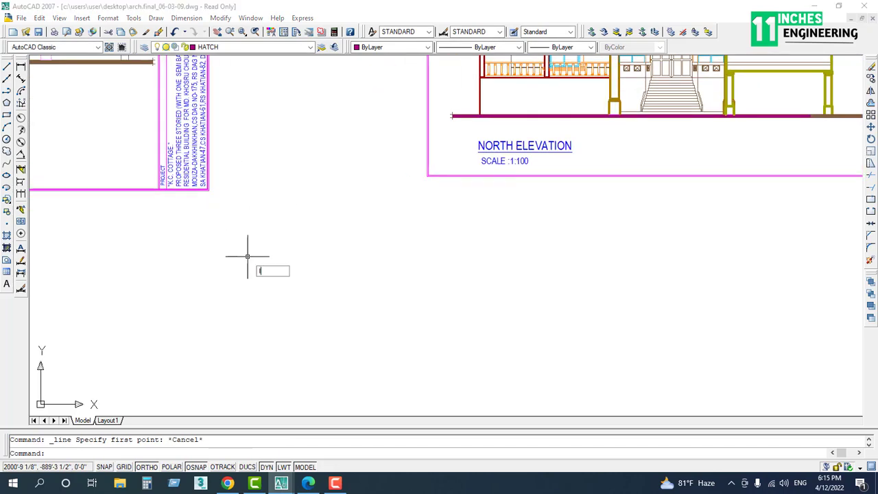
{"action": "key", "text": "Return"}
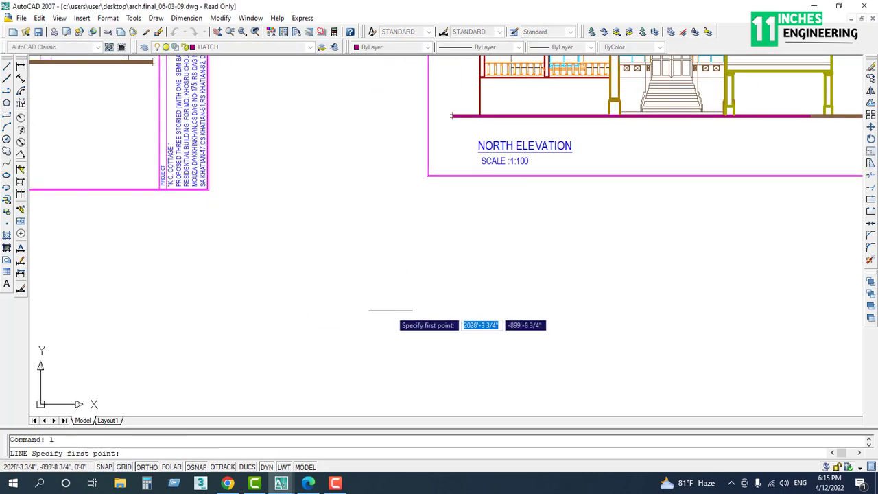
{"action": "scroll", "coordinate": [359, 308], "scroll_direction": "down", "scroll_amount": 3}
{"action": "scroll", "coordinate": [347, 309], "scroll_direction": "down", "scroll_amount": 1}
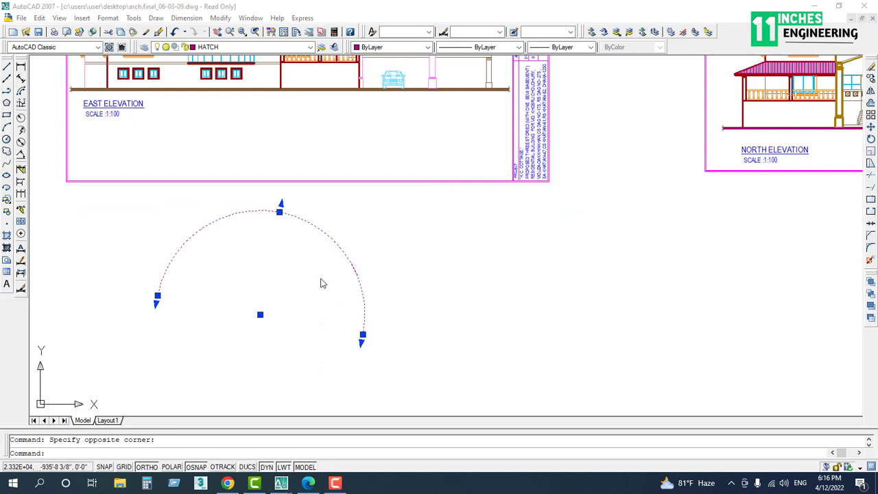
Step: Draw a smaller three-point arc in the empty area beside the existing arc
{"action": "key", "text": "Escape"}
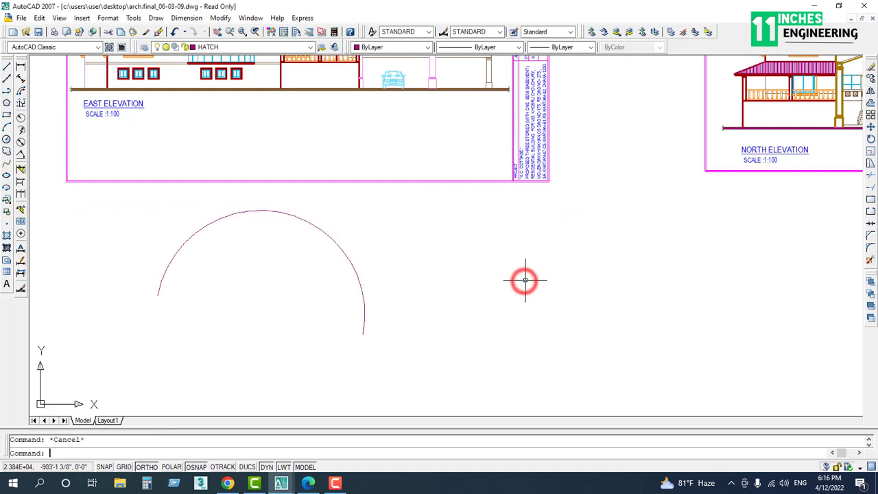
{"action": "type", "text": "a"}
{"action": "key", "text": "Return"}
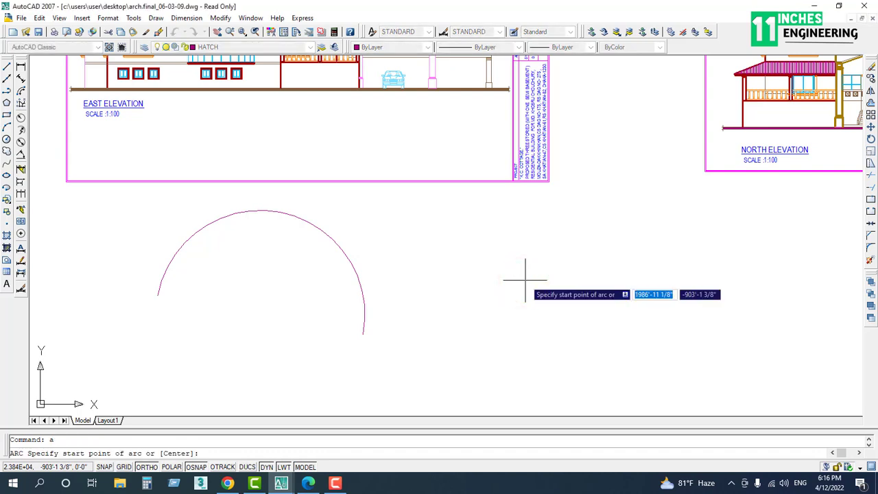
{"action": "left_click", "coordinate": [471, 292]}
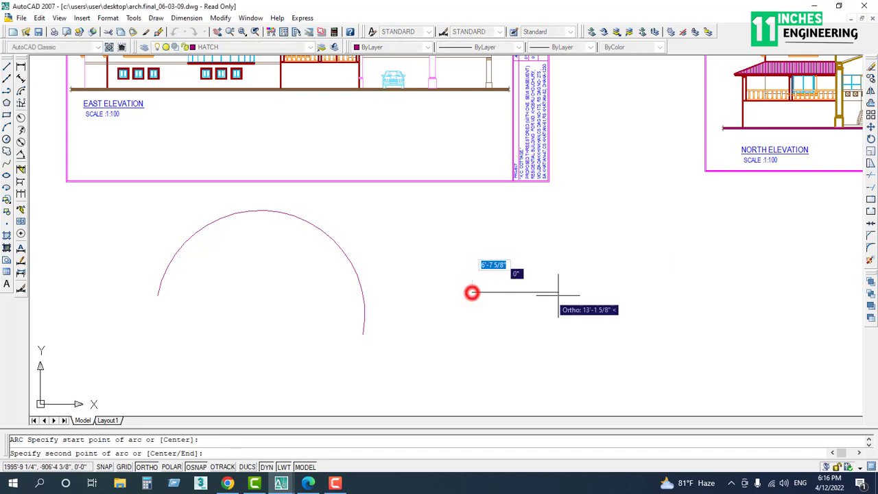
{"action": "left_click", "coordinate": [620, 294]}
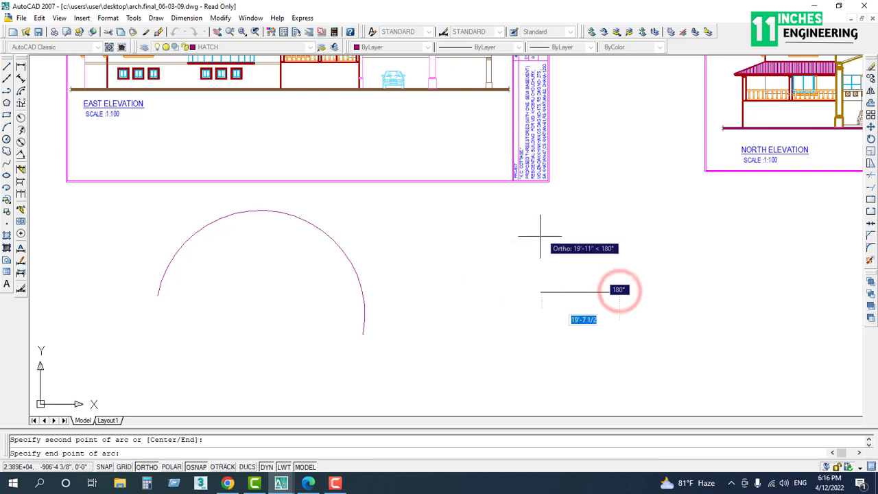
{"action": "left_click", "coordinate": [619, 333]}
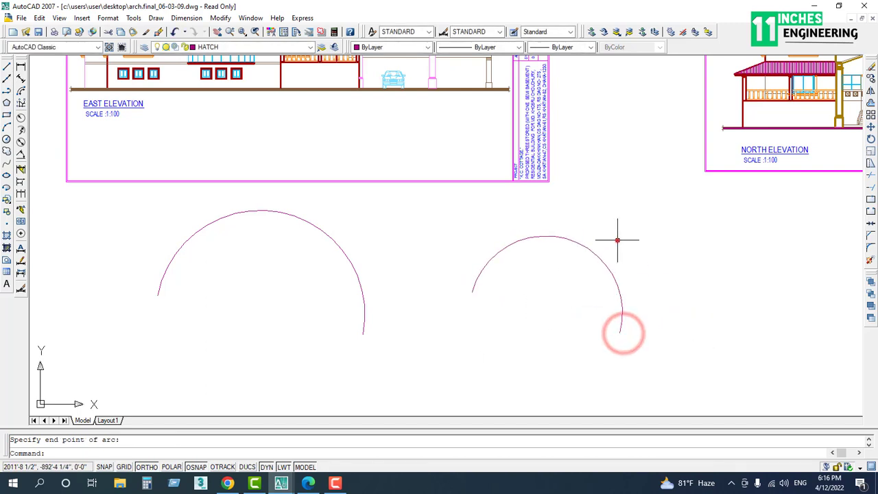
Step: Erase both arcs from the empty area below the elevation sheets
{"action": "left_click", "coordinate": [617, 240]}
{"action": "left_click", "coordinate": [562, 286]}
{"action": "type", "text": "e"}
{"action": "key", "text": "space"}
{"action": "left_click", "coordinate": [392, 244]}
{"action": "left_click", "coordinate": [331, 287]}
{"action": "key", "text": "space"}
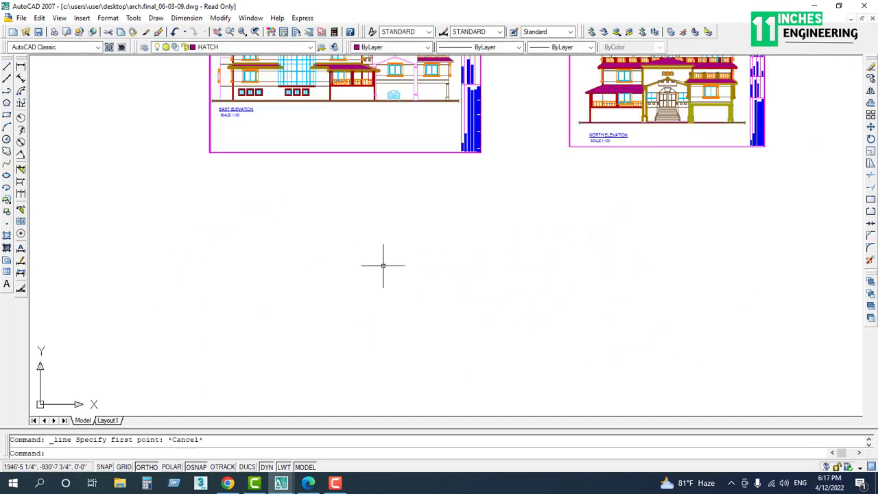
Step: Draw a small rectangle below the elevation sheet and a larger rectangle beneath it
{"action": "scroll", "coordinate": [382, 265], "scroll_direction": "up", "scroll_amount": 2}
{"action": "middle_click_drag", "start_coordinate": [265, 244], "coordinate": [338, 298]}
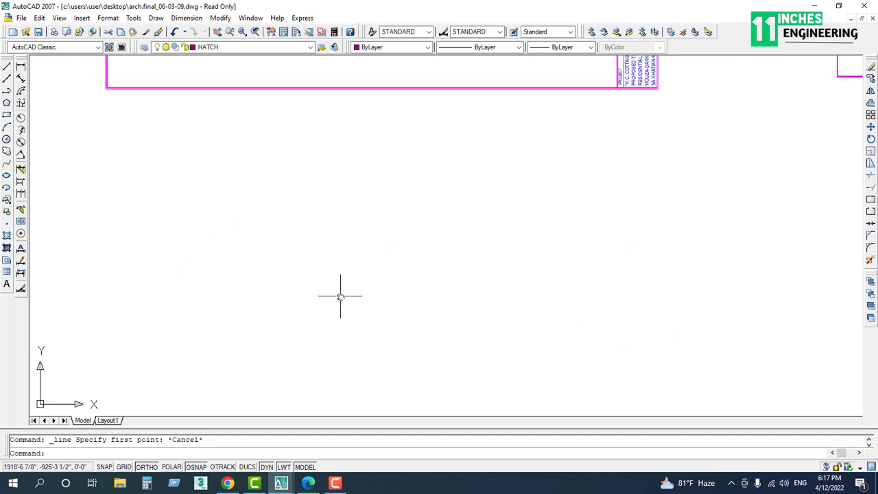
{"action": "left_click", "coordinate": [6, 114]}
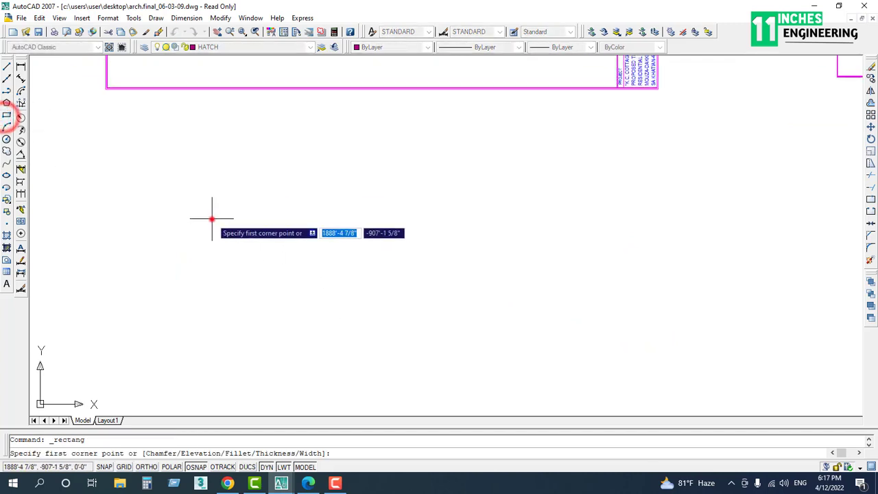
{"action": "left_click", "coordinate": [212, 219]}
{"action": "key", "text": "space"}
{"action": "left_click", "coordinate": [197, 299]}
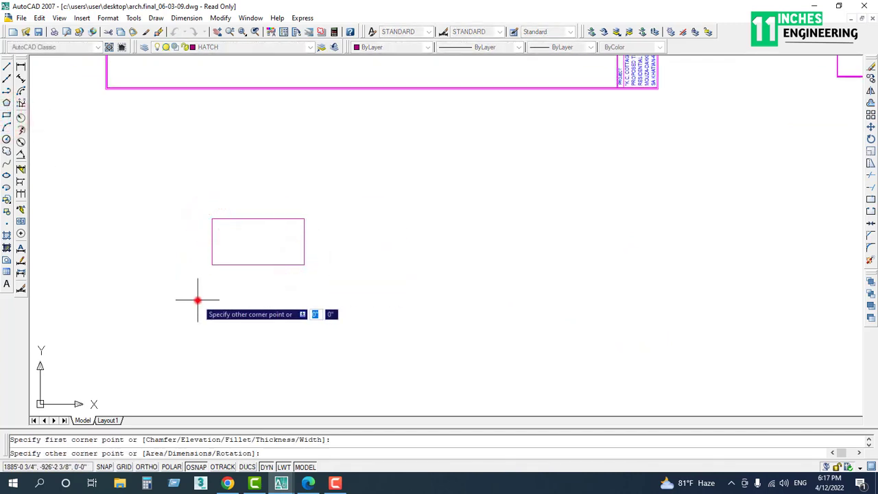
{"action": "left_click", "coordinate": [397, 391]}
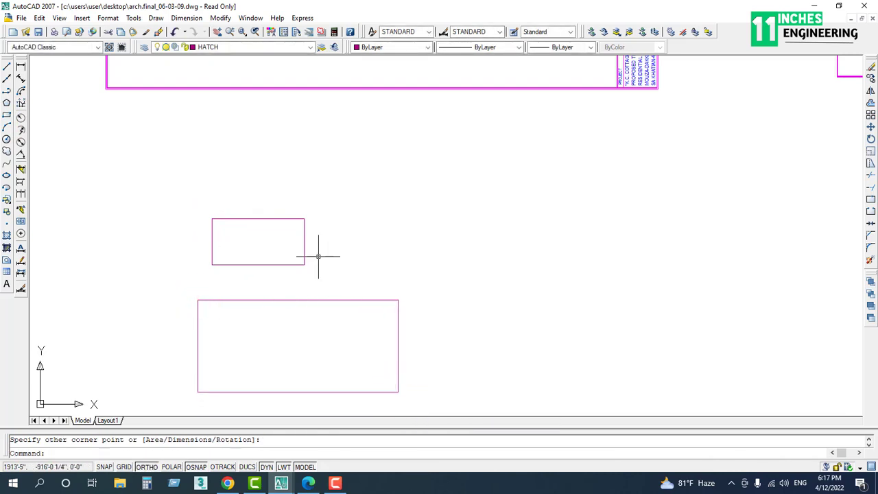
Step: Align the small rectangle so its lower-left corner meets the large rectangle's upper-left corner, using a single point pair
{"action": "type", "text": "a"}
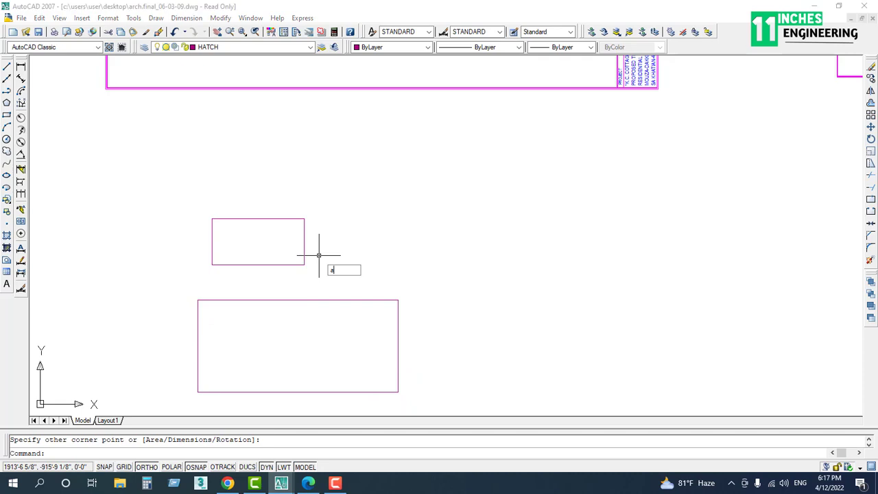
{"action": "type", "text": "l"}
{"action": "key", "text": "Return"}
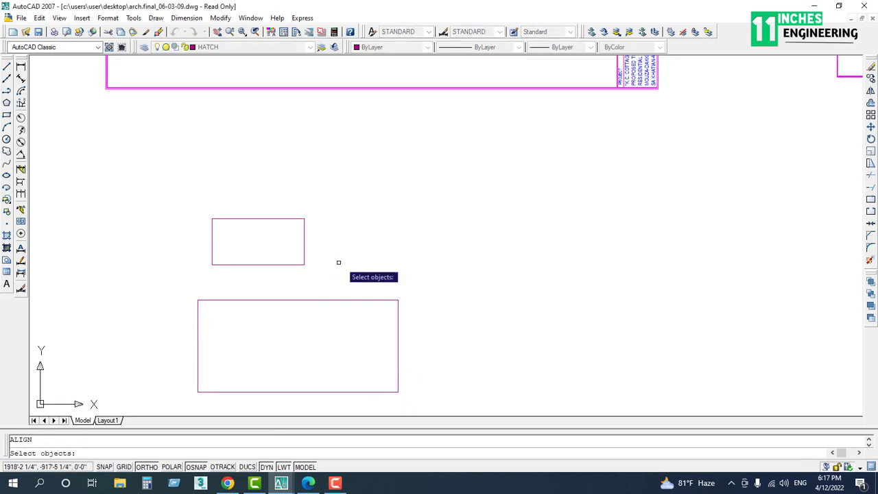
{"action": "left_click", "coordinate": [300, 250]}
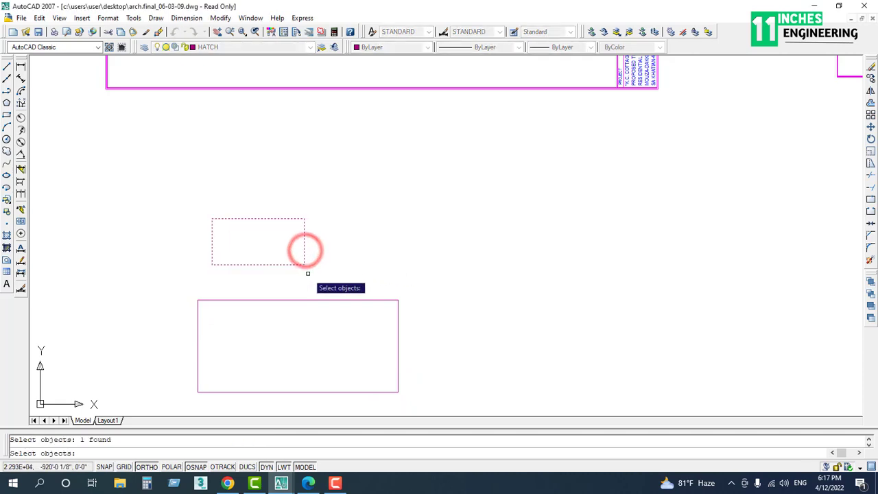
{"action": "key", "text": "Return"}
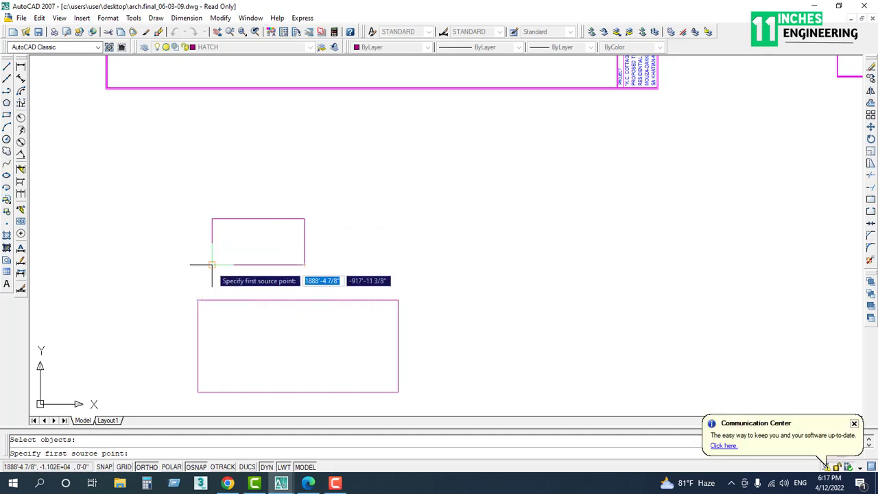
{"action": "left_click", "coordinate": [211, 266]}
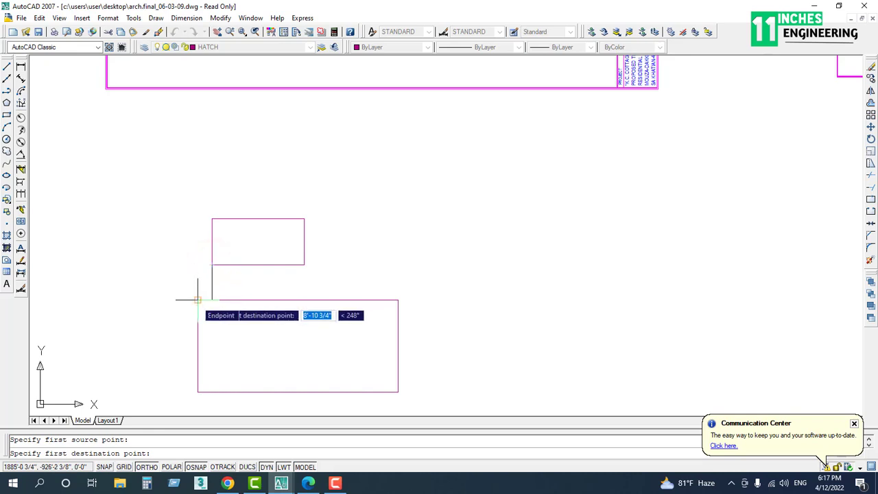
{"action": "left_click", "coordinate": [198, 300]}
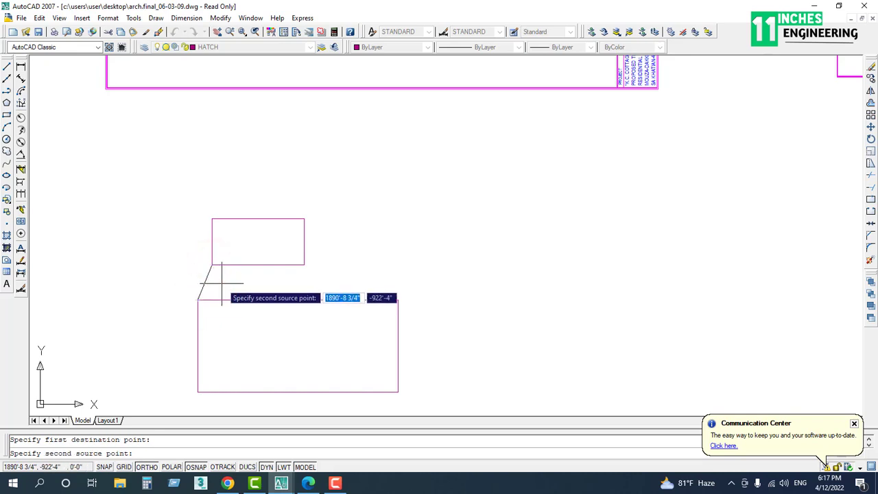
{"action": "key", "text": "Return"}
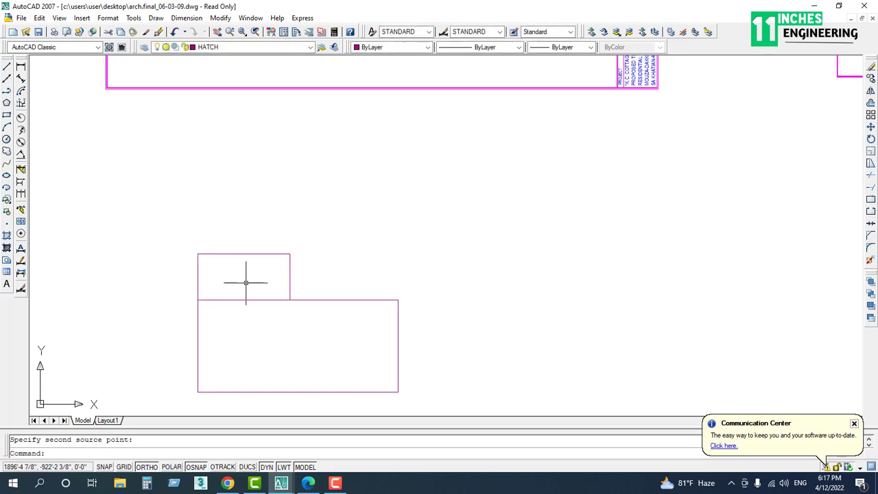
{"action": "scroll", "coordinate": [237, 296], "scroll_direction": "up", "scroll_amount": 2}
{"action": "scroll", "coordinate": [295, 251], "scroll_direction": "down", "scroll_amount": 2}
{"action": "scroll", "coordinate": [272, 237], "scroll_direction": "up", "scroll_amount": 2}
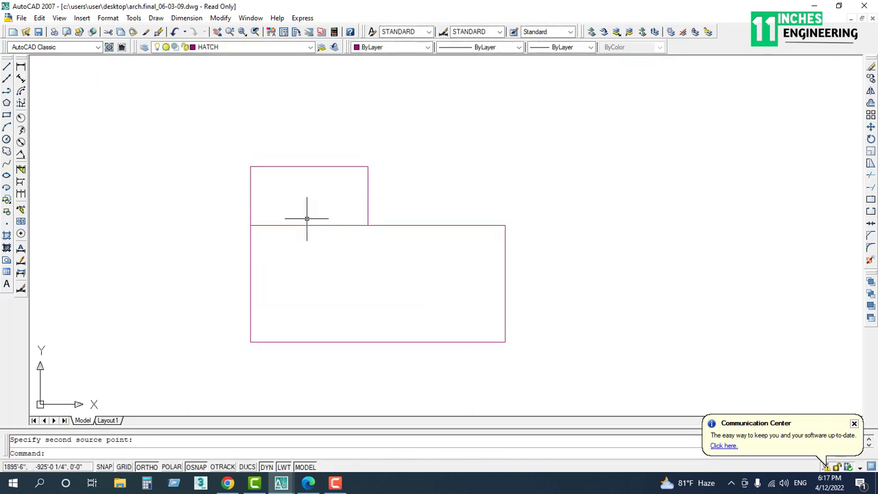
Step: Select and deselect the large rectangle and try to quick-save the drawing
{"action": "left_click", "coordinate": [427, 196]}
{"action": "left_click", "coordinate": [414, 288]}
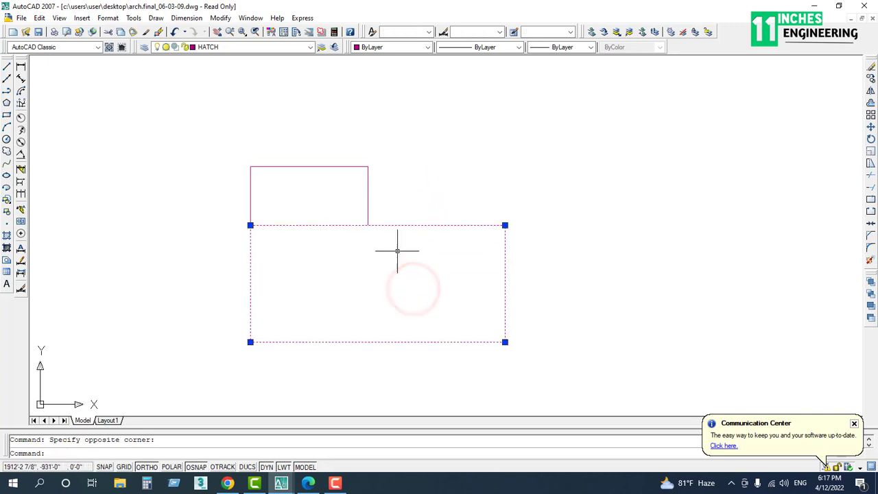
{"action": "key", "text": "Escape"}
{"action": "scroll", "coordinate": [245, 65], "scroll_direction": "down", "scroll_amount": 1}
{"action": "key", "text": "ctrl+s"}
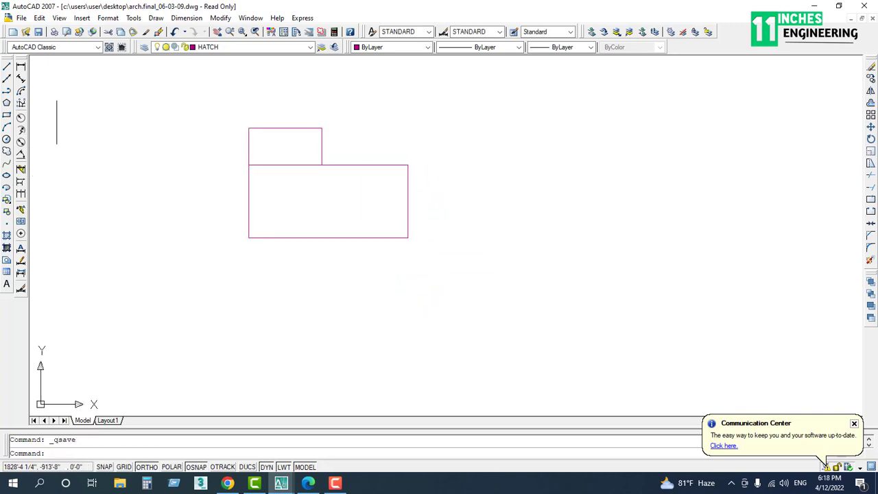
{"action": "scroll", "coordinate": [180, 257], "scroll_direction": "down", "scroll_amount": 1}
{"action": "left_click", "coordinate": [330, 180]}
{"action": "left_click", "coordinate": [310, 231]}
{"action": "key", "text": "Escape"}
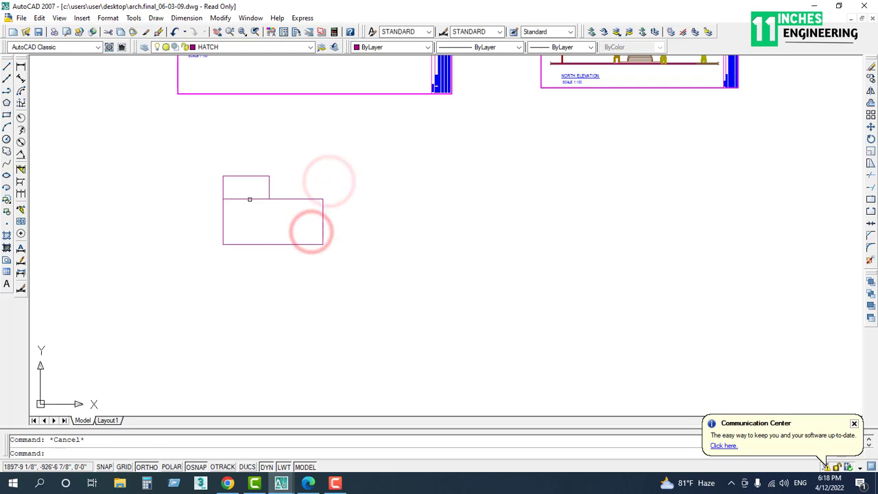
{"action": "scroll", "coordinate": [249, 198], "scroll_direction": "up", "scroll_amount": 3}
{"action": "left_click", "coordinate": [362, 154]}
{"action": "left_click", "coordinate": [289, 178]}
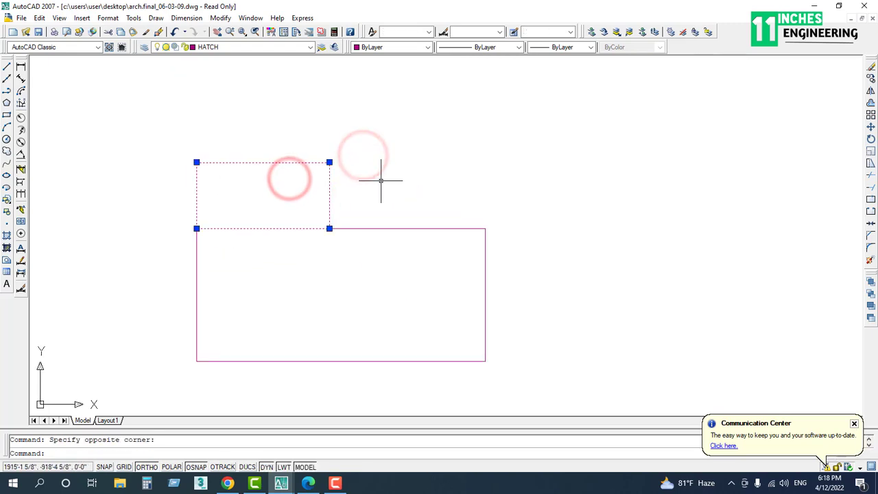
{"action": "type", "text": "mn"}
{"action": "key", "text": "Return"}
{"action": "key", "text": "Escape"}
Step: Move the small rectangle straight up, clear of the large rectangle
{"action": "left_click", "coordinate": [371, 168]}
{"action": "left_click", "coordinate": [303, 190]}
{"action": "type", "text": "m"}
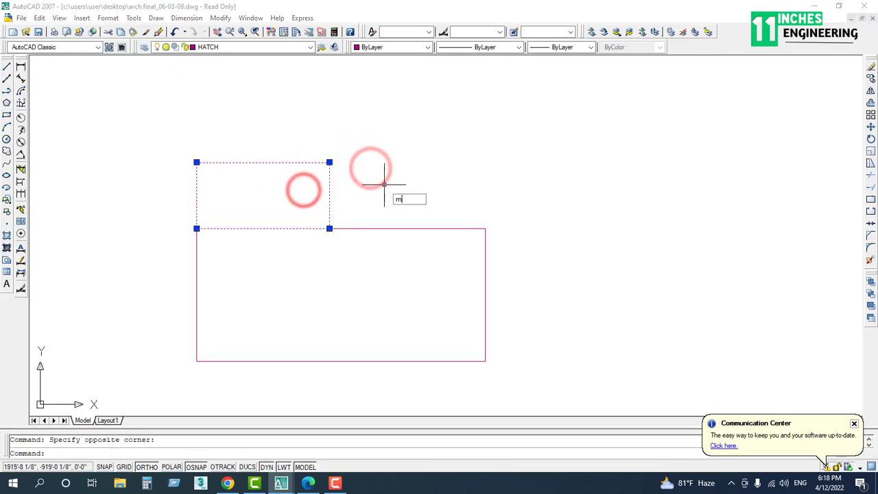
{"action": "key", "text": "Return"}
{"action": "left_click", "coordinate": [384, 184]}
{"action": "left_click", "coordinate": [378, 127]}
{"action": "key", "text": "Escape"}
{"action": "scroll", "coordinate": [388, 190], "scroll_direction": "down", "scroll_amount": 1}
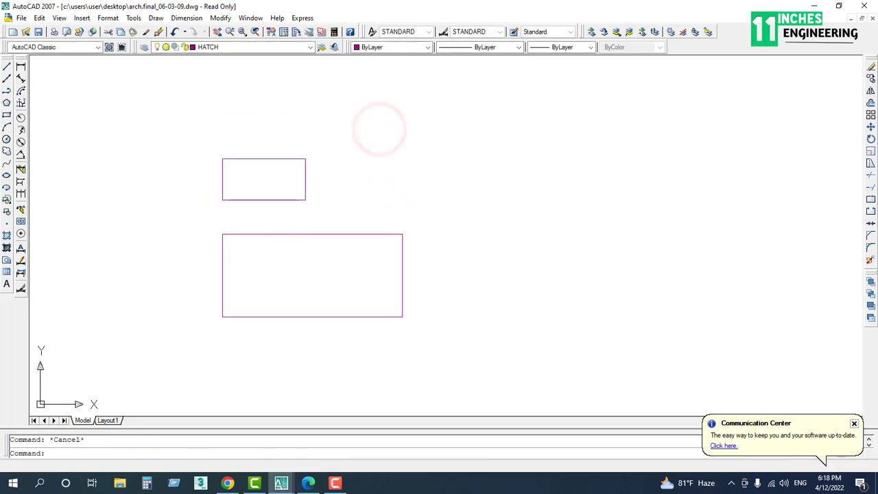
{"action": "left_click", "coordinate": [356, 135]}
{"action": "left_click", "coordinate": [186, 313]}
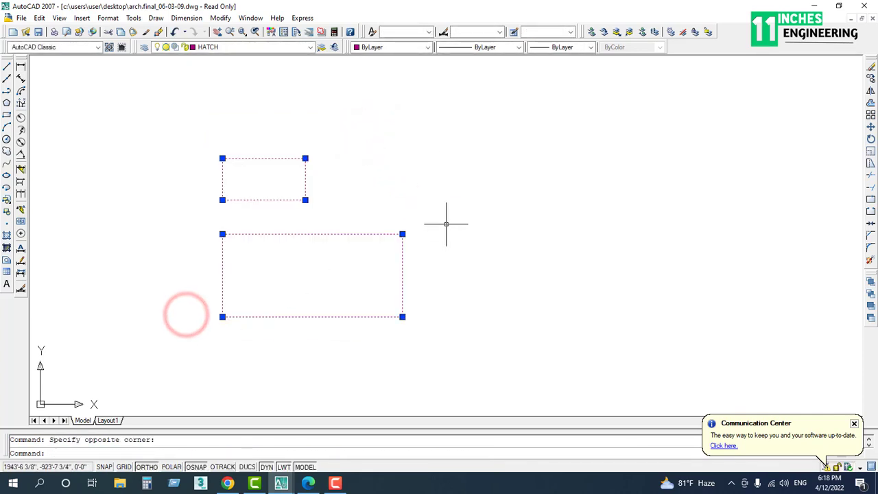
{"action": "key", "text": "Escape"}
Step: Convert both rectangles into a block named "block" with Inches as the block unit and exploding allowed
{"action": "left_click", "coordinate": [468, 106]}
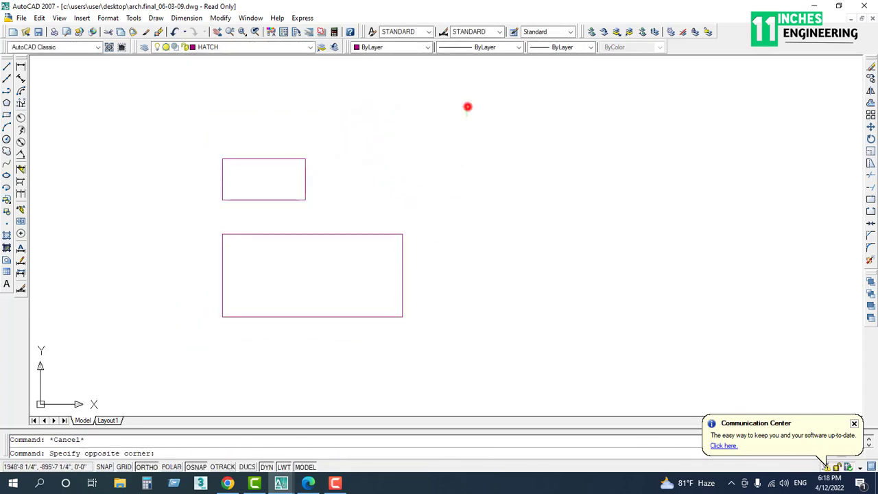
{"action": "left_click", "coordinate": [204, 370]}
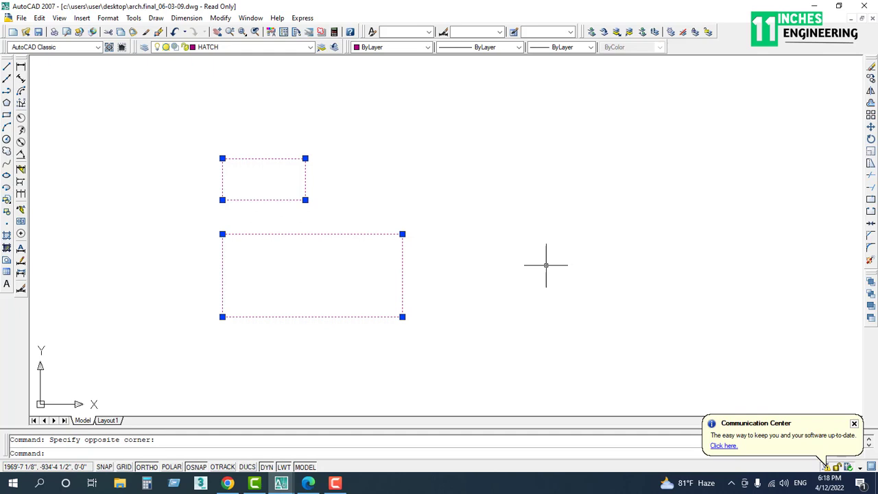
{"action": "type", "text": "b"}
{"action": "key", "text": "Return"}
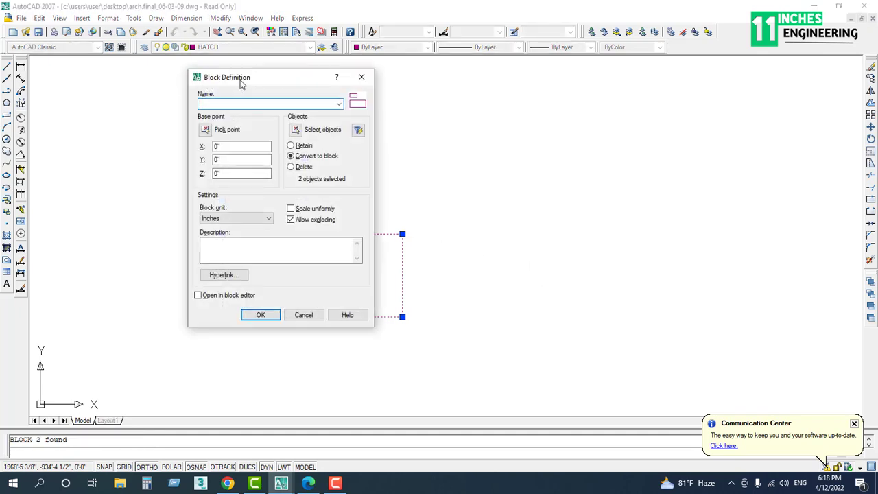
{"action": "left_click_drag", "start_coordinate": [240, 83], "coordinate": [271, 105]}
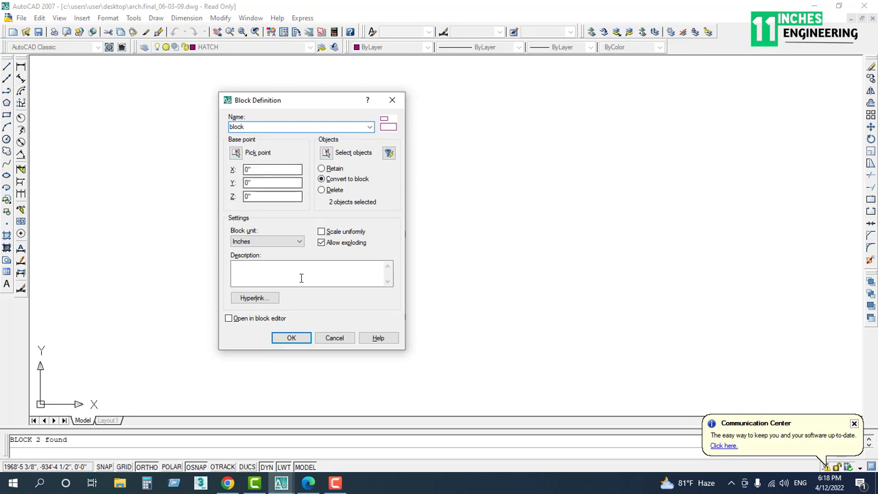
{"action": "left_click", "coordinate": [296, 337]}
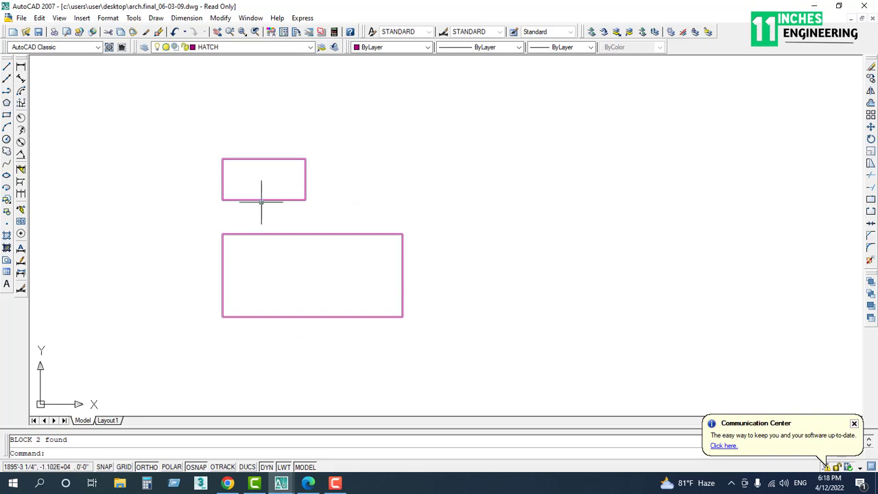
Step: Select the block by the small rectangle and again by the large one to check that they act as one object
{"action": "left_click", "coordinate": [288, 201]}
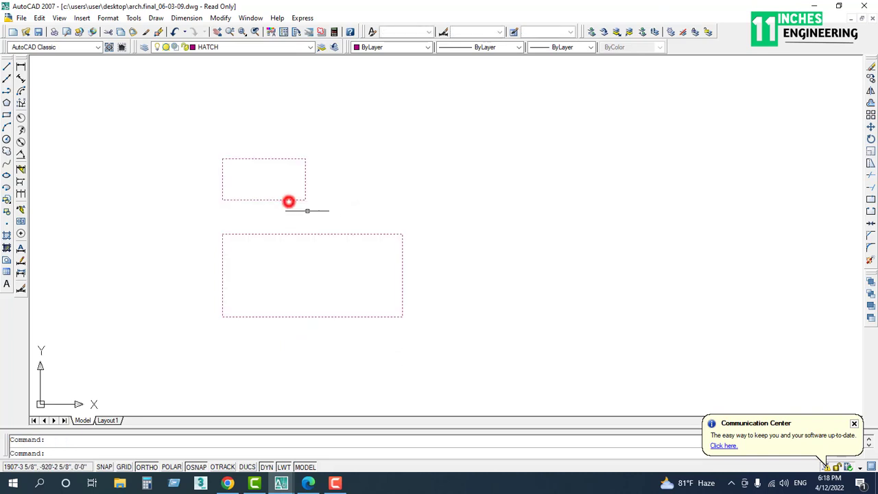
{"action": "key", "text": "Escape"}
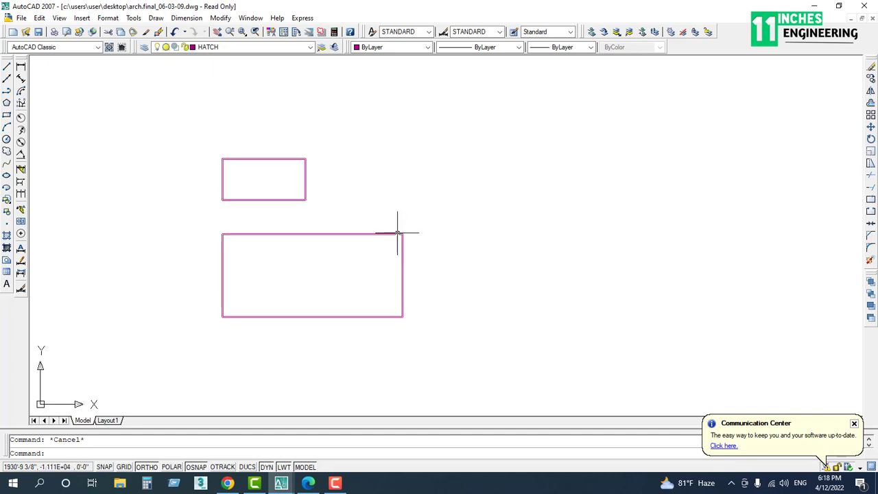
{"action": "left_click", "coordinate": [397, 233]}
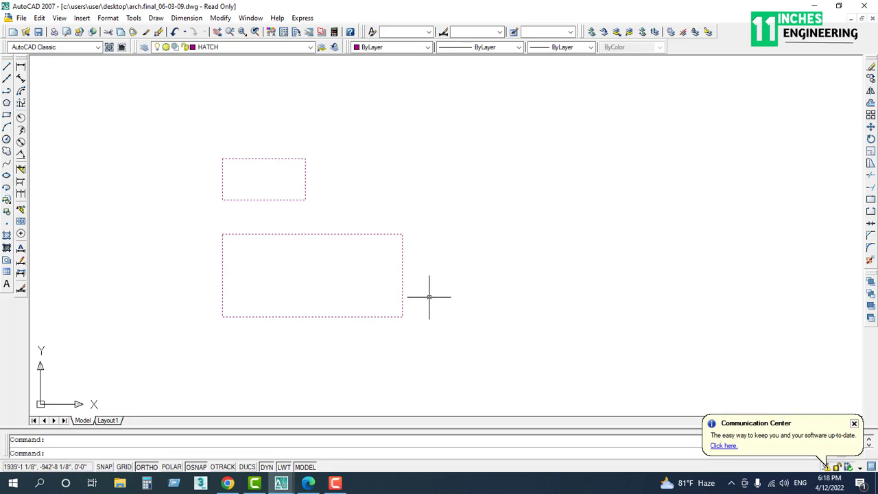
{"action": "key", "text": "Escape"}
Step: Open the definition of "block" in the Block Editor, skip the dynamic block demonstration, and close the editor
{"action": "scroll", "coordinate": [284, 235], "scroll_direction": "down", "scroll_amount": 3}
{"action": "mouse_move", "coordinate": [284, 231]}
{"action": "middle_mouse_down"}
{"action": "mouse_move", "coordinate": [286, 276]}
{"action": "mouse_move", "coordinate": [301, 251]}
{"action": "middle_mouse_up"}
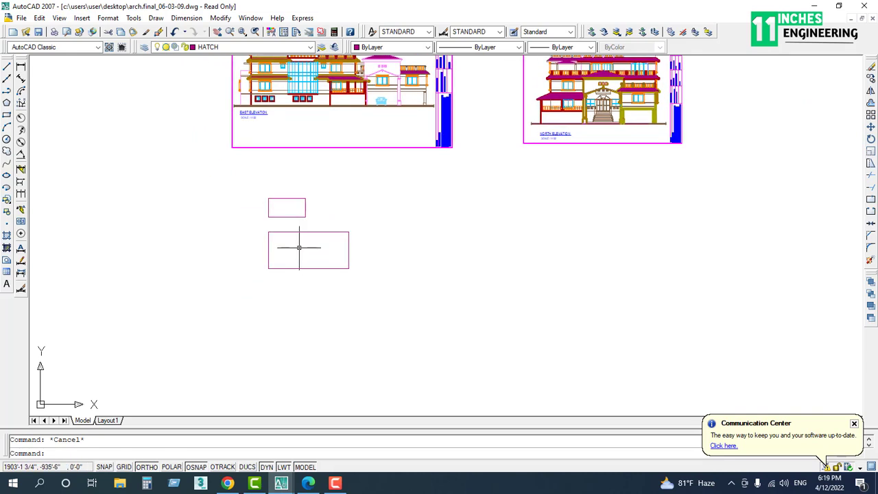
{"action": "scroll", "coordinate": [291, 237], "scroll_direction": "up", "scroll_amount": 5}
{"action": "double_click", "coordinate": [286, 225]}
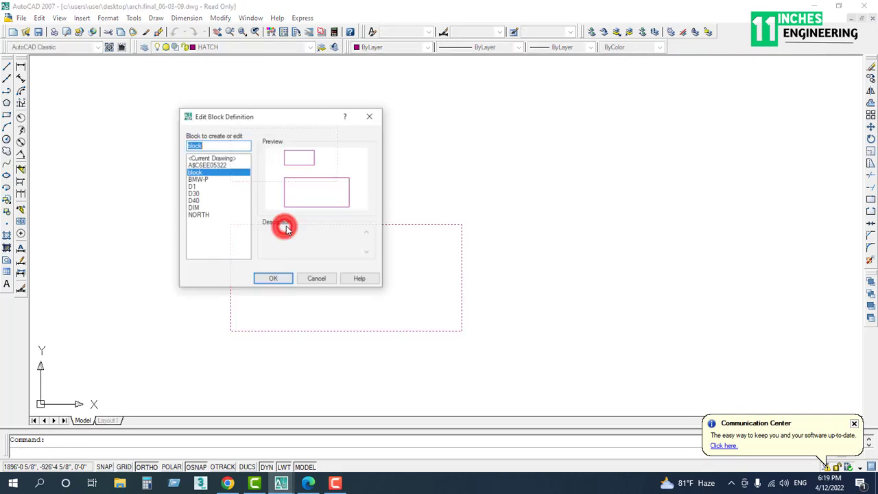
{"action": "left_click", "coordinate": [273, 278]}
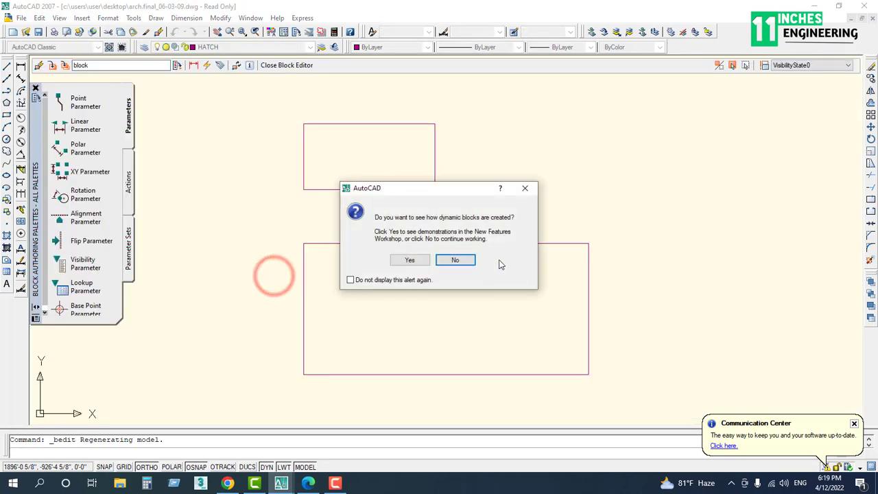
{"action": "left_click", "coordinate": [532, 189]}
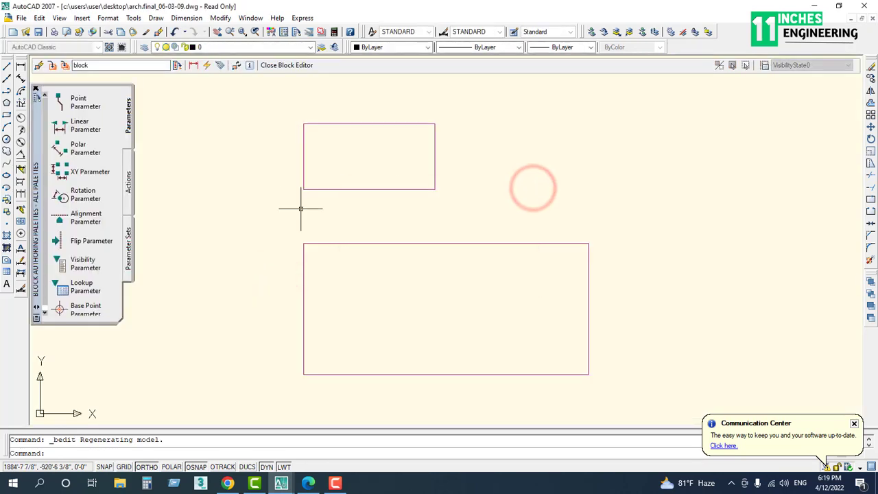
{"action": "type", "text": "bc"}
{"action": "key", "text": "Return"}
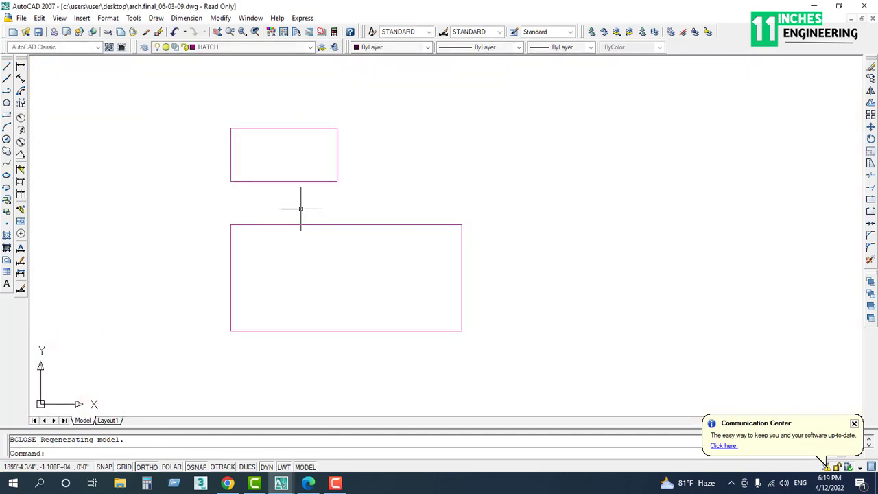
Step: Select single edges of the stepped outline and deselect them to check that they are separate objects
{"action": "scroll", "coordinate": [315, 238], "scroll_direction": "down", "scroll_amount": 2}
{"action": "scroll", "coordinate": [316, 237], "scroll_direction": "up", "scroll_amount": 2}
{"action": "left_click", "coordinate": [342, 210]}
{"action": "left_click", "coordinate": [301, 287]}
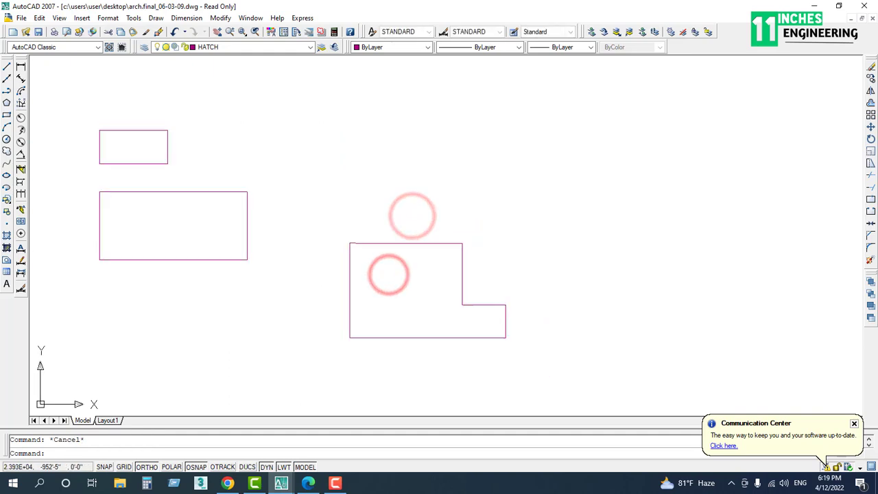
{"action": "left_click", "coordinate": [428, 229]}
{"action": "left_click", "coordinate": [370, 259]}
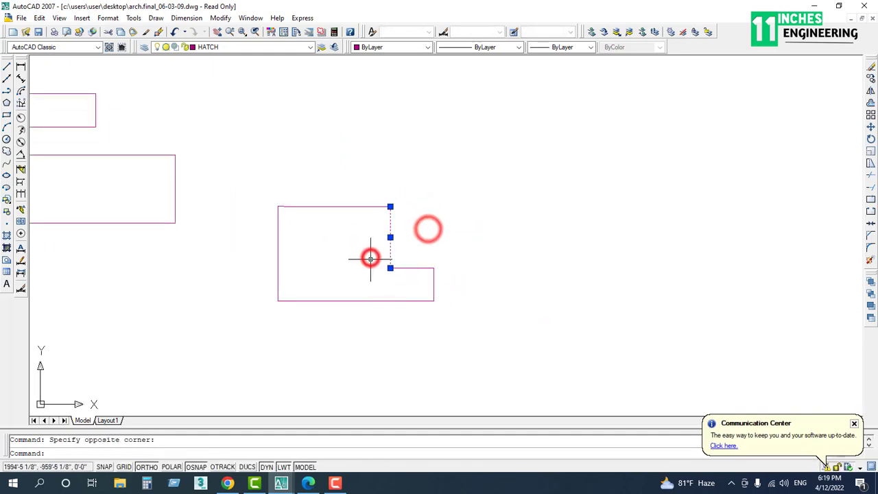
{"action": "key", "text": "Escape"}
Step: Create a polyline boundary from the stepped outline with the Boundary command by picking a point inside it
{"action": "scroll", "coordinate": [370, 258], "scroll_direction": "up", "scroll_amount": 5}
{"action": "middle_click_drag", "start_coordinate": [386, 255], "coordinate": [405, 300]}
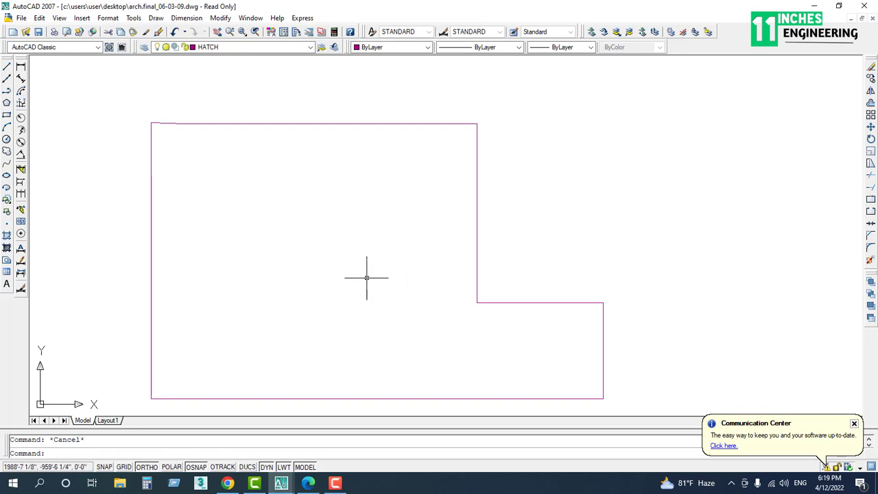
{"action": "type", "text": "bo"}
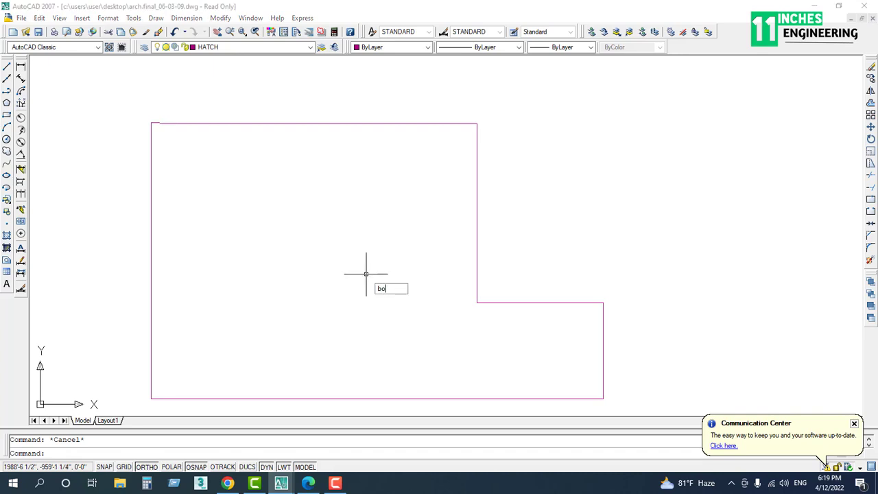
{"action": "key", "text": "Return"}
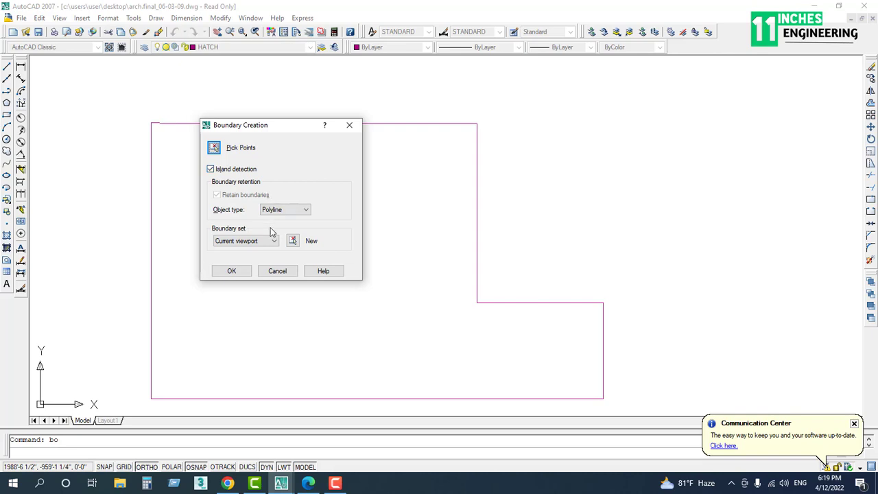
{"action": "left_click", "coordinate": [211, 152]}
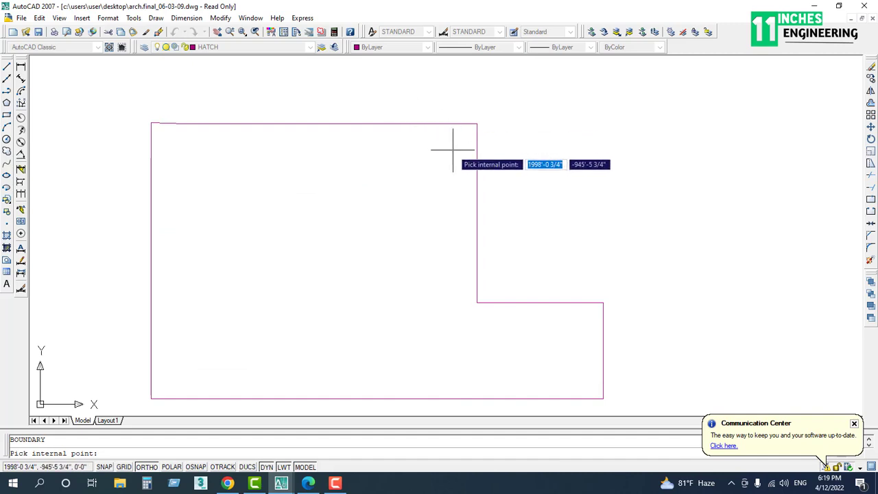
{"action": "left_click", "coordinate": [367, 221]}
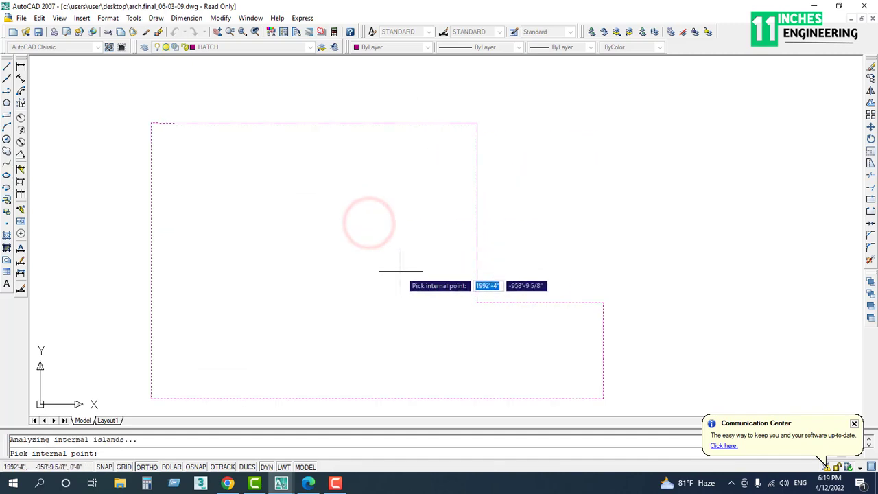
{"action": "key", "text": "Return"}
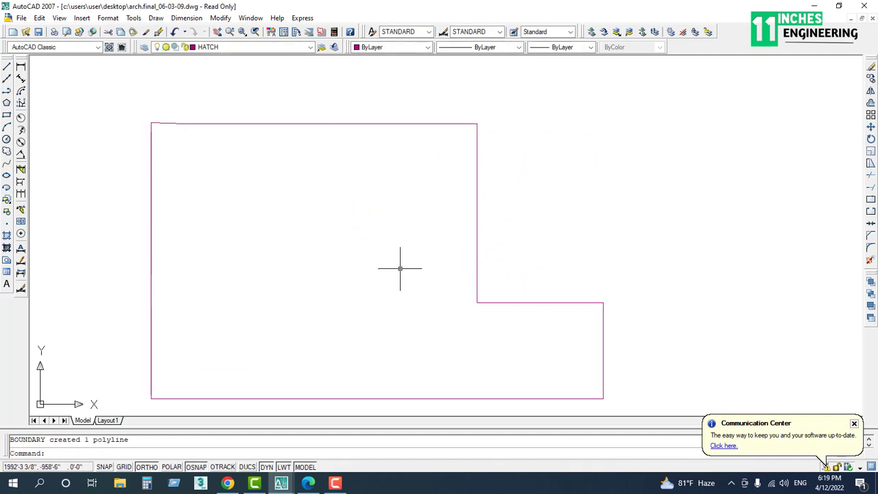
Step: Move the boundary polyline horizontally to the right, clear of the original stepped outline
{"action": "left_click", "coordinate": [282, 124]}
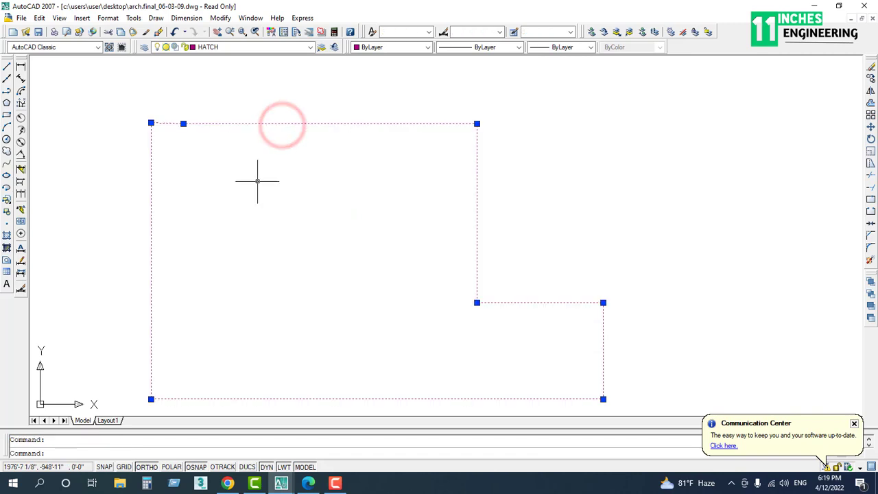
{"action": "scroll", "coordinate": [257, 182], "scroll_direction": "down", "scroll_amount": 2}
{"action": "type", "text": "m"}
{"action": "key", "text": "Return"}
{"action": "left_click", "coordinate": [265, 186]}
{"action": "left_click", "coordinate": [487, 204]}
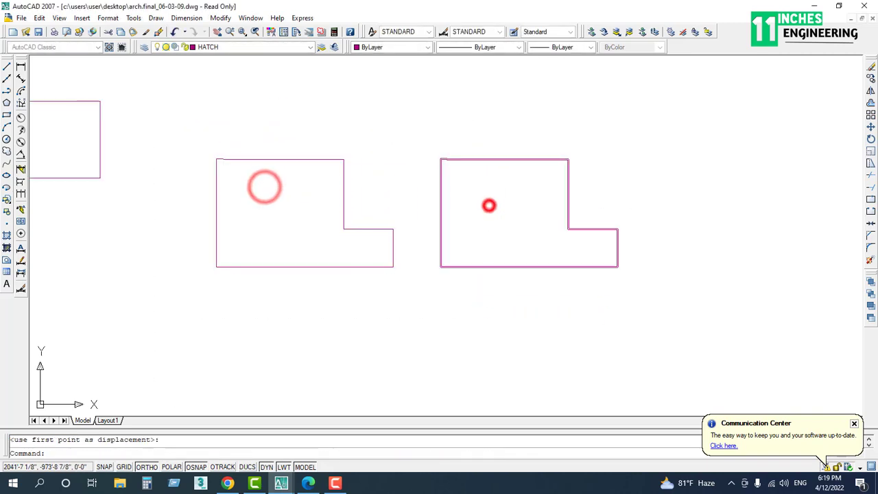
Step: Select and deselect the moved boundary polyline to check that it is one object
{"action": "left_click", "coordinate": [488, 224]}
{"action": "left_click", "coordinate": [410, 334]}
{"action": "scroll", "coordinate": [479, 251], "scroll_direction": "up", "scroll_amount": 3}
{"action": "middle_click_drag", "start_coordinate": [489, 237], "coordinate": [481, 291]}
{"action": "scroll", "coordinate": [449, 304], "scroll_direction": "down", "scroll_amount": 2}
{"action": "key", "text": "Escape"}
Step: Compare partial selections of the original stepped outline with a selection of the boundary polyline, clearing each one
{"action": "left_click", "coordinate": [293, 150]}
{"action": "left_click", "coordinate": [264, 240]}
{"action": "left_click", "coordinate": [330, 172]}
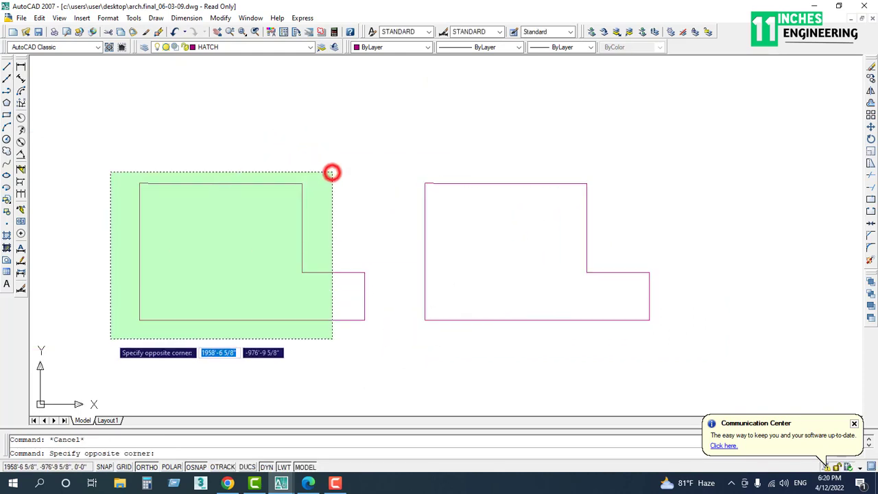
{"action": "left_click", "coordinate": [111, 337]}
{"action": "key", "text": "Escape"}
{"action": "left_click", "coordinate": [381, 230]}
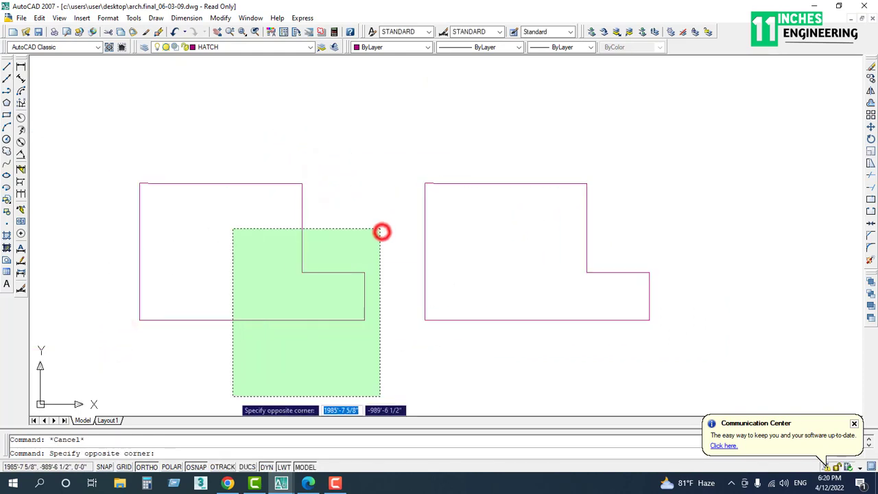
{"action": "left_click", "coordinate": [107, 294]}
{"action": "key", "text": "Escape"}
{"action": "left_click", "coordinate": [502, 221]}
{"action": "left_click", "coordinate": [408, 342]}
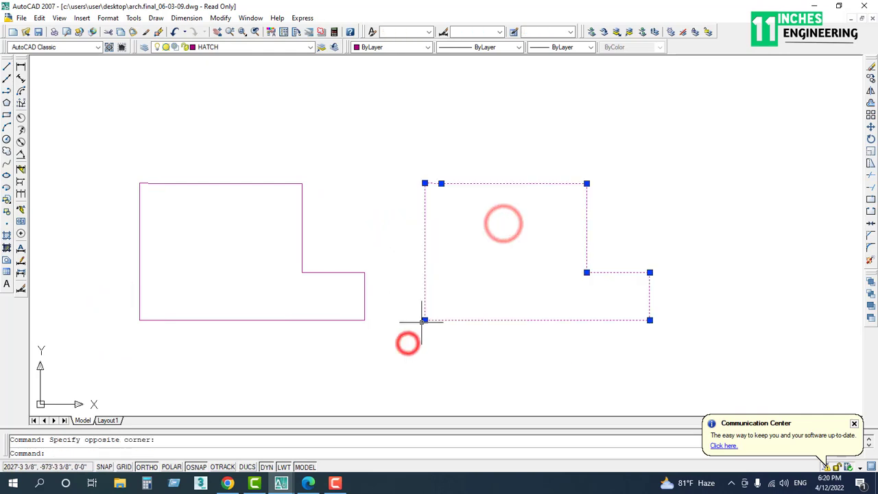
{"action": "key", "text": "Escape"}
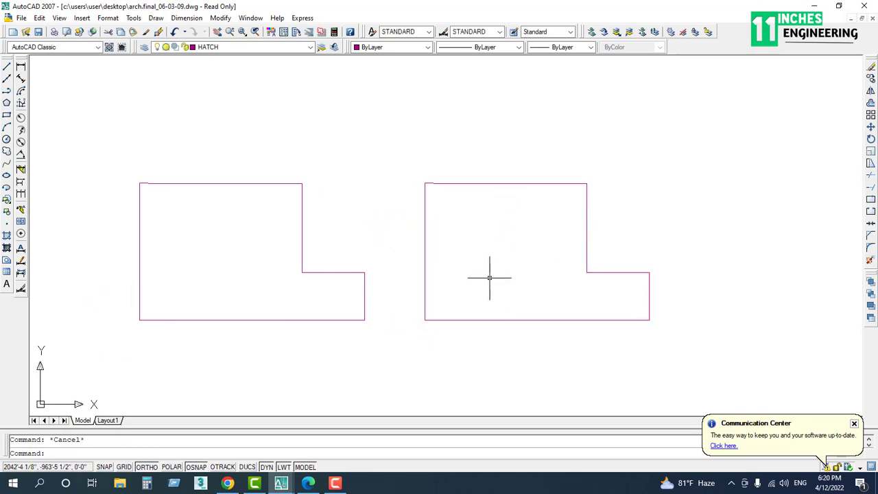
Step: Move the top edge of the original stepped outline straight up, away from the rest of the shape
{"action": "scroll", "coordinate": [414, 306], "scroll_direction": "down", "scroll_amount": 2}
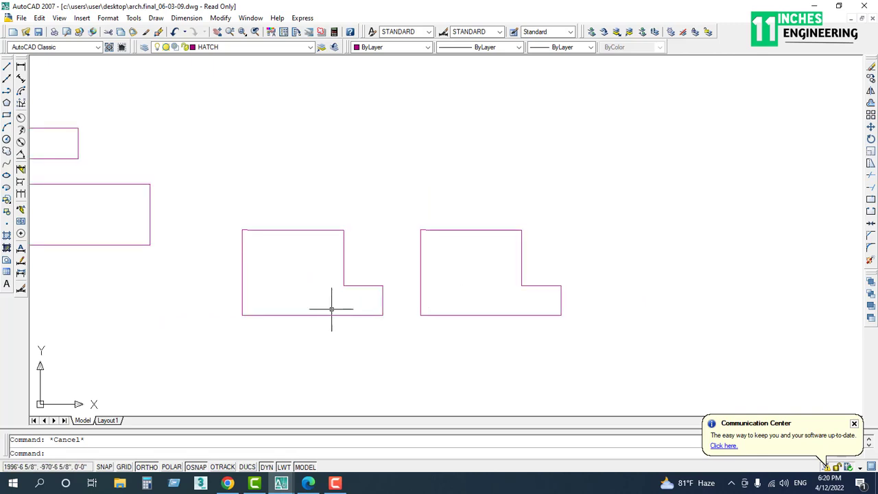
{"action": "scroll", "coordinate": [279, 217], "scroll_direction": "up", "scroll_amount": 5}
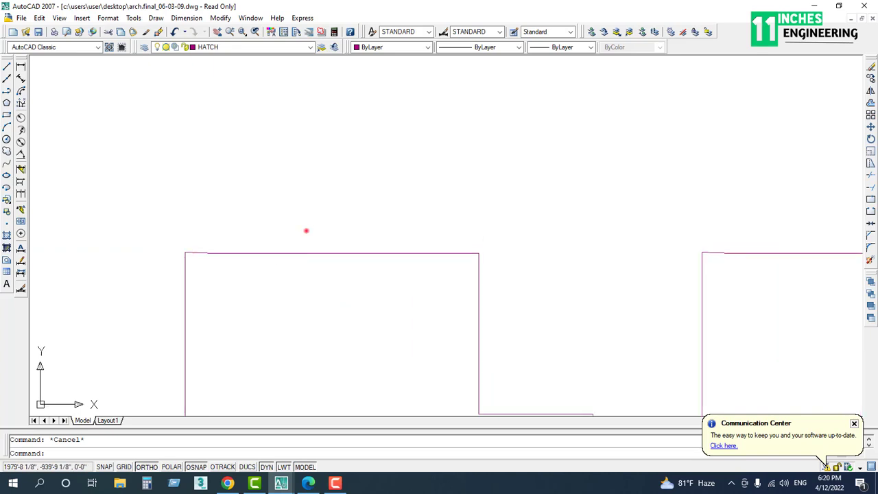
{"action": "left_click", "coordinate": [304, 227]}
{"action": "left_click", "coordinate": [294, 282]}
{"action": "type", "text": "m"}
{"action": "key", "text": "space"}
{"action": "left_click", "coordinate": [303, 209]}
{"action": "left_click", "coordinate": [312, 118]}
{"action": "key", "text": "Escape"}
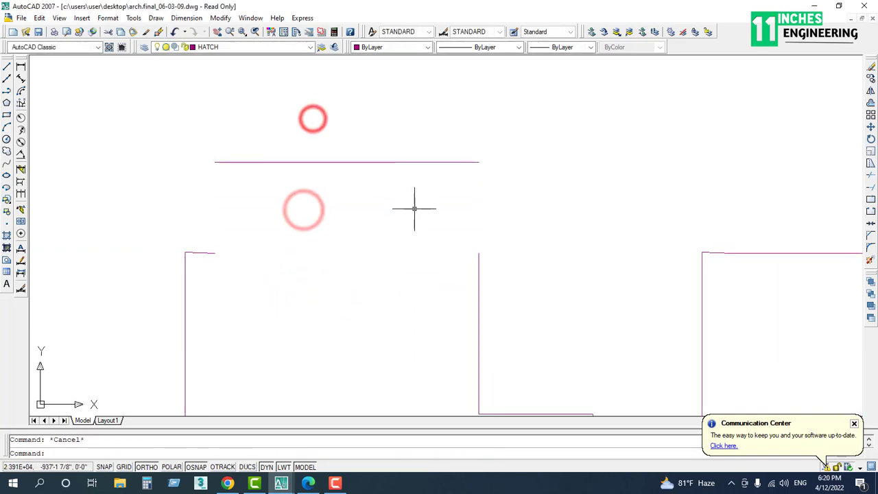
{"action": "scroll", "coordinate": [412, 207], "scroll_direction": "up", "scroll_amount": 2}
{"action": "middle_click_drag", "start_coordinate": [396, 211], "coordinate": [399, 219]}
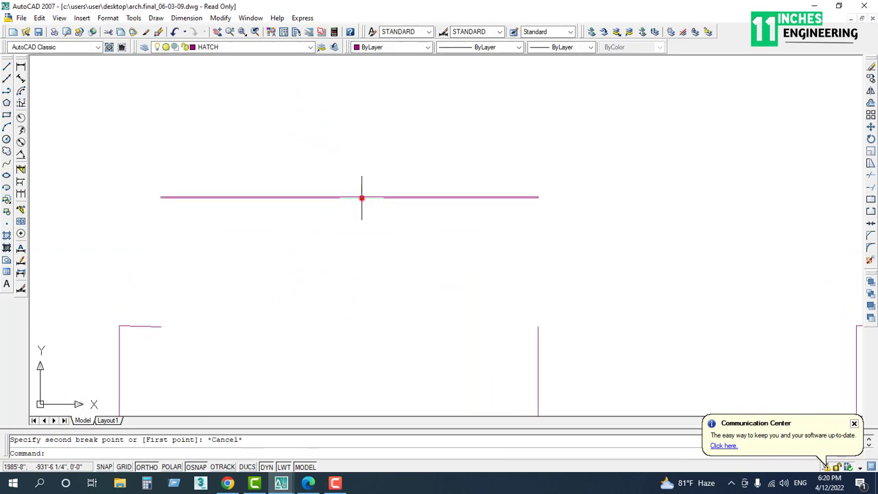
{"action": "left_click", "coordinate": [361, 197]}
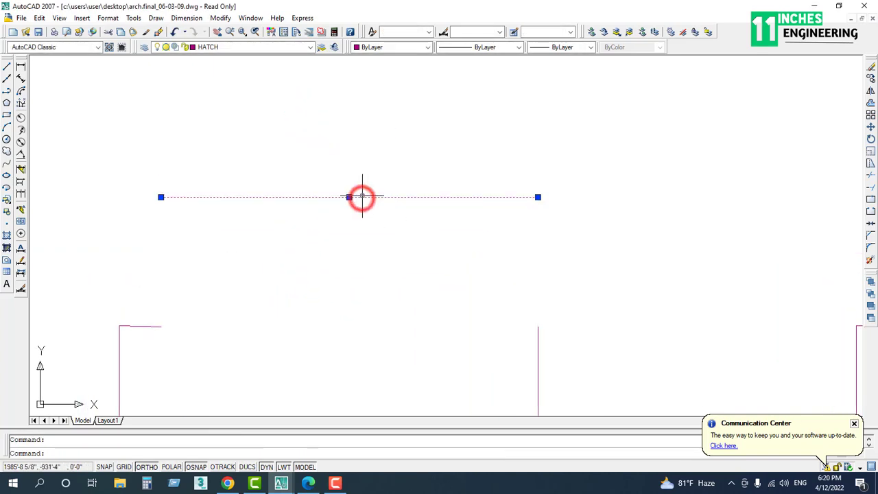
{"action": "type", "text": "br"}
{"action": "key", "text": "Escape"}
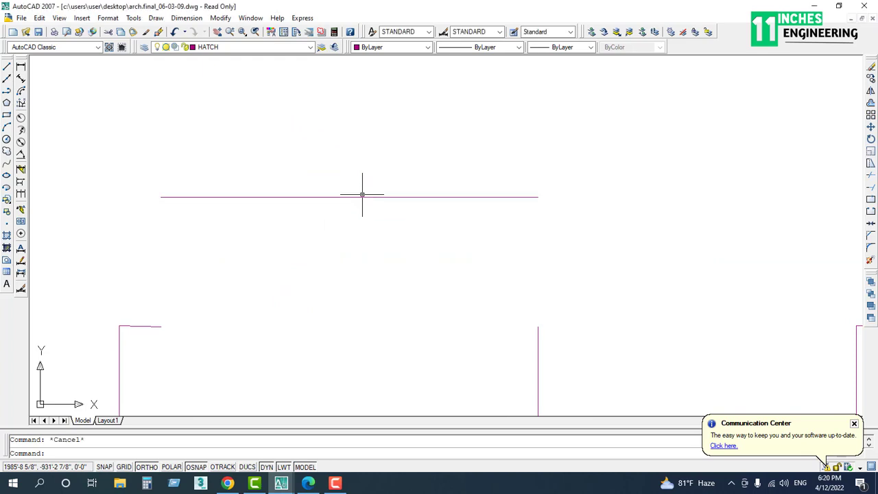
Step: Break the detached horizontal line, removing the section from just past its midpoint to near its left end
{"action": "left_click", "coordinate": [378, 167]}
{"action": "left_click", "coordinate": [355, 233]}
{"action": "type", "text": "br"}
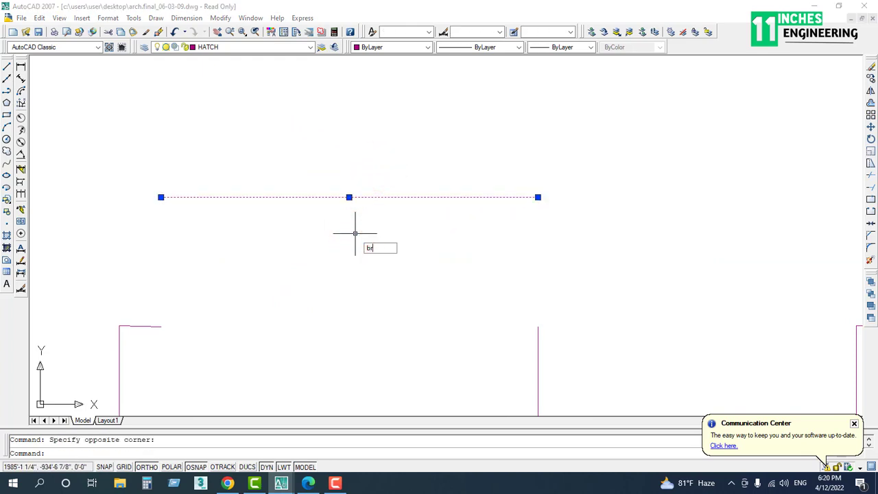
{"action": "key", "text": "Return"}
{"action": "left_click", "coordinate": [355, 197]}
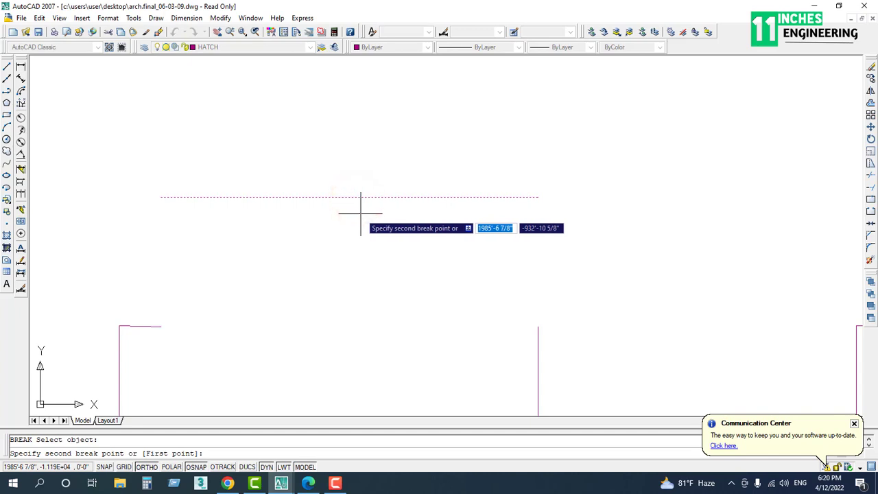
{"action": "left_click", "coordinate": [231, 197]}
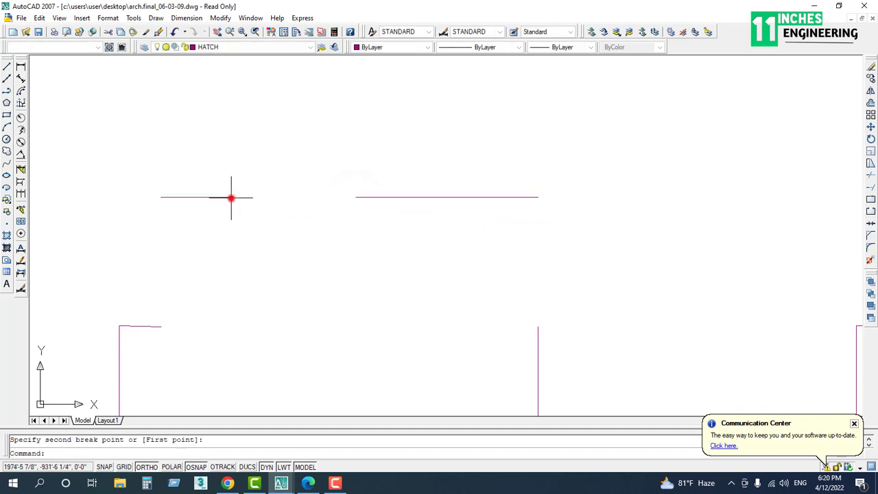
Step: Select the two pieces of the broken line to check that they are separate, and clear the selection
{"action": "scroll", "coordinate": [287, 207], "scroll_direction": "up", "scroll_amount": 3}
{"action": "scroll", "coordinate": [287, 206], "scroll_direction": "down", "scroll_amount": 3}
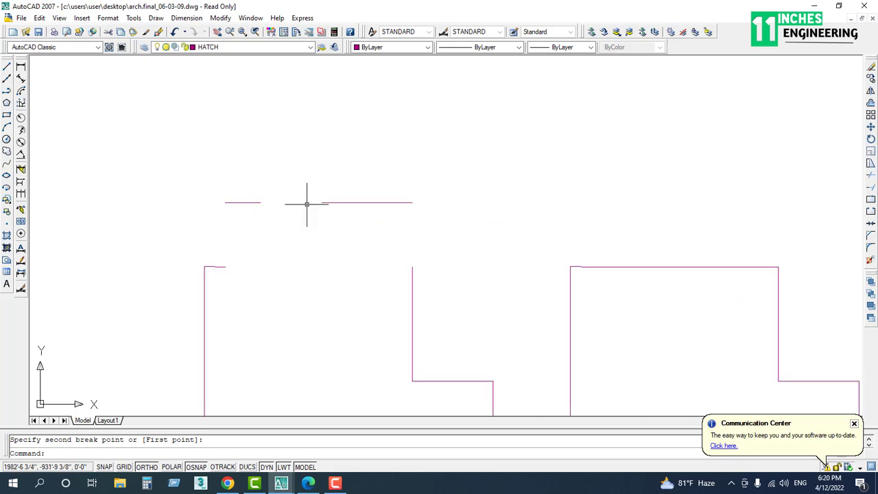
{"action": "scroll", "coordinate": [308, 198], "scroll_direction": "up", "scroll_amount": 2}
{"action": "middle_click_drag", "start_coordinate": [319, 189], "coordinate": [425, 206]}
{"action": "left_click", "coordinate": [460, 204]}
{"action": "left_click", "coordinate": [419, 276]}
{"action": "left_click", "coordinate": [282, 192]}
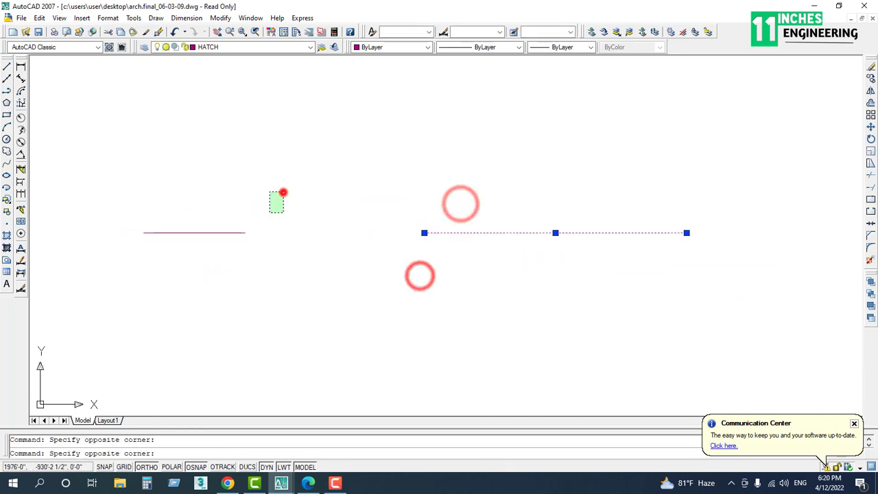
{"action": "left_click", "coordinate": [201, 308]}
{"action": "key", "text": "Escape"}
Step: Open the Properties palette using the CH command alias
{"action": "scroll", "coordinate": [301, 300], "scroll_direction": "down", "scroll_amount": 2}
{"action": "middle_click_drag", "start_coordinate": [301, 300], "coordinate": [330, 262]}
{"action": "scroll", "coordinate": [329, 263], "scroll_direction": "down", "scroll_amount": 2}
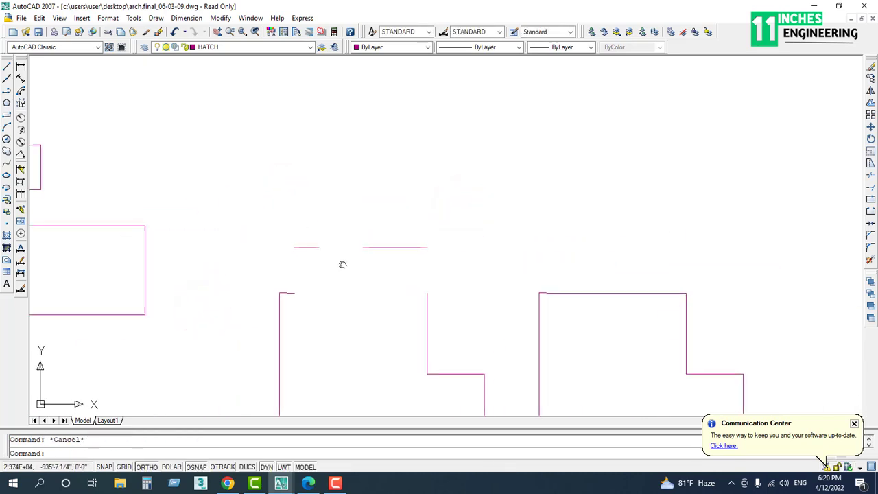
{"action": "middle_click_drag", "start_coordinate": [187, 294], "coordinate": [358, 277]}
{"action": "type", "text": "pr"}
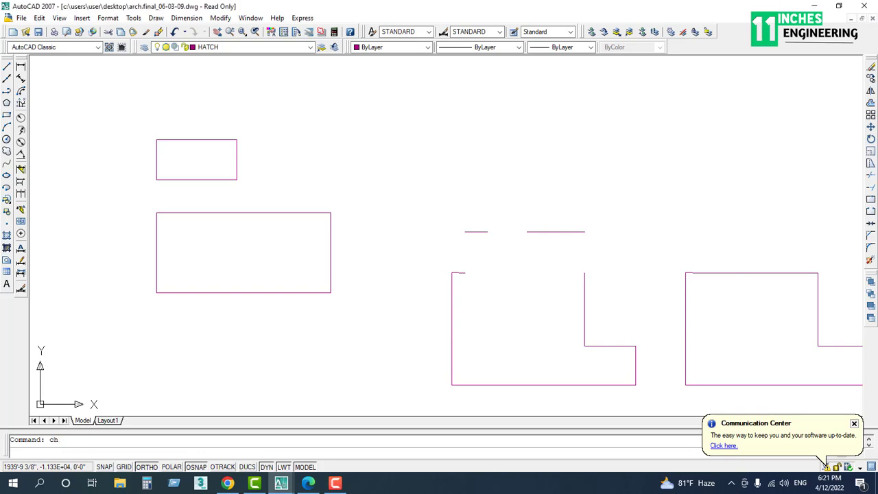
{"action": "key", "text": "Return"}
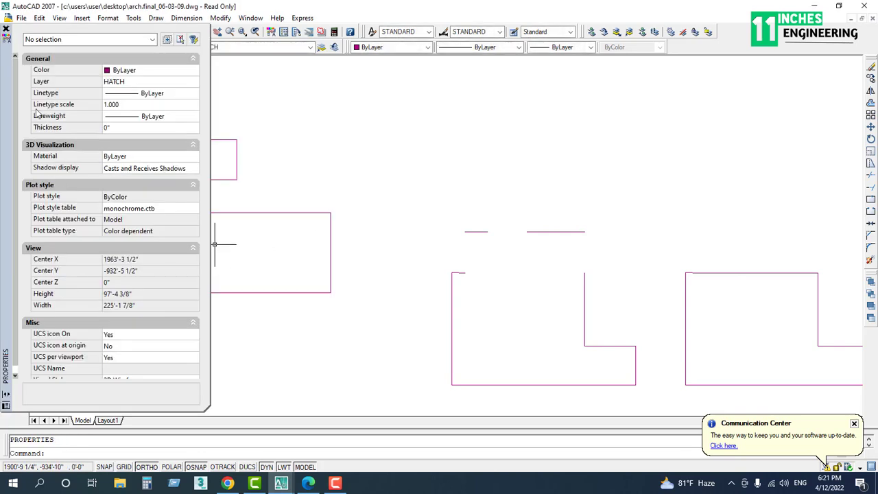
Step: Select the block of two rectangles to examine its general, geometry and block unit properties
{"action": "scroll", "coordinate": [251, 250], "scroll_direction": "up", "scroll_amount": 2}
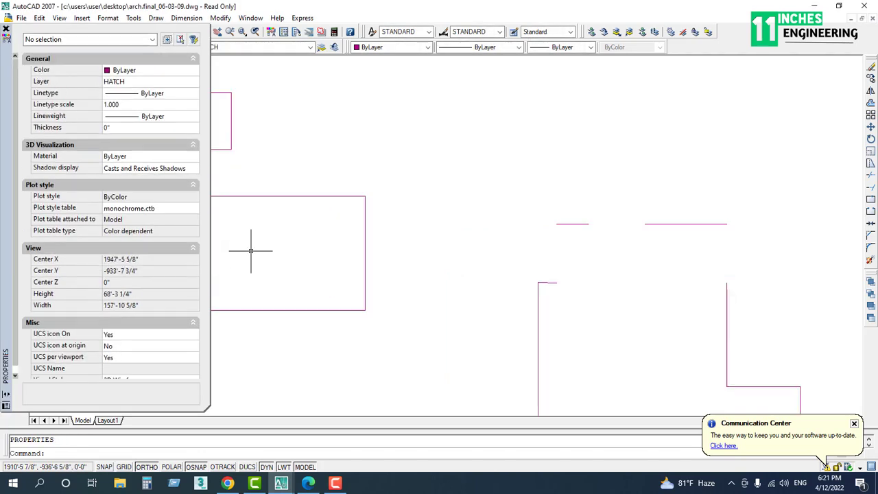
{"action": "middle_click_drag", "start_coordinate": [387, 214], "coordinate": [578, 299]}
{"action": "left_click", "coordinate": [437, 152]}
{"action": "left_click", "coordinate": [398, 213]}
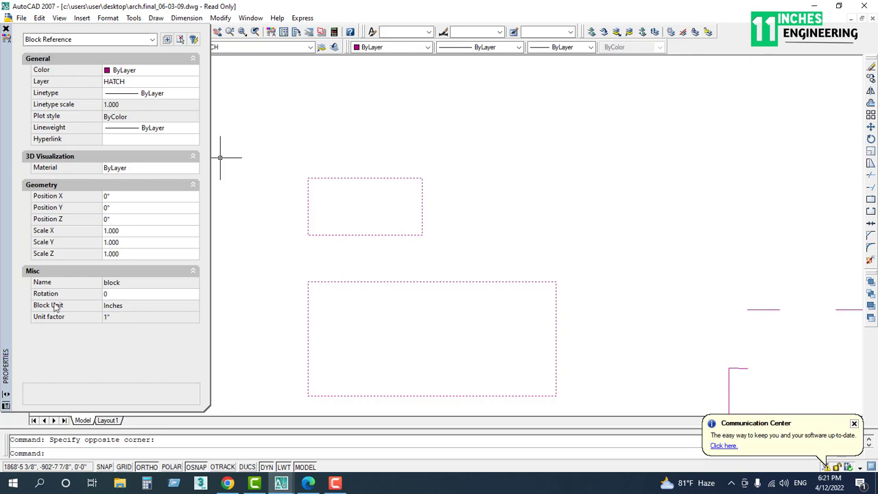
Step: Set the color of the block of two rectangles to Green and deselect it
{"action": "left_click", "coordinate": [118, 71]}
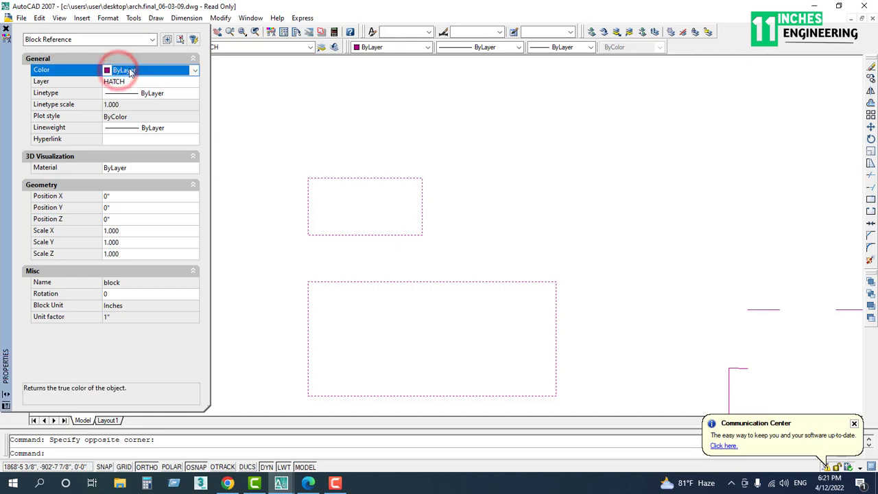
{"action": "left_click", "coordinate": [190, 72]}
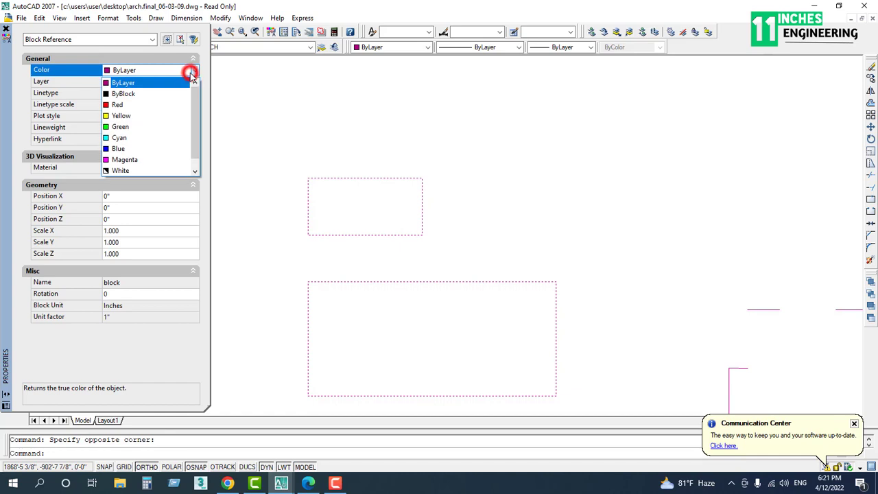
{"action": "left_click", "coordinate": [129, 126]}
{"action": "key", "text": "Escape"}
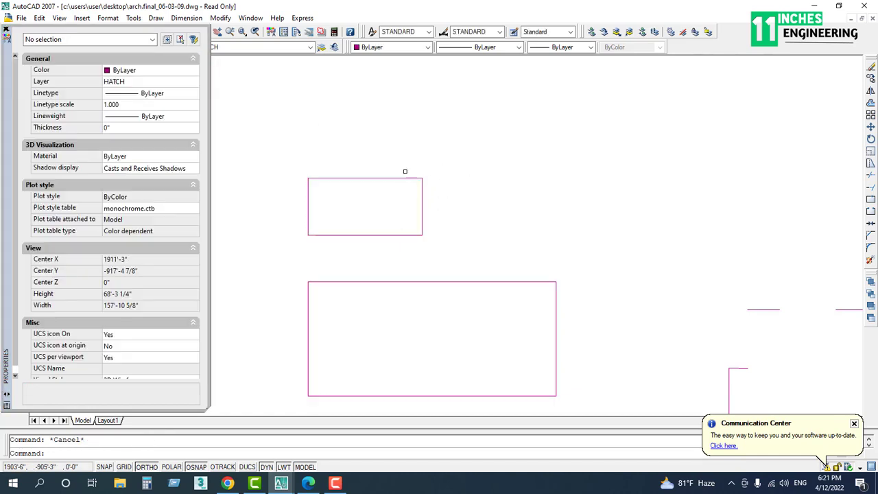
Step: Explode the block of two rectangles into separate polylines
{"action": "left_click", "coordinate": [367, 179]}
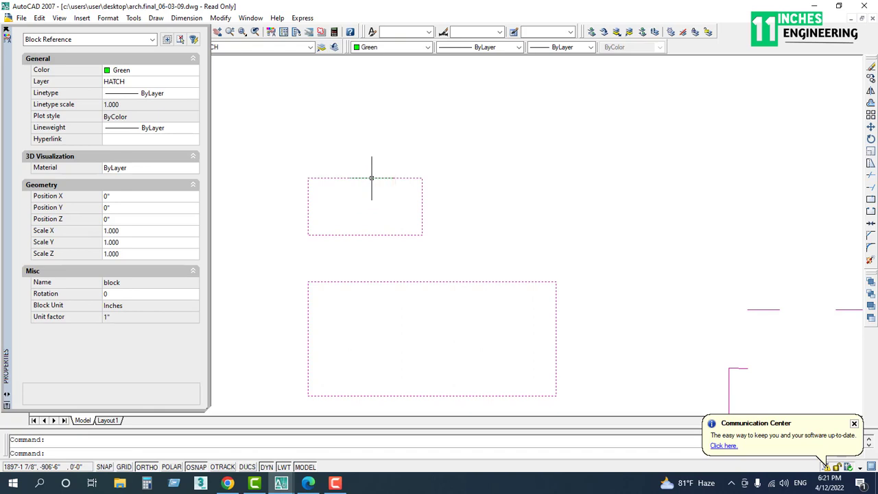
{"action": "key", "text": "Escape"}
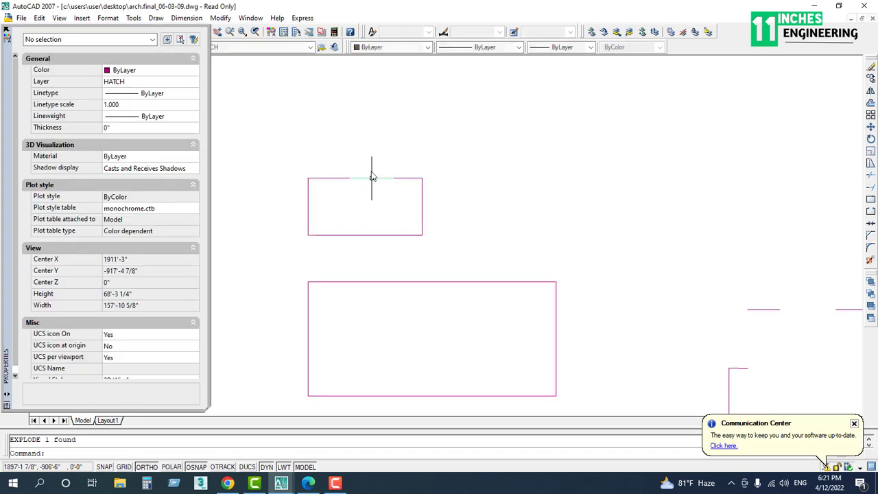
{"action": "left_click", "coordinate": [371, 177]}
{"action": "key", "text": "Escape"}
Step: Select the upper and lower rectangles one at a time to check that they are separate objects, clearing each selection
{"action": "left_click", "coordinate": [447, 165]}
{"action": "left_click", "coordinate": [246, 227]}
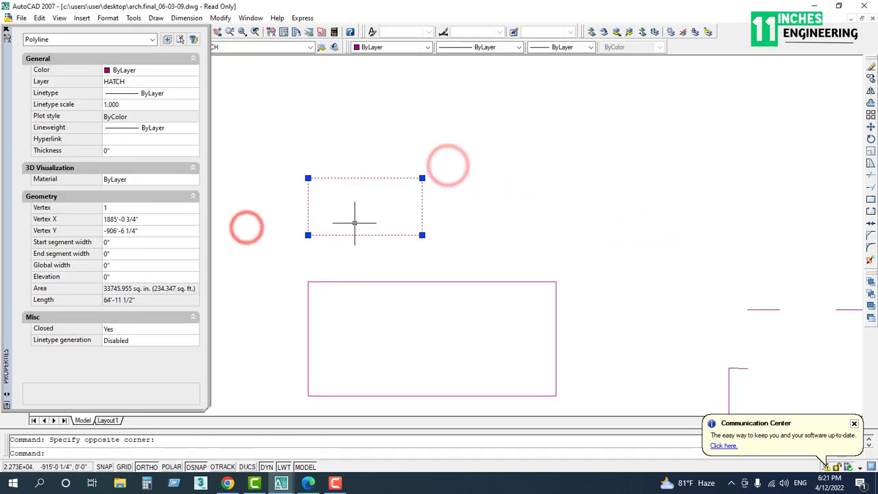
{"action": "key", "text": "Escape"}
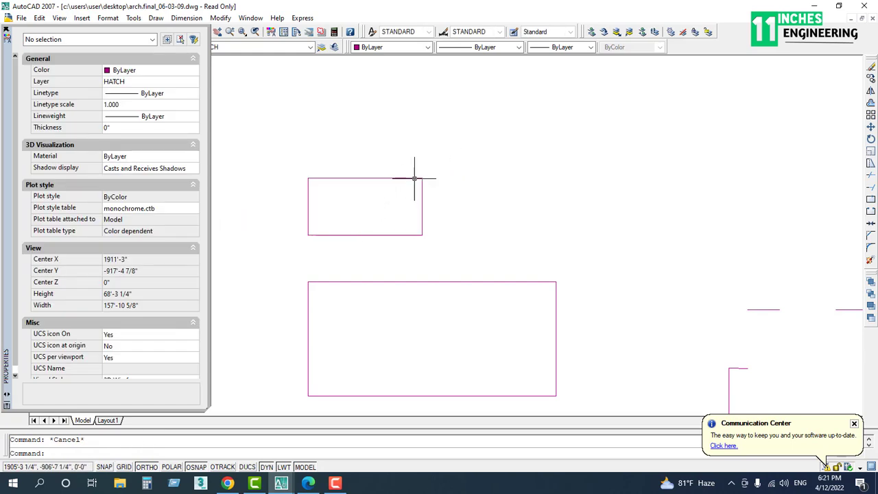
{"action": "left_click", "coordinate": [441, 157]}
{"action": "left_click", "coordinate": [317, 255]}
{"action": "key", "text": "Escape"}
{"action": "left_click", "coordinate": [536, 249]}
{"action": "left_click", "coordinate": [424, 340]}
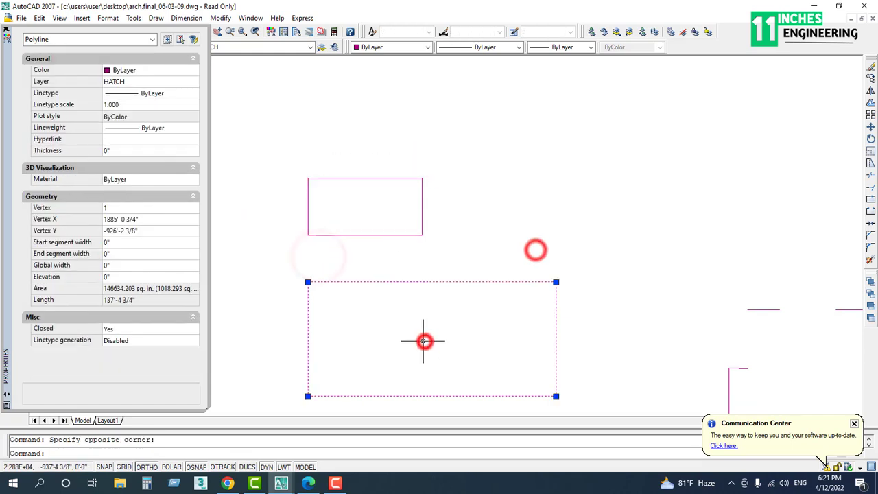
{"action": "key", "text": "Escape"}
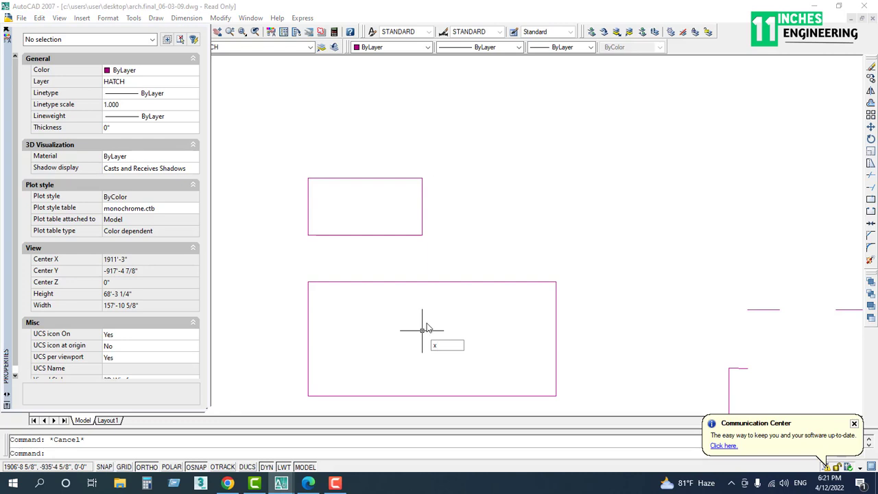
Step: Explode the lower rectangle into individual lines, and select its top edge to check the result
{"action": "key", "text": "Return"}
{"action": "left_click", "coordinate": [417, 282]}
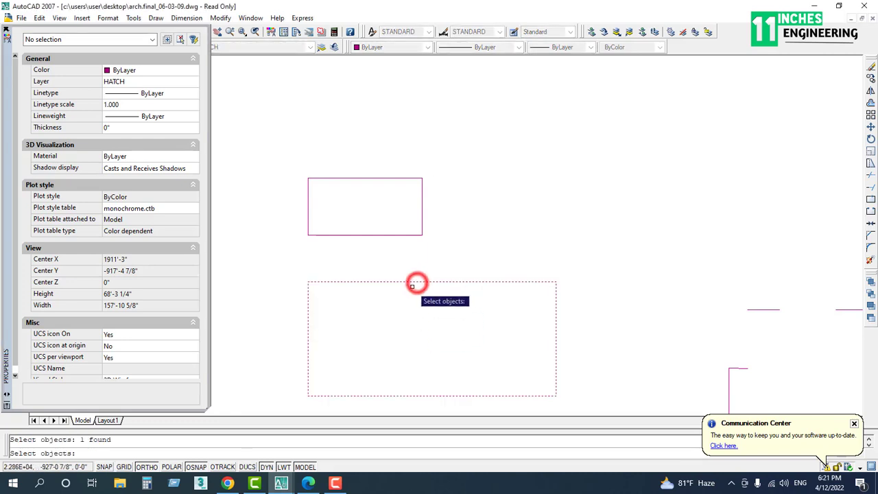
{"action": "key", "text": "Return"}
{"action": "left_click", "coordinate": [416, 281]}
{"action": "key", "text": "Escape"}
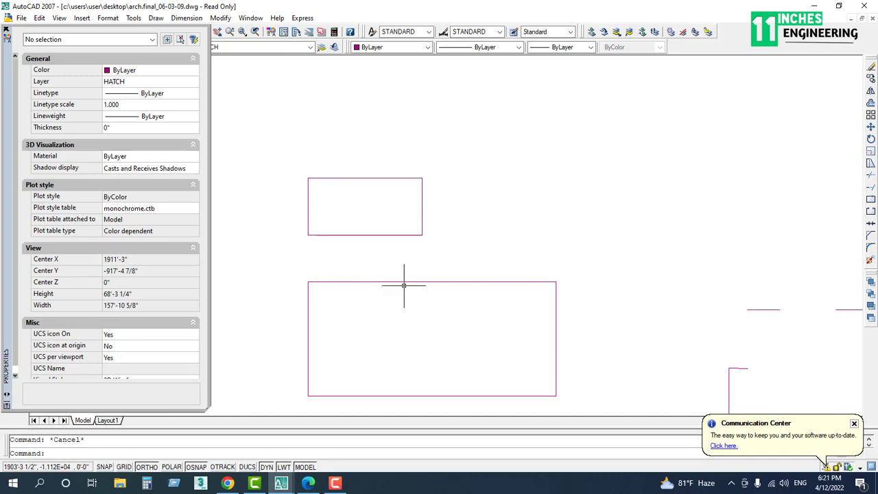
Step: Set the color of the upper rectangle to Green and clear the selection
{"action": "left_click", "coordinate": [460, 169]}
{"action": "left_click", "coordinate": [380, 210]}
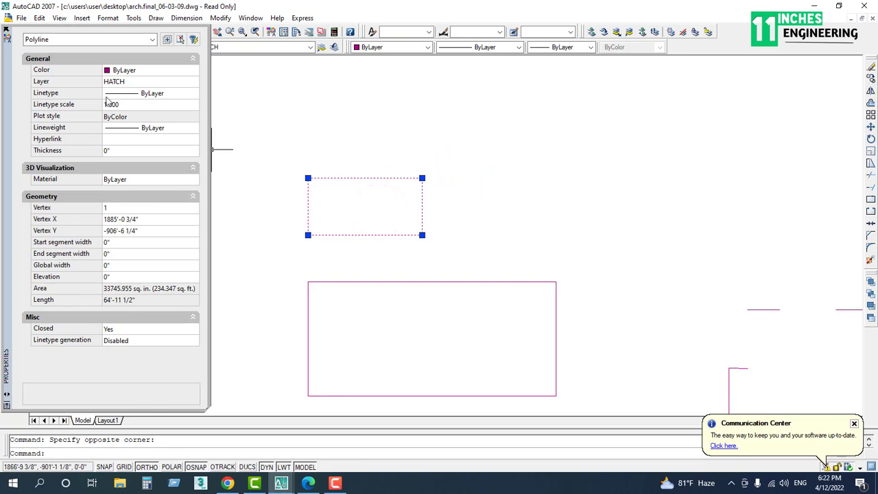
{"action": "left_click", "coordinate": [113, 71]}
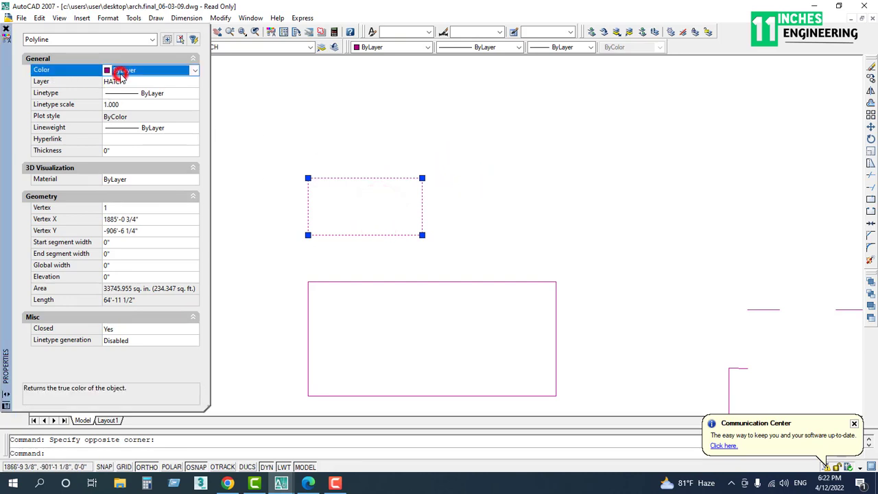
{"action": "left_click", "coordinate": [114, 72]}
{"action": "left_click", "coordinate": [126, 121]}
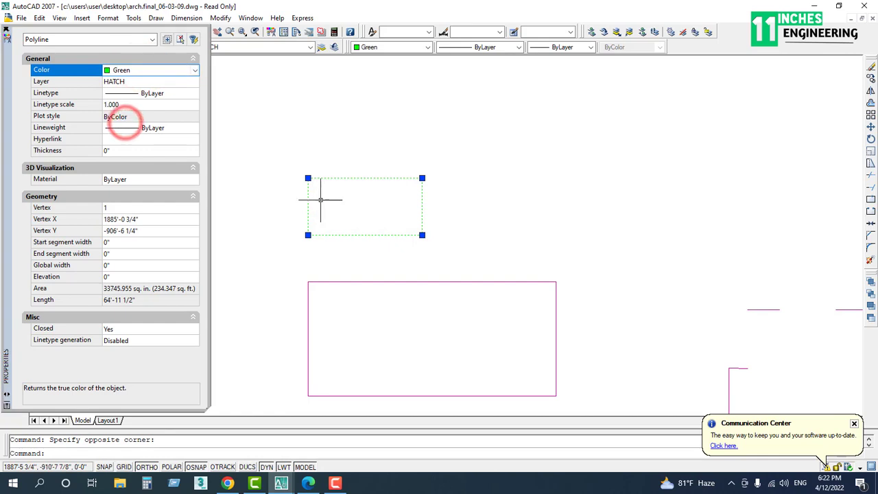
{"action": "scroll", "coordinate": [359, 184], "scroll_direction": "up", "scroll_amount": 5}
{"action": "middle_click_drag", "start_coordinate": [358, 185], "coordinate": [486, 198]}
{"action": "key", "text": "Escape"}
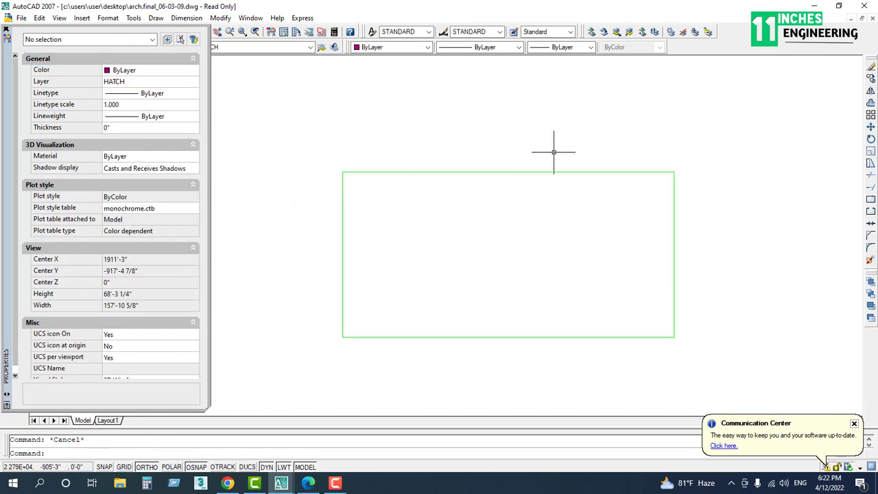
Step: Set the lineweight of the green rectangle to 0.70 mm and clear the selection
{"action": "left_click", "coordinate": [645, 209]}
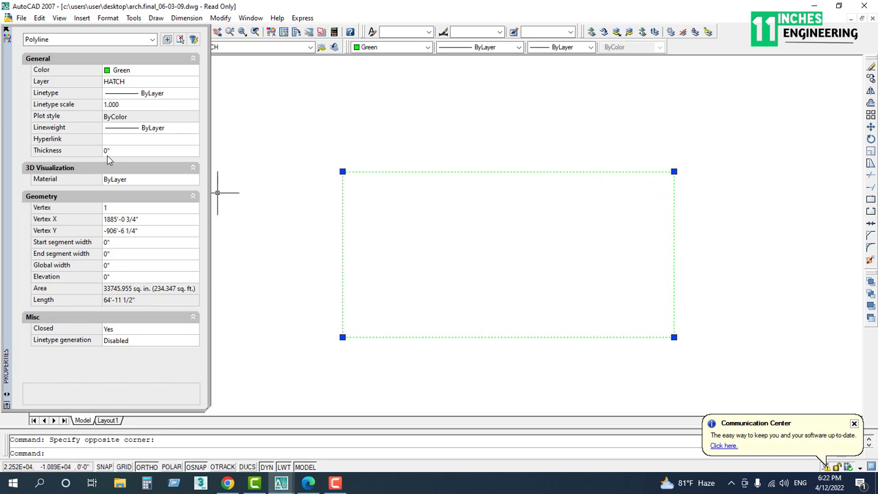
{"action": "left_click", "coordinate": [114, 107]}
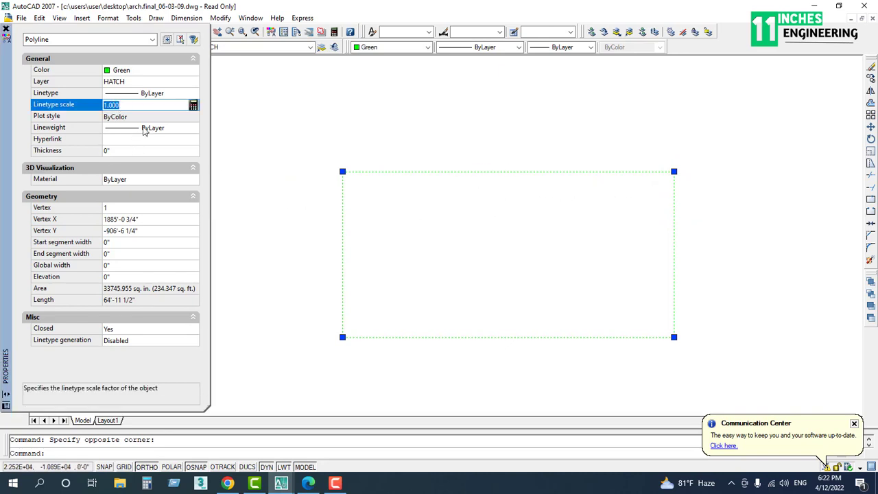
{"action": "left_click", "coordinate": [143, 128]}
{"action": "left_click", "coordinate": [143, 128]}
{"action": "scroll", "coordinate": [150, 219], "scroll_direction": "down", "scroll_amount": 4}
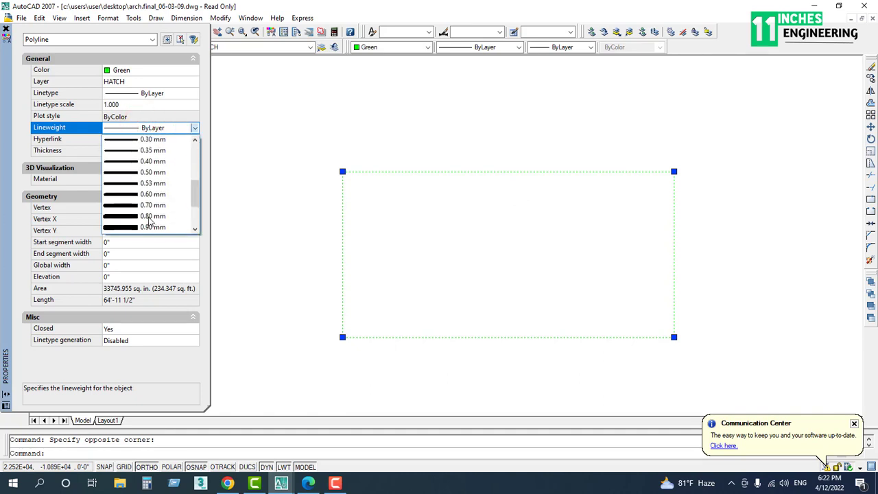
{"action": "left_click", "coordinate": [152, 204]}
{"action": "key", "text": "Escape"}
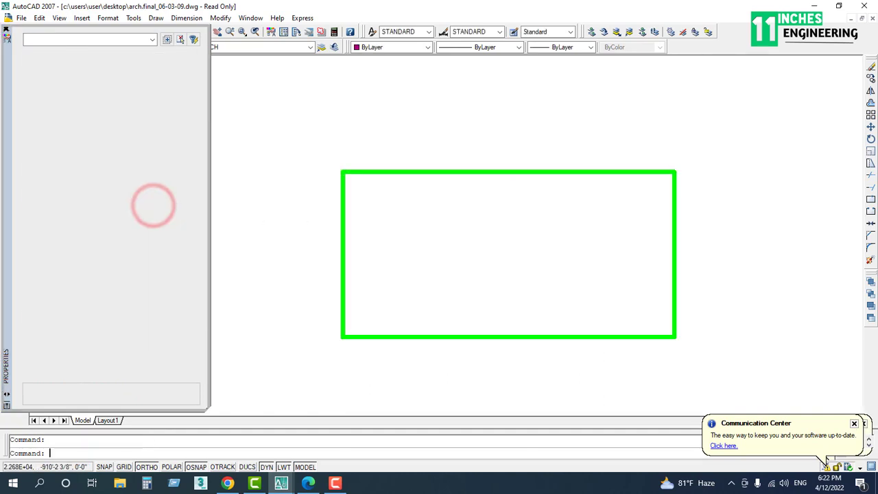
Step: Shorten the lower rectangle's left and top edges with grips so that a gap opens at their shared upper-left corner
{"action": "scroll", "coordinate": [399, 239], "scroll_direction": "down", "scroll_amount": 5}
{"action": "scroll", "coordinate": [404, 238], "scroll_direction": "up", "scroll_amount": 6}
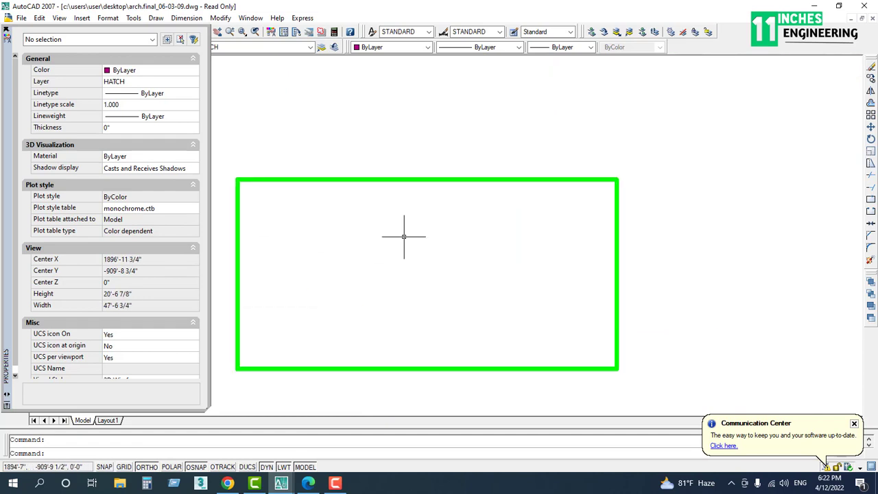
{"action": "middle_click_drag", "start_coordinate": [403, 237], "coordinate": [461, 206]}
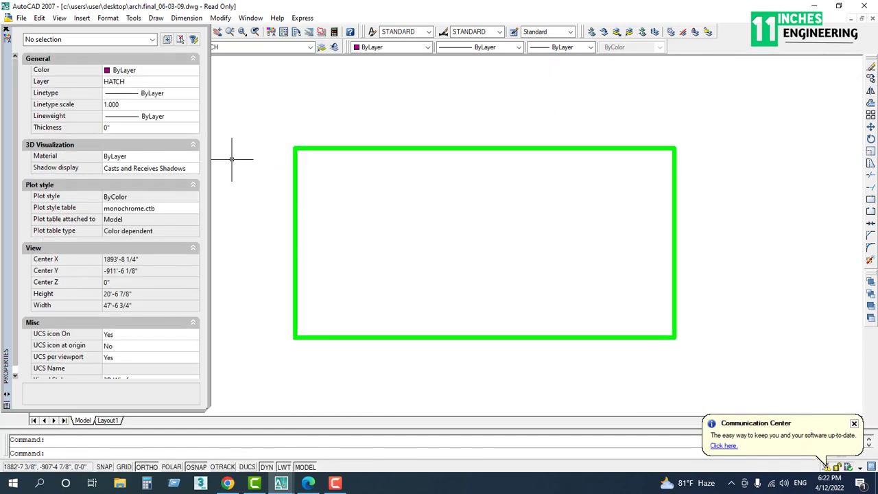
{"action": "scroll", "coordinate": [436, 247], "scroll_direction": "down", "scroll_amount": 6}
{"action": "scroll", "coordinate": [434, 248], "scroll_direction": "up", "scroll_amount": 4}
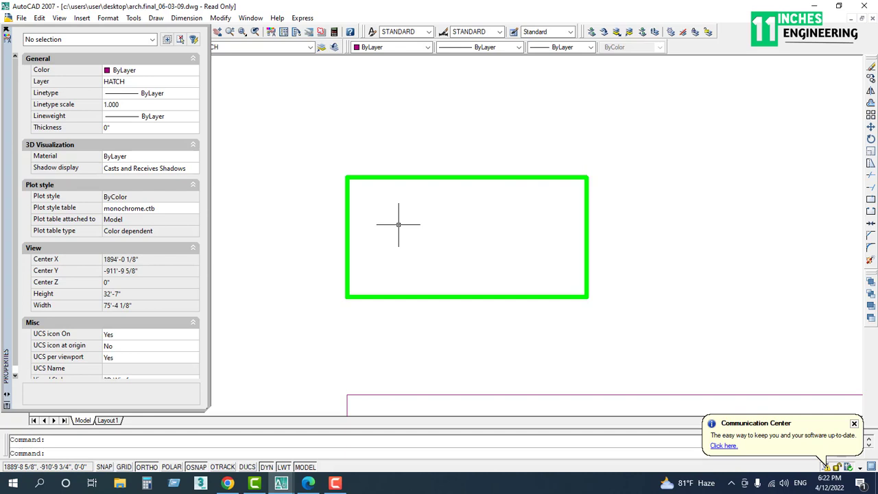
{"action": "scroll", "coordinate": [322, 240], "scroll_direction": "down", "scroll_amount": 4}
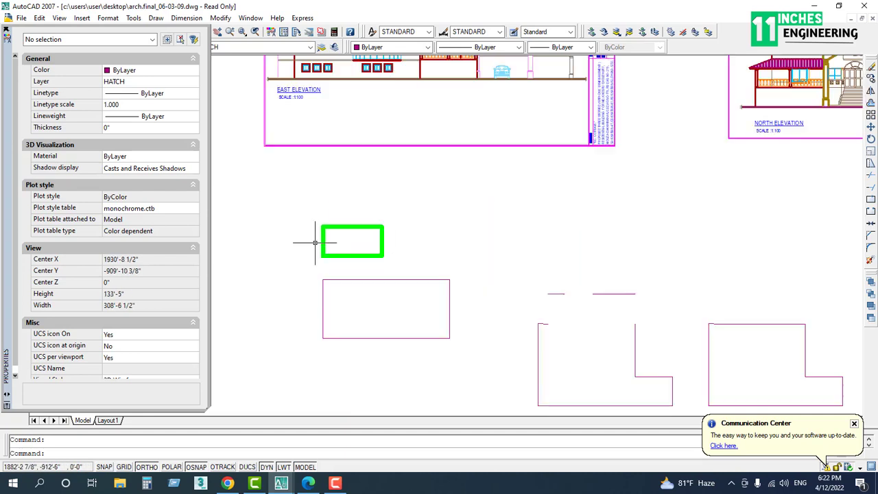
{"action": "scroll", "coordinate": [319, 267], "scroll_direction": "up", "scroll_amount": 7}
{"action": "left_click", "coordinate": [390, 190]}
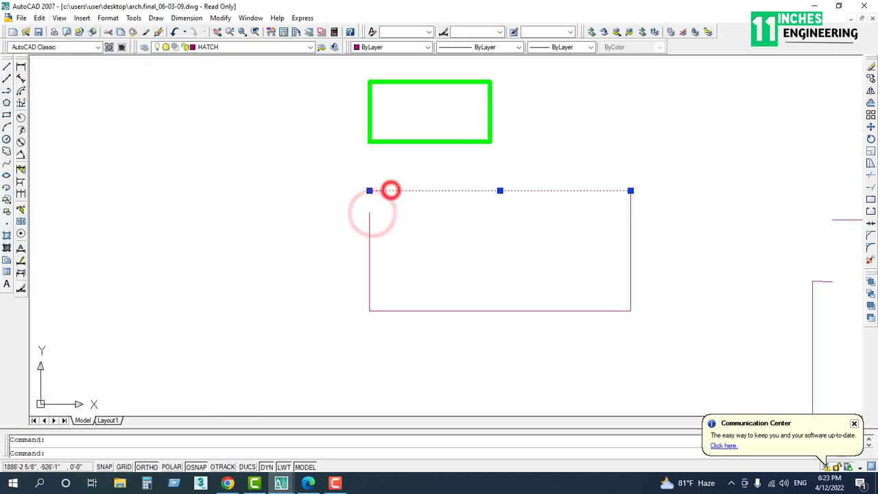
{"action": "left_click", "coordinate": [368, 189]}
{"action": "left_click", "coordinate": [396, 190]}
{"action": "key", "text": "Escape"}
{"action": "scroll", "coordinate": [396, 211], "scroll_direction": "up", "scroll_amount": 4}
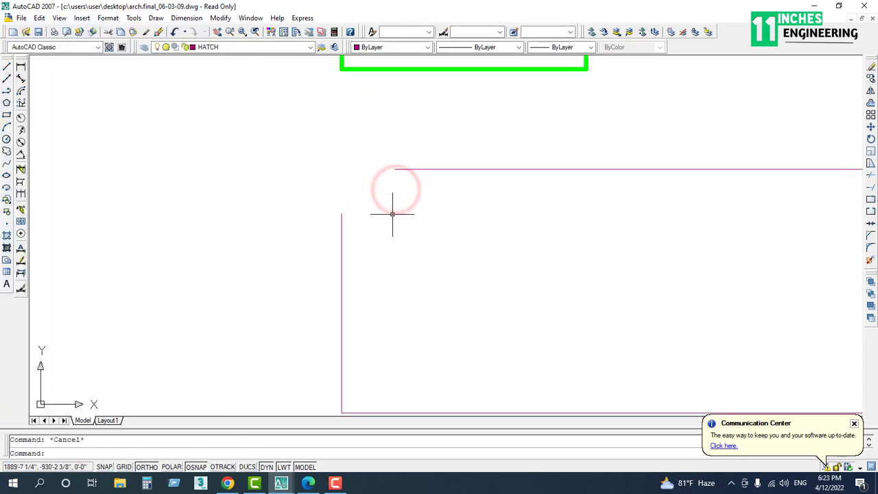
{"action": "type", "text": "ch"}
{"action": "key", "text": "Return"}
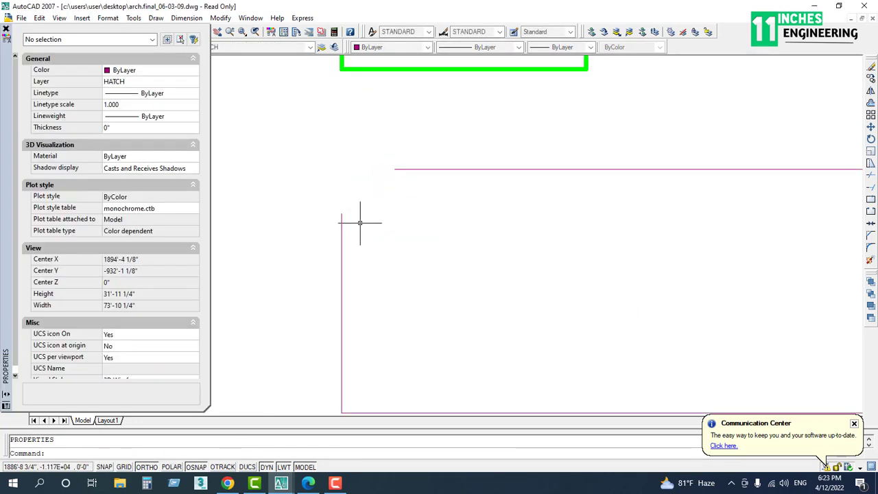
{"action": "left_click", "coordinate": [5, 29]}
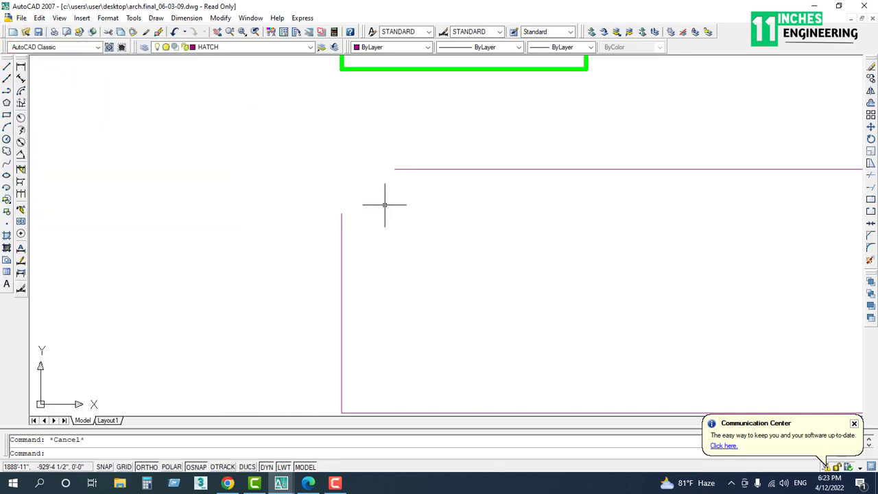
Step: Close the open corner of the lower rectangle by applying Chamfer (CHA) to its left and top edges
{"action": "type", "text": "c"}
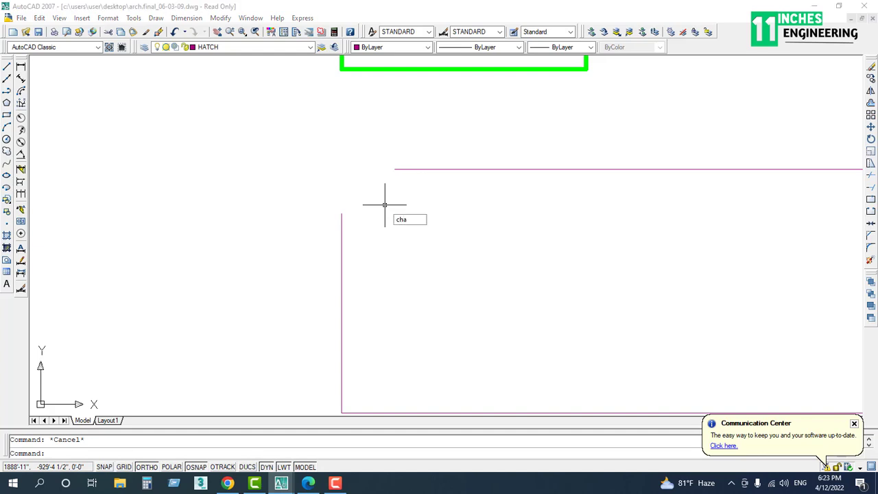
{"action": "type", "text": "ha"}
{"action": "key", "text": "Return"}
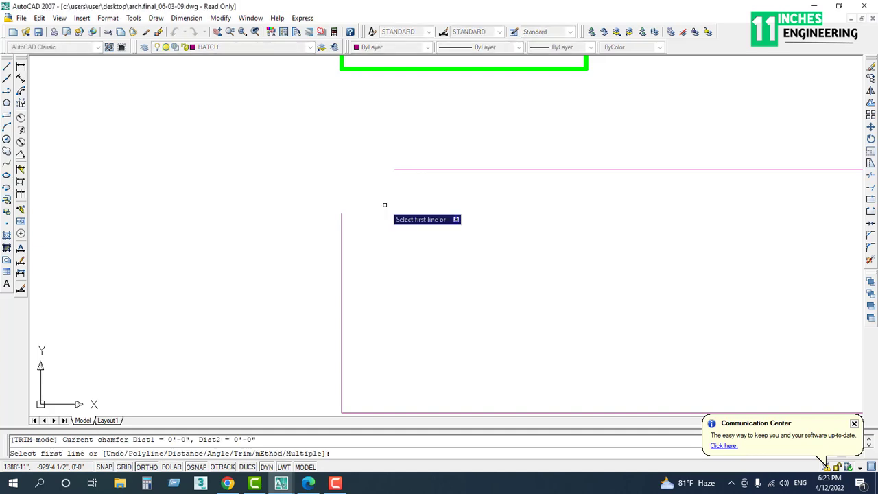
{"action": "left_click", "coordinate": [341, 221]}
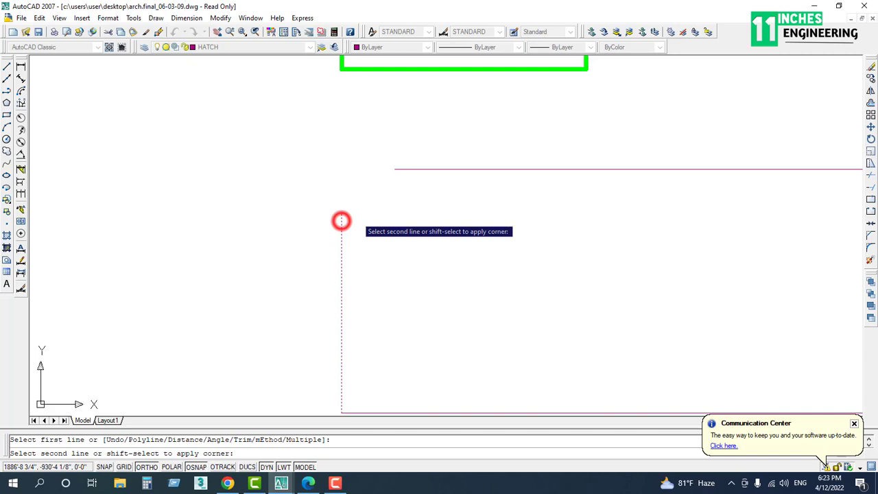
{"action": "left_click", "coordinate": [403, 170]}
{"action": "key", "text": "Escape"}
{"action": "scroll", "coordinate": [298, 265], "scroll_direction": "down", "scroll_amount": 5}
{"action": "scroll", "coordinate": [346, 256], "scroll_direction": "up", "scroll_amount": 5}
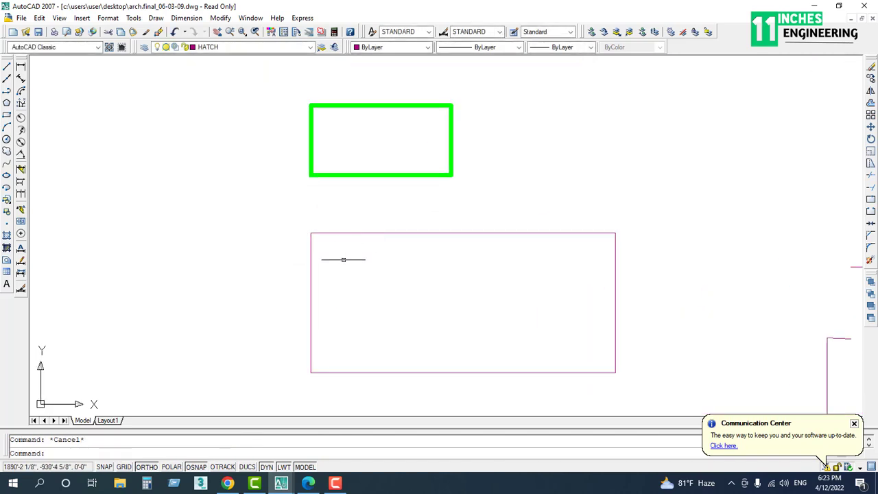
{"action": "middle_click_drag", "start_coordinate": [347, 235], "coordinate": [348, 226]}
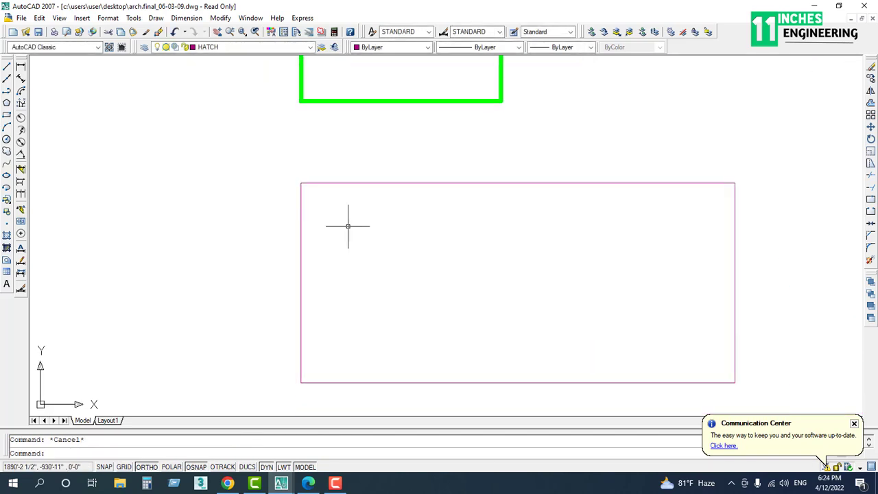
Step: Copy (CO) the green rectangle, the lower rectangle and all the L-shaped outlines with their loose segments horizontally to the left of the originals
{"action": "type", "text": "c"}
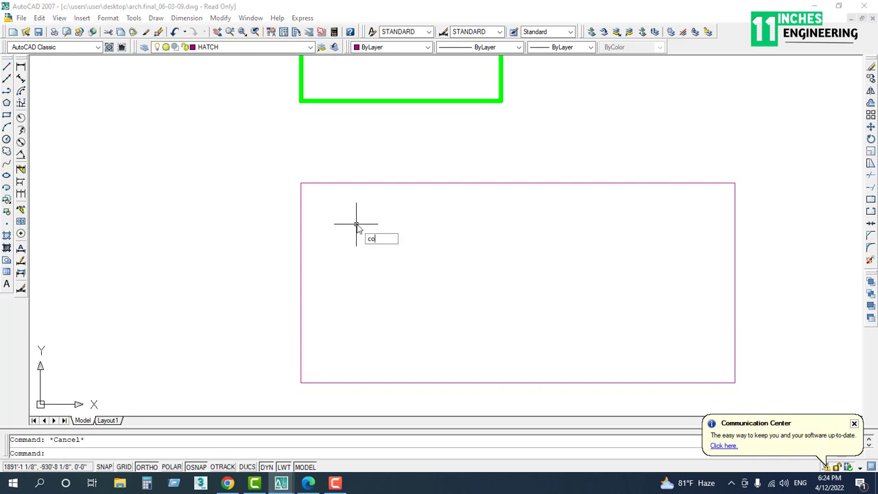
{"action": "type", "text": "o"}
{"action": "key", "text": "Return"}
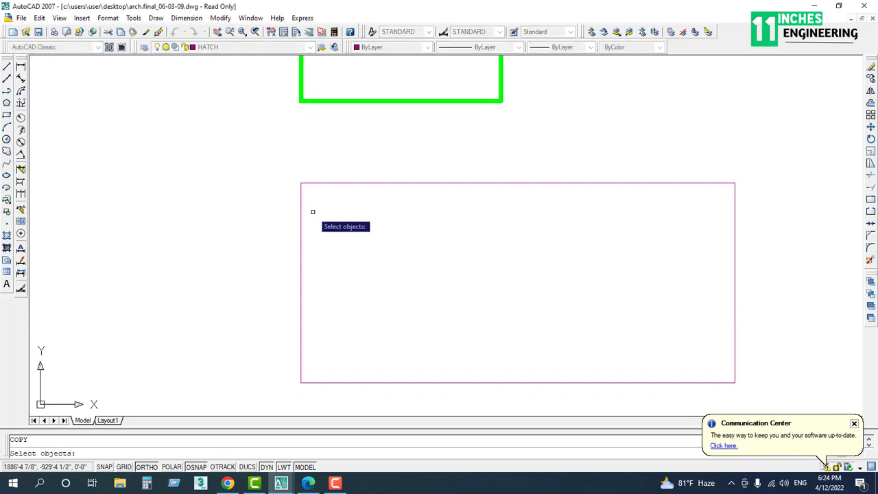
{"action": "scroll", "coordinate": [388, 206], "scroll_direction": "down", "scroll_amount": 2}
{"action": "left_click", "coordinate": [471, 182]}
{"action": "left_click", "coordinate": [440, 229]}
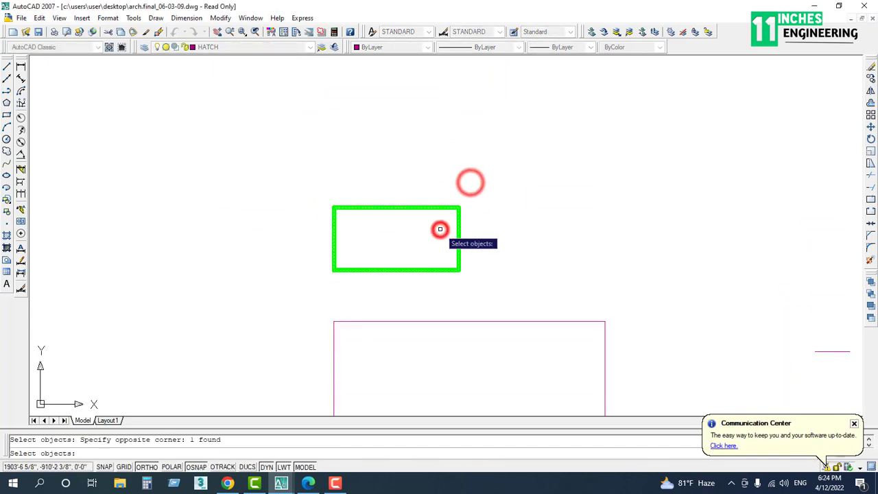
{"action": "scroll", "coordinate": [439, 237], "scroll_direction": "down", "scroll_amount": 4}
{"action": "middle_click_drag", "start_coordinate": [439, 257], "coordinate": [376, 185]}
{"action": "left_click", "coordinate": [470, 151]}
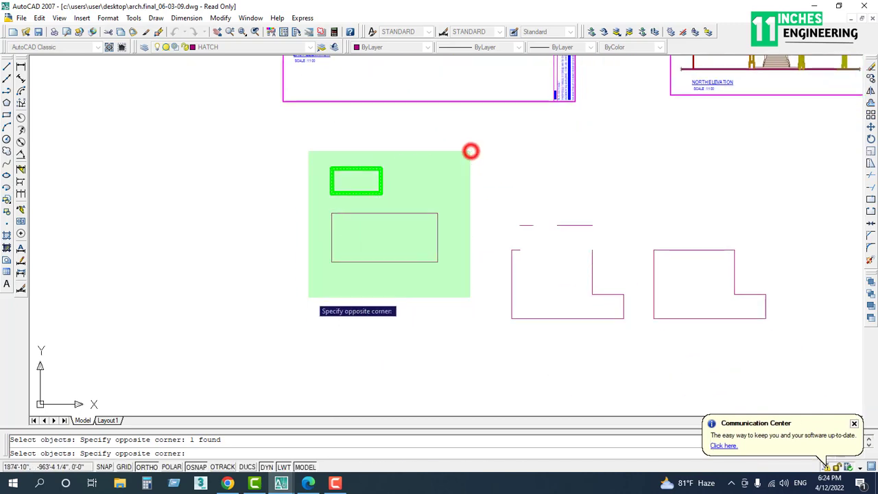
{"action": "left_click", "coordinate": [305, 298]}
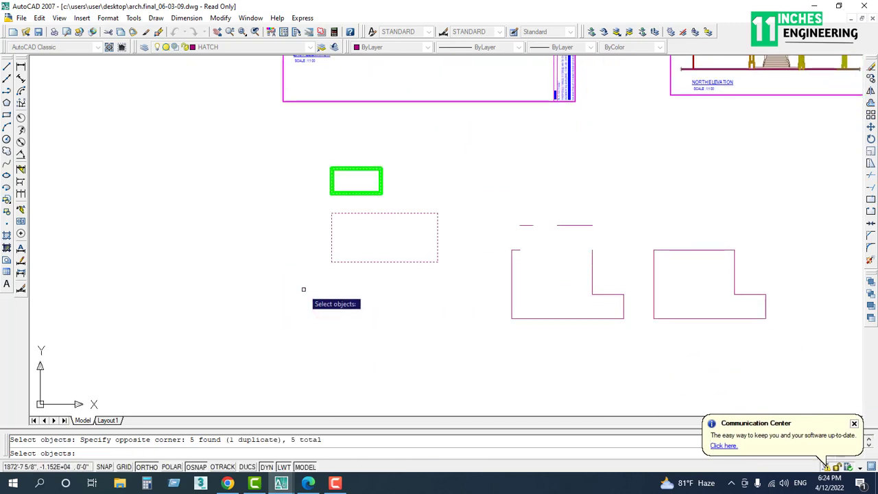
{"action": "left_click", "coordinate": [290, 148]}
{"action": "left_click", "coordinate": [779, 355]}
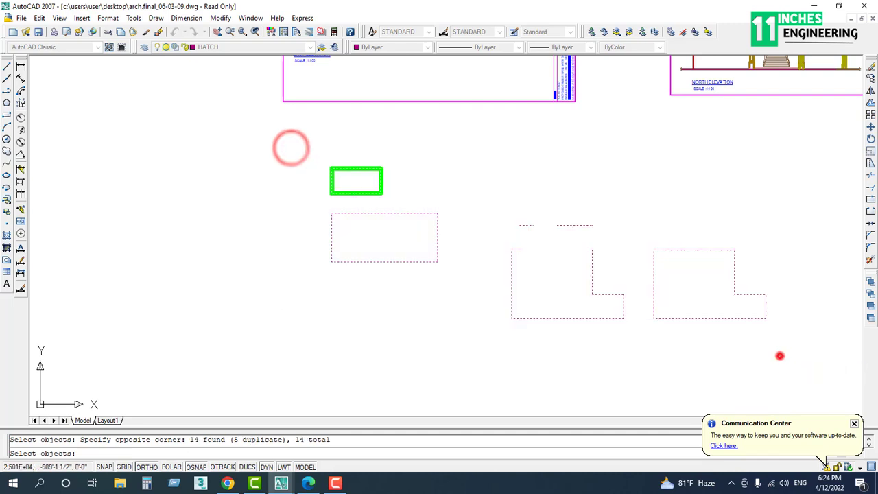
{"action": "left_click", "coordinate": [242, 143]}
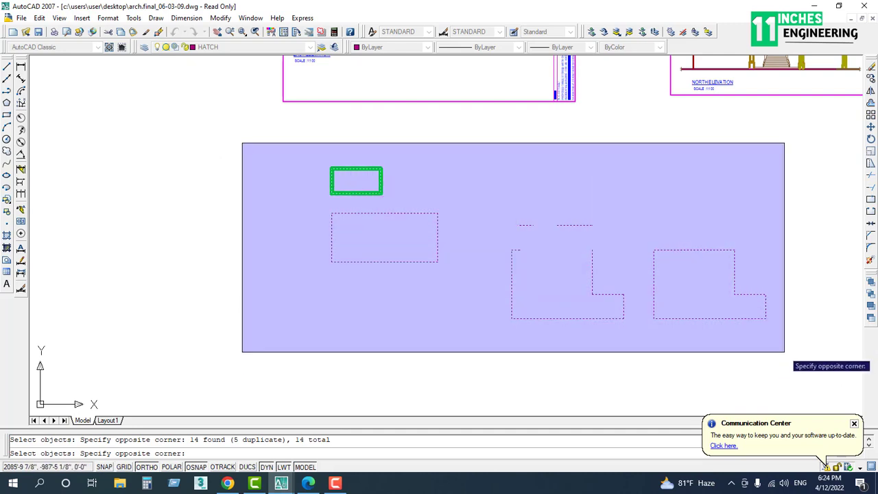
{"action": "left_click", "coordinate": [784, 351]}
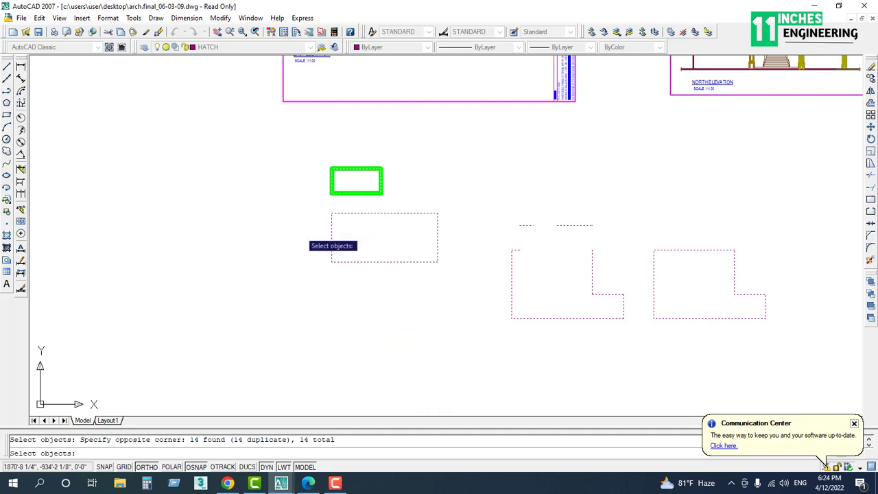
{"action": "key", "text": "Return"}
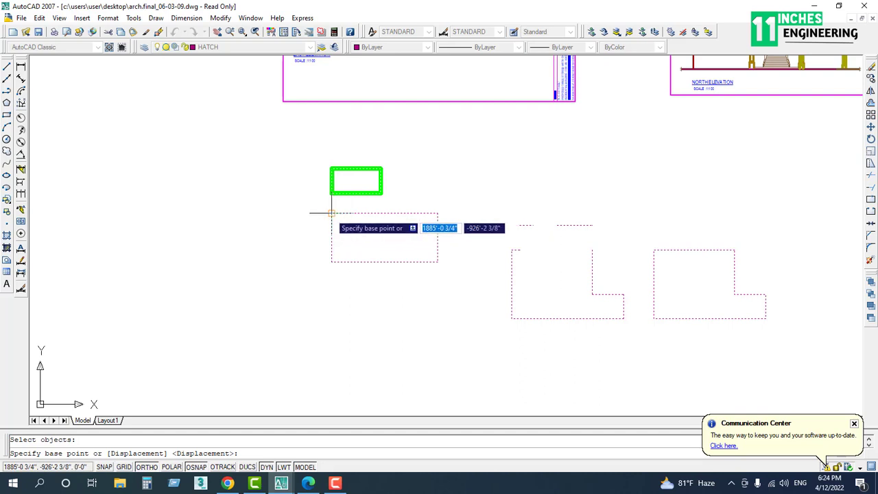
{"action": "left_click", "coordinate": [302, 214]}
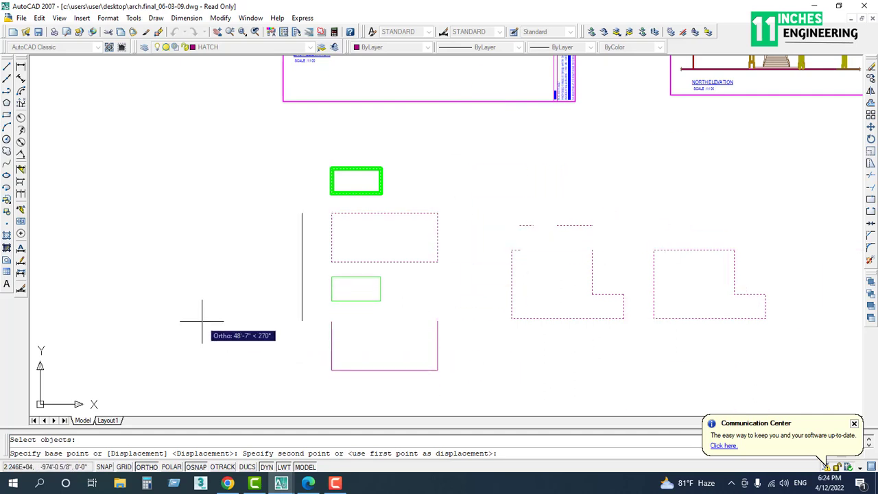
{"action": "scroll", "coordinate": [439, 290], "scroll_direction": "down", "scroll_amount": 3}
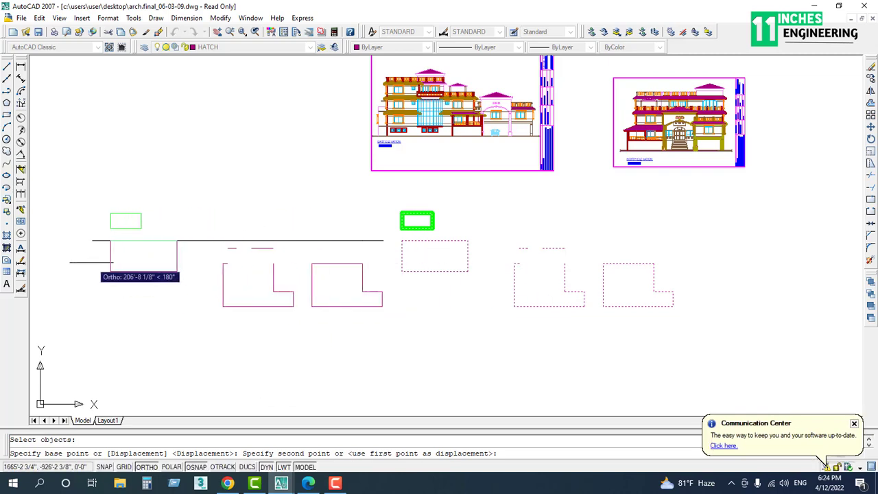
{"action": "left_click", "coordinate": [64, 243]}
{"action": "key", "text": "Escape"}
Step: Compare the copied set of shapes with the originals and look closely at the lower rectangle's upper-left corner
{"action": "scroll", "coordinate": [64, 245], "scroll_direction": "up", "scroll_amount": 3}
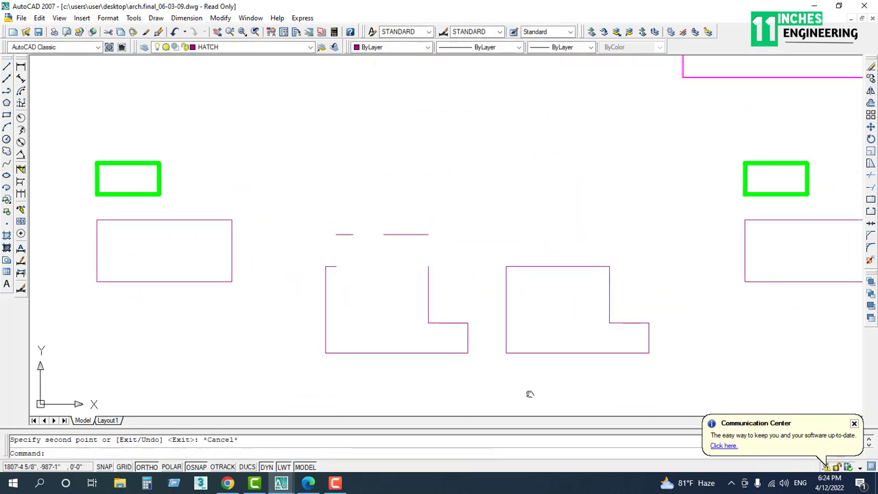
{"action": "middle_click_drag", "start_coordinate": [528, 391], "coordinate": [330, 338]}
{"action": "scroll", "coordinate": [505, 384], "scroll_direction": "down", "scroll_amount": 1}
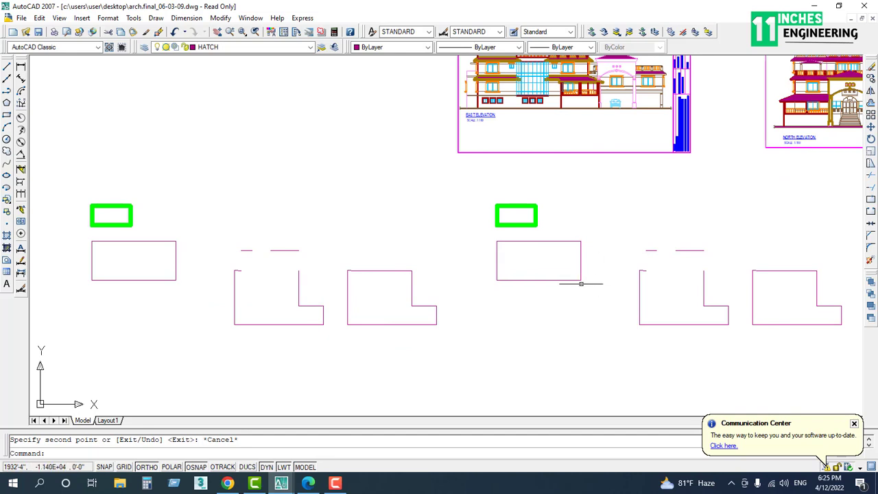
{"action": "middle_click_drag", "start_coordinate": [126, 230], "coordinate": [178, 248]}
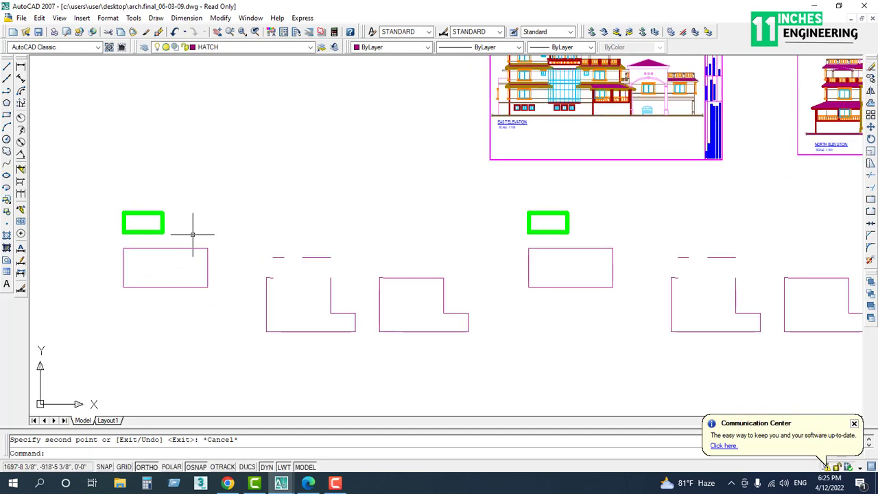
{"action": "scroll", "coordinate": [198, 231], "scroll_direction": "up", "scroll_amount": 1}
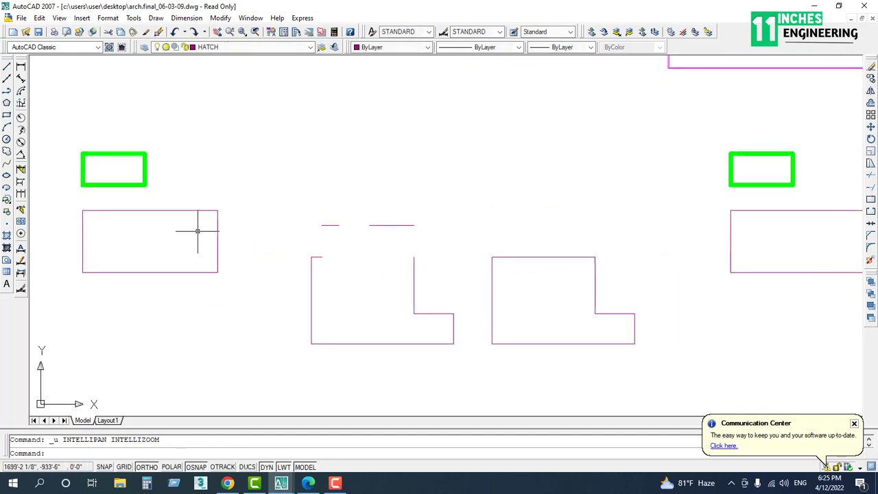
{"action": "middle_click_drag", "start_coordinate": [83, 216], "coordinate": [332, 209]}
{"action": "scroll", "coordinate": [332, 209], "scroll_direction": "up", "scroll_amount": 2}
{"action": "left_click", "coordinate": [332, 206]}
{"action": "left_click", "coordinate": [356, 190]}
{"action": "key", "text": "Escape"}
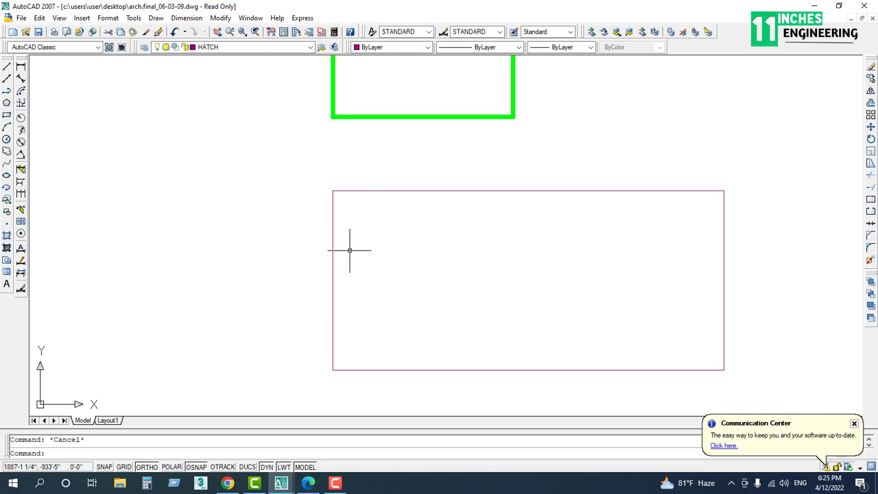
Step: Add an angular dimension (DAN) between the left and top edges of the lower rectangle, placed inside the corner
{"action": "type", "text": "da"}
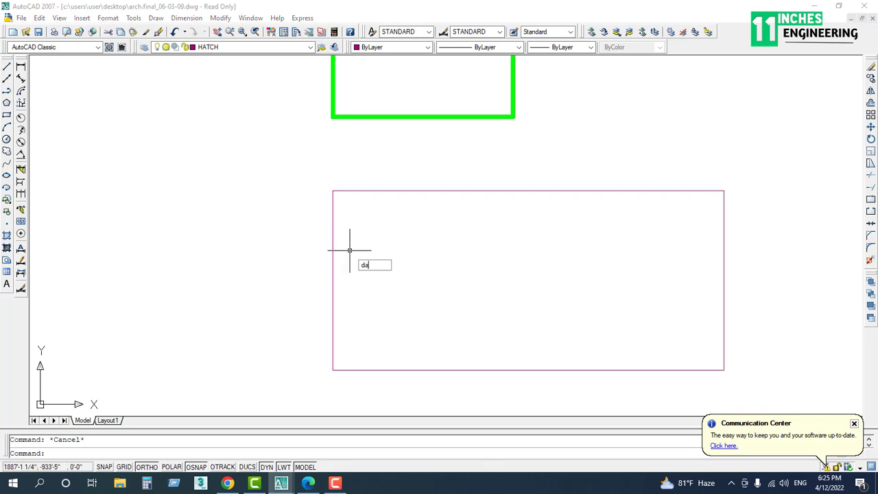
{"action": "type", "text": "n"}
{"action": "key", "text": "Return"}
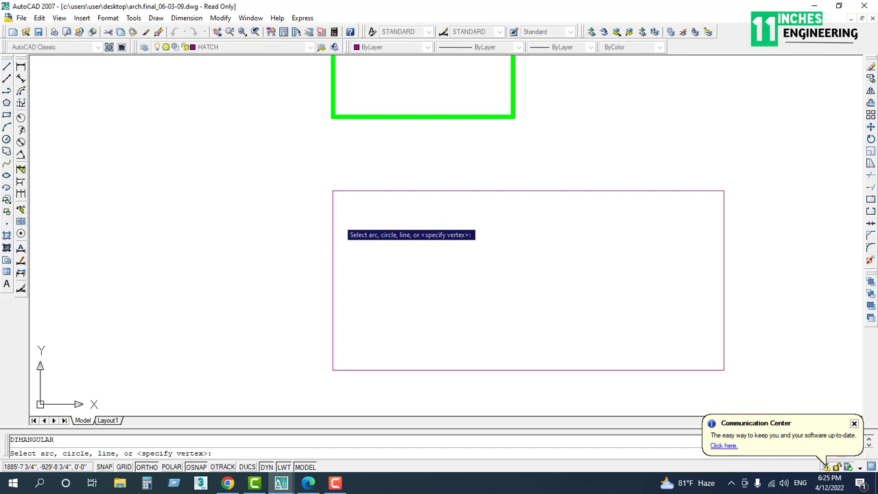
{"action": "left_click", "coordinate": [332, 216]}
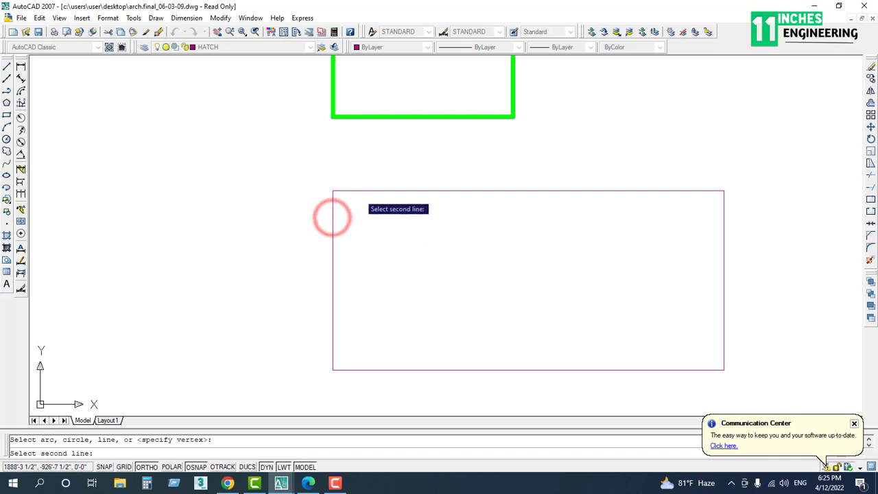
{"action": "left_click", "coordinate": [355, 191]}
{"action": "left_click", "coordinate": [359, 216]}
{"action": "scroll", "coordinate": [357, 215], "scroll_direction": "up", "scroll_amount": 2}
{"action": "scroll", "coordinate": [343, 190], "scroll_direction": "up", "scroll_amount": 4}
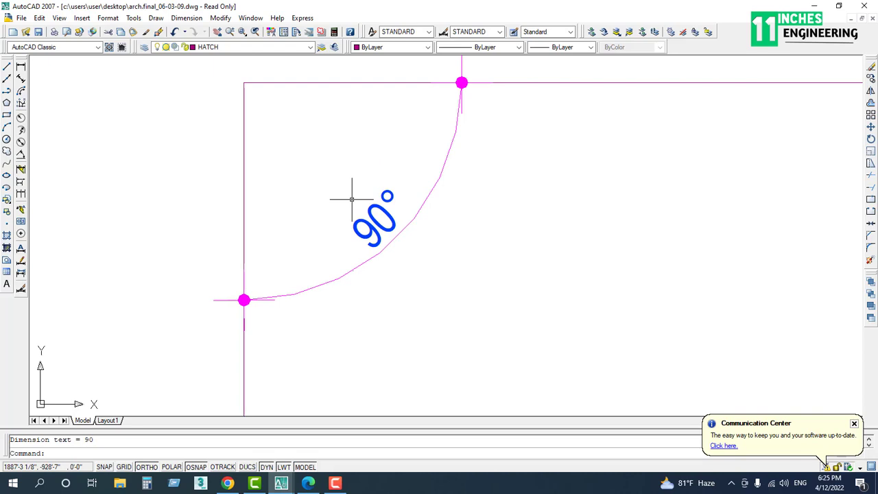
Step: Add a vertical linear dimension along the lower rectangle's left edge, placed outside the rectangle
{"action": "scroll", "coordinate": [313, 254], "scroll_direction": "down", "scroll_amount": 8}
{"action": "scroll", "coordinate": [320, 260], "scroll_direction": "up", "scroll_amount": 5}
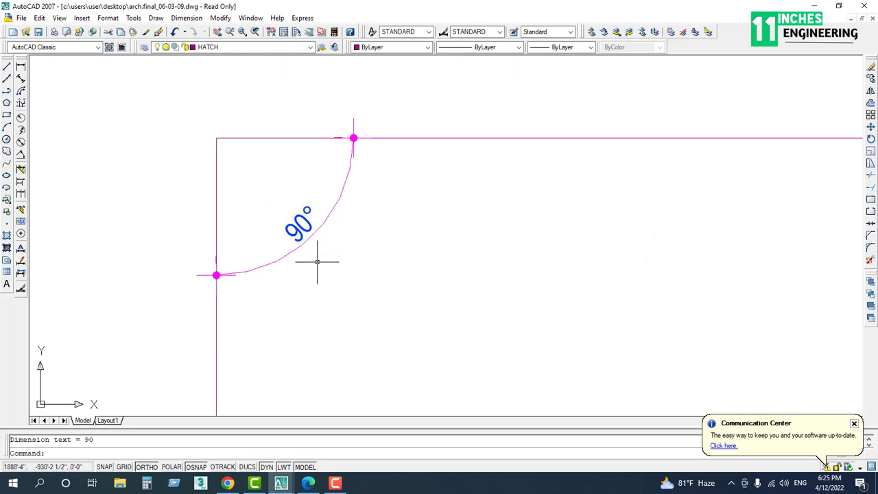
{"action": "scroll", "coordinate": [327, 255], "scroll_direction": "down", "scroll_amount": 5}
{"action": "scroll", "coordinate": [336, 259], "scroll_direction": "up", "scroll_amount": 3}
{"action": "left_click", "coordinate": [21, 65]}
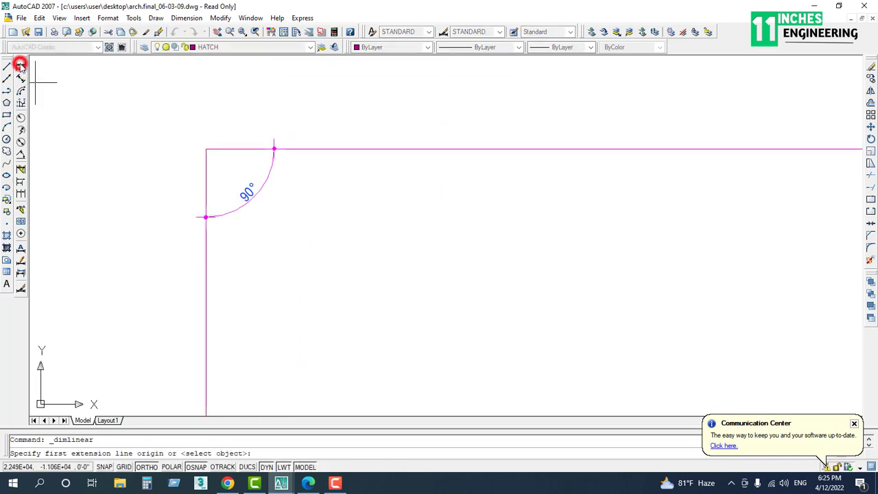
{"action": "left_click", "coordinate": [205, 148]}
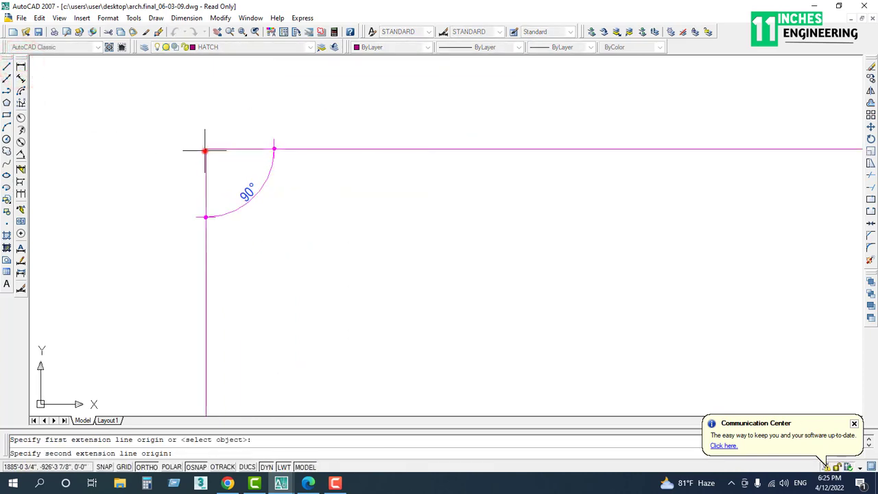
{"action": "middle_click_drag", "start_coordinate": [204, 332], "coordinate": [249, 240]}
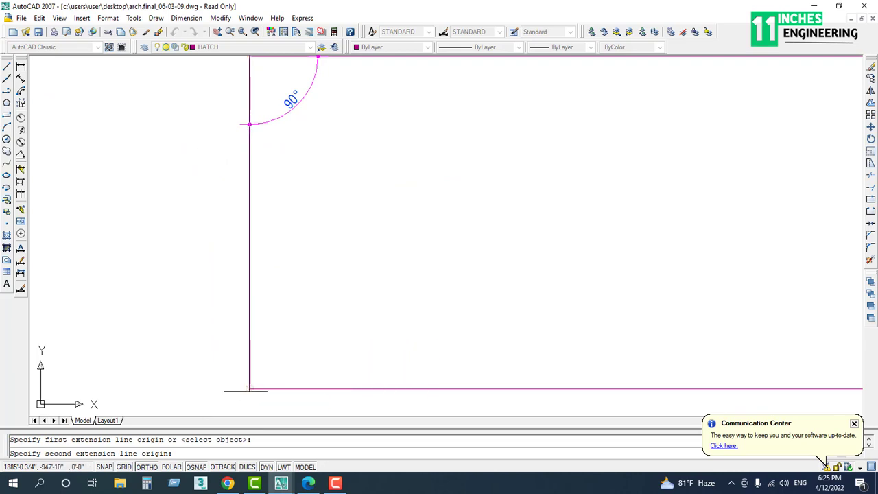
{"action": "left_click", "coordinate": [249, 386]}
{"action": "scroll", "coordinate": [249, 384], "scroll_direction": "down", "scroll_amount": 3}
{"action": "left_click", "coordinate": [227, 354]}
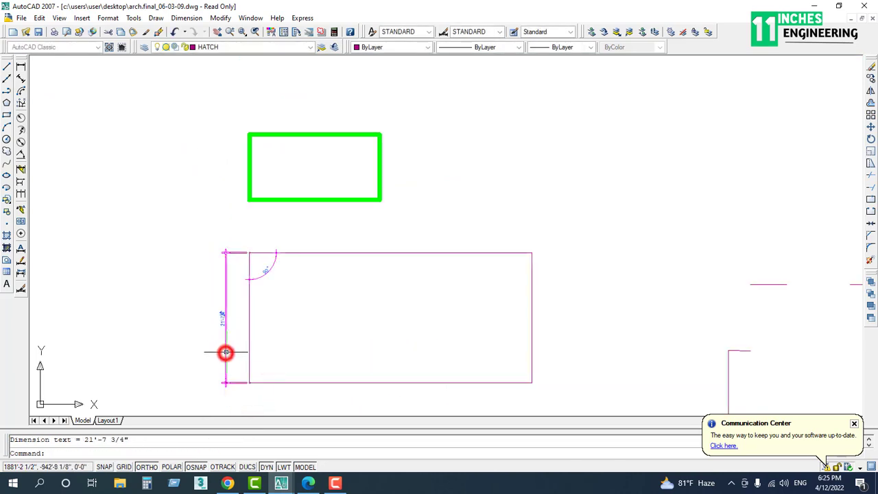
Step: Examine the linear and angular dimensions on the lower rectangle, briefly selecting its left edge and dimensions and clearing the selection
{"action": "scroll", "coordinate": [231, 320], "scroll_direction": "up", "scroll_amount": 5}
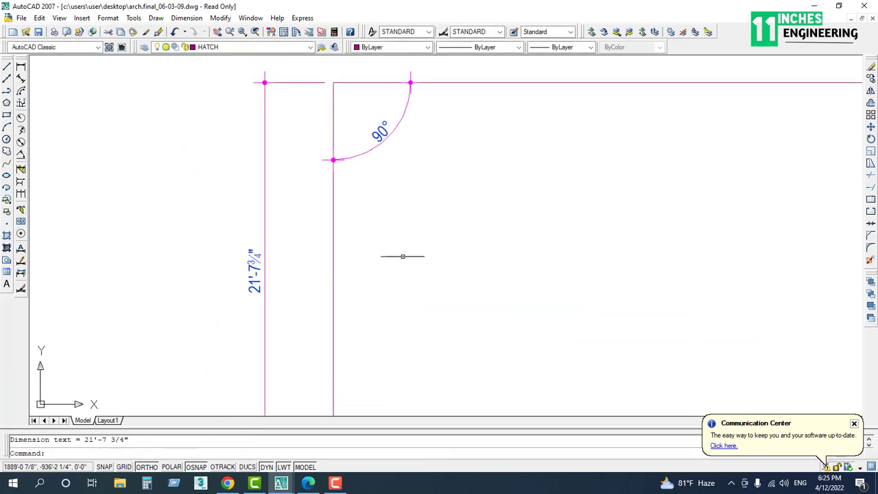
{"action": "scroll", "coordinate": [256, 255], "scroll_direction": "up", "scroll_amount": 2}
{"action": "scroll", "coordinate": [312, 251], "scroll_direction": "down", "scroll_amount": 4}
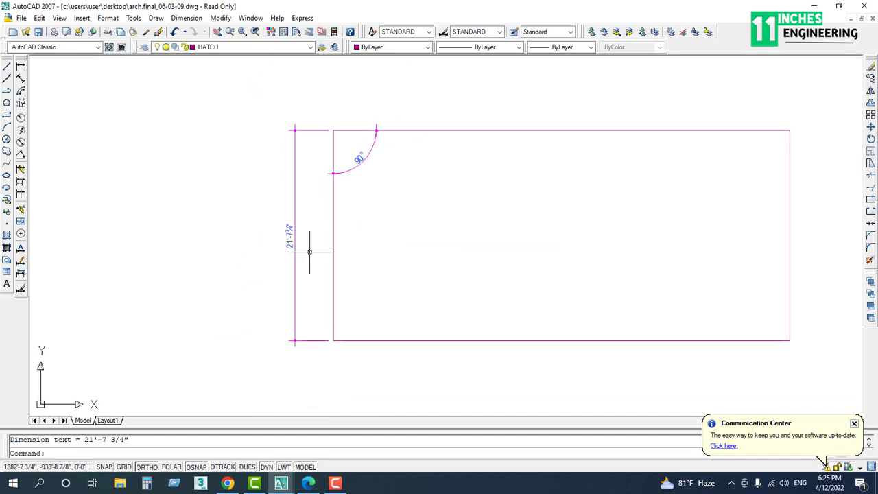
{"action": "scroll", "coordinate": [299, 250], "scroll_direction": "up", "scroll_amount": 3}
{"action": "scroll", "coordinate": [299, 250], "scroll_direction": "down", "scroll_amount": 3}
{"action": "left_click", "coordinate": [379, 229]}
{"action": "left_click", "coordinate": [340, 256]}
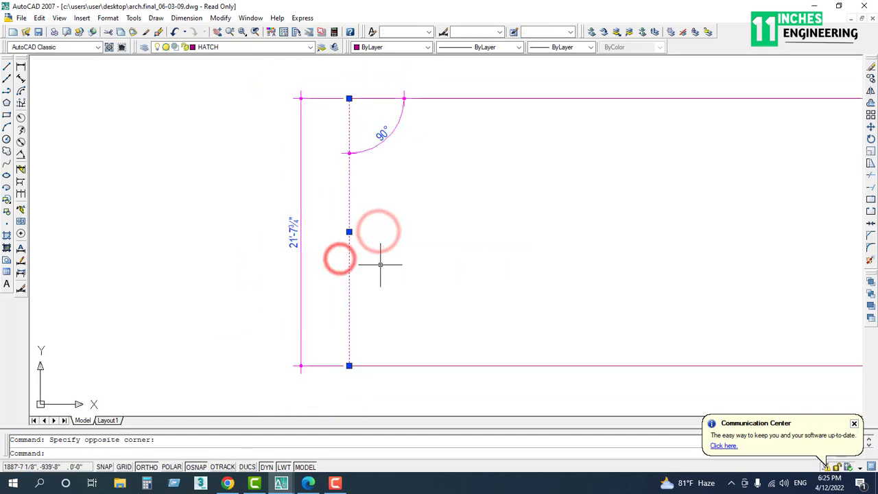
{"action": "key", "text": "Escape"}
{"action": "left_click", "coordinate": [314, 172]}
{"action": "left_click", "coordinate": [271, 194]}
{"action": "key", "text": "Escape"}
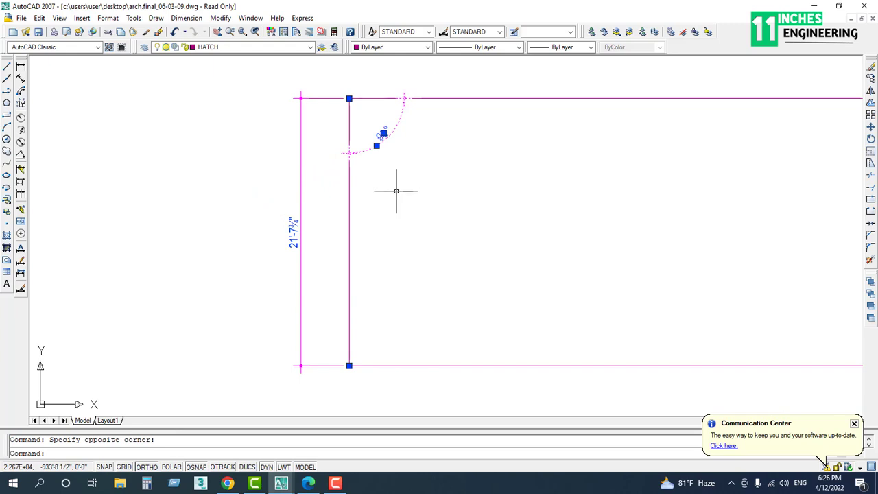
{"action": "key", "text": "Escape"}
Step: Divide (DIV) the top edge of the lower rectangle into 5 equal segments
{"action": "type", "text": "di"}
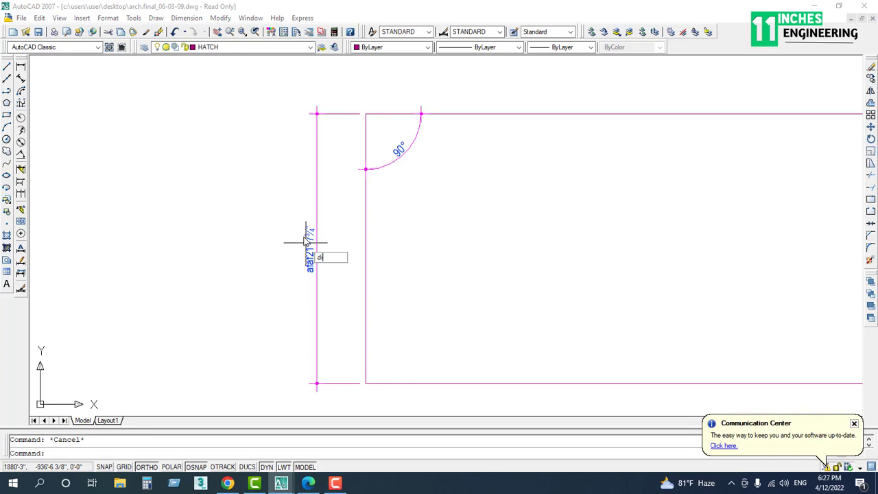
{"action": "type", "text": "v"}
{"action": "key", "text": "Return"}
{"action": "scroll", "coordinate": [296, 244], "scroll_direction": "down", "scroll_amount": 2}
{"action": "scroll", "coordinate": [329, 245], "scroll_direction": "up", "scroll_amount": 3}
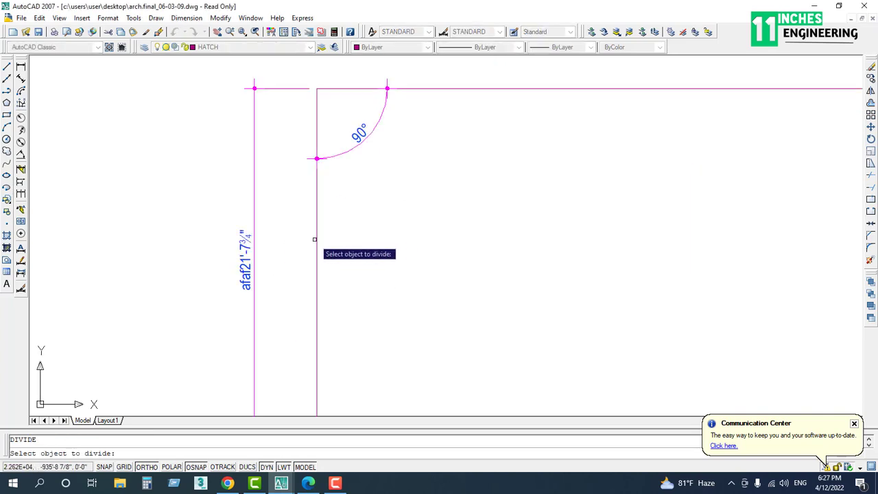
{"action": "left_click", "coordinate": [439, 88]}
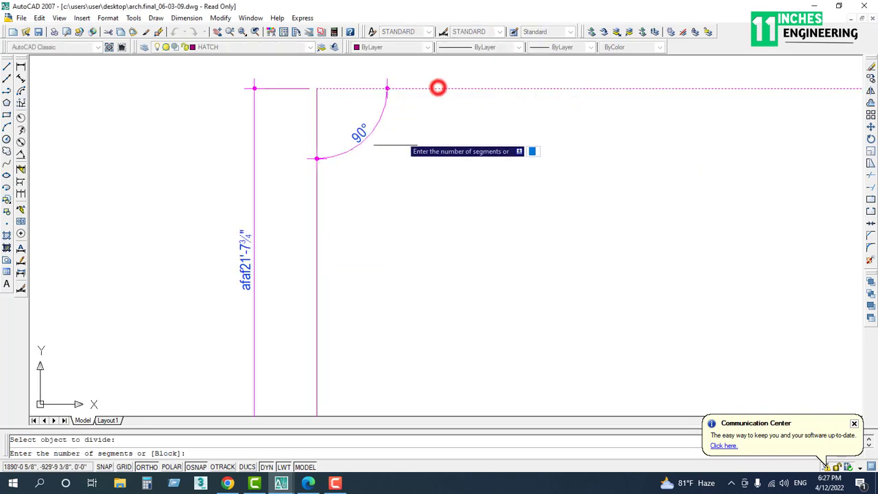
{"action": "scroll", "coordinate": [415, 173], "scroll_direction": "down", "scroll_amount": 2}
{"action": "middle_click_drag", "start_coordinate": [415, 173], "coordinate": [289, 255]}
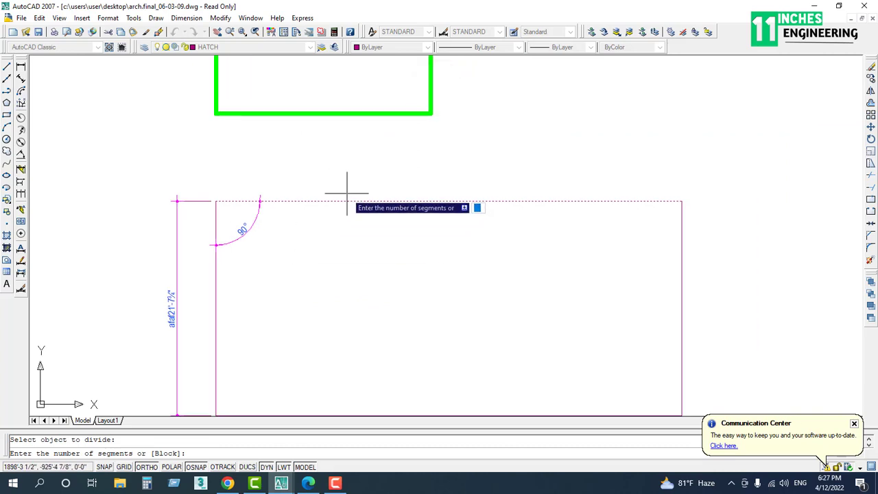
{"action": "type", "text": "5"}
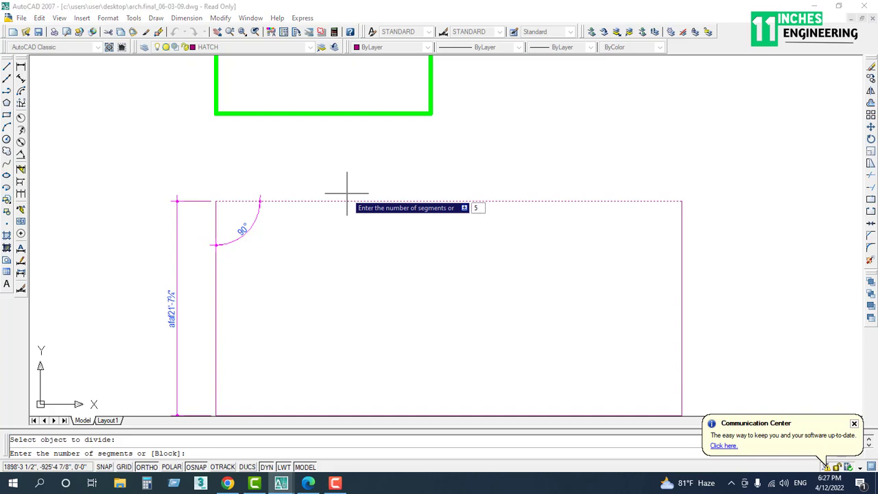
{"action": "key", "text": "Return"}
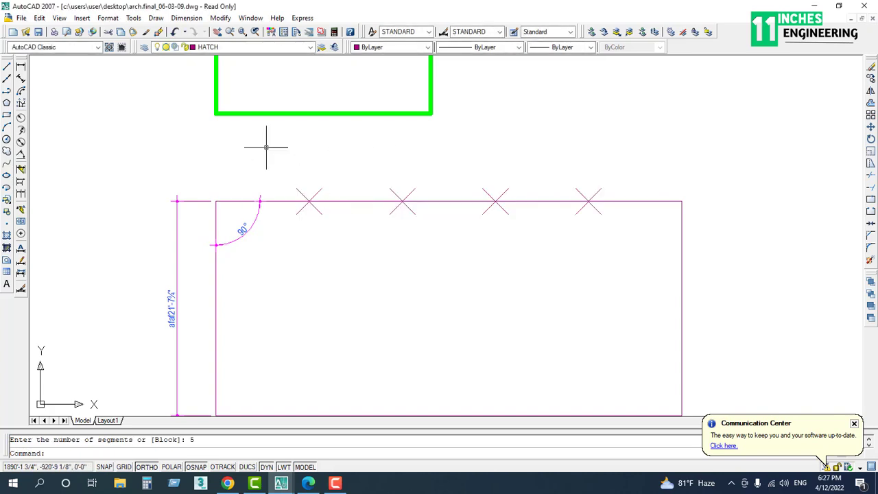
Step: Draw a vertical line (L) upward from the rightmost division point on the lower rectangle's top edge
{"action": "left_click", "coordinate": [266, 147]}
{"action": "left_click", "coordinate": [619, 238]}
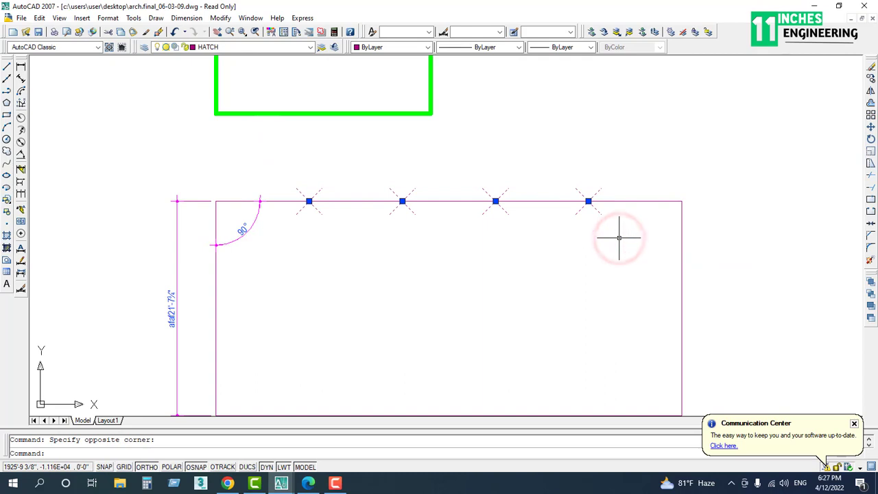
{"action": "left_click", "coordinate": [350, 201]}
{"action": "key", "text": "Escape"}
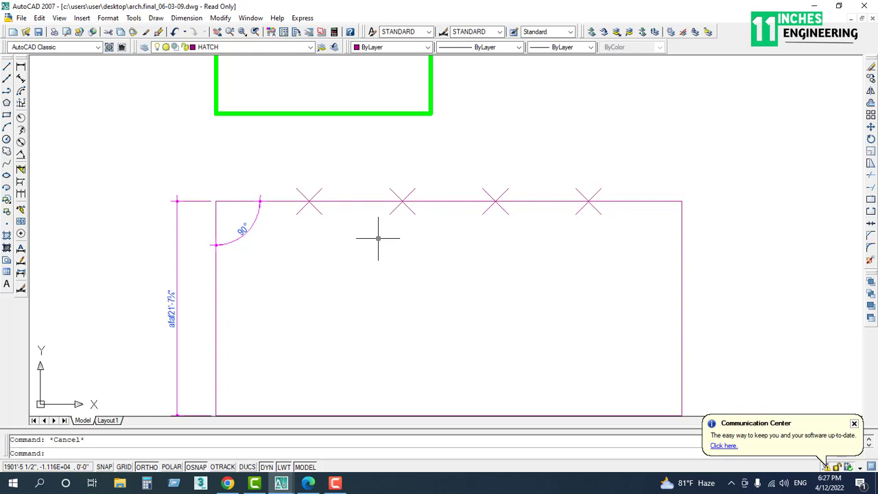
{"action": "type", "text": "l"}
{"action": "key", "text": "Return"}
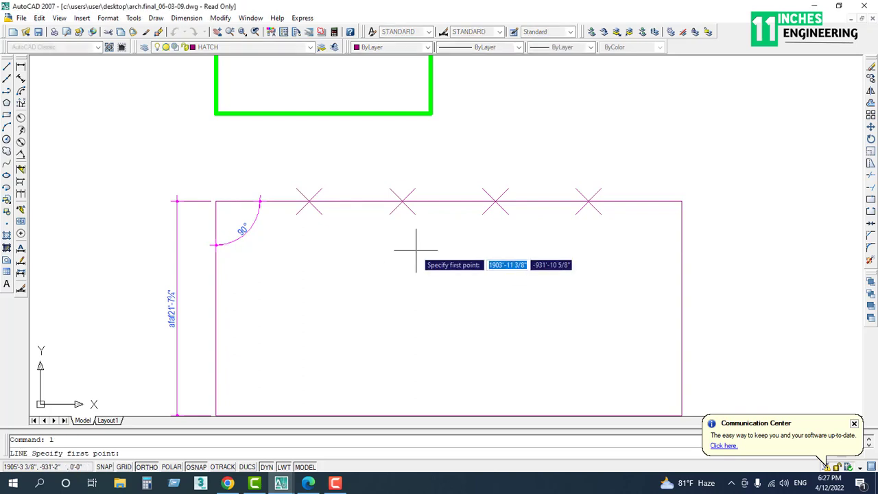
{"action": "left_click", "coordinate": [587, 201]}
{"action": "left_click", "coordinate": [588, 89]}
{"action": "key", "text": "Escape"}
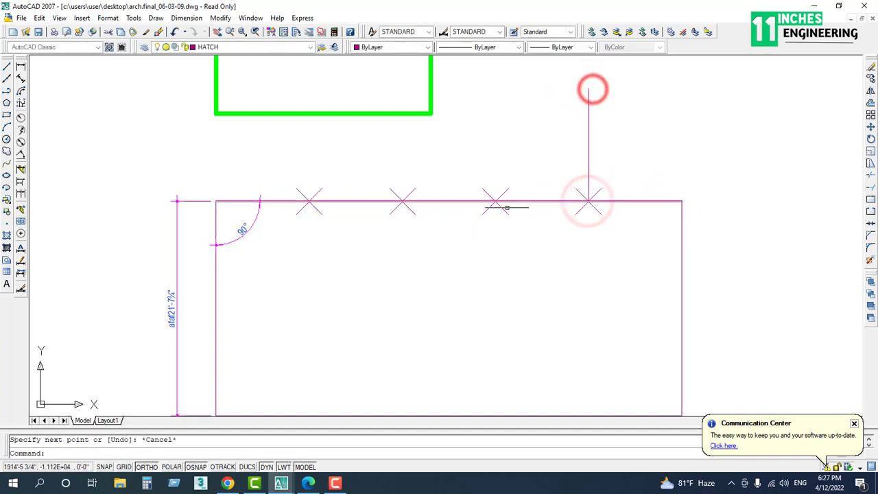
Step: Draw a line from the third division point to the upper end of the vertical line
{"action": "key", "text": "Return"}
{"action": "left_click", "coordinate": [495, 201]}
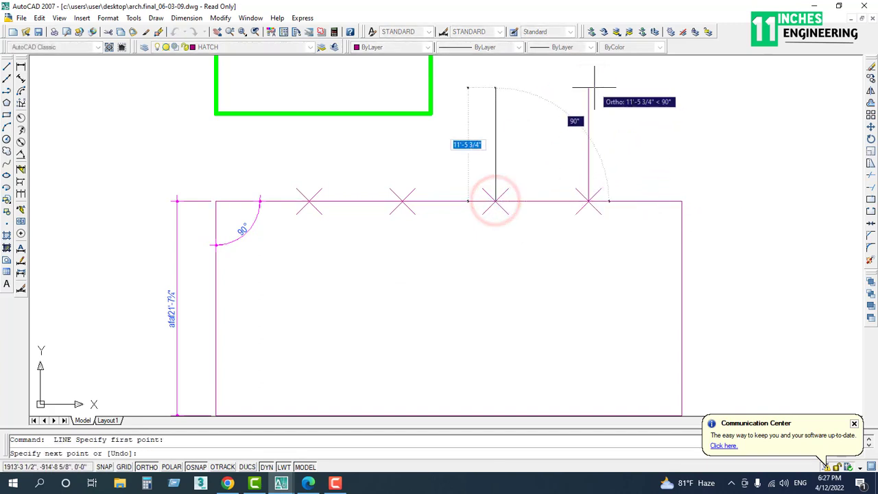
{"action": "left_click", "coordinate": [588, 88]}
{"action": "key", "text": "Escape"}
Step: With ortho mode off, draw two connected lines from the third division point down into the rectangle and up to the first division point
{"action": "key", "text": "Return"}
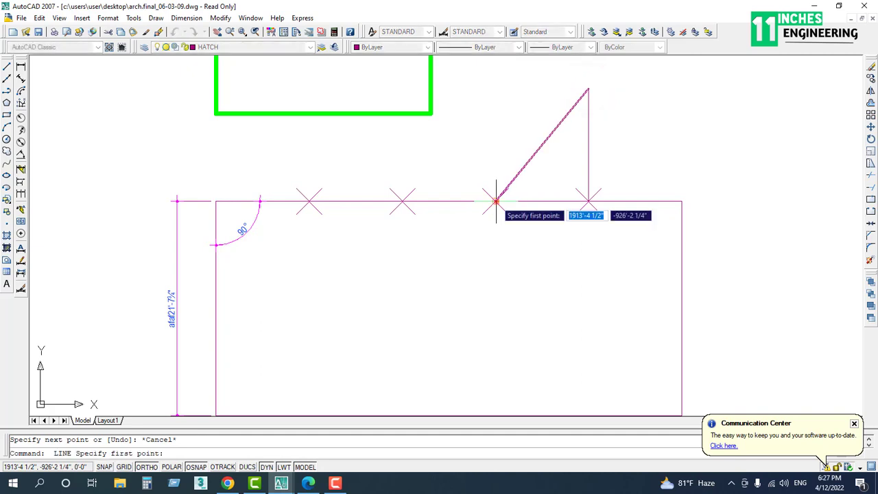
{"action": "left_click", "coordinate": [495, 201]}
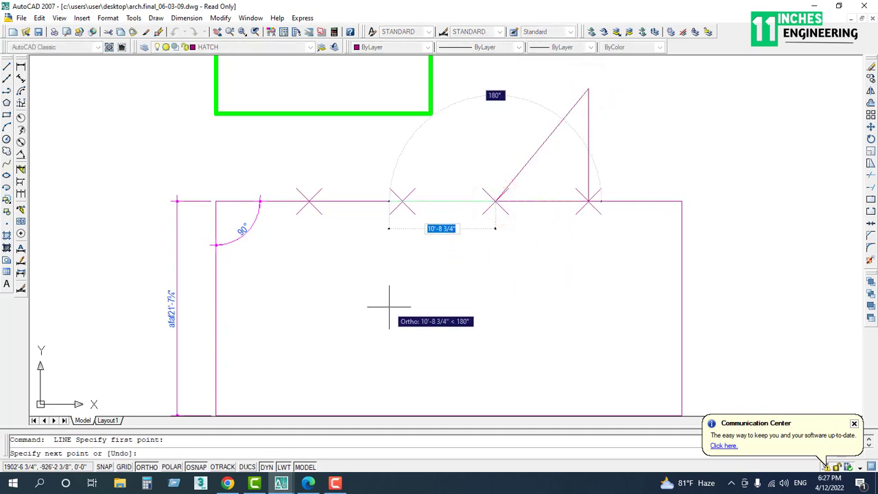
{"action": "key", "text": "F8"}
{"action": "left_click", "coordinate": [425, 322]}
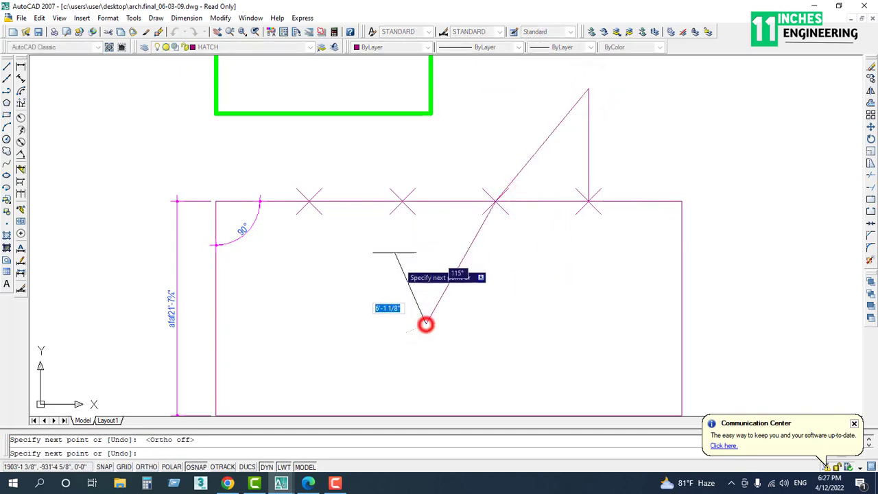
{"action": "left_click", "coordinate": [311, 201]}
{"action": "key", "text": "Escape"}
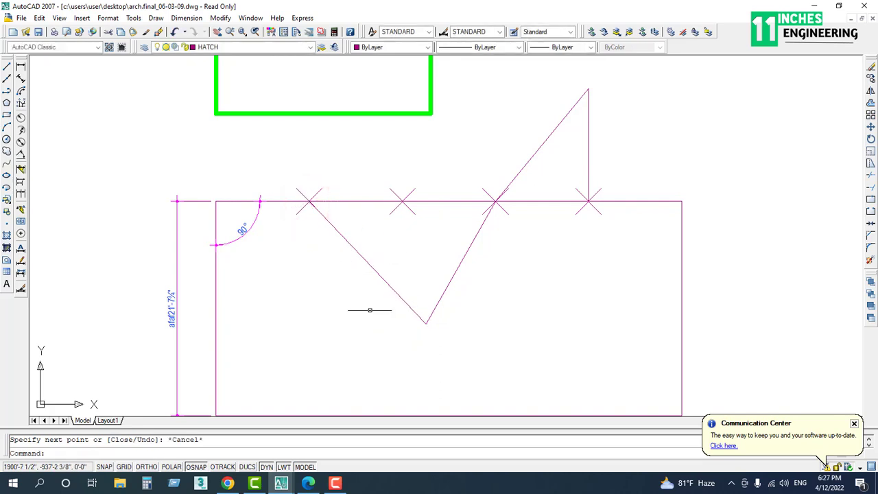
Step: Draw a solid donut (DO) with inside diameter 0 and outside diameter 5 inside the lower rectangle, near its left edge
{"action": "scroll", "coordinate": [370, 309], "scroll_direction": "down", "scroll_amount": 4}
{"action": "scroll", "coordinate": [343, 320], "scroll_direction": "up", "scroll_amount": 3}
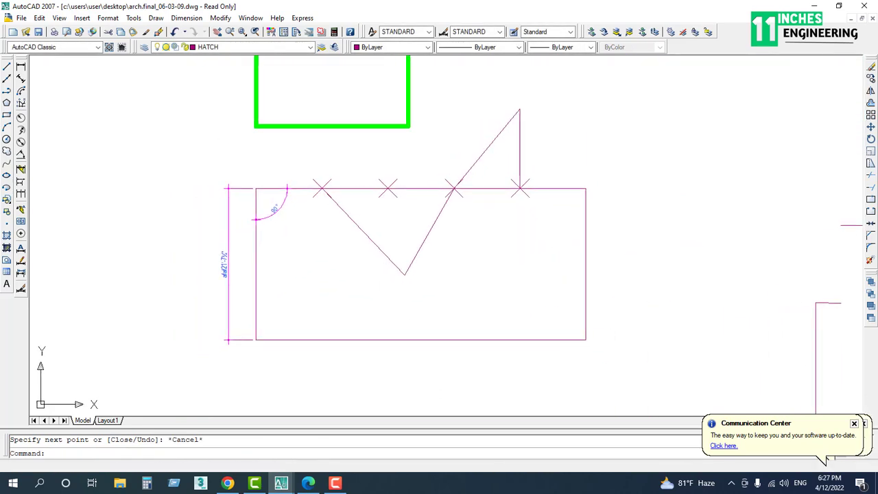
{"action": "middle_click_drag", "start_coordinate": [340, 255], "coordinate": [565, 232]}
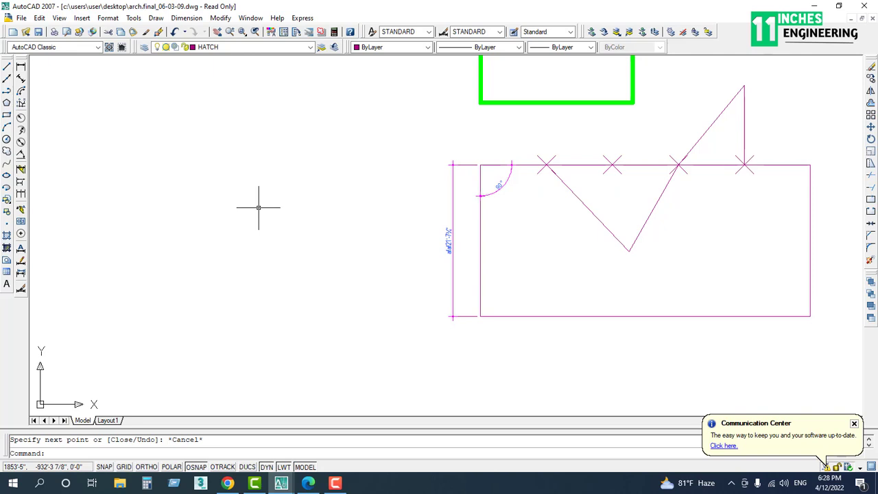
{"action": "type", "text": "do"}
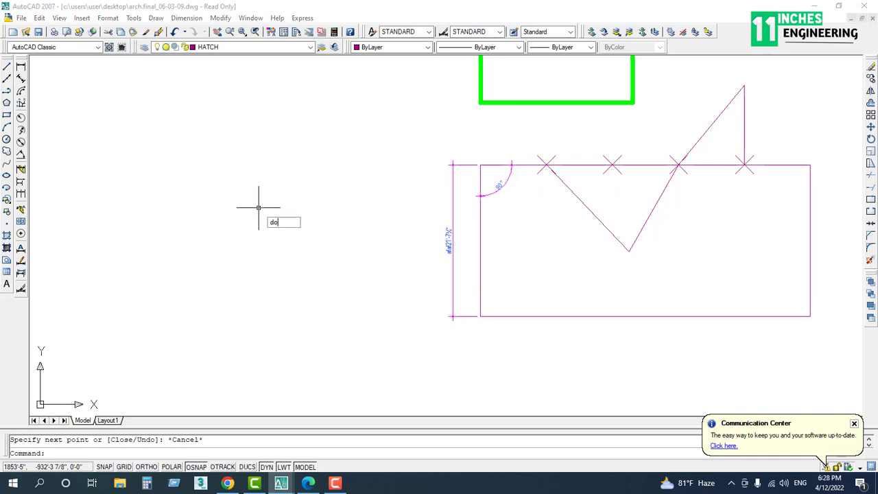
{"action": "key", "text": "Return"}
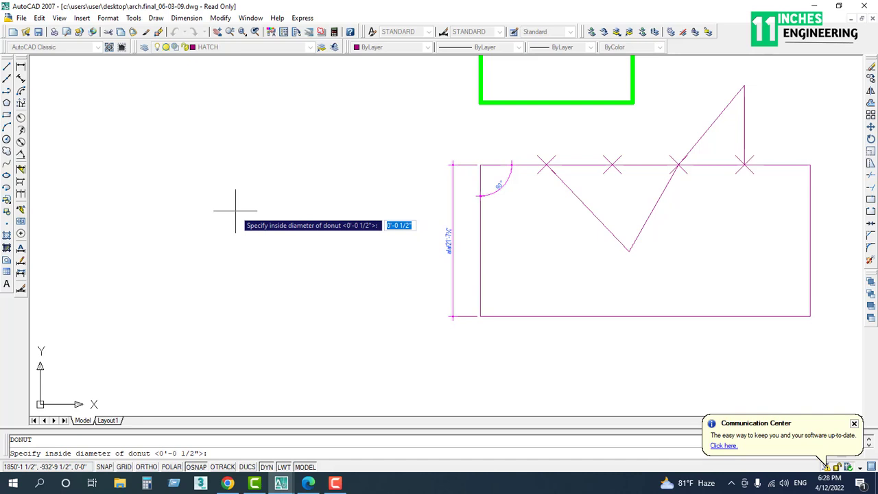
{"action": "type", "text": "0"}
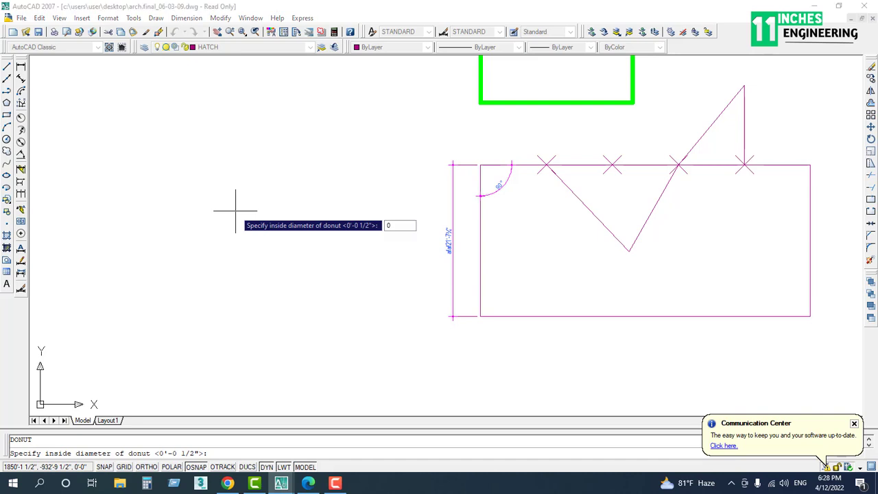
{"action": "key", "text": "Return"}
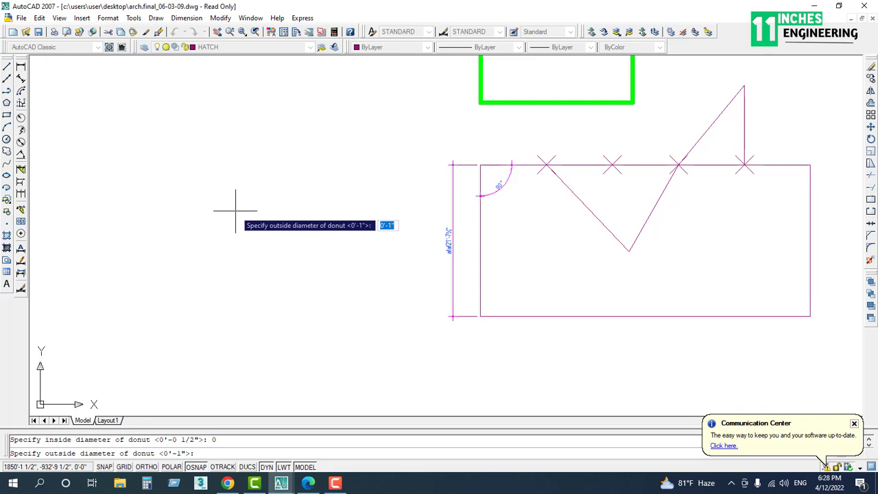
{"action": "type", "text": "5"}
{"action": "key", "text": "Return"}
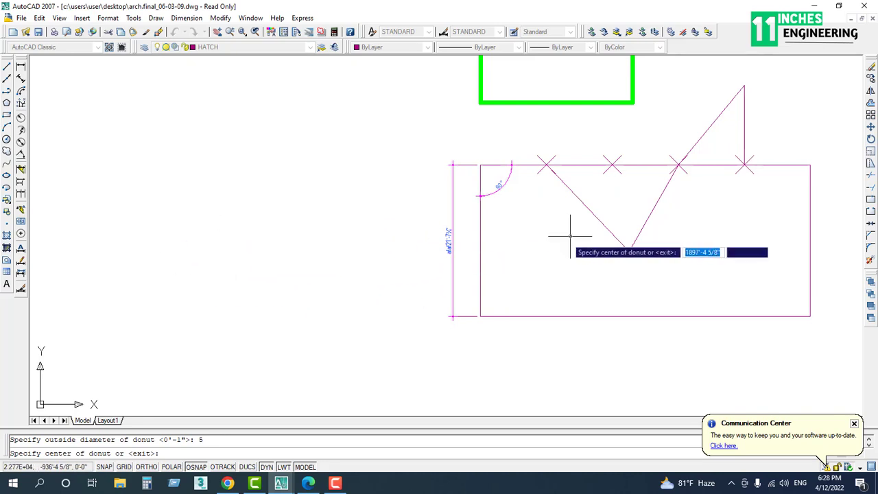
{"action": "scroll", "coordinate": [506, 231], "scroll_direction": "up", "scroll_amount": 6}
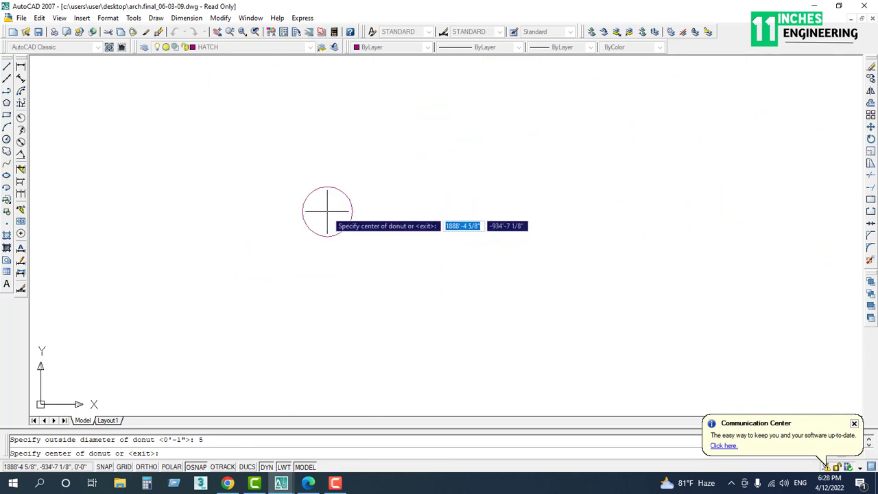
{"action": "left_click", "coordinate": [251, 199]}
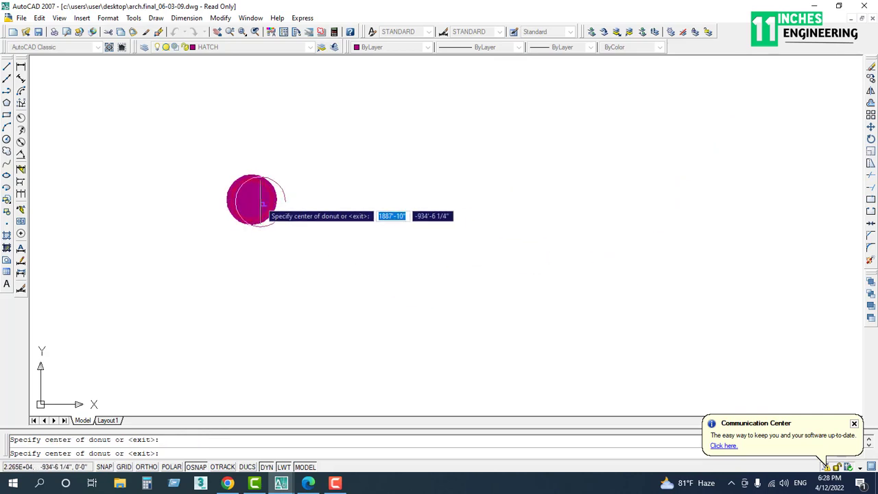
{"action": "scroll", "coordinate": [247, 199], "scroll_direction": "up", "scroll_amount": 8}
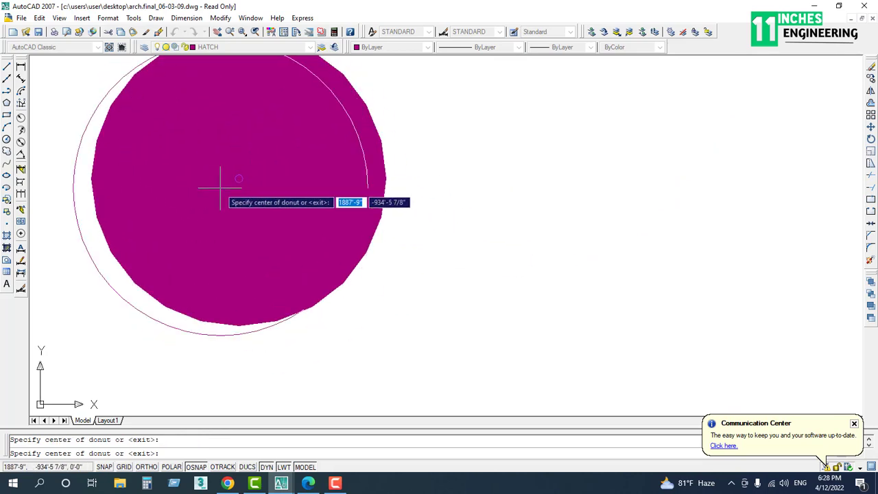
{"action": "scroll", "coordinate": [323, 281], "scroll_direction": "down", "scroll_amount": 2}
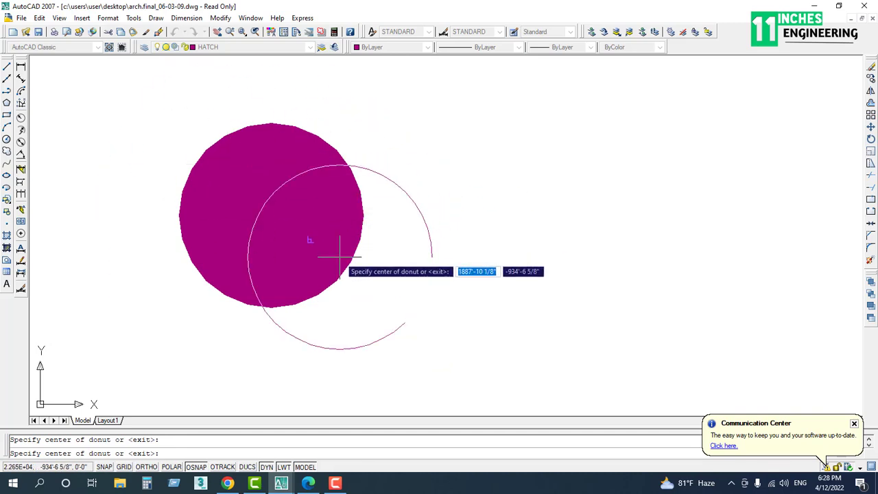
{"action": "key", "text": "Escape"}
Step: Examine the solid donut's filled shape up close and from farther out
{"action": "left_click", "coordinate": [307, 201]}
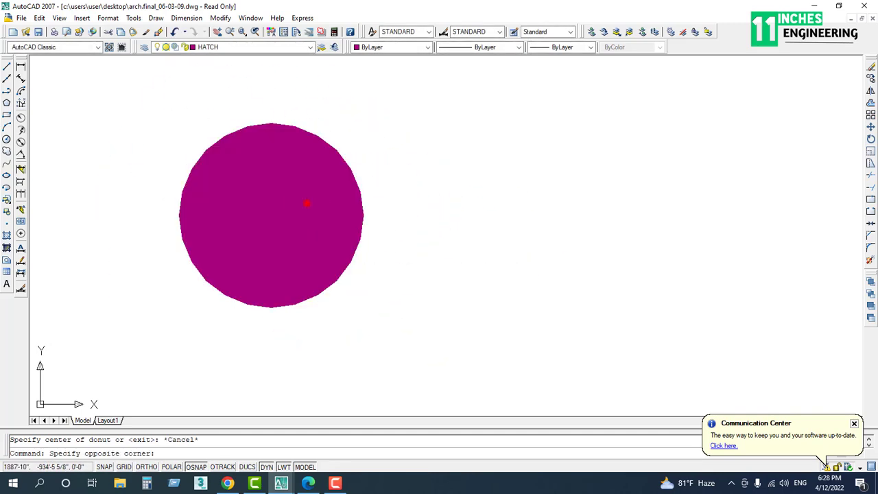
{"action": "left_click", "coordinate": [266, 236]}
{"action": "key", "text": "Escape"}
{"action": "scroll", "coordinate": [384, 243], "scroll_direction": "down", "scroll_amount": 5}
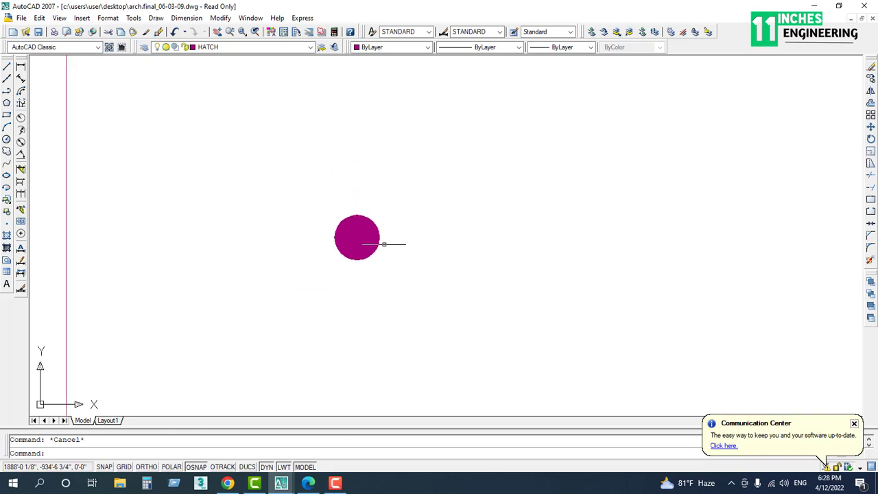
{"action": "scroll", "coordinate": [308, 226], "scroll_direction": "up", "scroll_amount": 7}
{"action": "scroll", "coordinate": [309, 219], "scroll_direction": "down", "scroll_amount": 8}
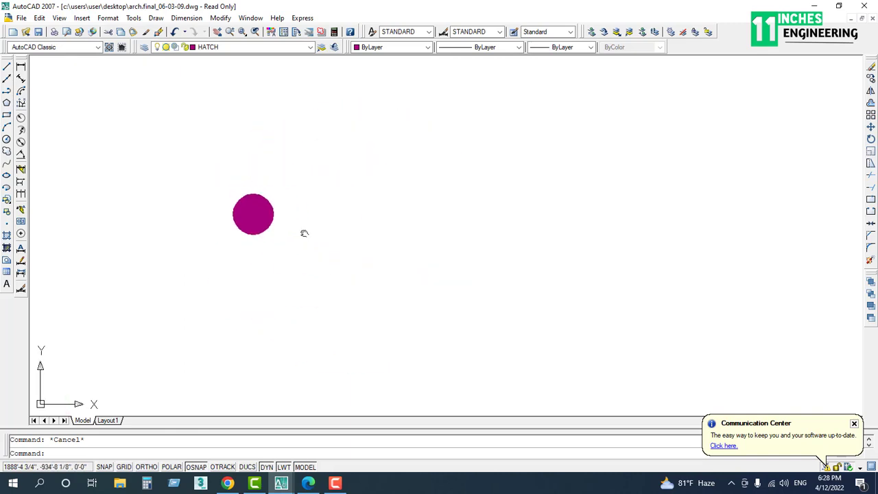
{"action": "scroll", "coordinate": [302, 218], "scroll_direction": "up", "scroll_amount": 5}
{"action": "middle_click_drag", "start_coordinate": [300, 217], "coordinate": [339, 217]}
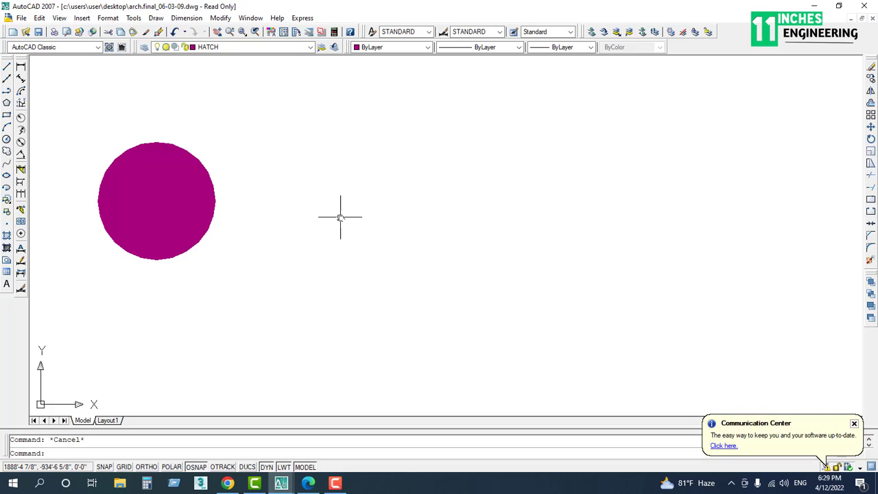
Step: Draw a second donut with inside diameter 2 and outside diameter 7 just to the right of the solid one
{"action": "key", "text": "Return"}
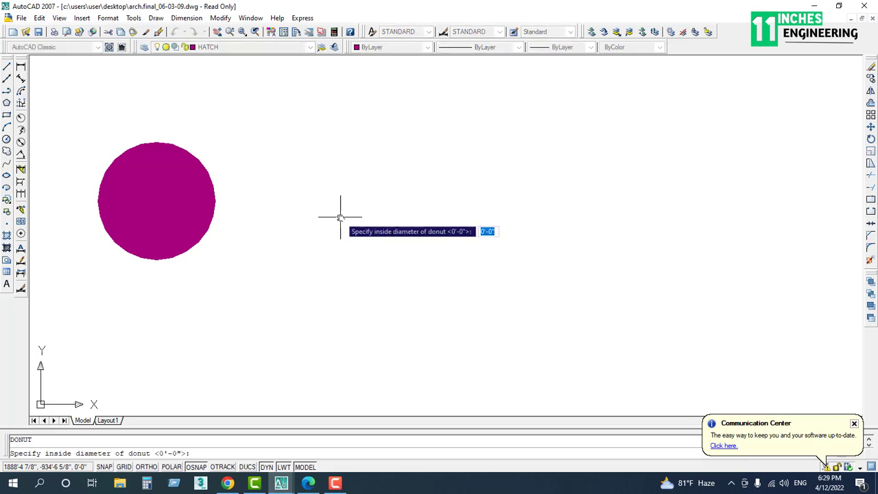
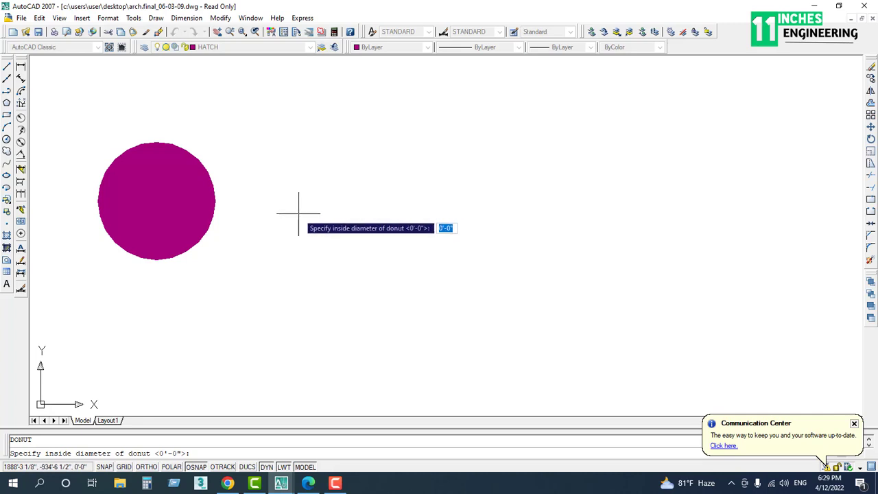
{"action": "type", "text": "2"}
{"action": "key", "text": "Return"}
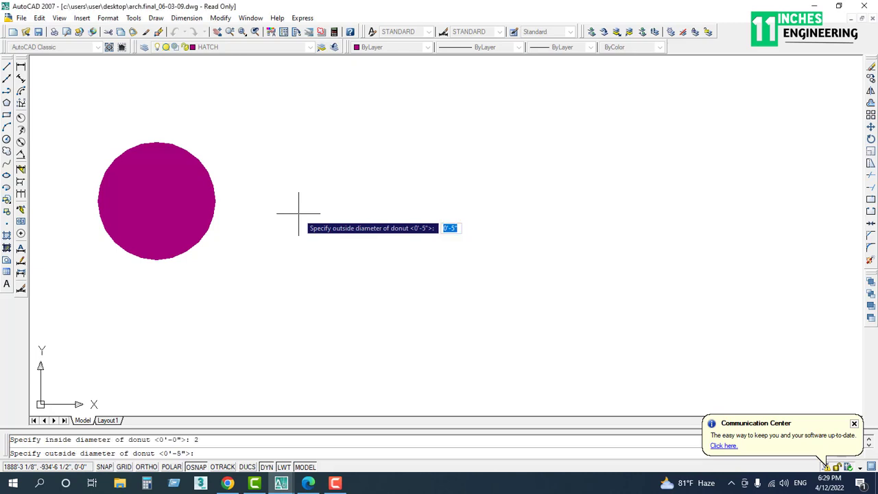
{"action": "type", "text": "7"}
{"action": "key", "text": "Return"}
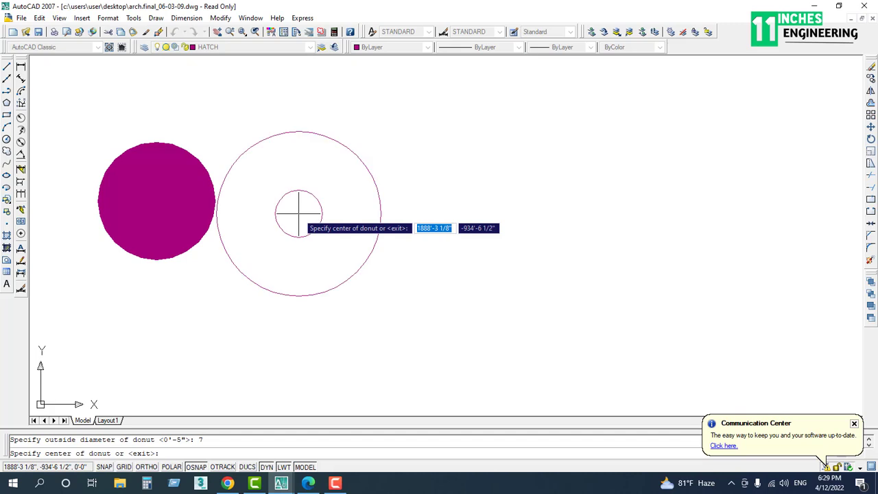
{"action": "left_click", "coordinate": [312, 218]}
{"action": "key", "text": "Escape"}
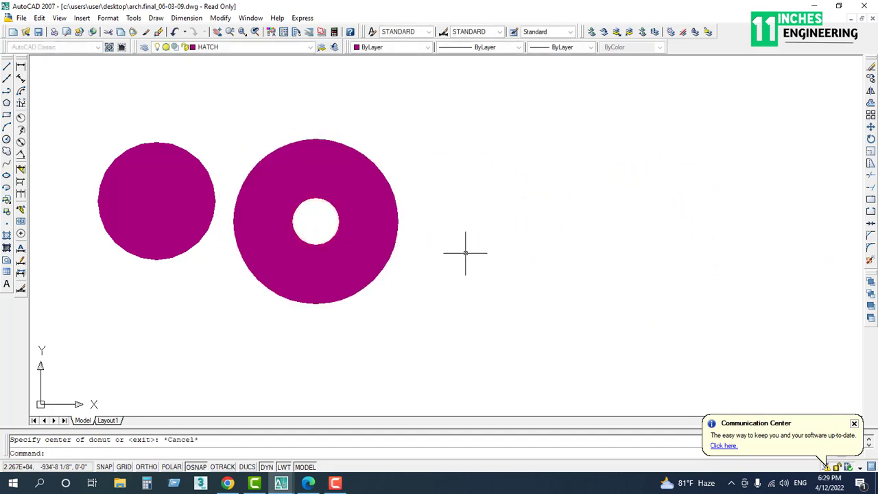
Step: Examine the second donut's ring and central hole and compare it with the solid donut
{"action": "scroll", "coordinate": [307, 216], "scroll_direction": "up", "scroll_amount": 5}
{"action": "scroll", "coordinate": [349, 212], "scroll_direction": "down", "scroll_amount": 4}
{"action": "scroll", "coordinate": [349, 214], "scroll_direction": "up", "scroll_amount": 3}
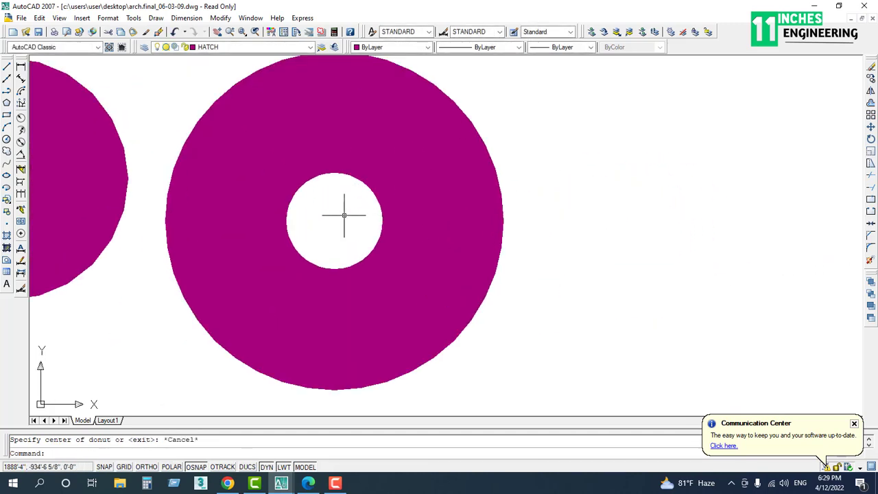
{"action": "middle_click_drag", "start_coordinate": [345, 216], "coordinate": [345, 226]}
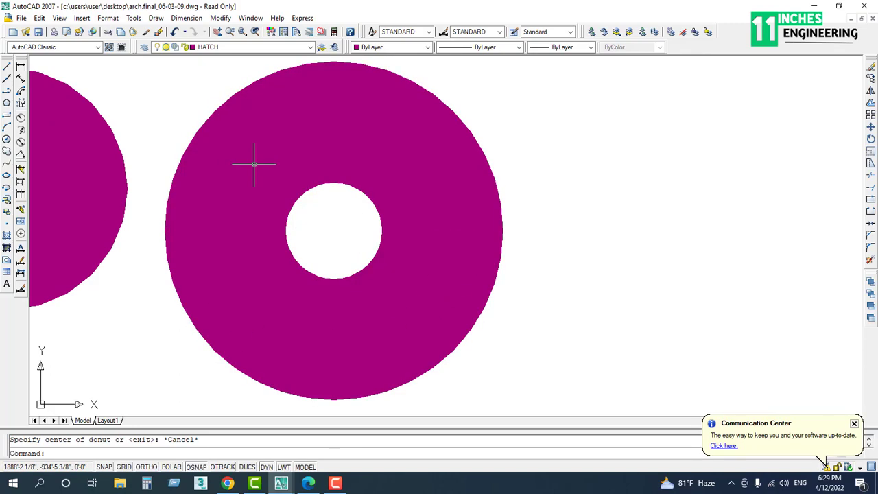
{"action": "scroll", "coordinate": [303, 183], "scroll_direction": "down", "scroll_amount": 6}
{"action": "scroll", "coordinate": [215, 190], "scroll_direction": "up", "scroll_amount": 2}
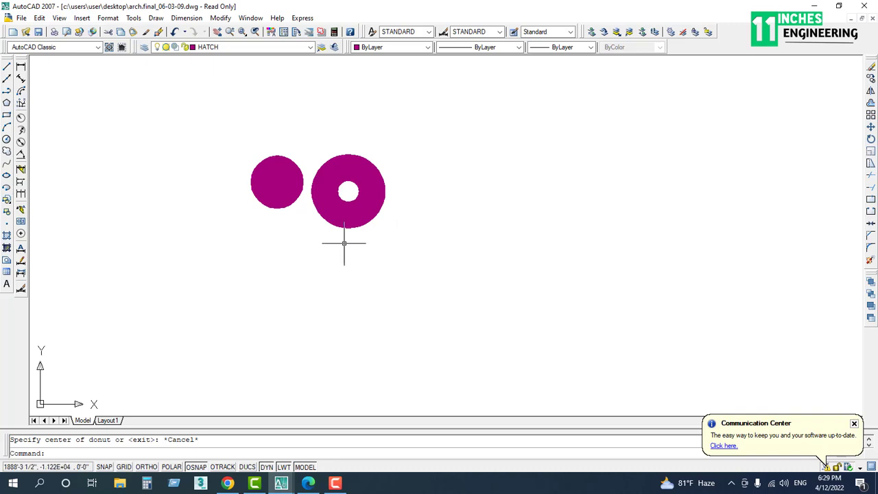
{"action": "scroll", "coordinate": [339, 239], "scroll_direction": "up", "scroll_amount": 2}
{"action": "scroll", "coordinate": [371, 282], "scroll_direction": "down", "scroll_amount": 4}
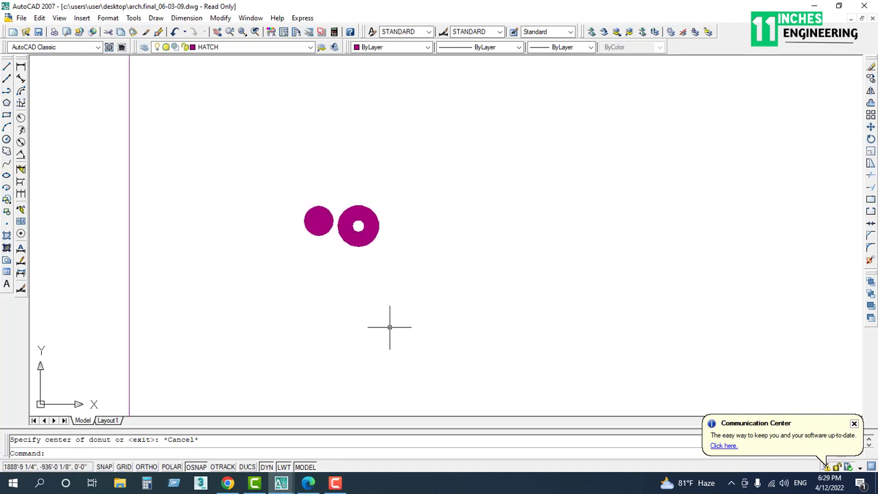
{"action": "scroll", "coordinate": [347, 289], "scroll_direction": "up", "scroll_amount": 3}
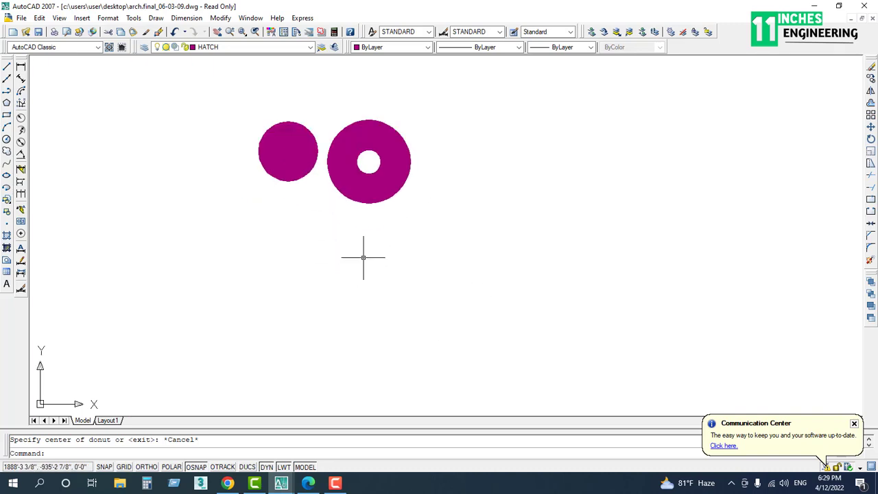
Step: Erase (E) the donut with the central hole beside the solid donut
{"action": "type", "text": "e"}
{"action": "key", "text": "Return"}
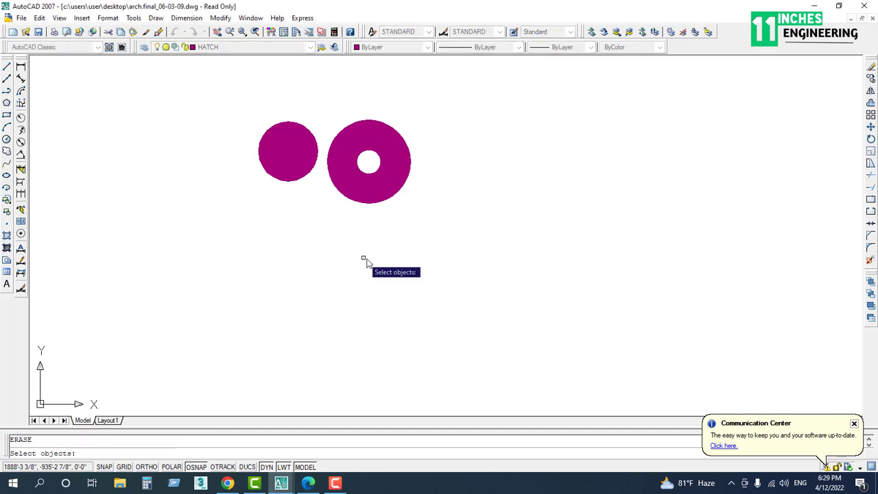
{"action": "left_click", "coordinate": [462, 122]}
{"action": "left_click", "coordinate": [379, 192]}
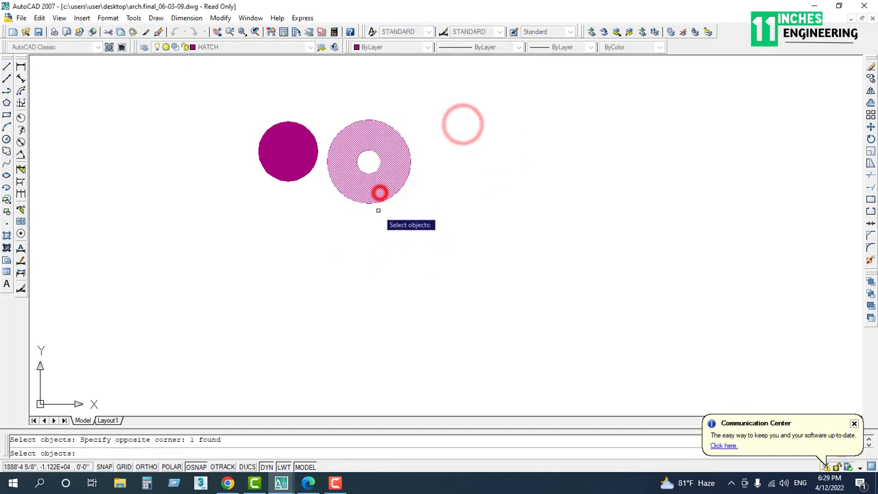
{"action": "key", "text": "Return"}
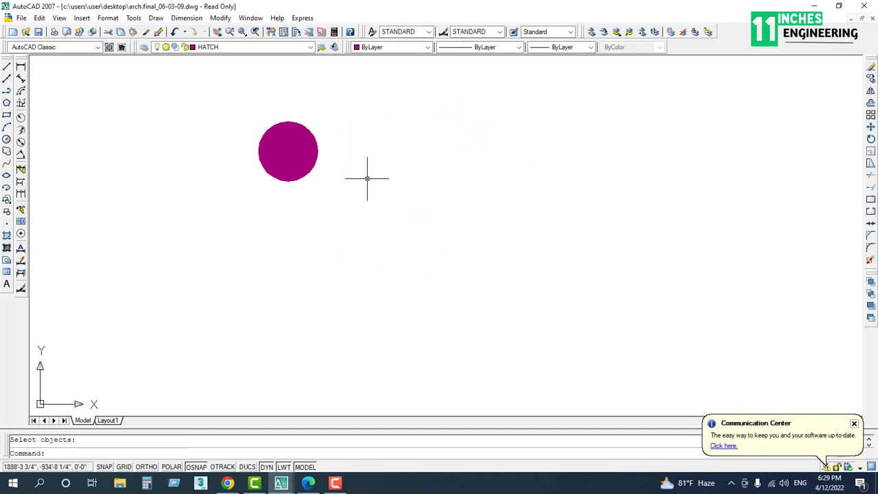
Step: Erase the solid donut together with the lower rectangle's left and top edges, its vertical dimension and its angular dimension
{"action": "key", "text": "Return"}
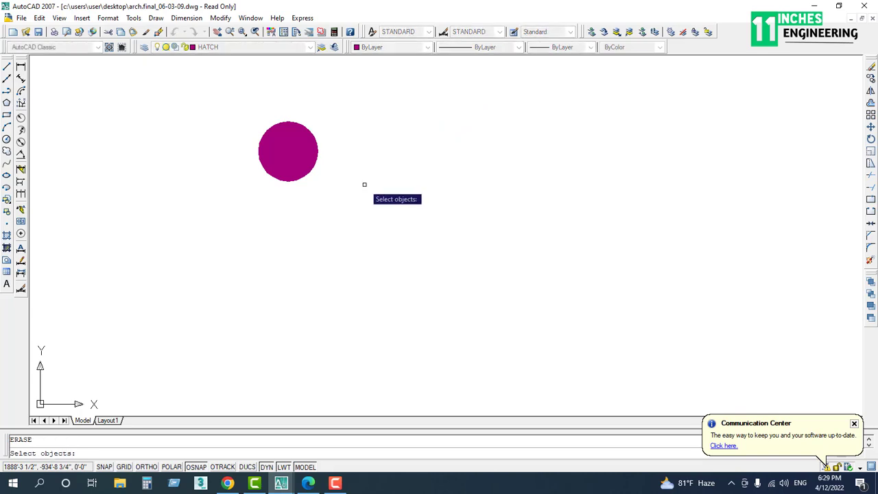
{"action": "middle_click_drag", "start_coordinate": [364, 184], "coordinate": [407, 303]}
{"action": "scroll", "coordinate": [401, 303], "scroll_direction": "up", "scroll_amount": 2}
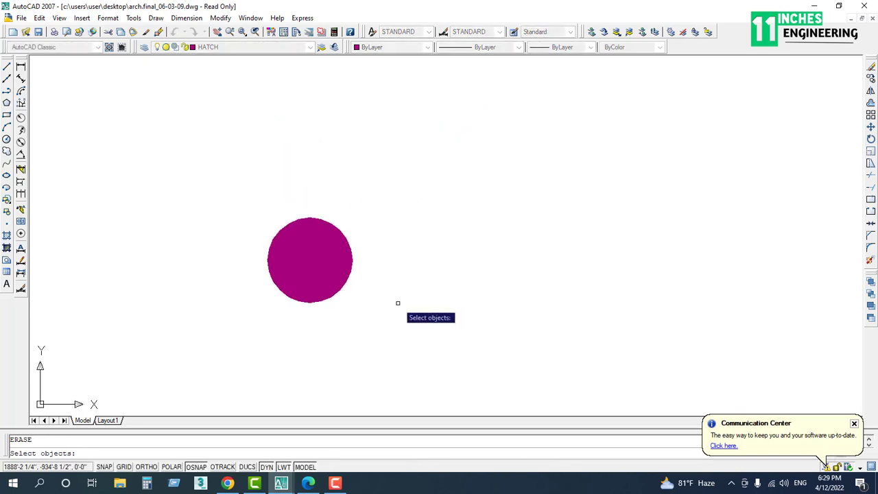
{"action": "left_click", "coordinate": [386, 181]}
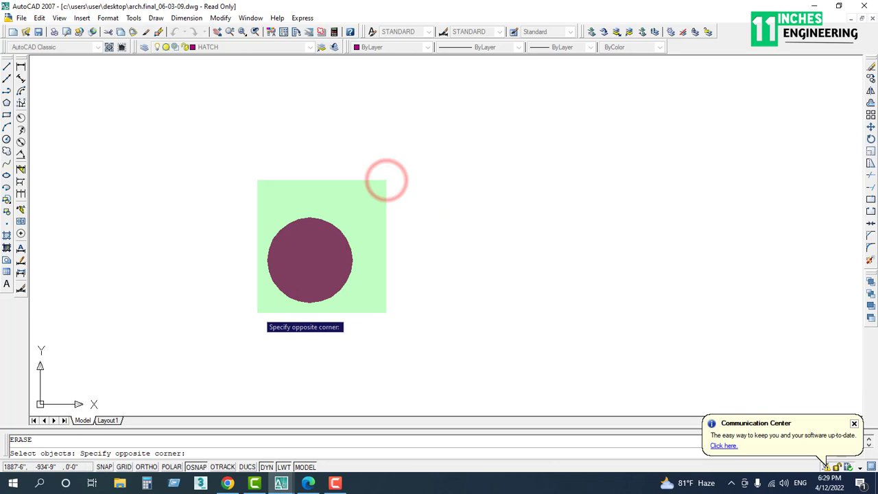
{"action": "left_click", "coordinate": [254, 312]}
{"action": "left_click", "coordinate": [137, 112]}
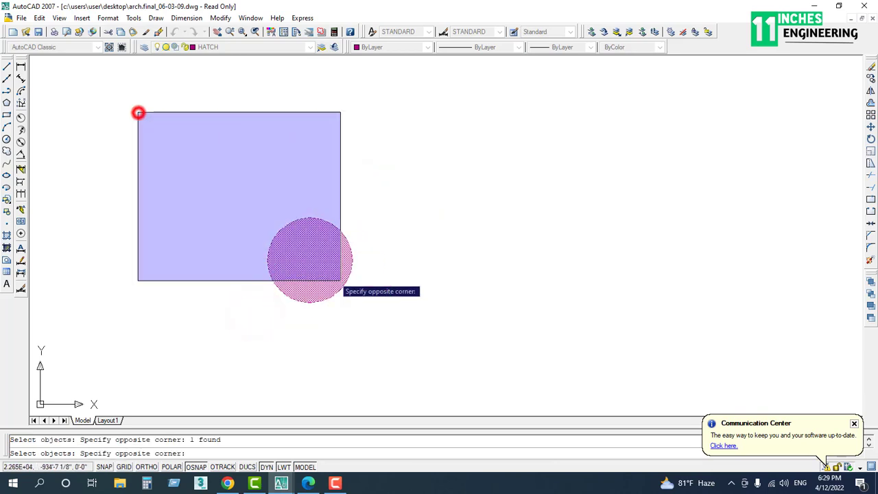
{"action": "left_click", "coordinate": [420, 352]}
{"action": "scroll", "coordinate": [440, 251], "scroll_direction": "down", "scroll_amount": 6}
{"action": "left_click", "coordinate": [476, 252]}
{"action": "left_click", "coordinate": [283, 318]}
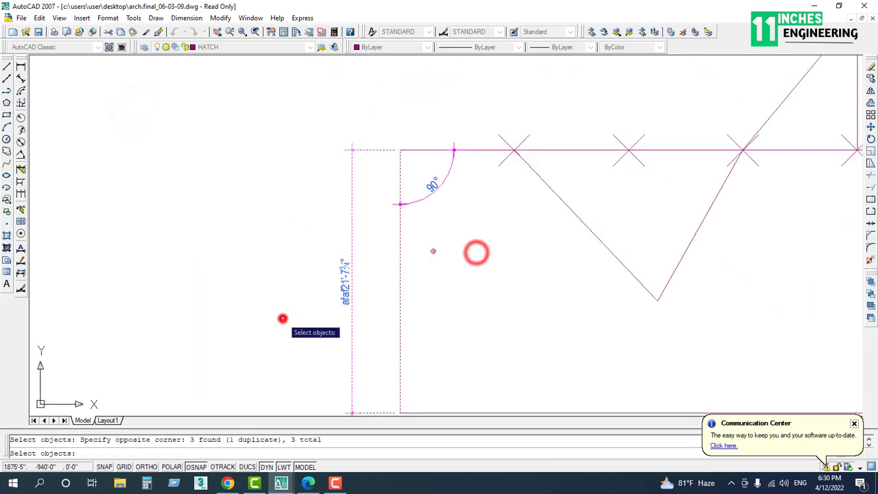
{"action": "left_click", "coordinate": [492, 198]}
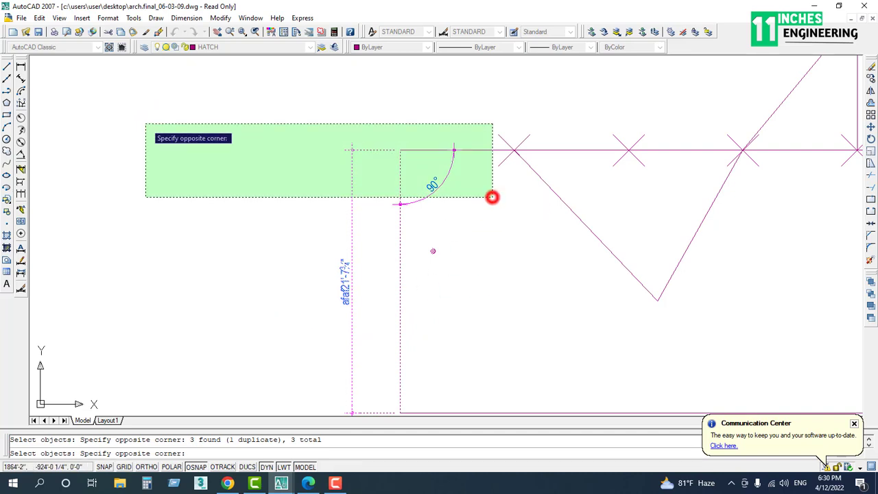
{"action": "left_click", "coordinate": [254, 147]}
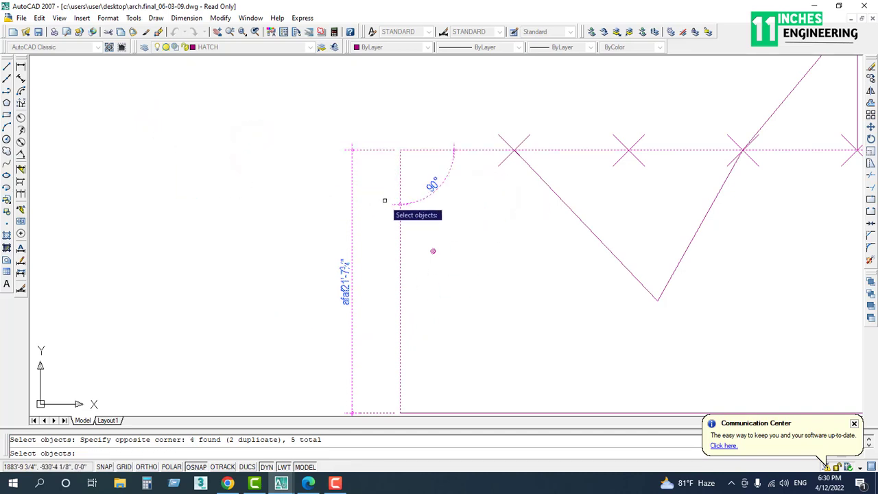
{"action": "key", "text": "Return"}
{"action": "scroll", "coordinate": [386, 198], "scroll_direction": "down", "scroll_amount": 6}
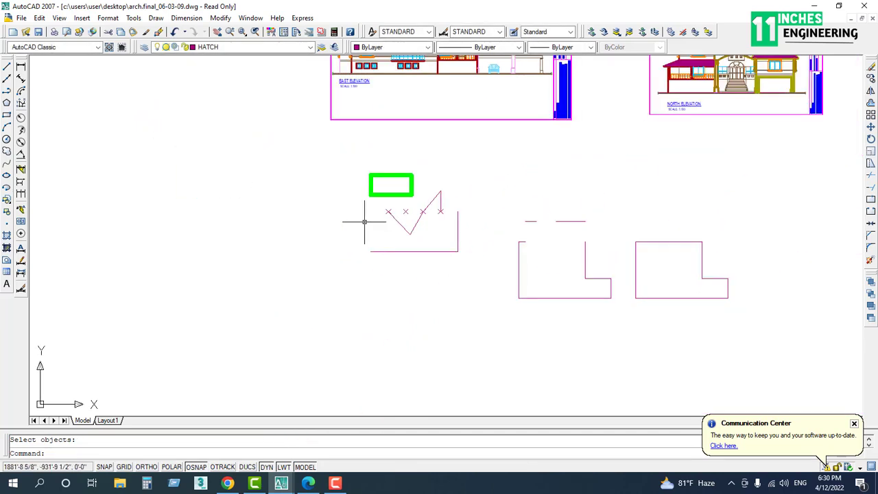
{"action": "scroll", "coordinate": [387, 221], "scroll_direction": "up", "scroll_amount": 3}
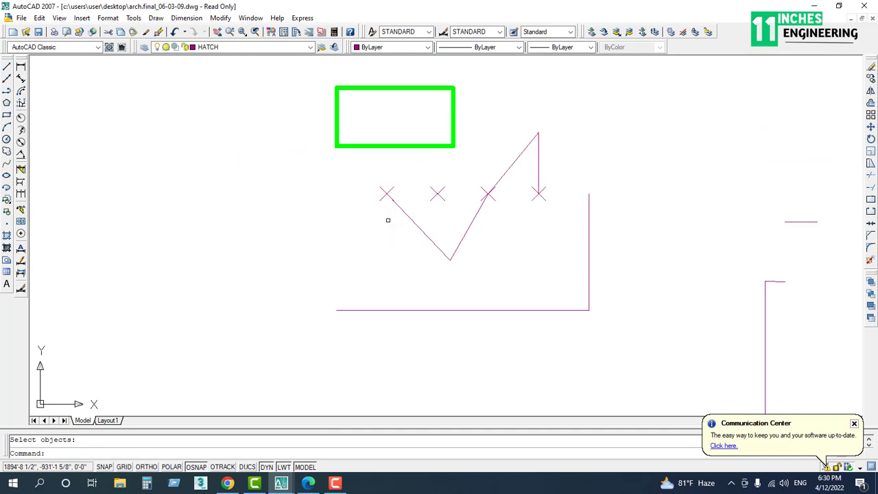
Step: Undo the erasures to restore both donuts, the rectangle's edges and the dimensions
{"action": "key", "text": "ctrl+z"}
{"action": "key", "text": "ctrl+z"}
{"action": "key", "text": "ctrl+z"}
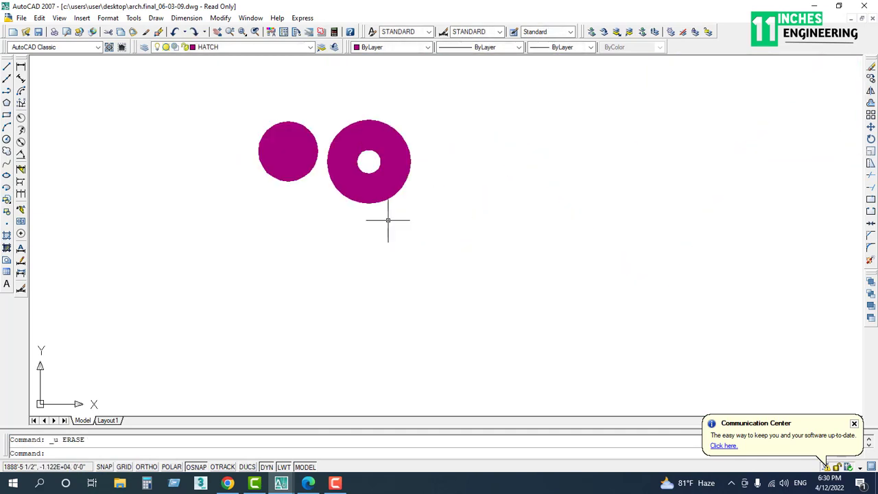
{"action": "scroll", "coordinate": [388, 221], "scroll_direction": "down", "scroll_amount": 4}
{"action": "mouse_move", "coordinate": [391, 225]}
{"action": "middle_mouse_down"}
{"action": "mouse_move", "coordinate": [374, 286]}
{"action": "mouse_move", "coordinate": [382, 278]}
{"action": "middle_mouse_up"}
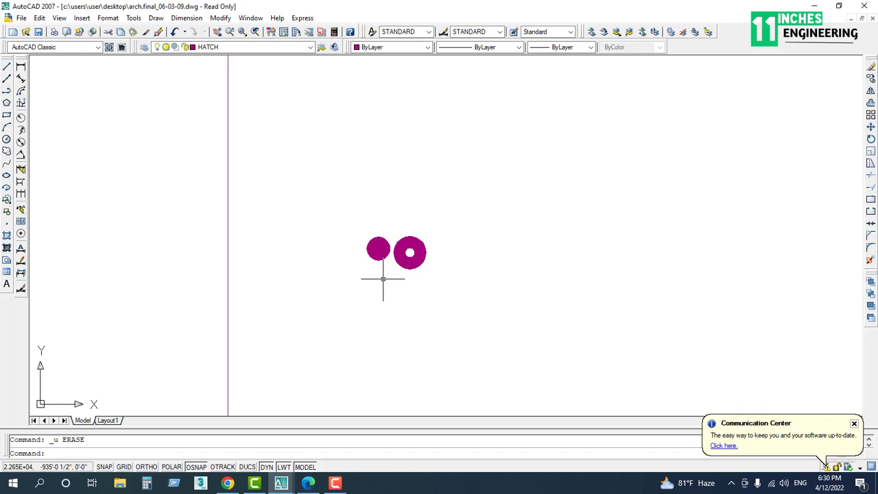
Step: Use the text edit command (ED) to replace the vertical dimension's text beside the lower rectangle with "Editable"
{"action": "scroll", "coordinate": [390, 304], "scroll_direction": "down", "scroll_amount": 8}
{"action": "scroll", "coordinate": [337, 322], "scroll_direction": "up", "scroll_amount": 3}
{"action": "middle_click_drag", "start_coordinate": [337, 321], "coordinate": [378, 226]}
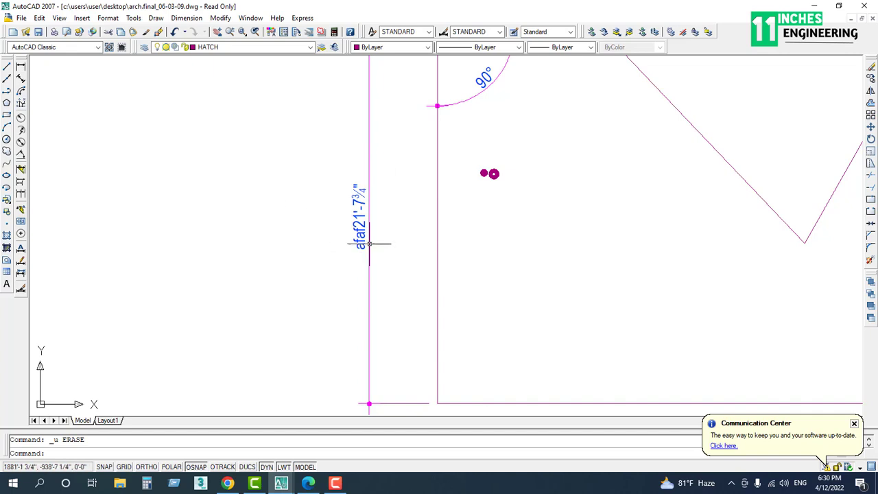
{"action": "scroll", "coordinate": [367, 231], "scroll_direction": "up", "scroll_amount": 1}
{"action": "middle_click_drag", "start_coordinate": [365, 231], "coordinate": [307, 324]}
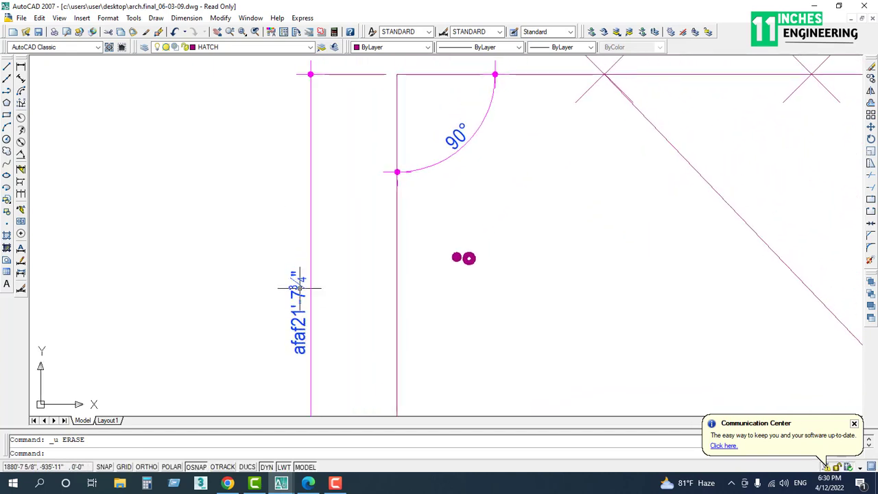
{"action": "type", "text": "e"}
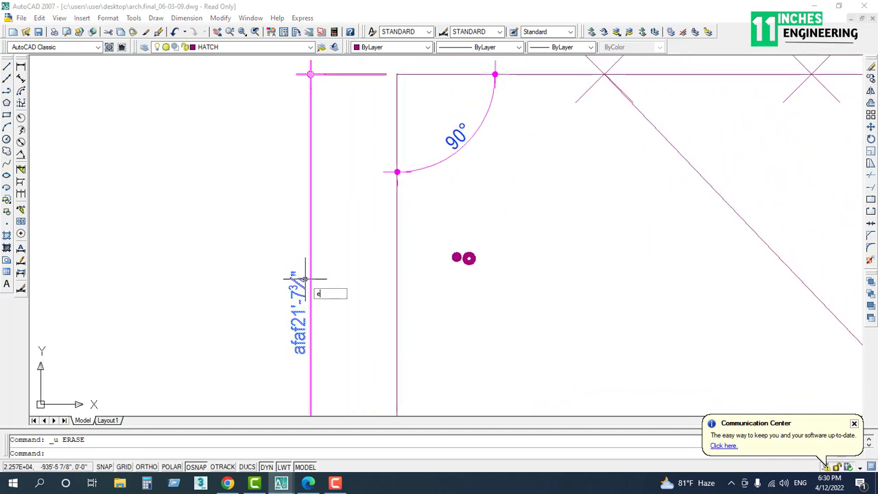
{"action": "type", "text": "d"}
{"action": "key", "text": "Return"}
{"action": "left_click", "coordinate": [299, 294]}
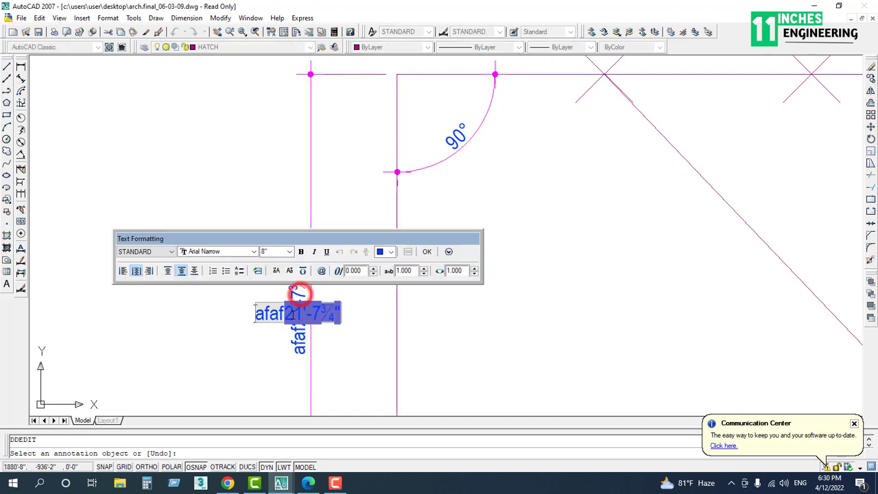
{"action": "double_click", "coordinate": [292, 315]}
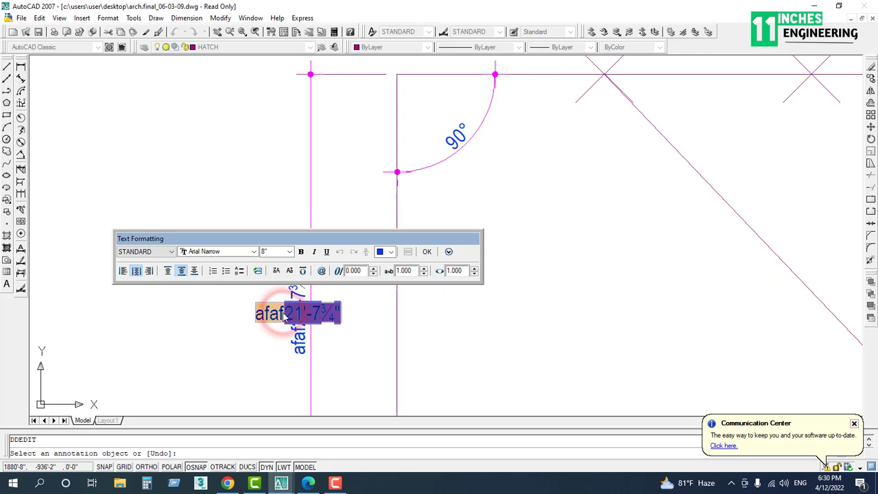
{"action": "key", "text": "BackSpace"}
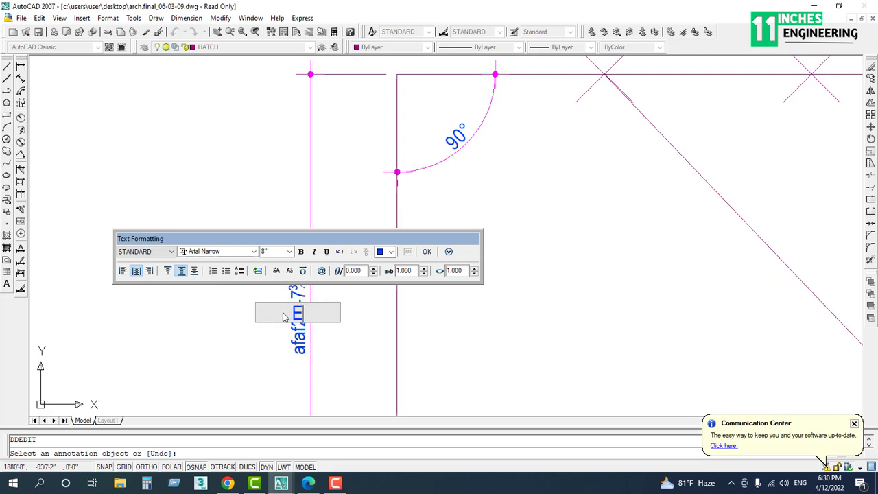
{"action": "type", "text": "Editable"}
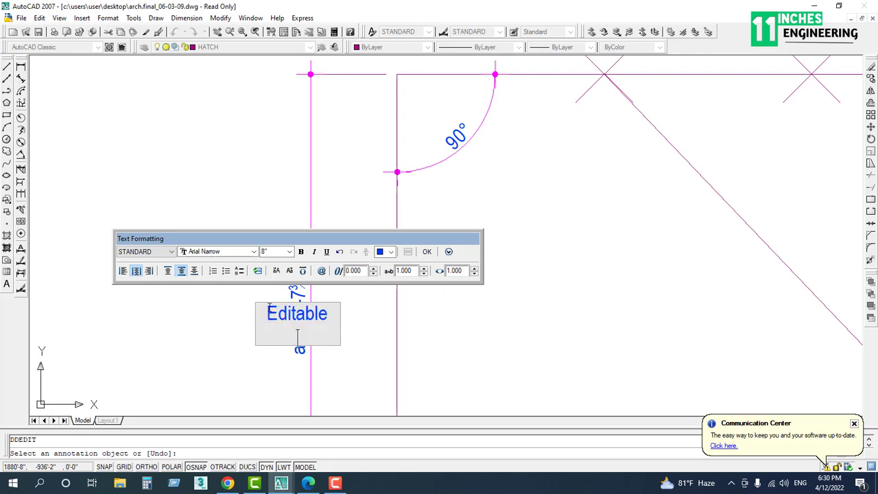
{"action": "left_click", "coordinate": [205, 308]}
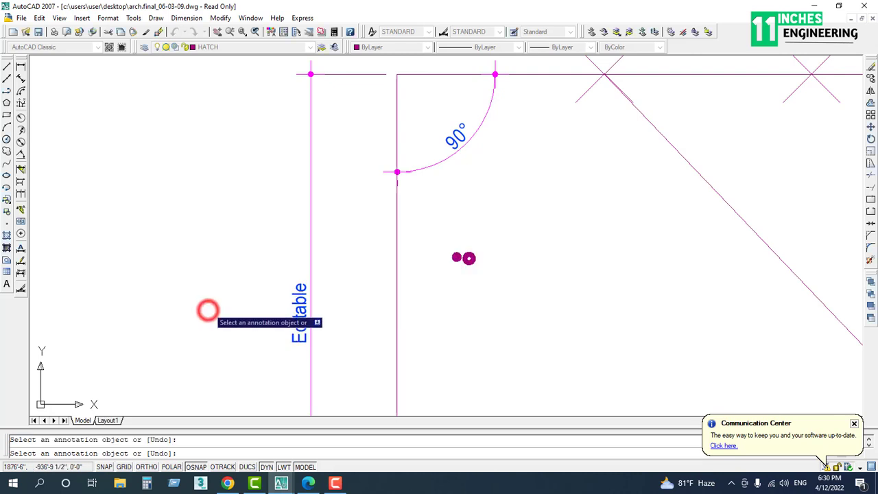
Step: Replace the 90° angular dimension's text at the rectangle's upper-left corner with "Editable" and end the text editing command
{"action": "scroll", "coordinate": [326, 336], "scroll_direction": "down", "scroll_amount": 4}
{"action": "scroll", "coordinate": [326, 337], "scroll_direction": "up", "scroll_amount": 3}
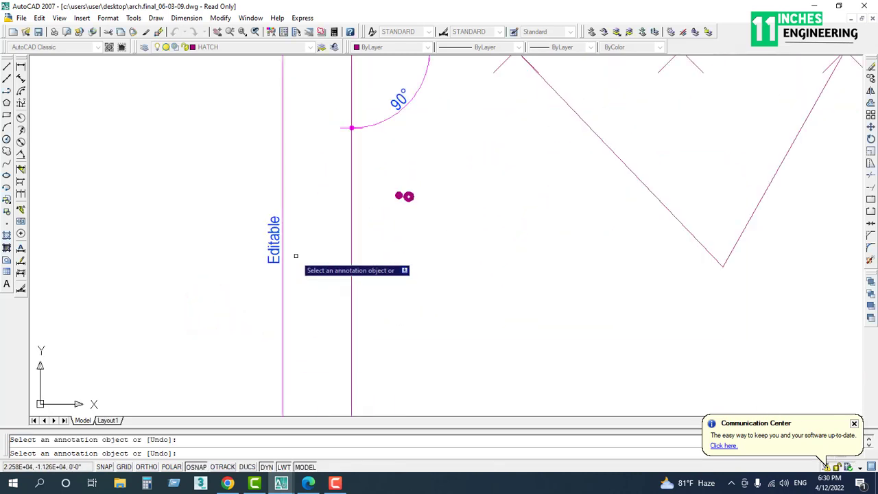
{"action": "scroll", "coordinate": [283, 269], "scroll_direction": "up", "scroll_amount": 3}
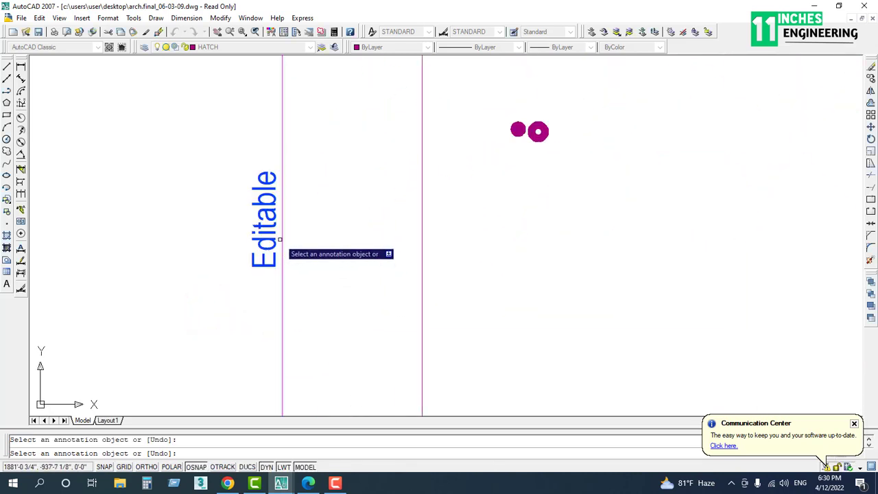
{"action": "scroll", "coordinate": [335, 336], "scroll_direction": "down", "scroll_amount": 4}
{"action": "scroll", "coordinate": [335, 337], "scroll_direction": "down", "scroll_amount": 4}
{"action": "scroll", "coordinate": [341, 207], "scroll_direction": "up", "scroll_amount": 6}
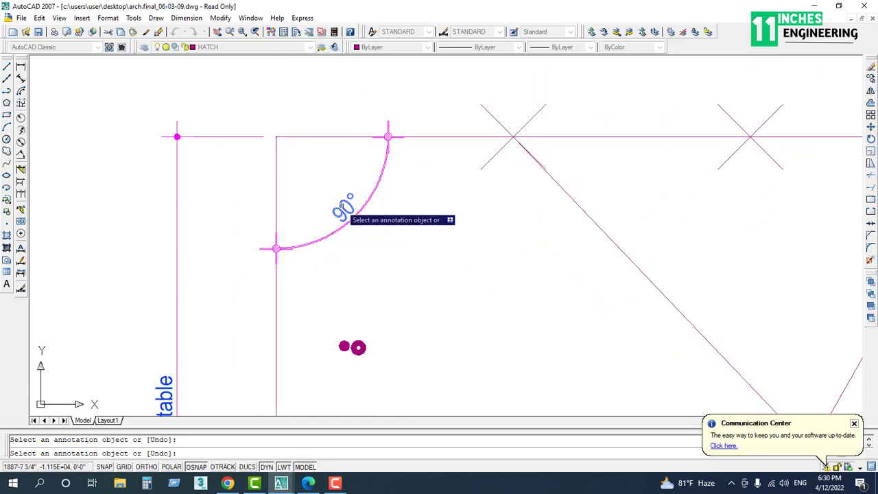
{"action": "left_click", "coordinate": [350, 207]}
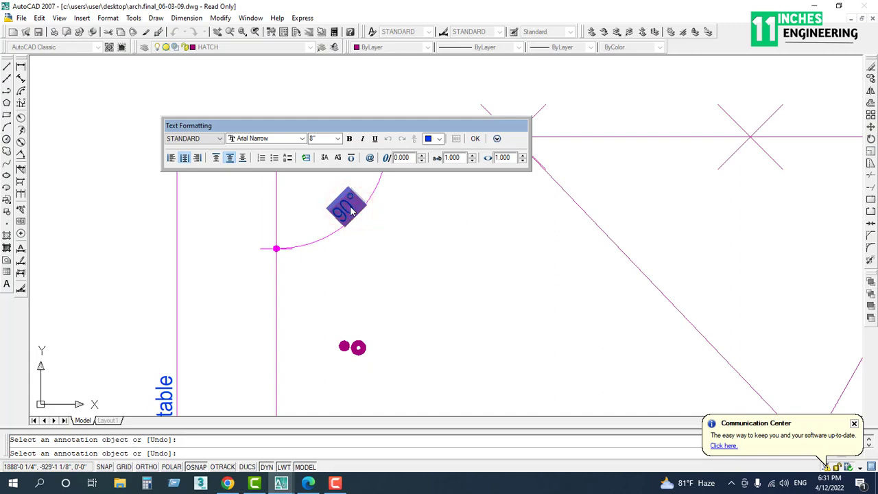
{"action": "type", "text": "Edita"}
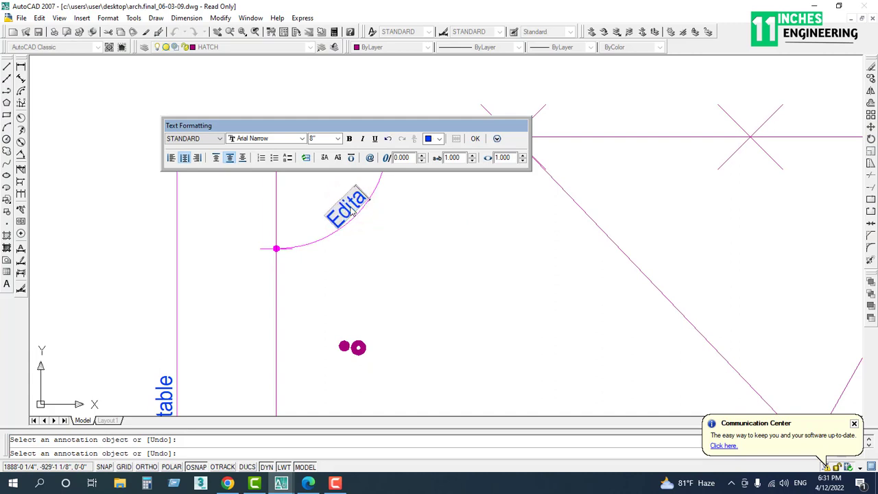
{"action": "type", "text": "ble"}
{"action": "key", "text": "Return"}
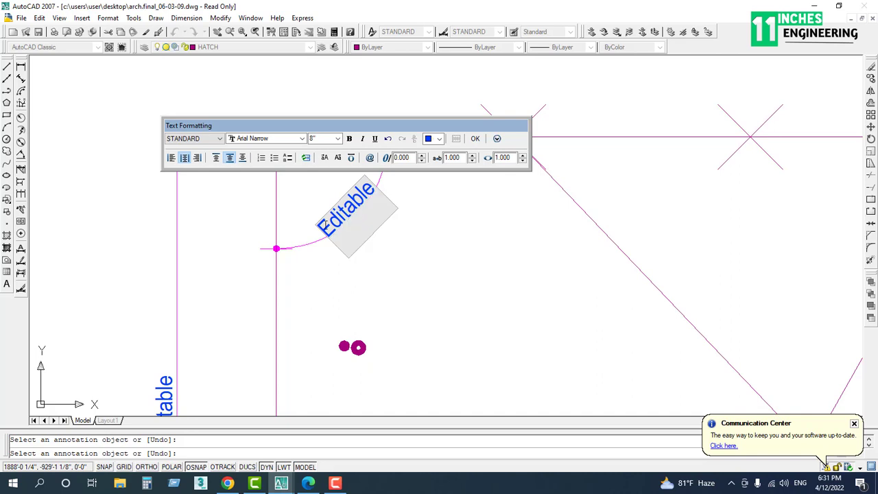
{"action": "key", "text": "BackSpace"}
{"action": "scroll", "coordinate": [381, 234], "scroll_direction": "down", "scroll_amount": 3}
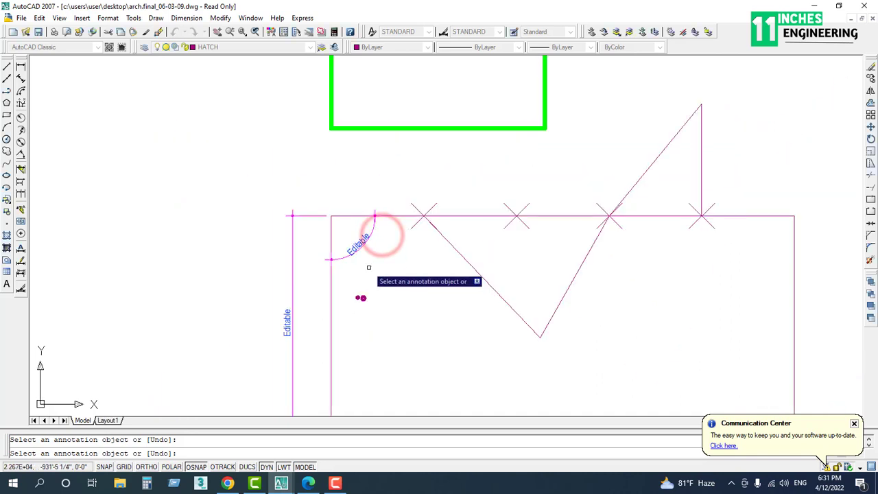
{"action": "scroll", "coordinate": [371, 261], "scroll_direction": "down", "scroll_amount": 2}
{"action": "scroll", "coordinate": [336, 229], "scroll_direction": "up", "scroll_amount": 1}
{"action": "scroll", "coordinate": [335, 229], "scroll_direction": "up", "scroll_amount": 3}
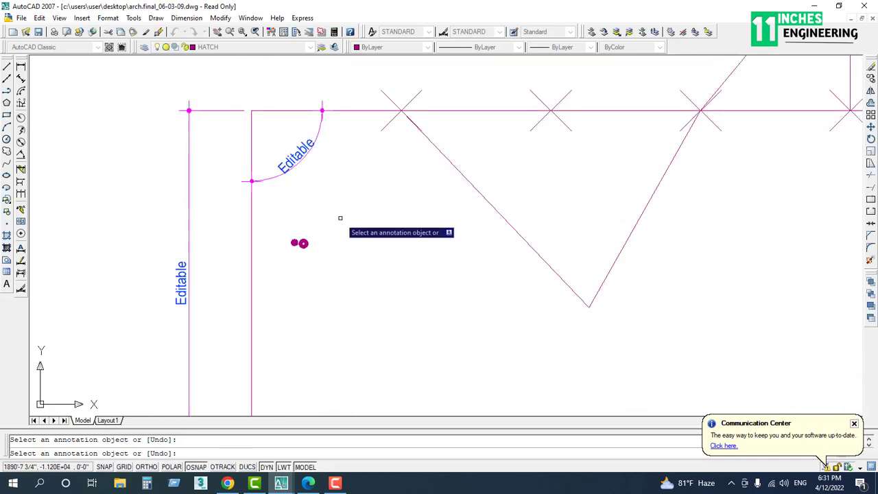
{"action": "key", "text": "Escape"}
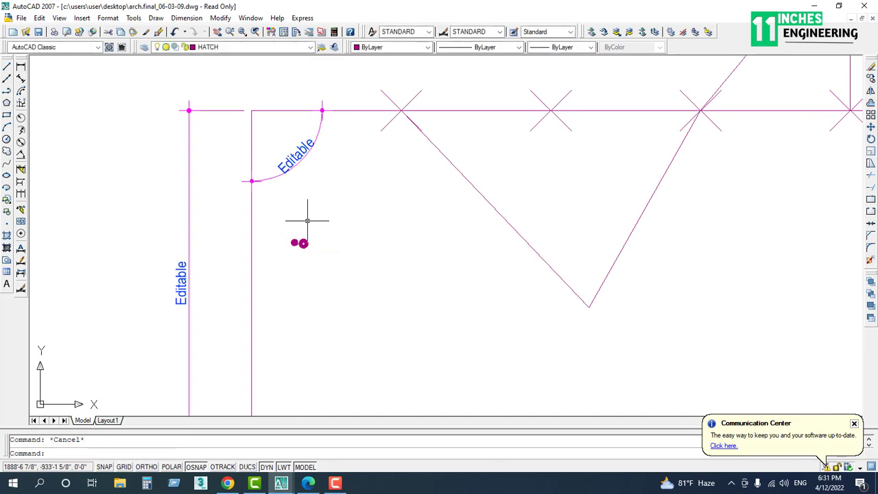
{"action": "middle_click_drag", "start_coordinate": [307, 221], "coordinate": [333, 216]}
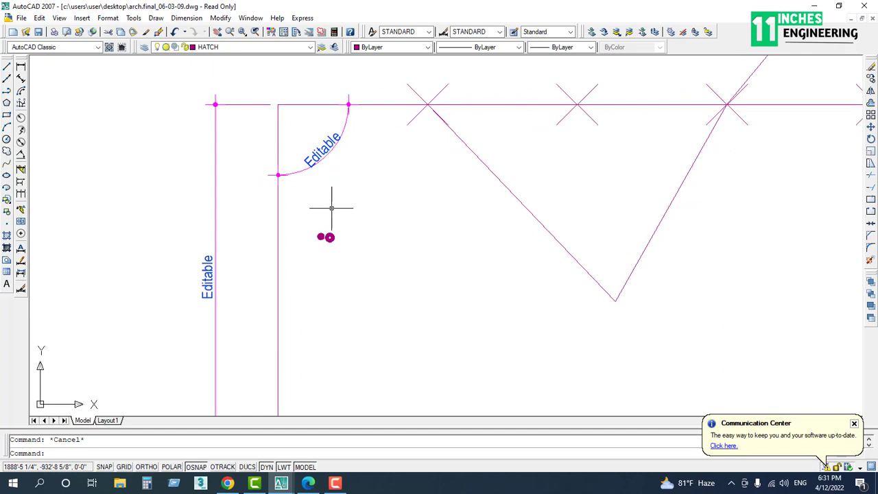
{"action": "middle_click_drag", "start_coordinate": [151, 243], "coordinate": [222, 253]}
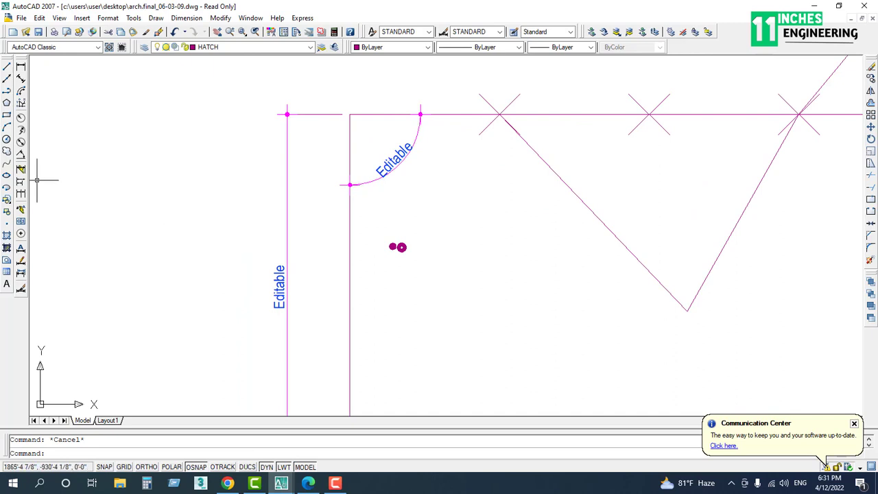
{"action": "type", "text": "el"}
{"action": "key", "text": "Return"}
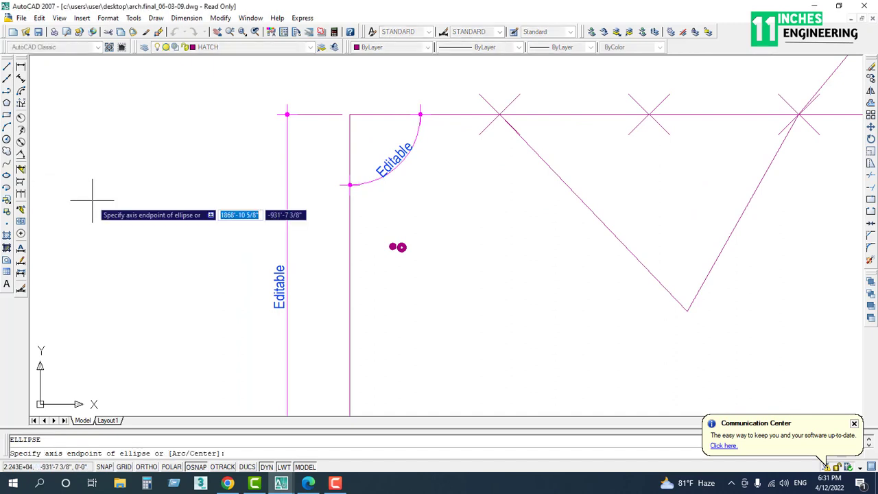
{"action": "left_click", "coordinate": [93, 202]}
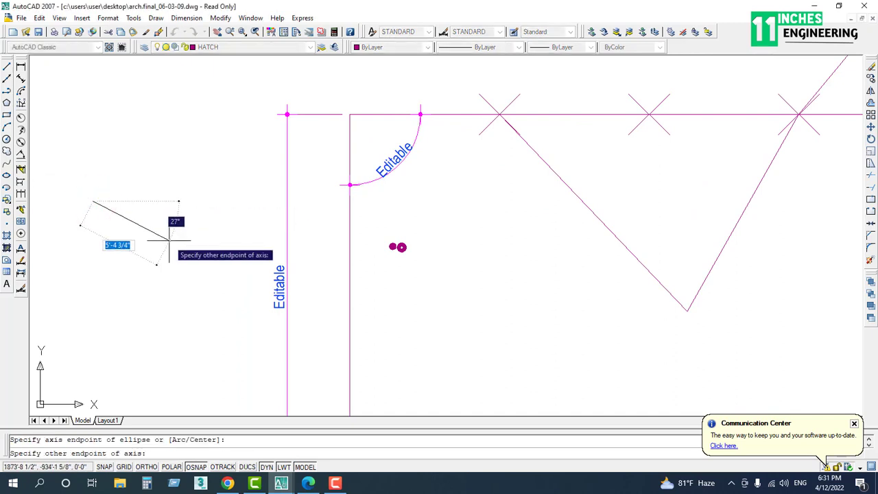
{"action": "key", "text": "Escape"}
Step: Start an ellipse (EL) in the empty area beside the vertical dimension by placing its first axis endpoint
{"action": "type", "text": "e"}
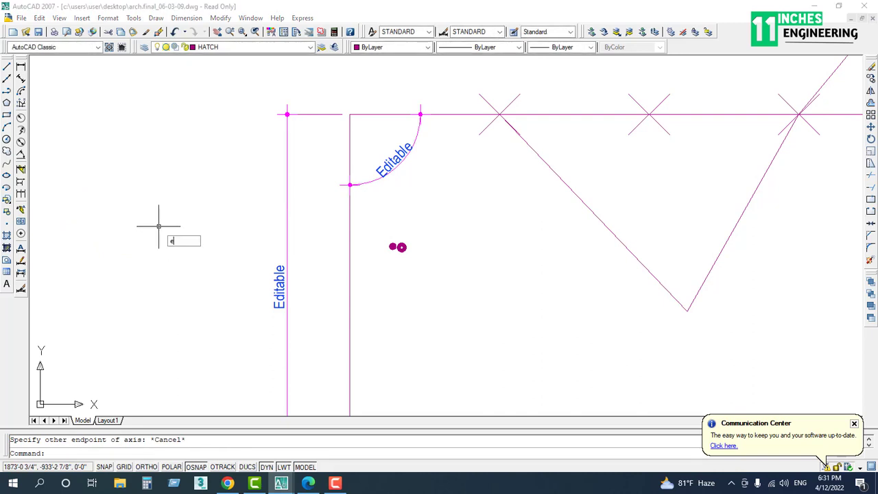
{"action": "type", "text": "l"}
{"action": "key", "text": "Return"}
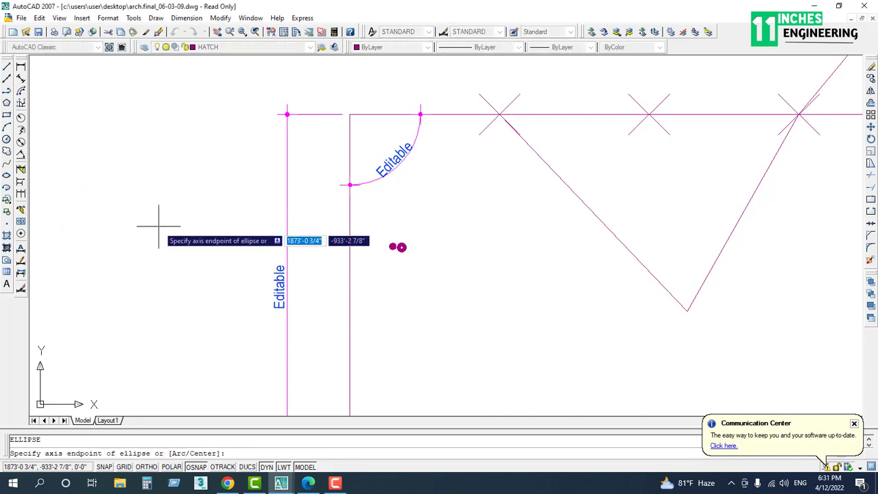
{"action": "left_click", "coordinate": [50, 182]}
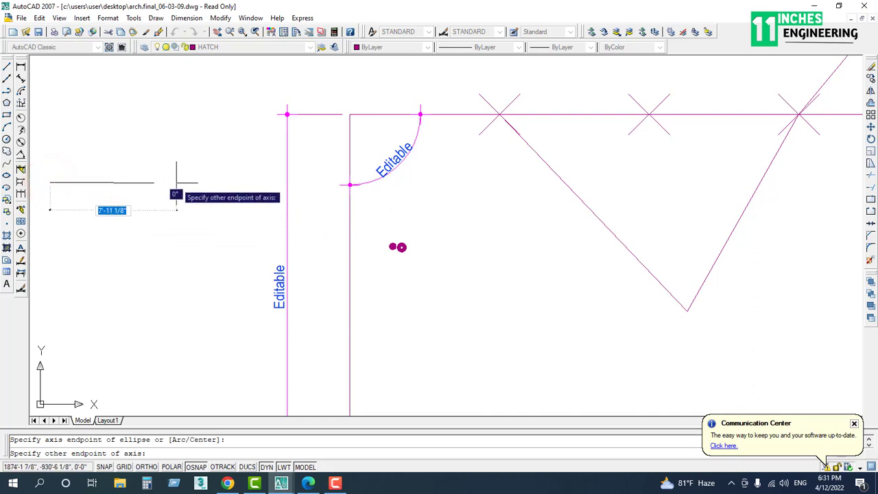
Step: Complete the ellipse with a horizontal axis about 8' long and a vertical half-axis of about 2'-11"
{"action": "left_click", "coordinate": [178, 182]}
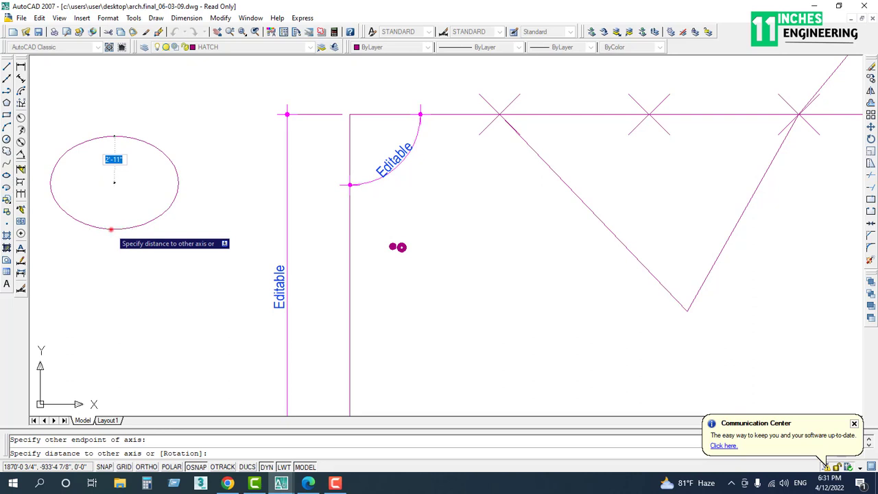
{"action": "left_click", "coordinate": [111, 229]}
{"action": "scroll", "coordinate": [13, 175], "scroll_direction": "up", "scroll_amount": 3}
{"action": "middle_click_drag", "start_coordinate": [227, 208], "coordinate": [369, 274]}
{"action": "scroll", "coordinate": [368, 274], "scroll_direction": "down", "scroll_amount": 4}
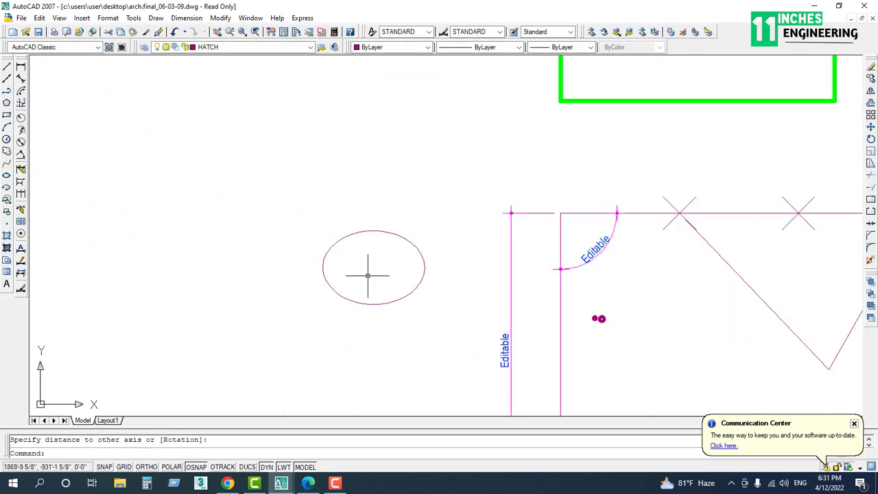
{"action": "scroll", "coordinate": [368, 275], "scroll_direction": "up", "scroll_amount": 3}
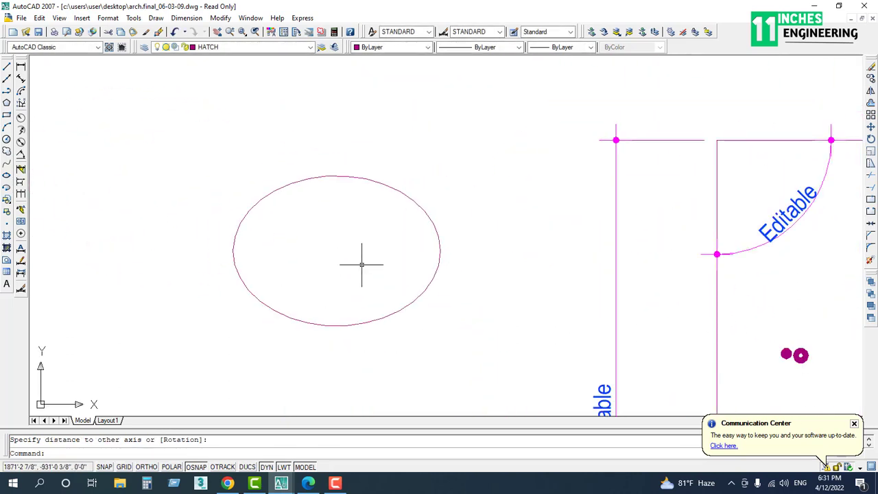
{"action": "scroll", "coordinate": [362, 264], "scroll_direction": "down", "scroll_amount": 2}
{"action": "mouse_move", "coordinate": [342, 260]}
{"action": "middle_mouse_down"}
{"action": "mouse_move", "coordinate": [291, 248]}
{"action": "mouse_move", "coordinate": [267, 224]}
{"action": "mouse_move", "coordinate": [254, 234]}
{"action": "mouse_move", "coordinate": [293, 233]}
{"action": "middle_mouse_up"}
{"action": "scroll", "coordinate": [292, 248], "scroll_direction": "down", "scroll_amount": 4}
{"action": "scroll", "coordinate": [267, 224], "scroll_direction": "up", "scroll_amount": 5}
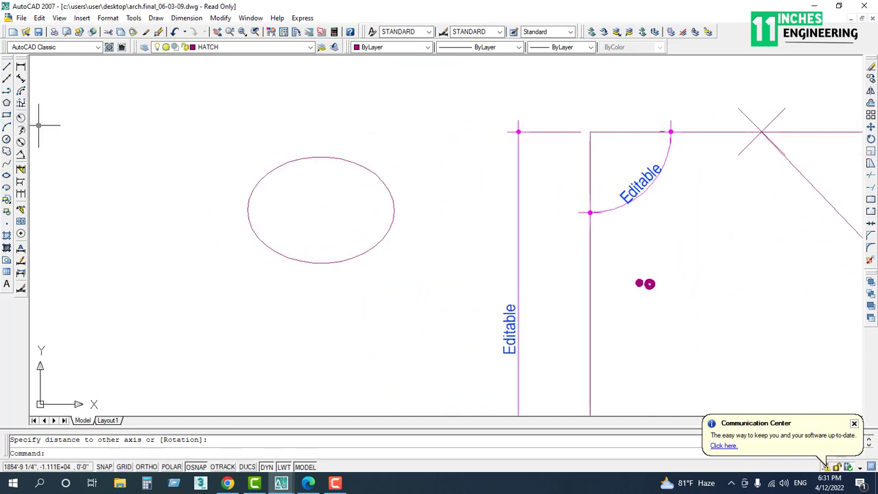
Step: Draw a second, wider ellipse overlapping the lower part of the first one, with a half-axis distance of 3'
{"action": "type", "text": "e"}
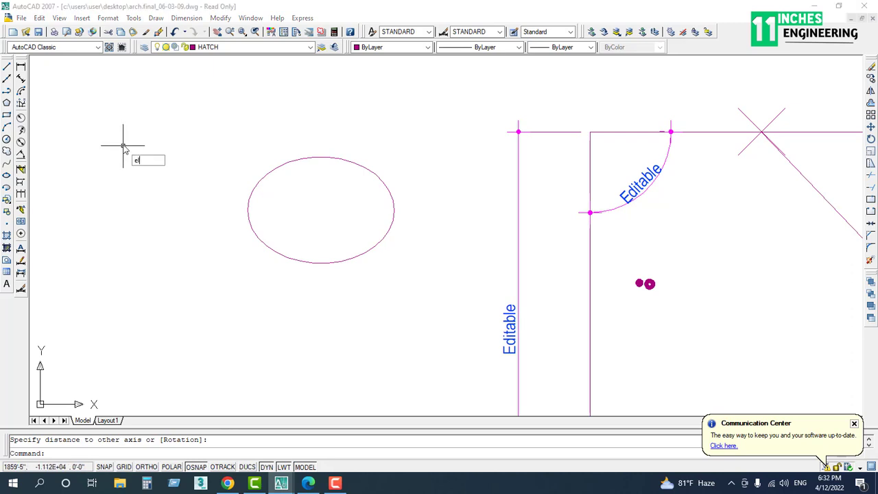
{"action": "type", "text": "l"}
{"action": "key", "text": "Return"}
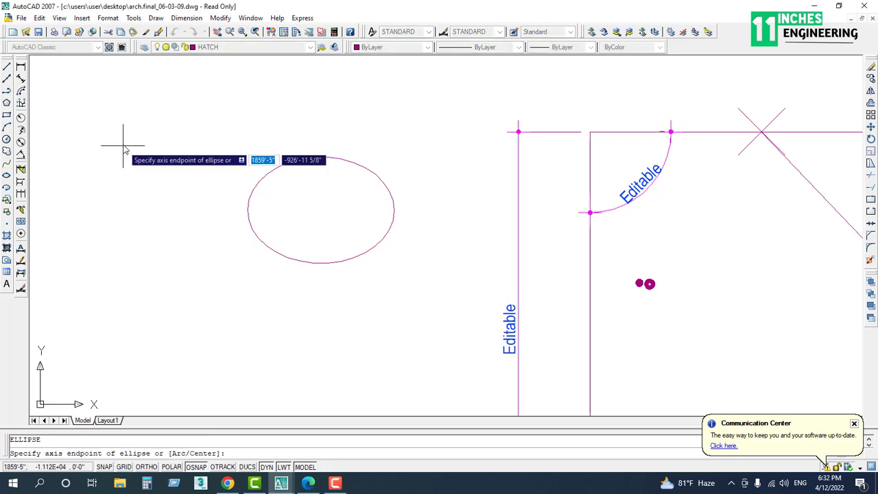
{"action": "left_click", "coordinate": [169, 267]}
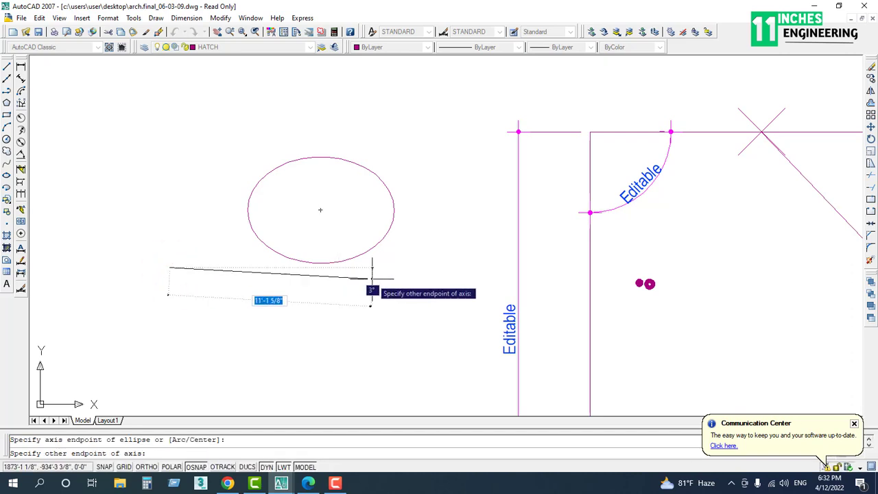
{"action": "left_click", "coordinate": [392, 272]}
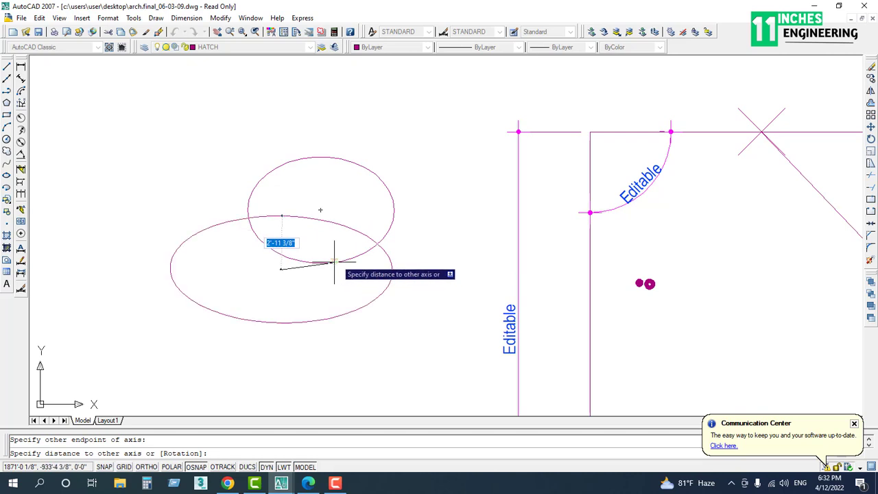
{"action": "type", "text": "3'"}
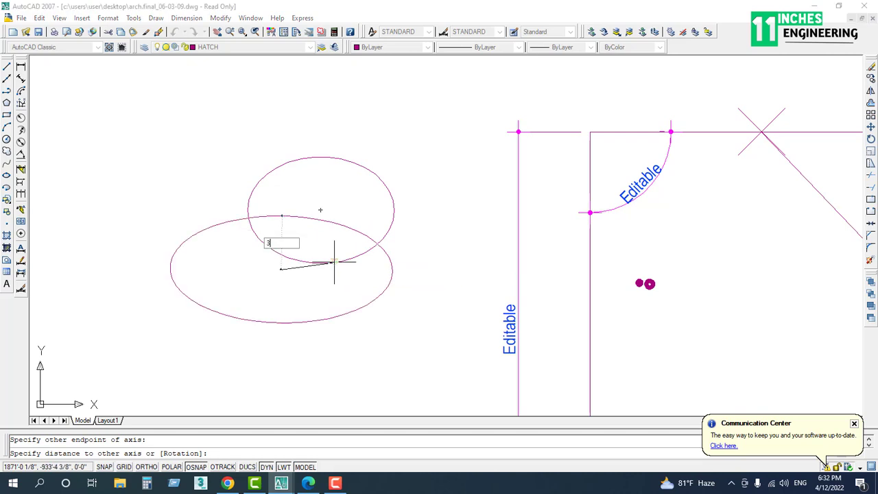
{"action": "key", "text": "Return"}
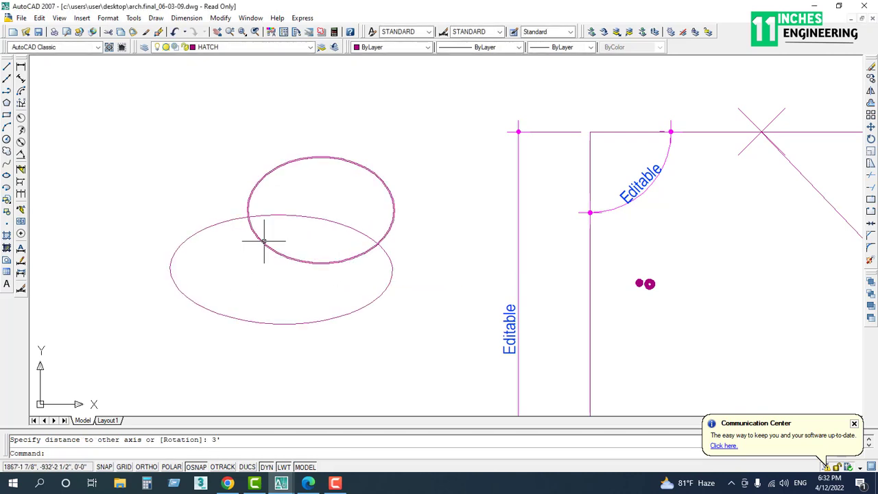
Step: Add a vertical linear dimension between the uppermost and lowermost points of the wider ellipse
{"action": "left_click", "coordinate": [295, 217]}
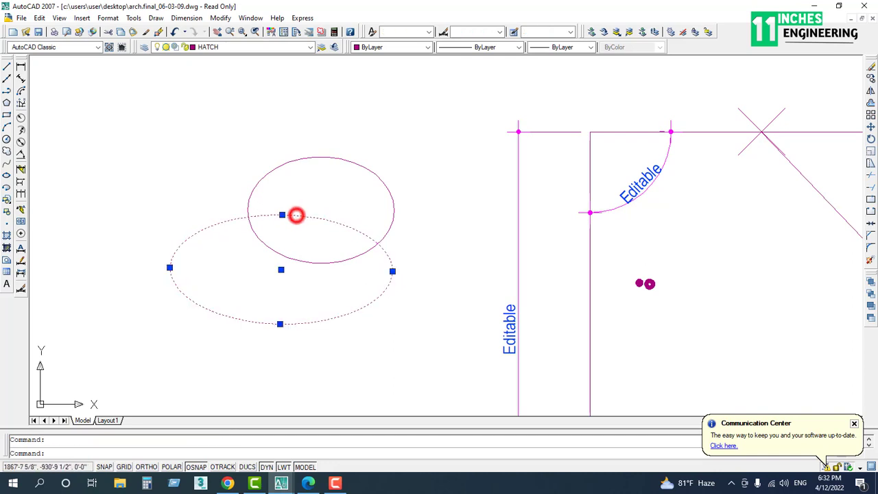
{"action": "left_click", "coordinate": [21, 66]}
{"action": "left_click", "coordinate": [281, 216]}
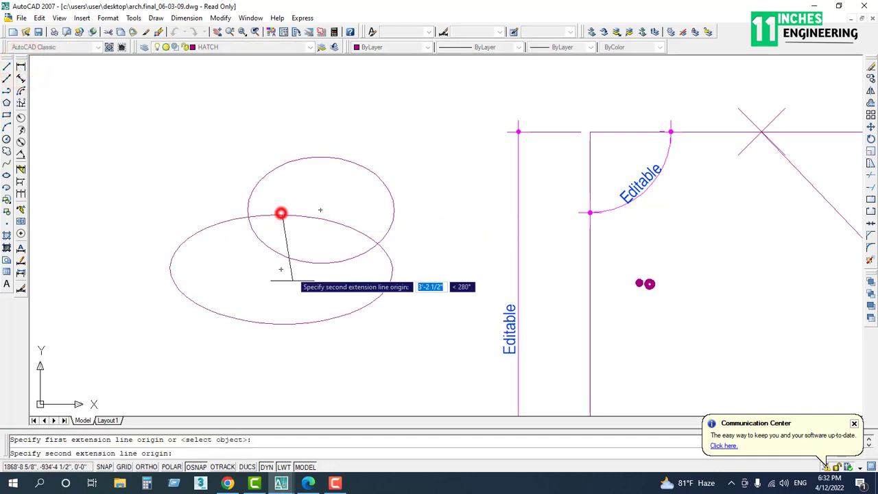
{"action": "left_click", "coordinate": [280, 323]}
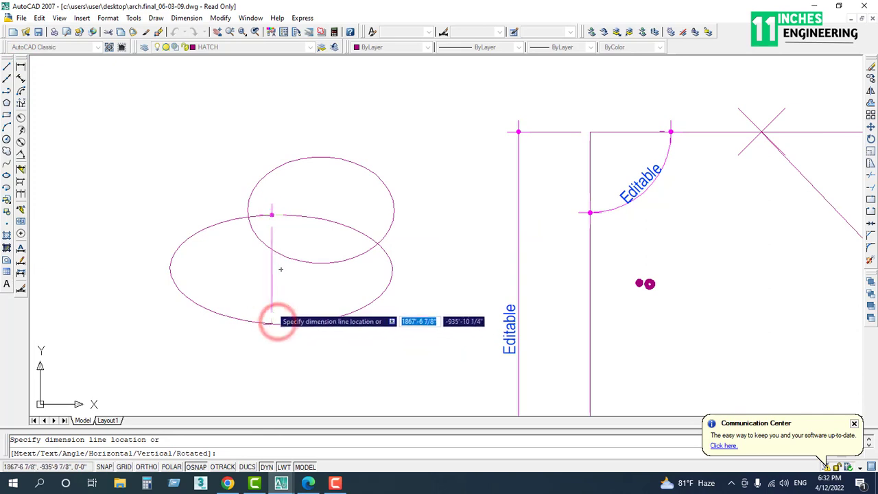
{"action": "left_click", "coordinate": [267, 295]}
{"action": "scroll", "coordinate": [267, 270], "scroll_direction": "up", "scroll_amount": 3}
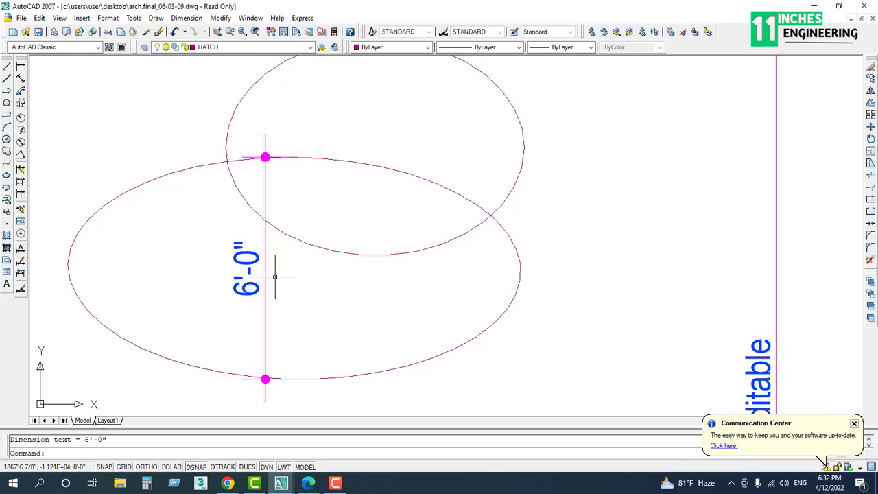
{"action": "scroll", "coordinate": [278, 277], "scroll_direction": "down", "scroll_amount": 5}
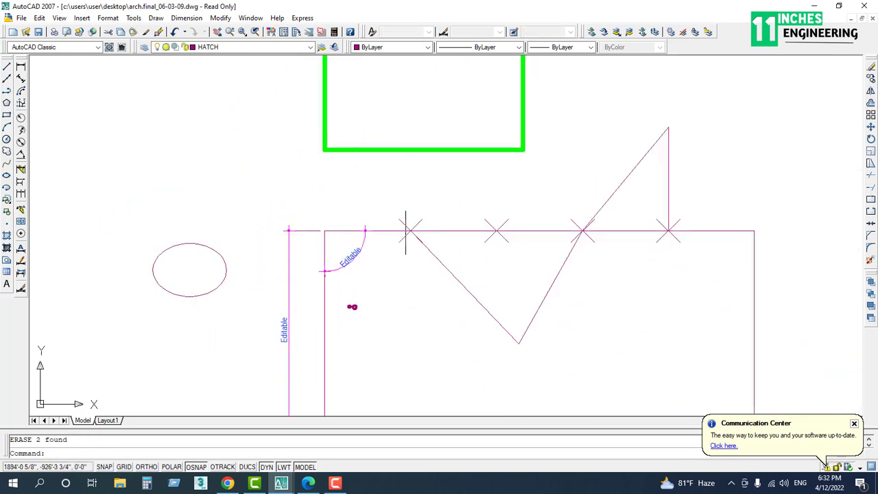
Step: Draw a horizontal line with Ortho on, from the midpoint of the green rectangle's right edge to just past its centre
{"action": "scroll", "coordinate": [298, 274], "scroll_direction": "down", "scroll_amount": 5}
{"action": "scroll", "coordinate": [304, 229], "scroll_direction": "up", "scroll_amount": 5}
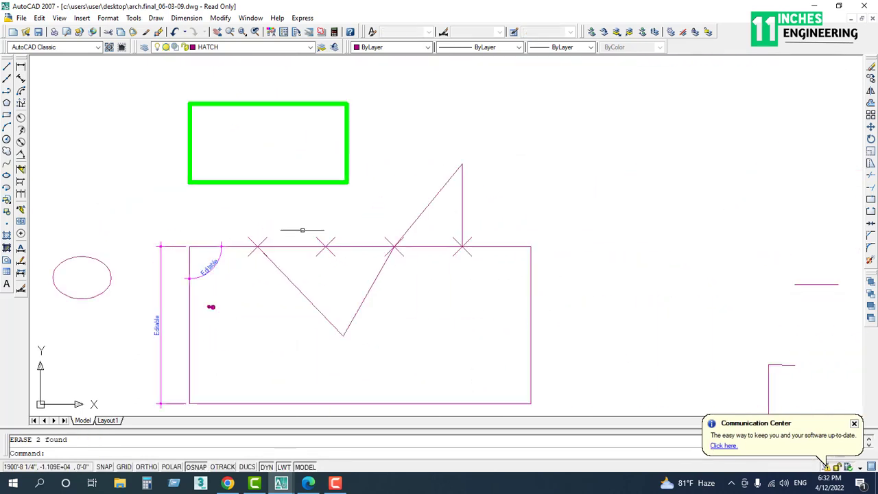
{"action": "mouse_move", "coordinate": [304, 229]}
{"action": "middle_mouse_down"}
{"action": "mouse_move", "coordinate": [389, 286]}
{"action": "mouse_move", "coordinate": [408, 317]}
{"action": "middle_mouse_up"}
{"action": "left_click", "coordinate": [6, 67]}
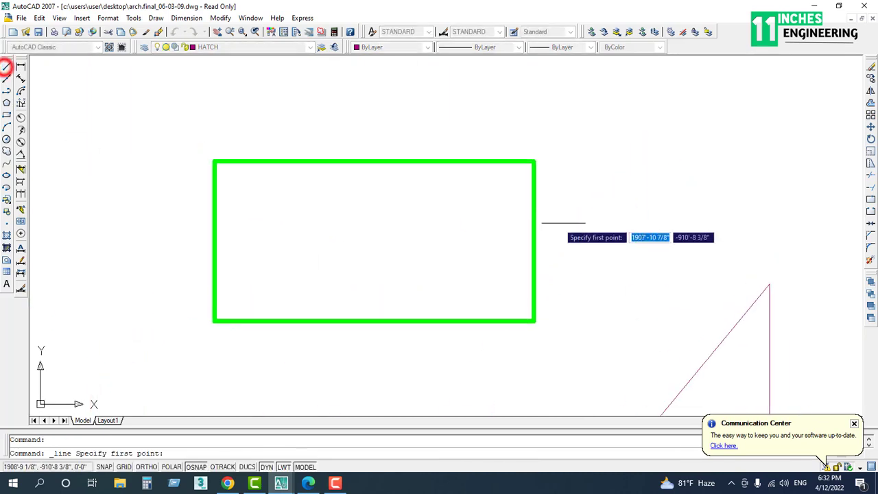
{"action": "left_click", "coordinate": [534, 241]}
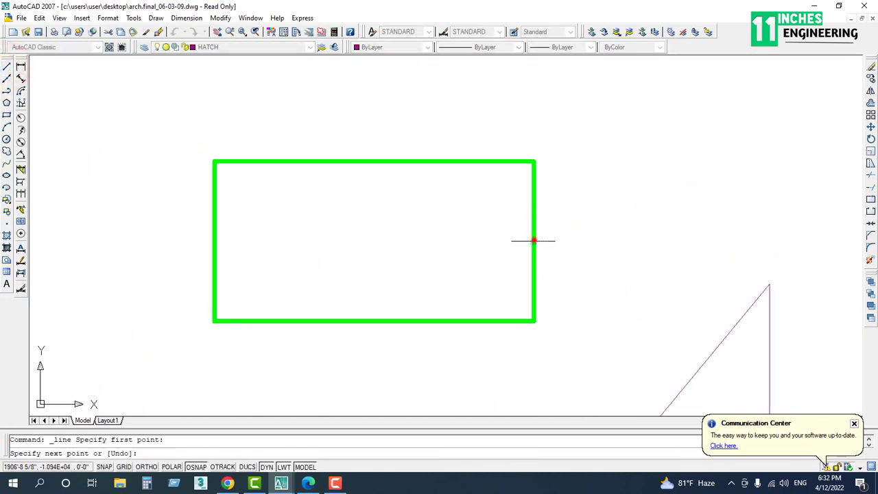
{"action": "left_click", "coordinate": [364, 241]}
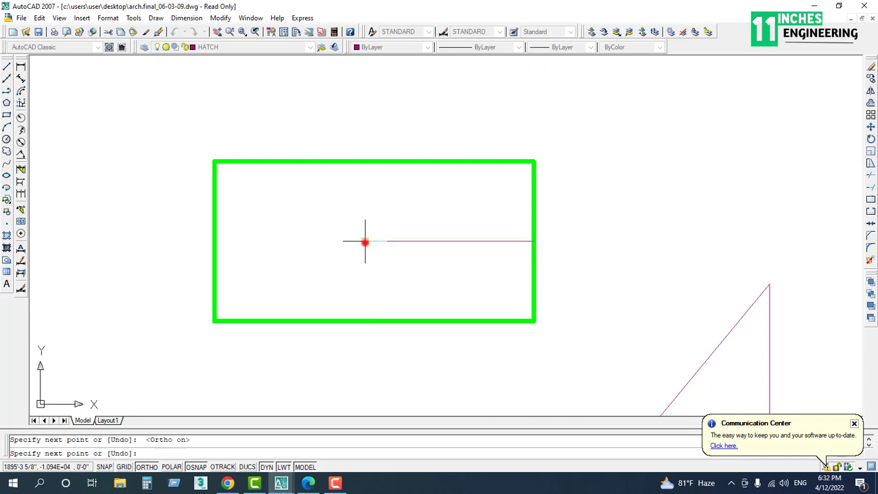
{"action": "key", "text": "Escape"}
{"action": "scroll", "coordinate": [412, 258], "scroll_direction": "up", "scroll_amount": 1}
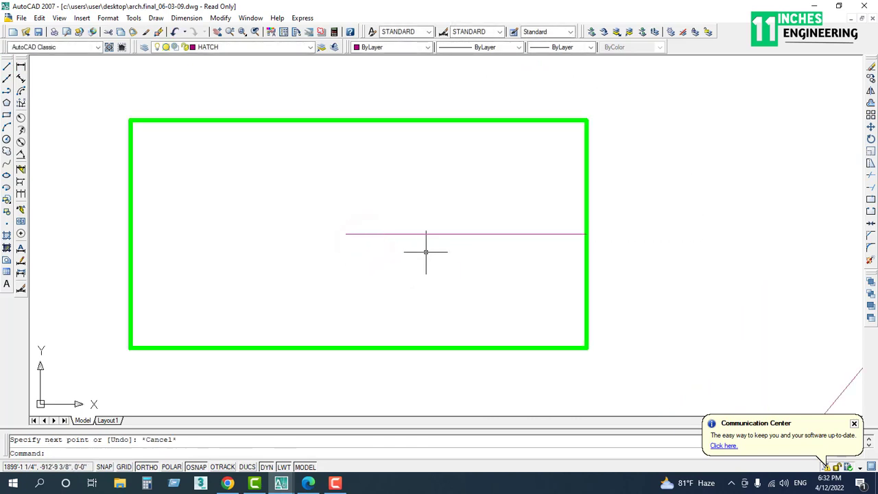
{"action": "left_click", "coordinate": [467, 184]}
{"action": "left_click", "coordinate": [400, 272]}
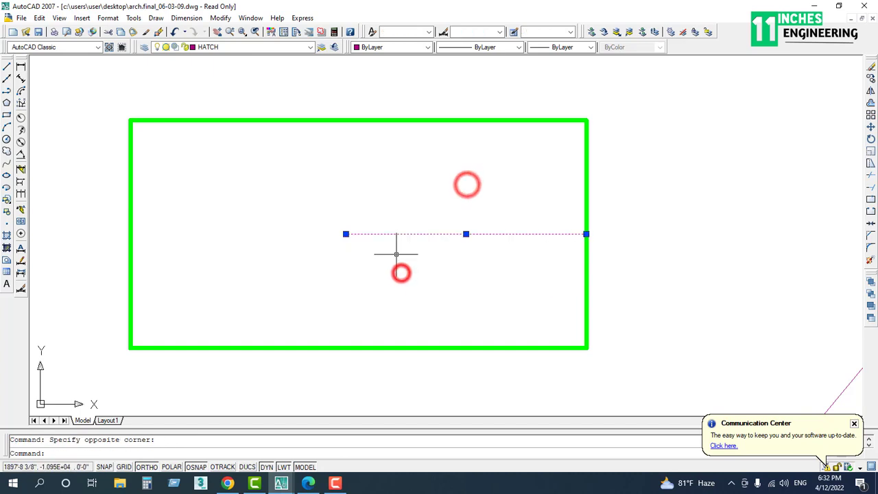
{"action": "key", "text": "Escape"}
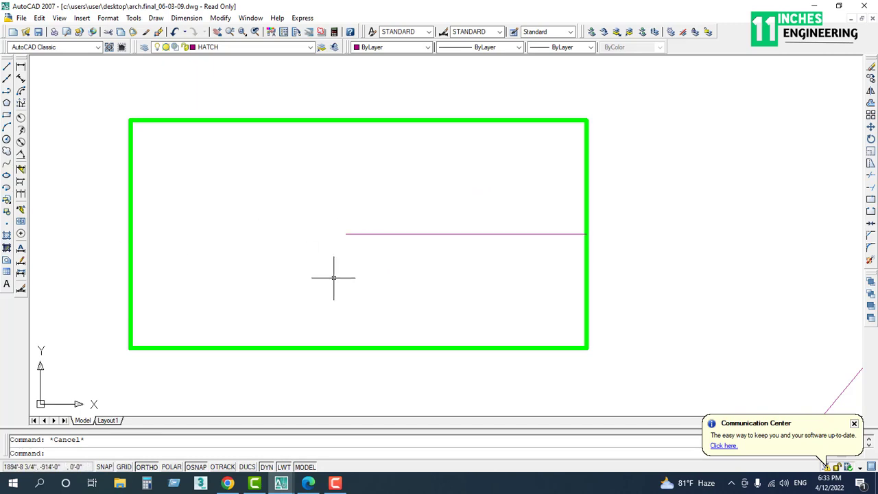
Step: Try to extend the green rectangle's left edge using the short horizontal line as the boundary edge
{"action": "type", "text": "ex"}
{"action": "key", "text": "Return"}
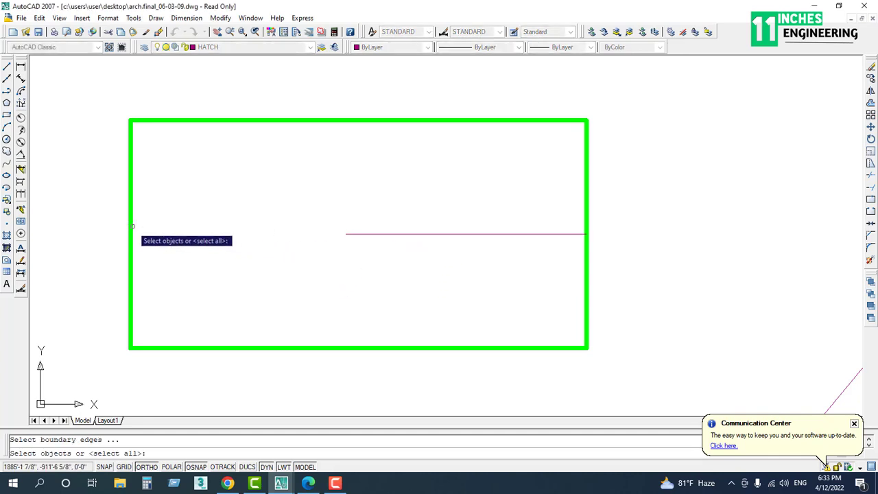
{"action": "left_click", "coordinate": [362, 234]}
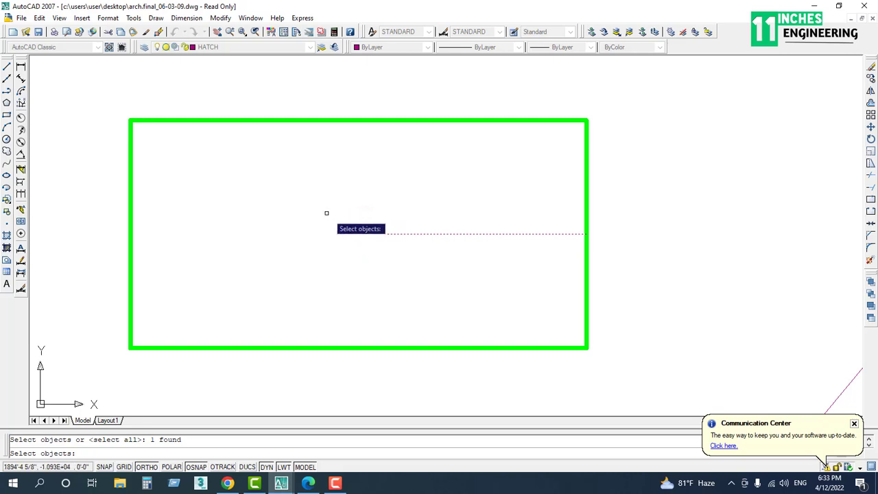
{"action": "key", "text": "Return"}
{"action": "left_click", "coordinate": [130, 238]}
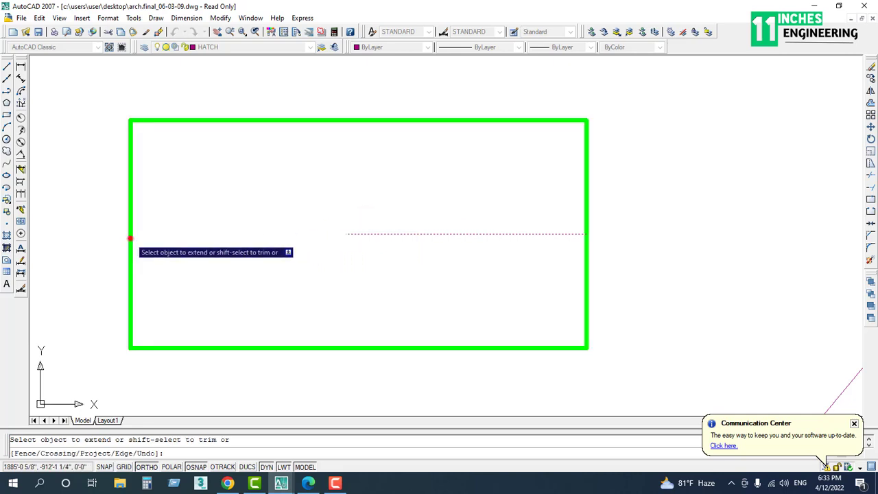
{"action": "left_click", "coordinate": [182, 249]}
{"action": "left_click", "coordinate": [106, 264]}
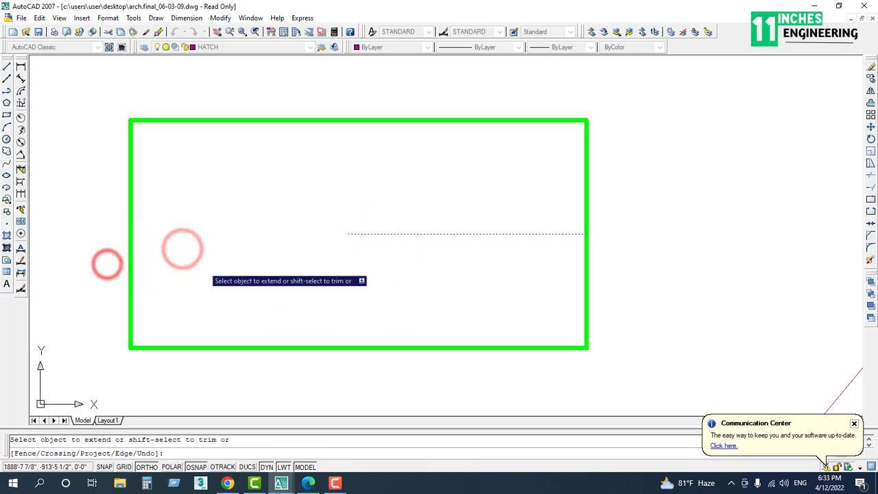
{"action": "key", "text": "Return"}
Step: Extend the short line to the rectangle's left edge with the green rectangle as boundary, and undo the extension
{"action": "type", "text": "ex"}
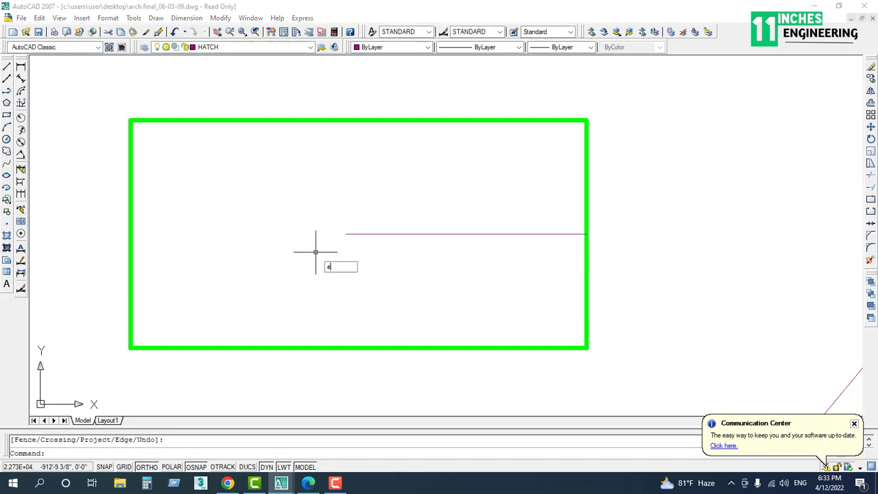
{"action": "key", "text": "Return"}
{"action": "left_click", "coordinate": [165, 227]}
{"action": "left_click", "coordinate": [88, 253]}
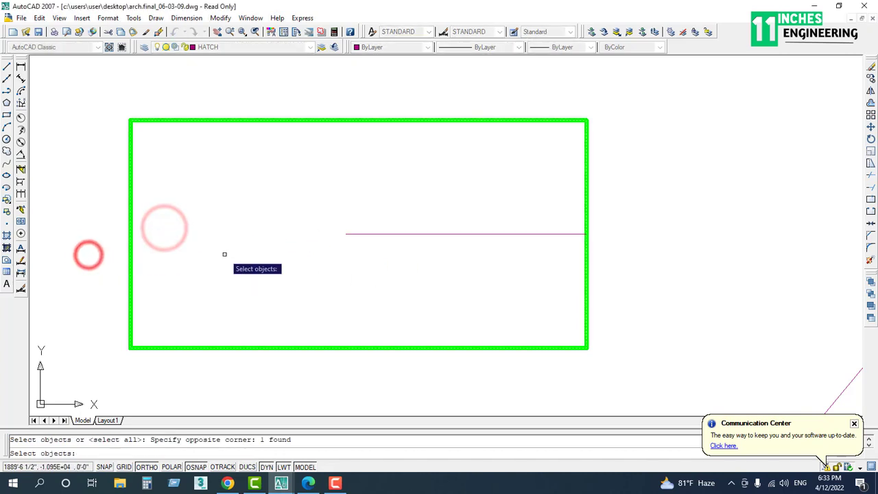
{"action": "key", "text": "Return"}
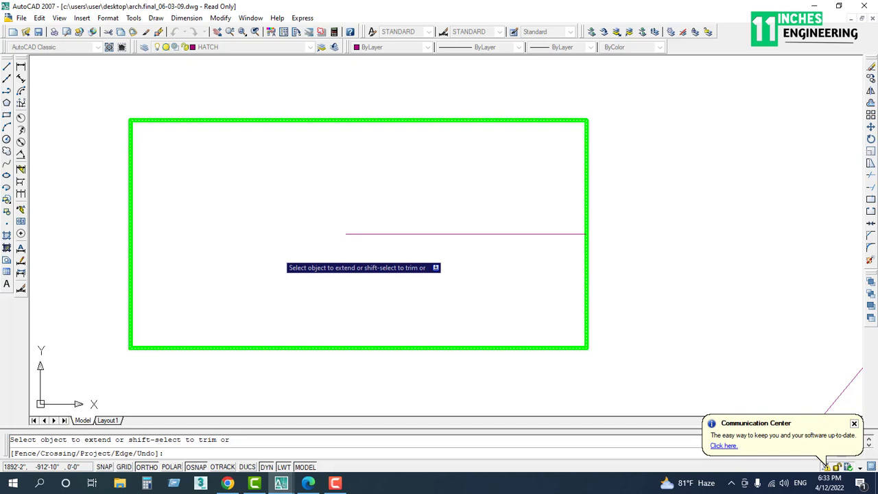
{"action": "left_click", "coordinate": [353, 234]}
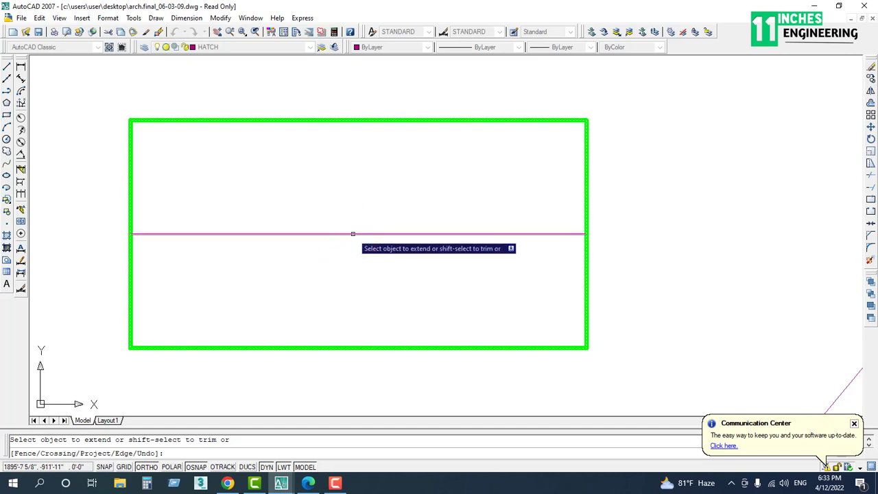
{"action": "key", "text": "Escape"}
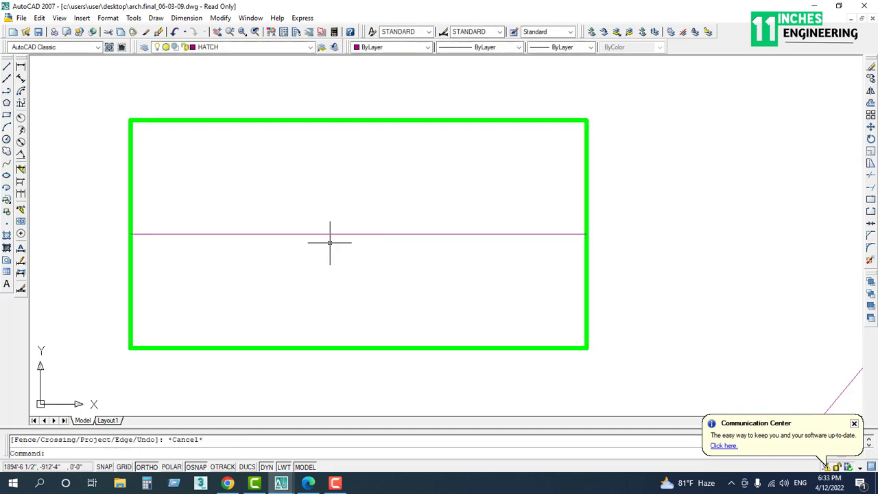
{"action": "key", "text": "ctrl+z"}
{"action": "key", "text": "Escape"}
Step: Extend the horizontal line to the left edge of the green rectangle, using the rectangle as the boundary edge
{"action": "type", "text": "e"}
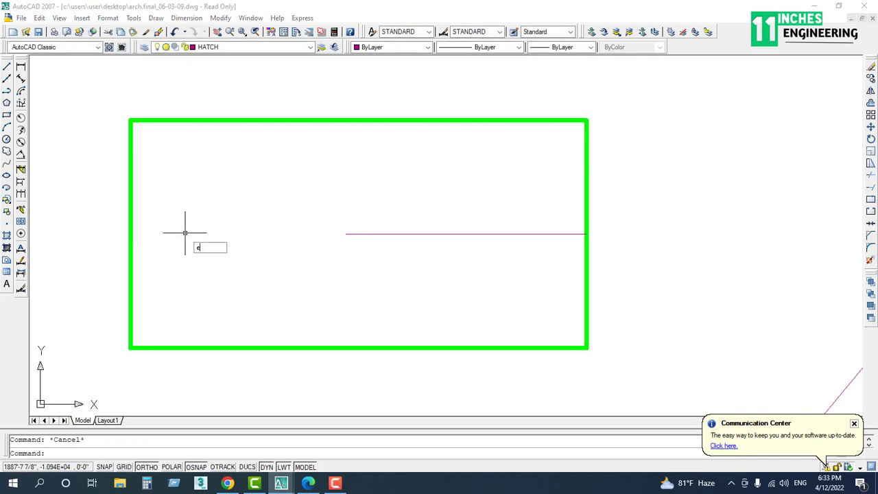
{"action": "type", "text": "x"}
{"action": "key", "text": "Return"}
{"action": "left_click", "coordinate": [130, 231]}
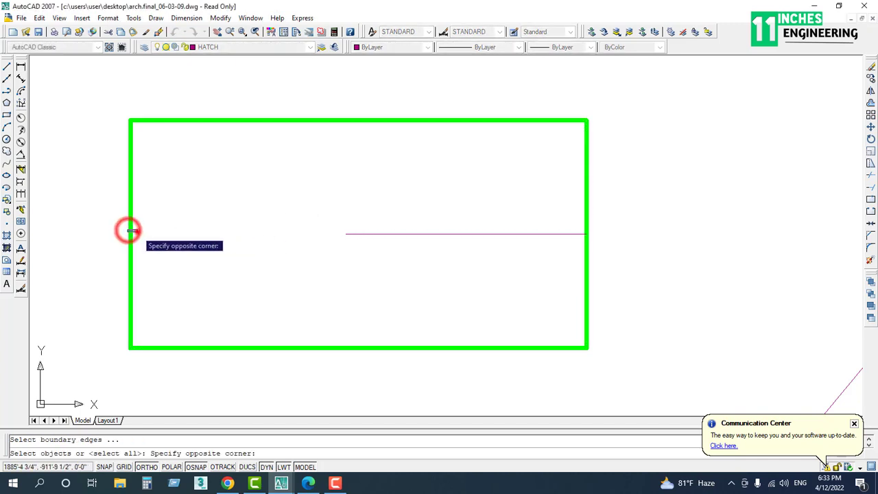
{"action": "left_click", "coordinate": [94, 262]}
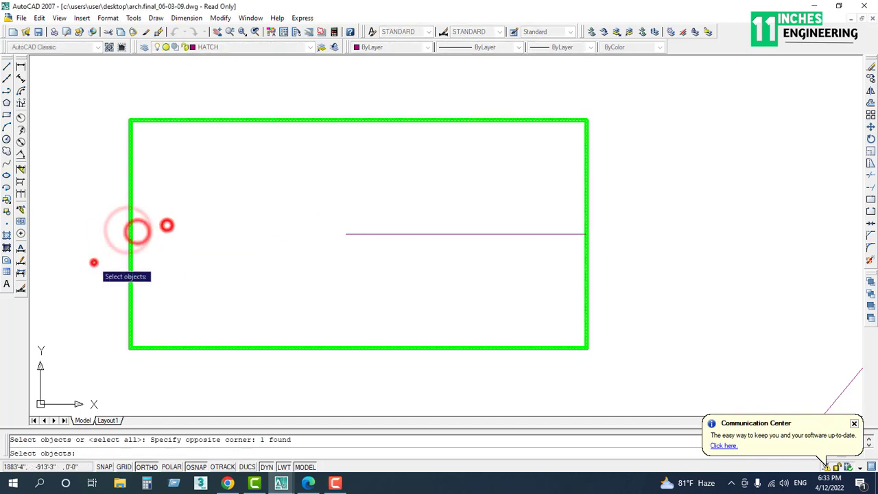
{"action": "key", "text": "Return"}
{"action": "left_click", "coordinate": [347, 234]}
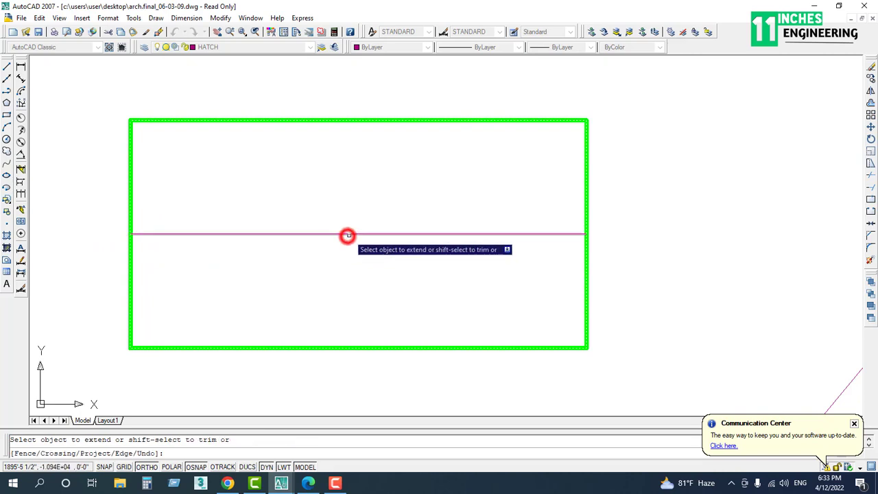
Step: Start a new hatch and choose the predefined AR-BRSTD brick pattern for it
{"action": "key", "text": "Escape"}
{"action": "scroll", "coordinate": [380, 210], "scroll_direction": "down", "scroll_amount": 2}
{"action": "type", "text": "h"}
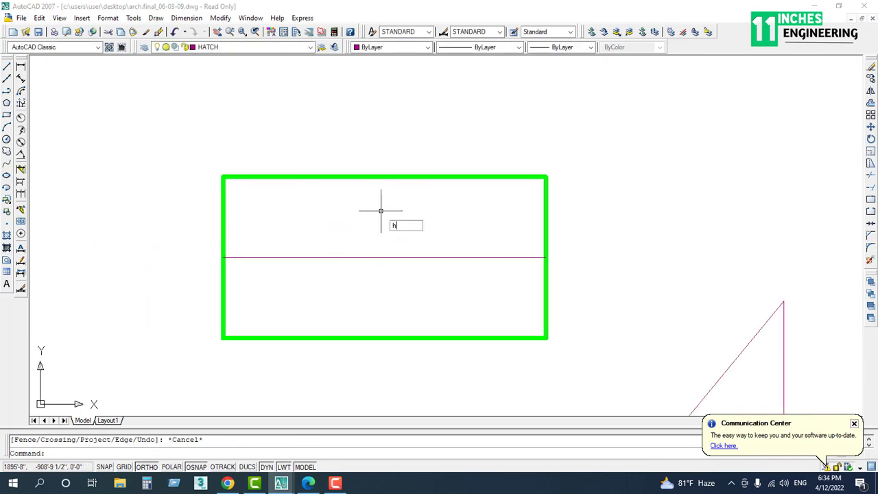
{"action": "key", "text": "Return"}
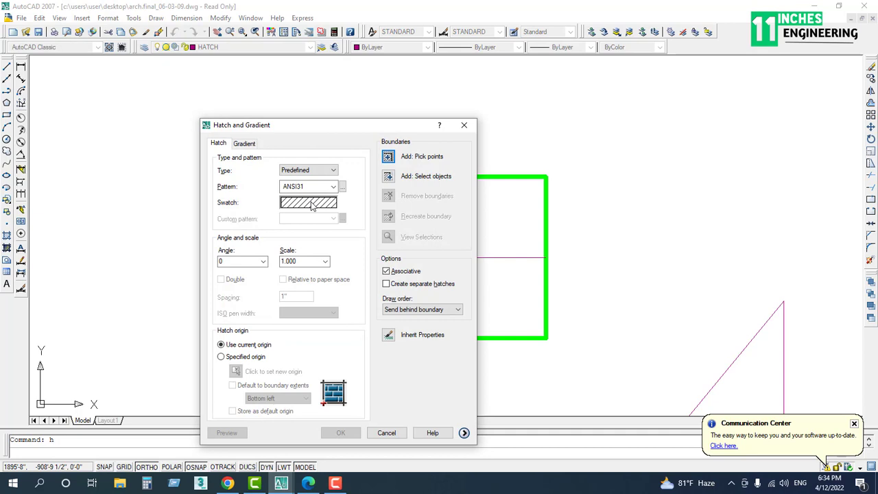
{"action": "left_click", "coordinate": [308, 202]}
{"action": "left_click", "coordinate": [275, 188]}
{"action": "left_click", "coordinate": [296, 189]}
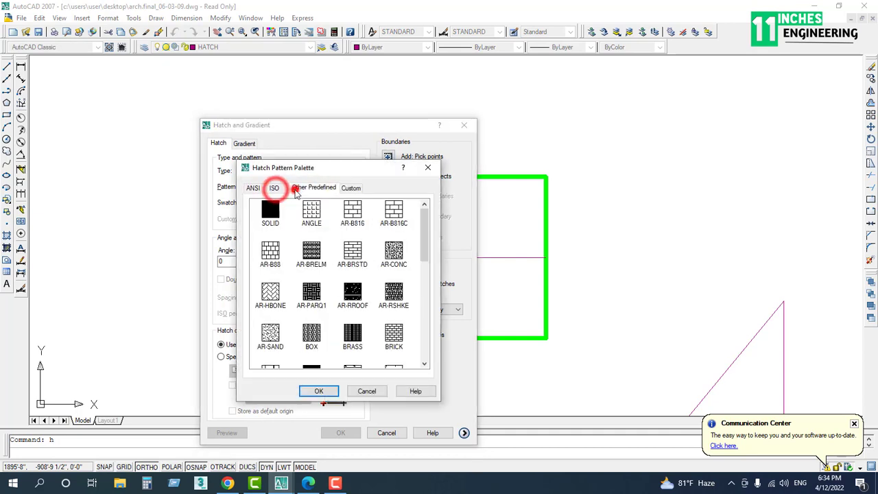
{"action": "left_click", "coordinate": [351, 188]}
{"action": "left_click", "coordinate": [314, 188]}
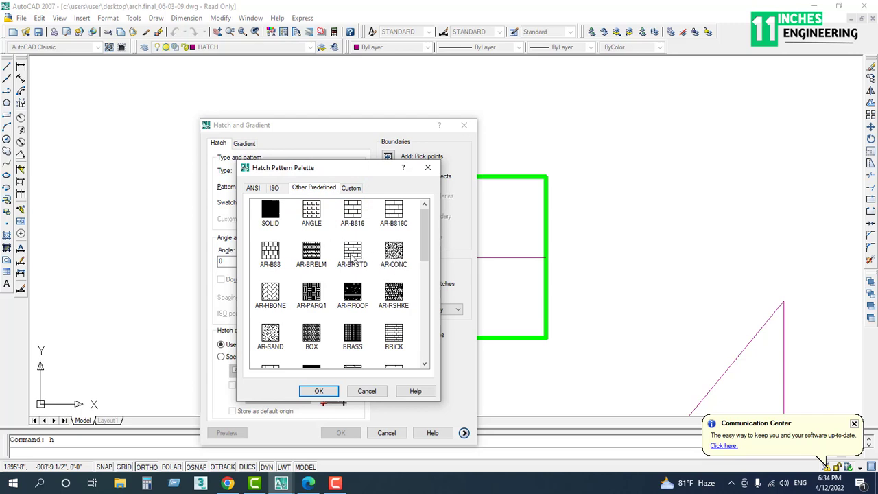
{"action": "left_click", "coordinate": [353, 251]}
{"action": "left_click", "coordinate": [319, 391]}
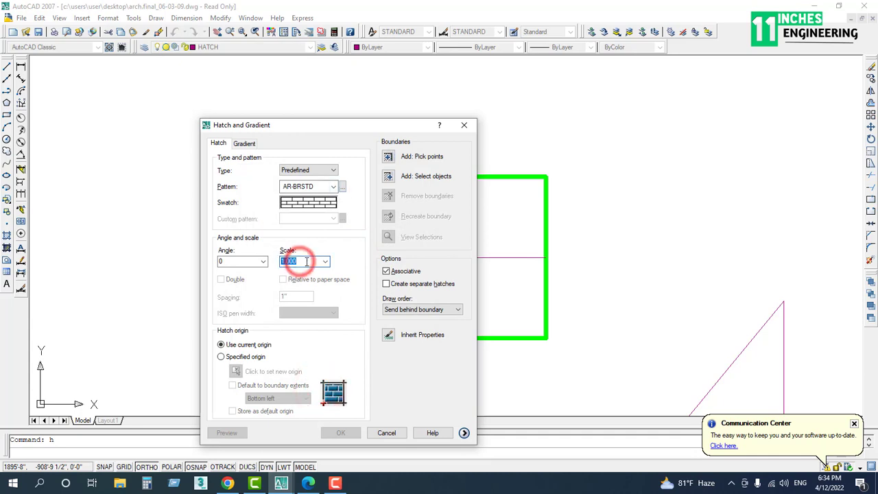
Step: Set the hatch scale to 20 and fill the area above the horizontal line in the green rectangle
{"action": "type", "text": "20"}
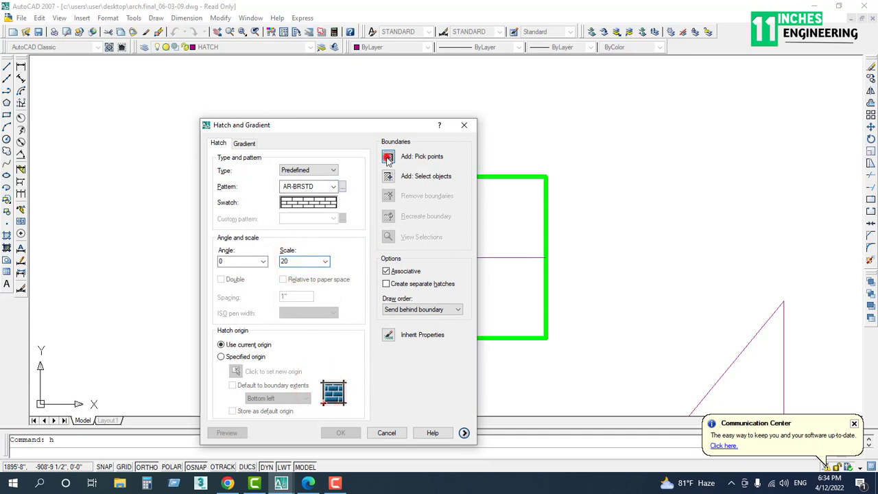
{"action": "left_click", "coordinate": [388, 157]}
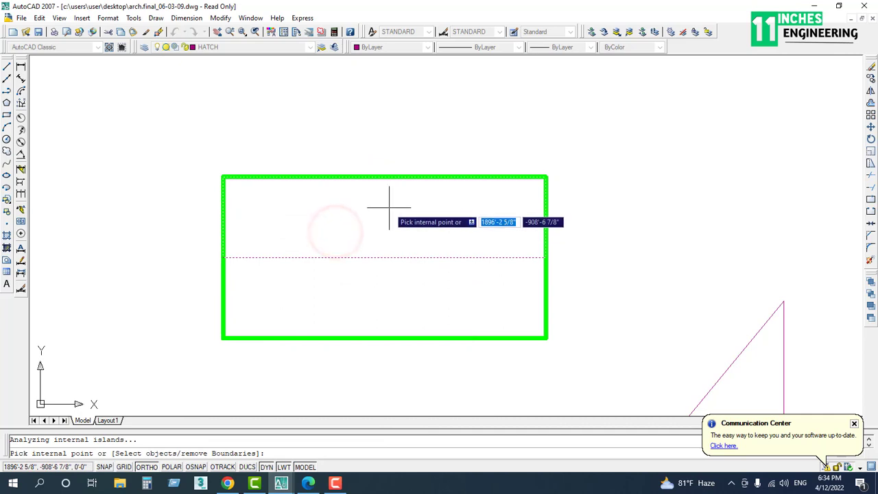
{"action": "key", "text": "Return"}
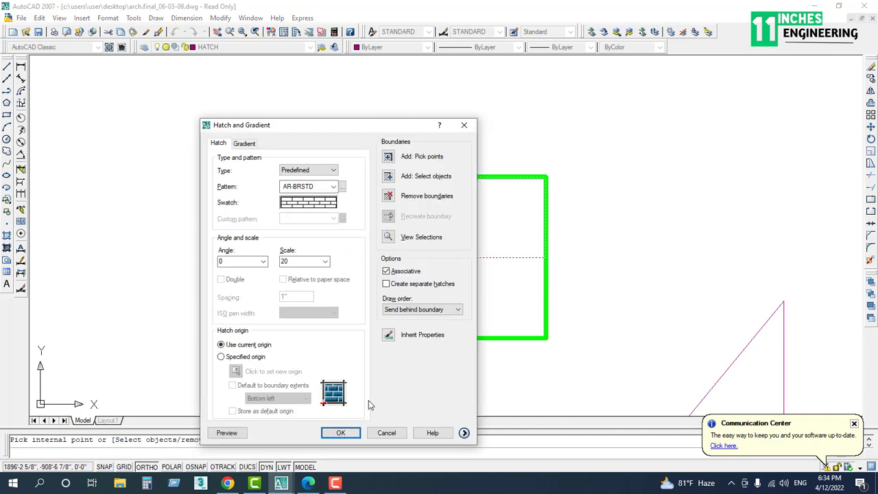
{"action": "left_click", "coordinate": [349, 429]}
{"action": "scroll", "coordinate": [371, 226], "scroll_direction": "up", "scroll_amount": 2}
{"action": "middle_click_drag", "start_coordinate": [440, 242], "coordinate": [427, 309]}
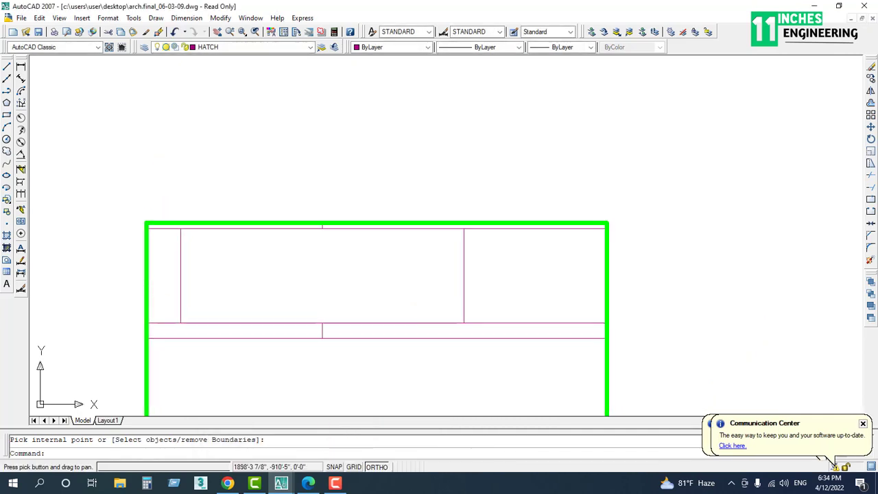
{"action": "left_click", "coordinate": [464, 267]}
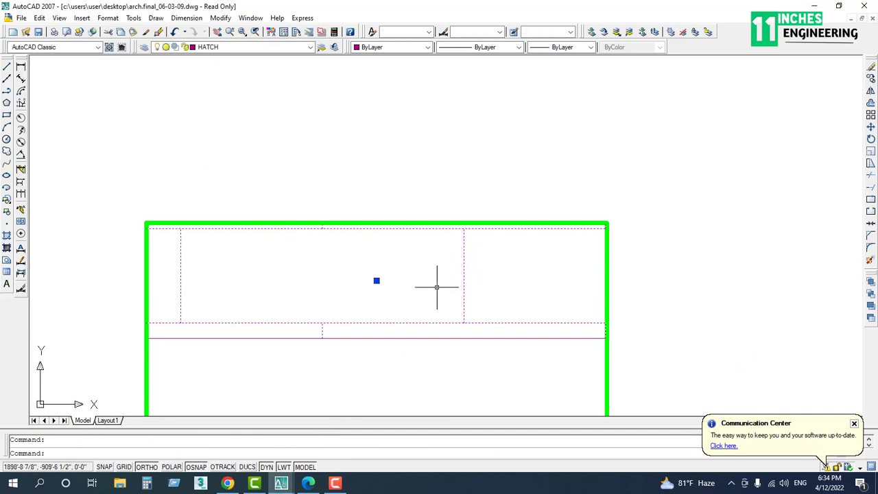
{"action": "left_click", "coordinate": [461, 279]}
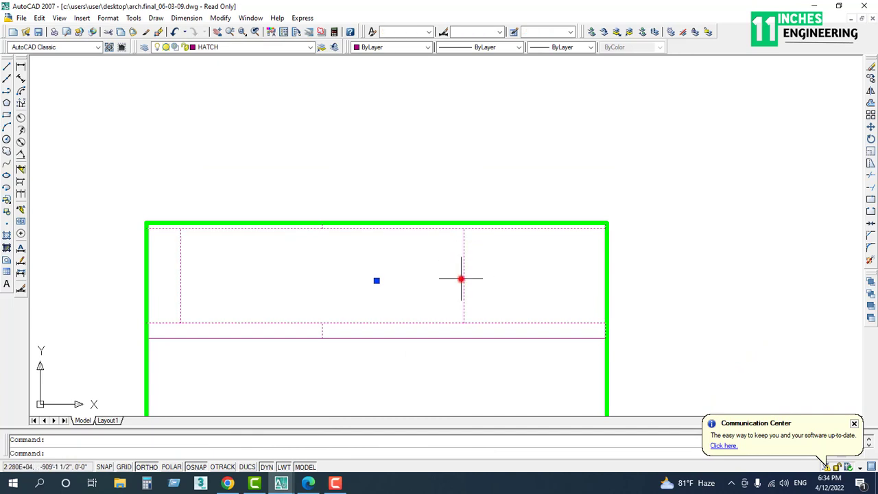
{"action": "key", "text": "Escape"}
{"action": "key", "text": "Escape"}
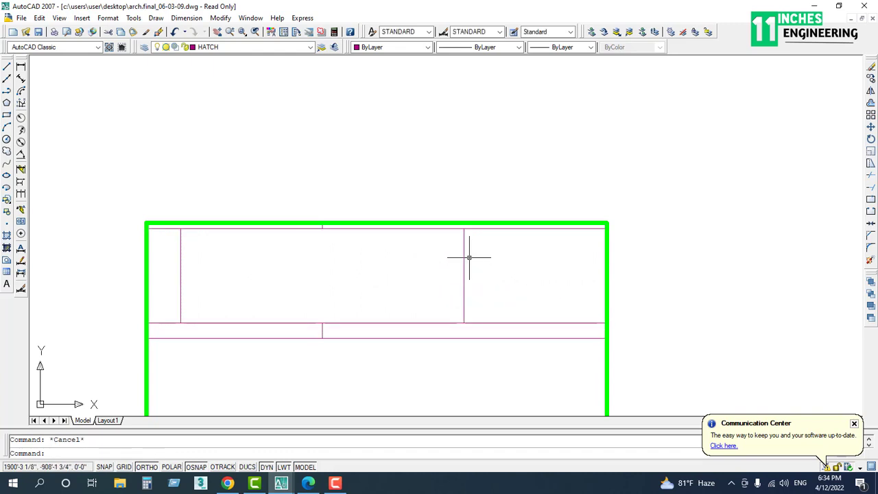
Step: Edit the brick hatch in the green rectangle and set its scale to 2
{"action": "scroll", "coordinate": [368, 345], "scroll_direction": "down", "scroll_amount": 5}
{"action": "scroll", "coordinate": [373, 294], "scroll_direction": "up", "scroll_amount": 4}
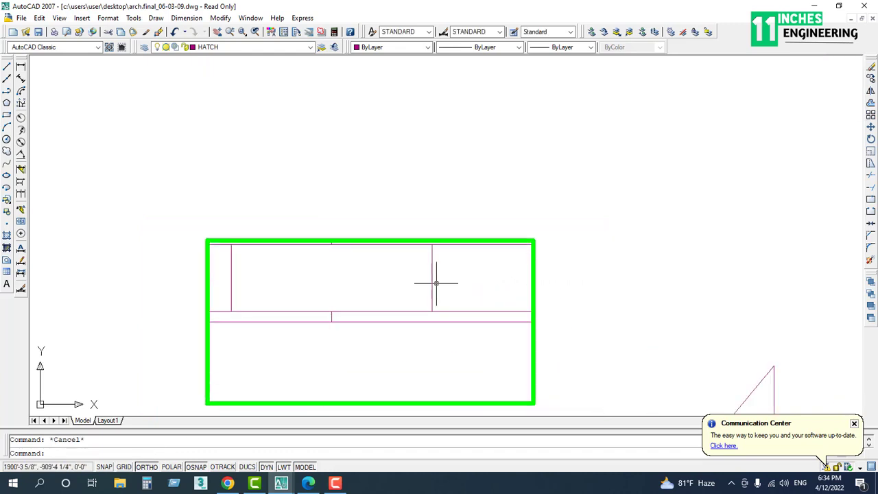
{"action": "double_click", "coordinate": [436, 283]}
{"action": "double_click", "coordinate": [297, 260]}
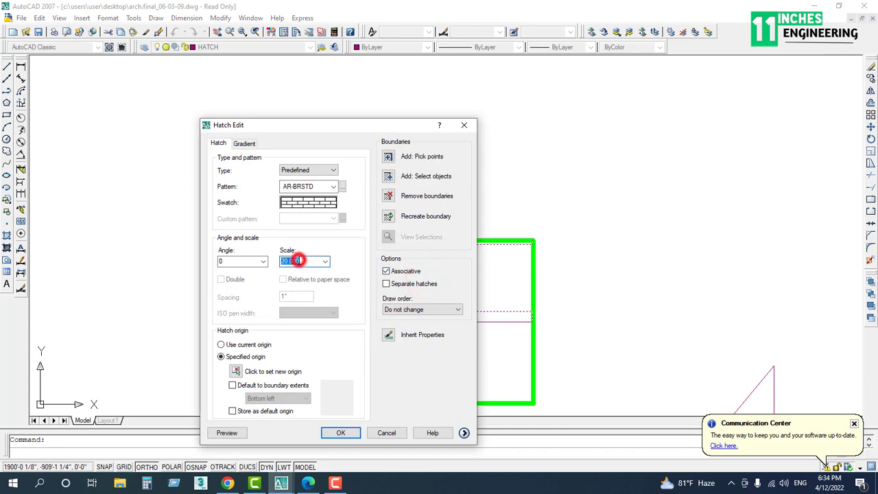
{"action": "type", "text": "2"}
{"action": "left_click", "coordinate": [342, 433]}
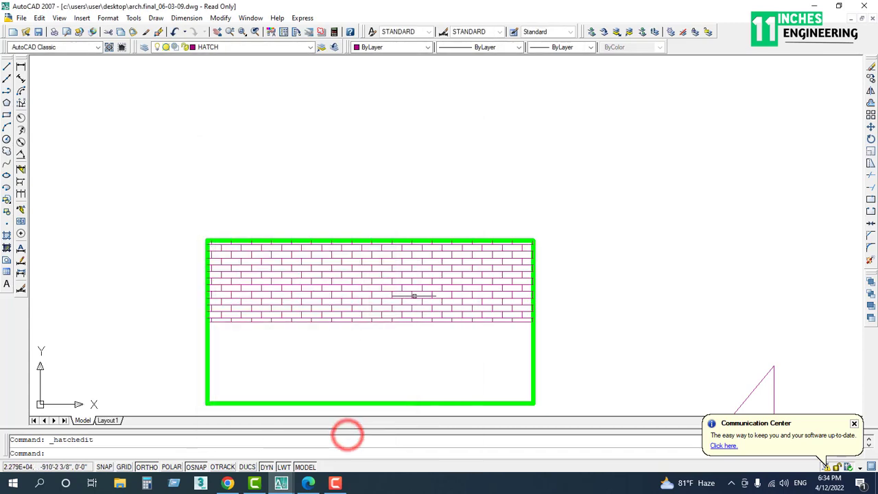
{"action": "scroll", "coordinate": [354, 314], "scroll_direction": "up", "scroll_amount": 3}
{"action": "left_click", "coordinate": [353, 229]}
{"action": "scroll", "coordinate": [344, 267], "scroll_direction": "down", "scroll_amount": 4}
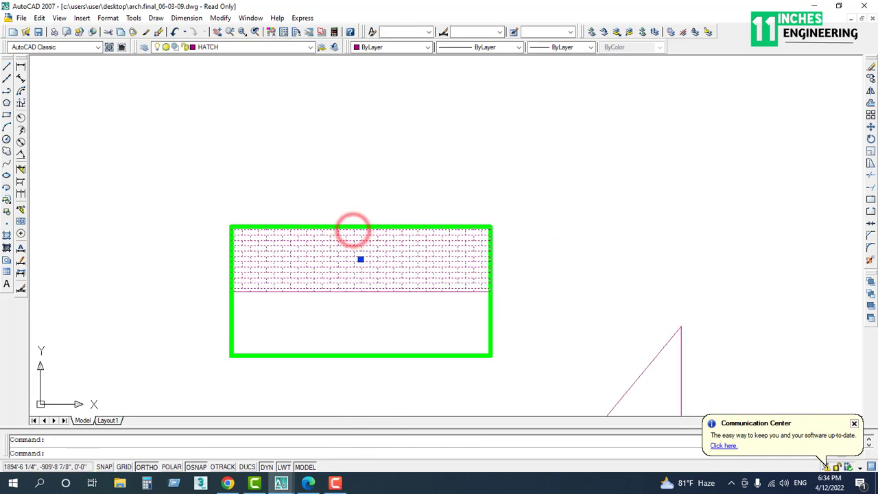
{"action": "middle_click_drag", "start_coordinate": [344, 266], "coordinate": [310, 170]}
{"action": "key", "text": "Escape"}
{"action": "middle_click_drag", "start_coordinate": [294, 247], "coordinate": [291, 273]}
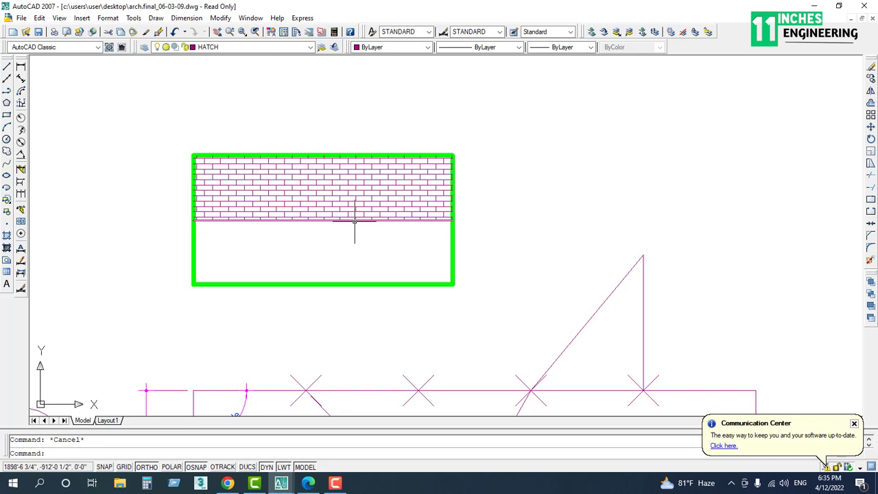
Step: Open the brick hatch for editing with the HE command and change its pattern to AR-CONC
{"action": "left_click", "coordinate": [278, 196]}
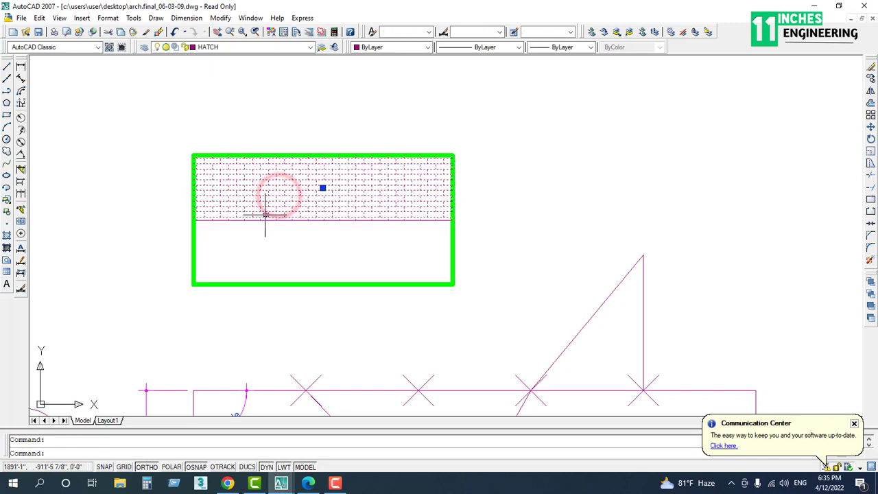
{"action": "type", "text": "he"}
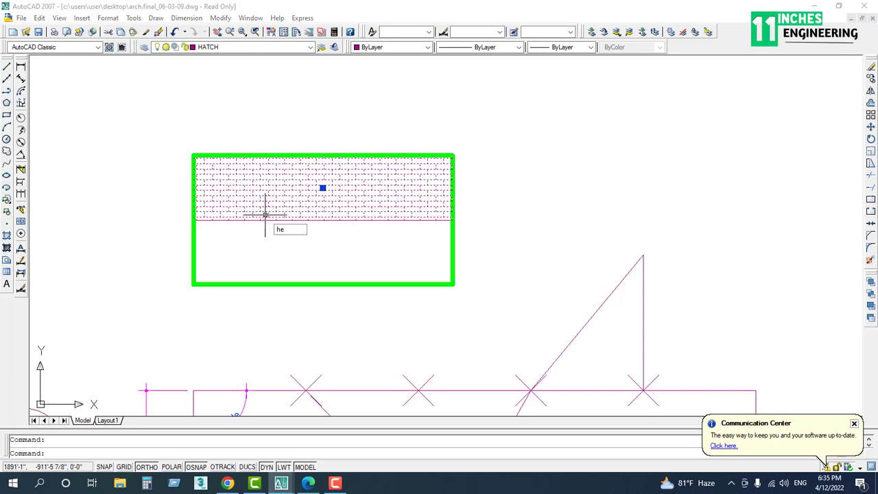
{"action": "key", "text": "Return"}
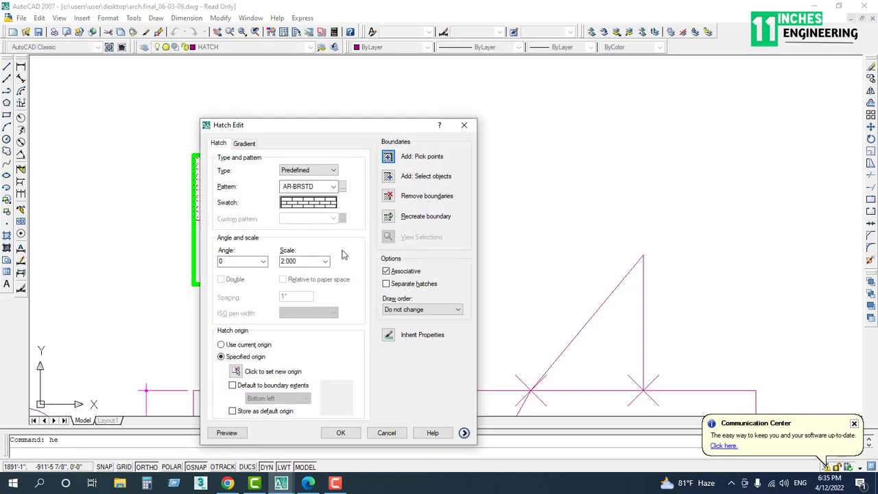
{"action": "left_click", "coordinate": [327, 211]}
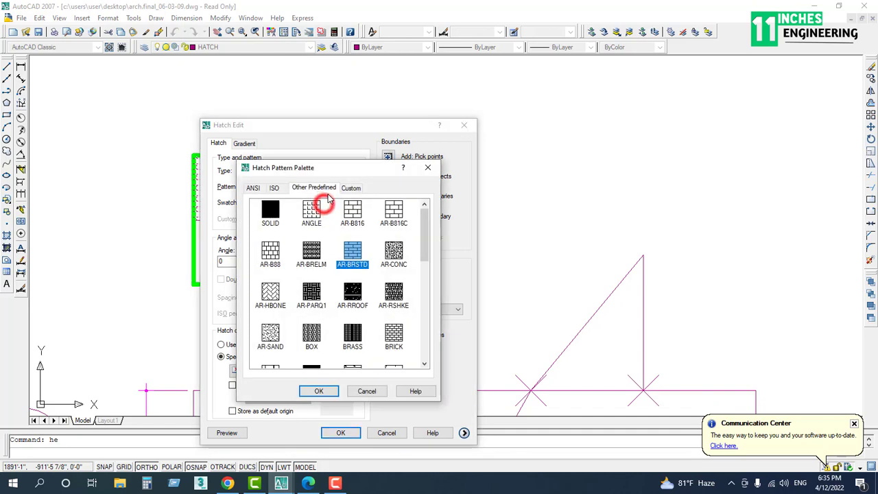
{"action": "left_click", "coordinate": [393, 252]}
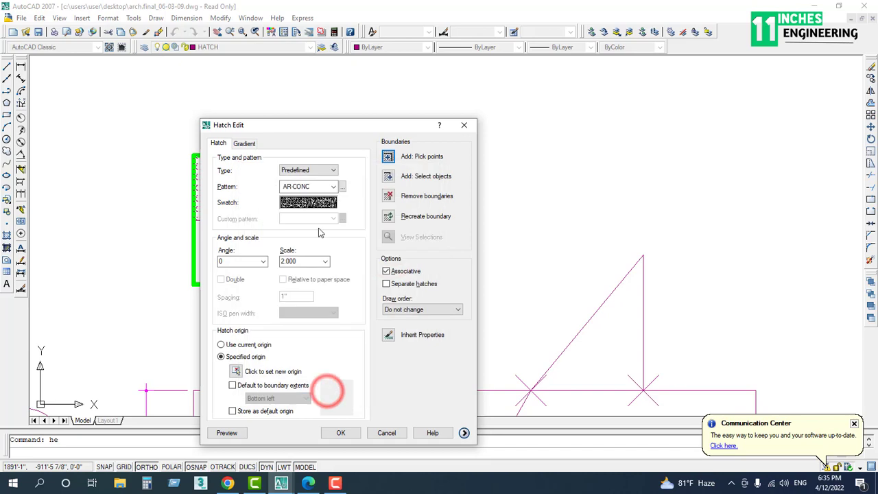
Step: Set the AR-CONC hatch's scale to 3 and its angle to 4, and apply the edit
{"action": "double_click", "coordinate": [304, 260]}
{"action": "type", "text": "3"}
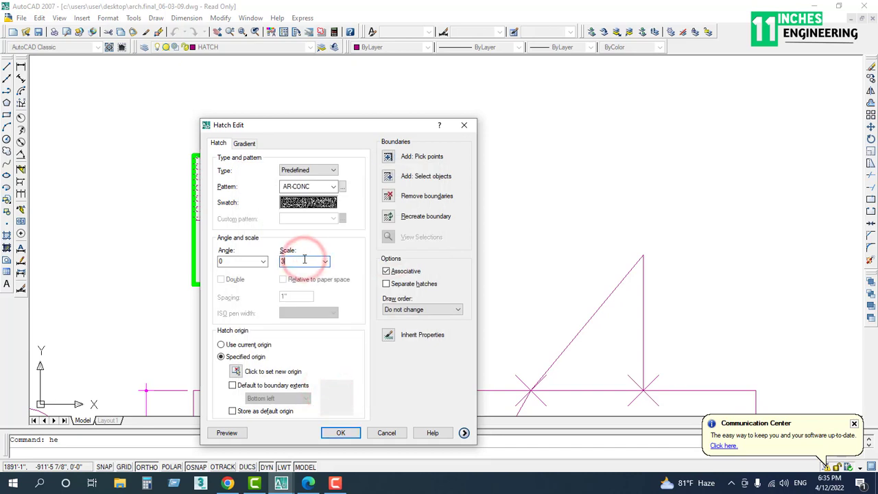
{"action": "double_click", "coordinate": [236, 259]}
{"action": "type", "text": "4"}
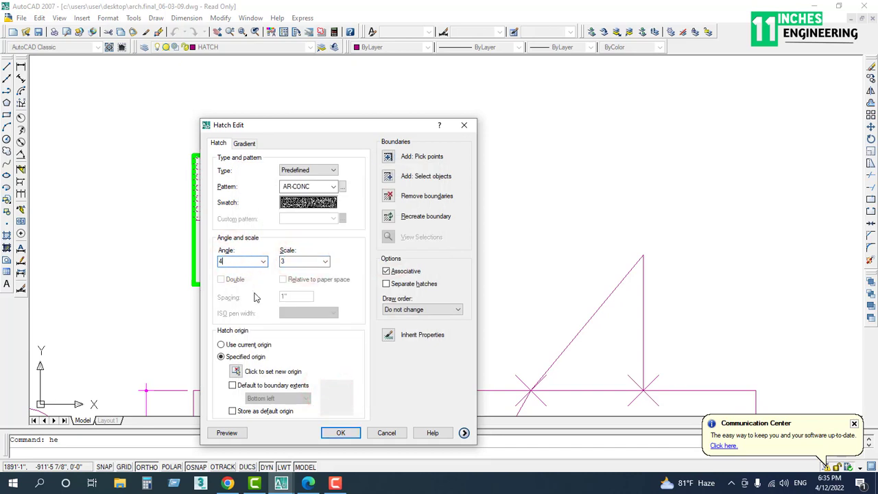
{"action": "left_click", "coordinate": [342, 438]}
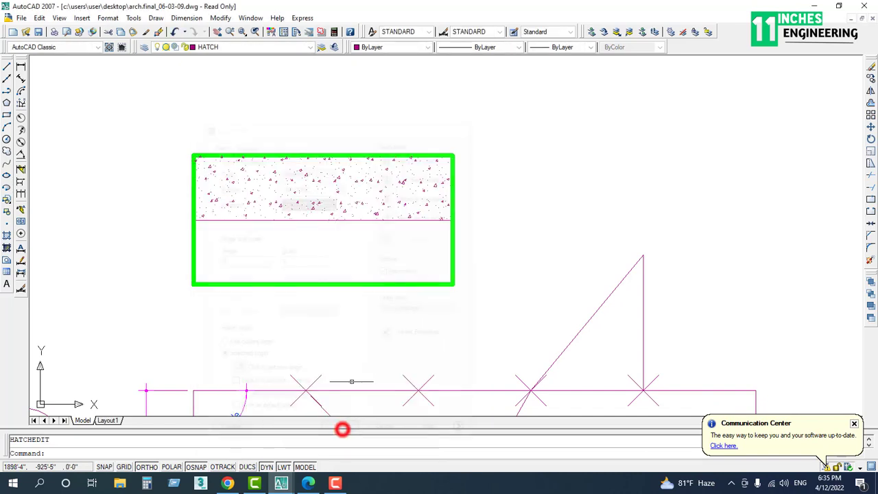
{"action": "scroll", "coordinate": [384, 223], "scroll_direction": "up", "scroll_amount": 3}
{"action": "middle_click_drag", "start_coordinate": [384, 223], "coordinate": [393, 224]}
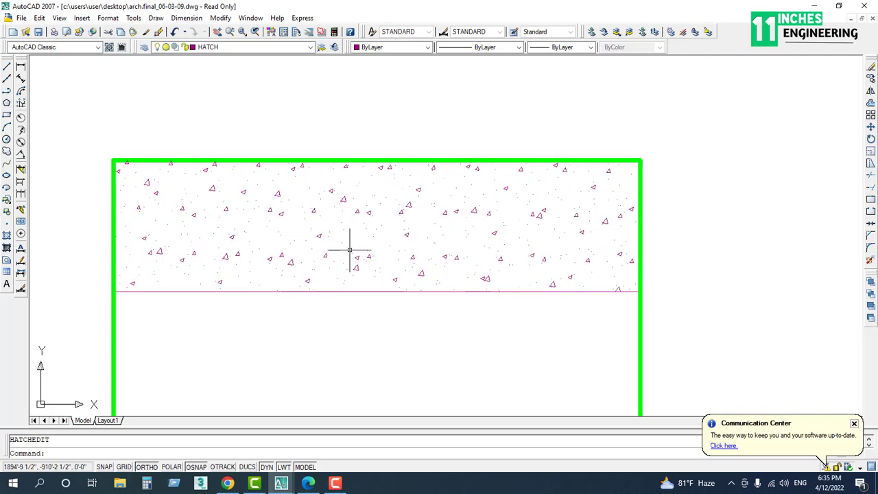
{"action": "key", "text": "Escape"}
{"action": "scroll", "coordinate": [350, 250], "scroll_direction": "down", "scroll_amount": 4}
{"action": "middle_click_drag", "start_coordinate": [474, 267], "coordinate": [370, 261]}
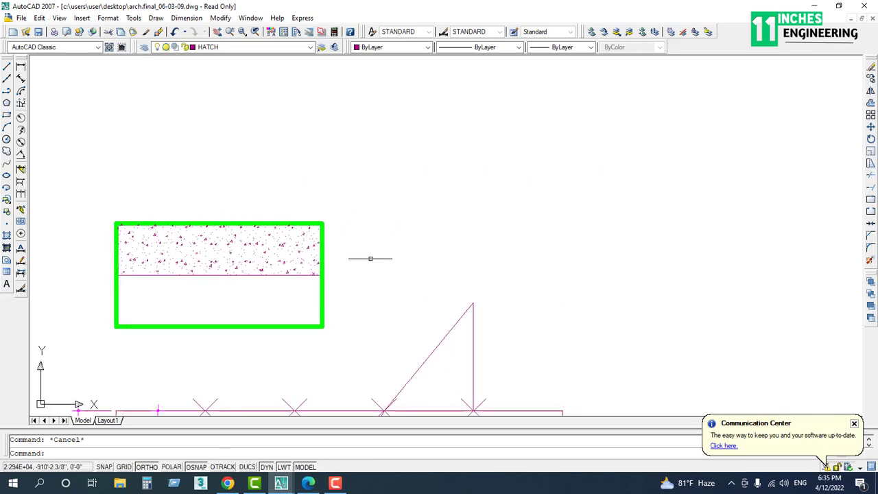
Step: Start the Insert command and choose the drawing ARCH.FINAL_06-03-09 from the Desktop as the block source
{"action": "type", "text": "I"}
{"action": "key", "text": "Return"}
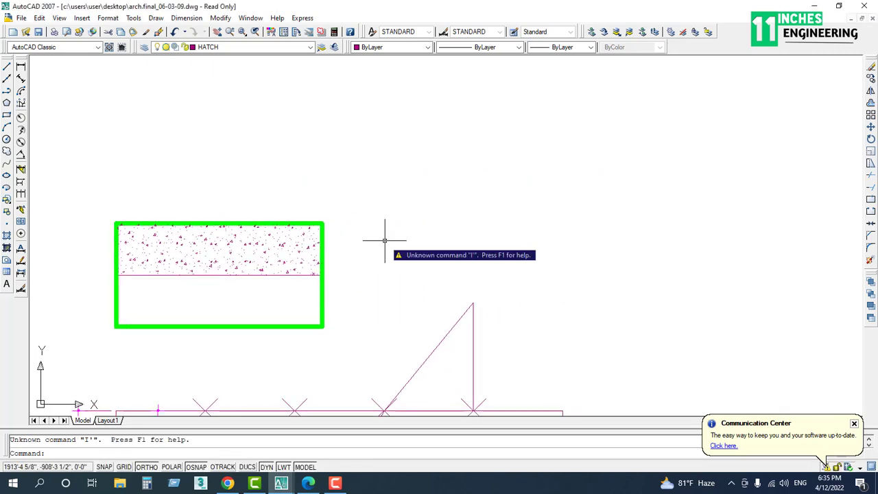
{"action": "type", "text": "i"}
{"action": "key", "text": "Return"}
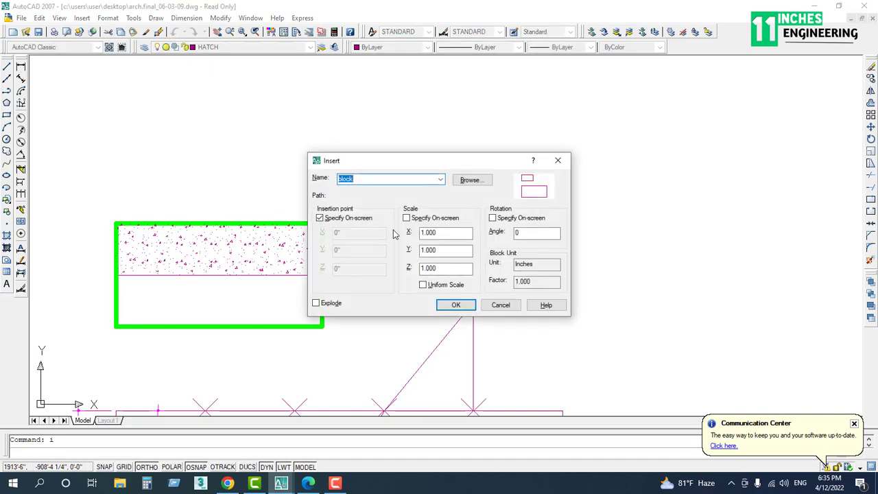
{"action": "left_click", "coordinate": [466, 183]}
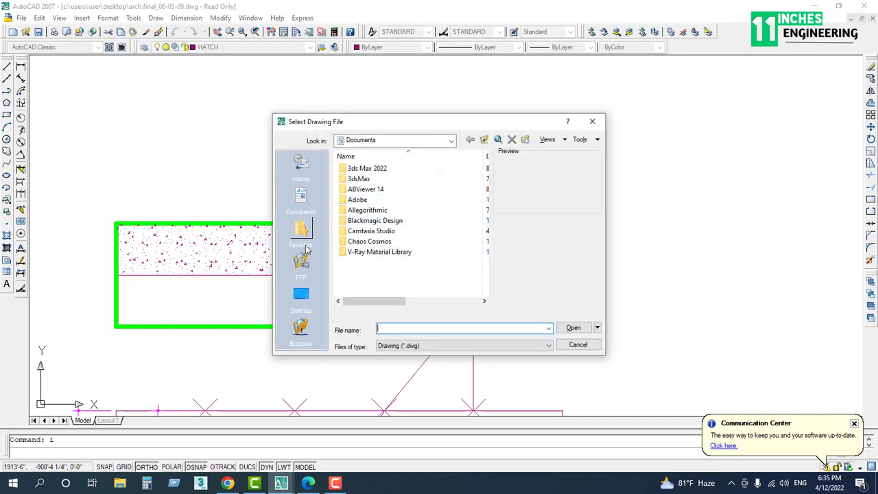
{"action": "left_click", "coordinate": [302, 295]}
{"action": "left_click", "coordinate": [374, 222]}
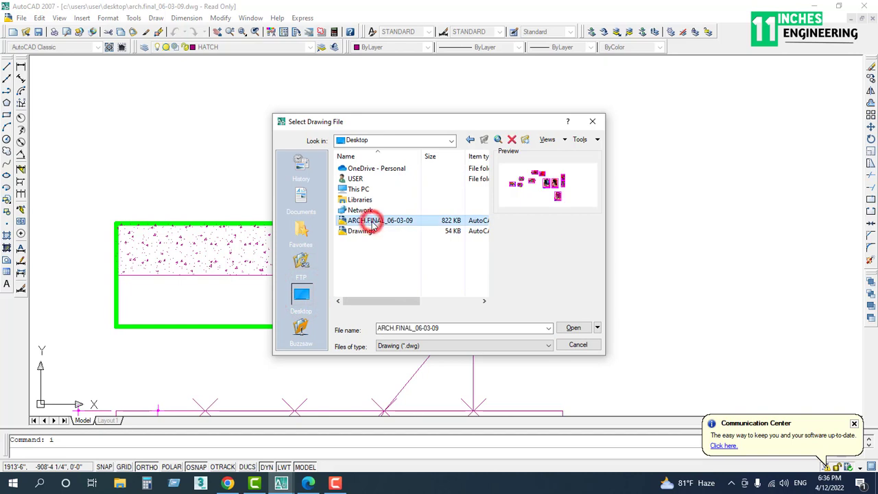
{"action": "left_click", "coordinate": [366, 232]}
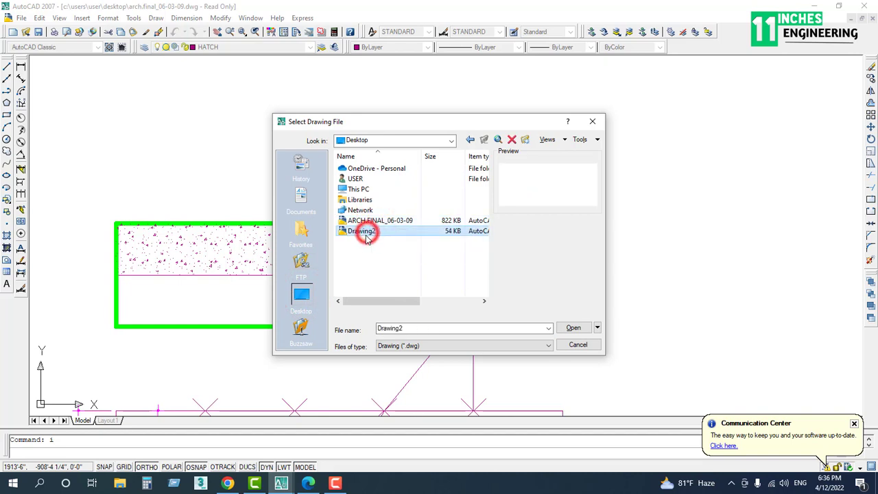
{"action": "left_click", "coordinate": [368, 221]}
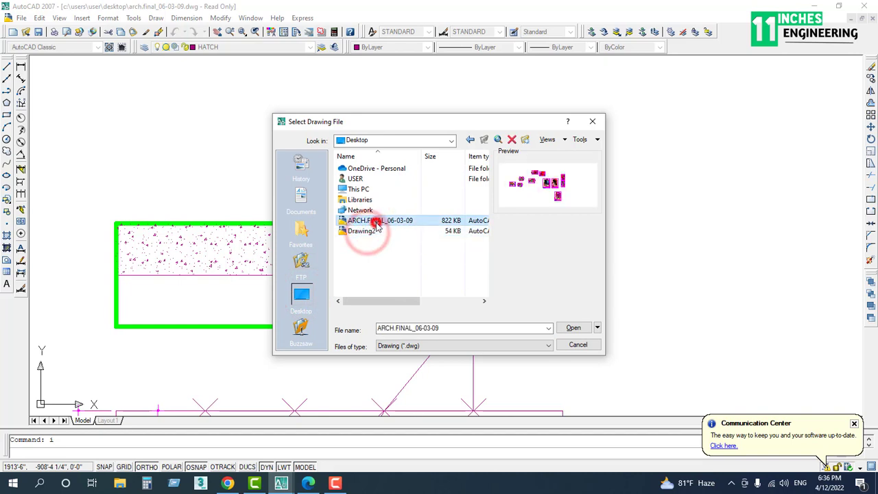
{"action": "left_click", "coordinate": [573, 328]}
Step: Accept the insertion settings and place the block in the empty area beside the closed L-shaped outline
{"action": "left_click", "coordinate": [455, 304]}
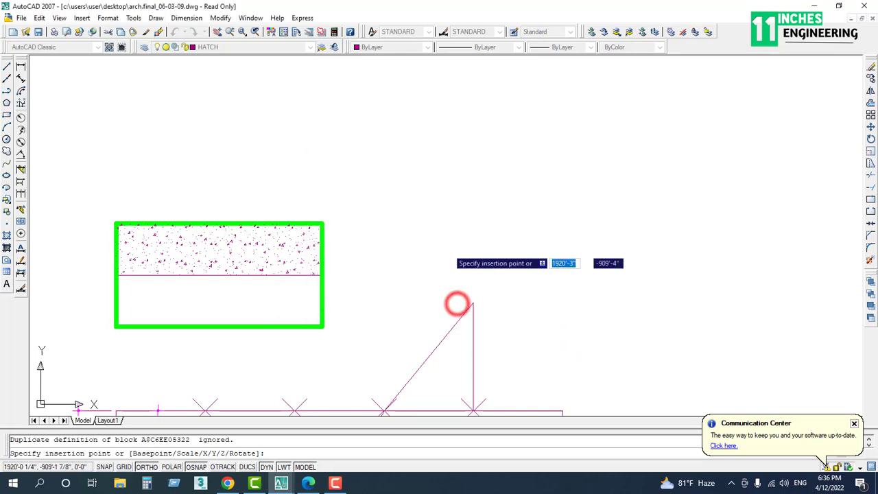
{"action": "scroll", "coordinate": [457, 303], "scroll_direction": "down", "scroll_amount": 5}
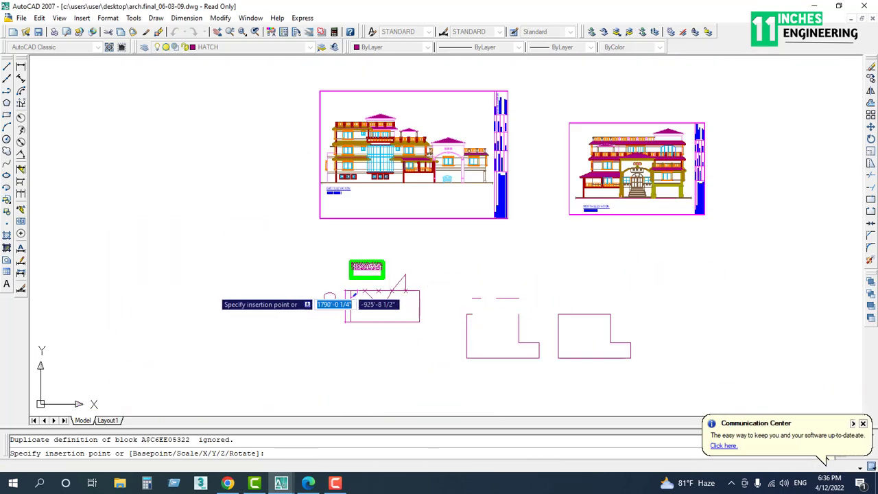
{"action": "middle_click_drag", "start_coordinate": [615, 300], "coordinate": [449, 307]}
{"action": "scroll", "coordinate": [475, 286], "scroll_direction": "down", "scroll_amount": 1}
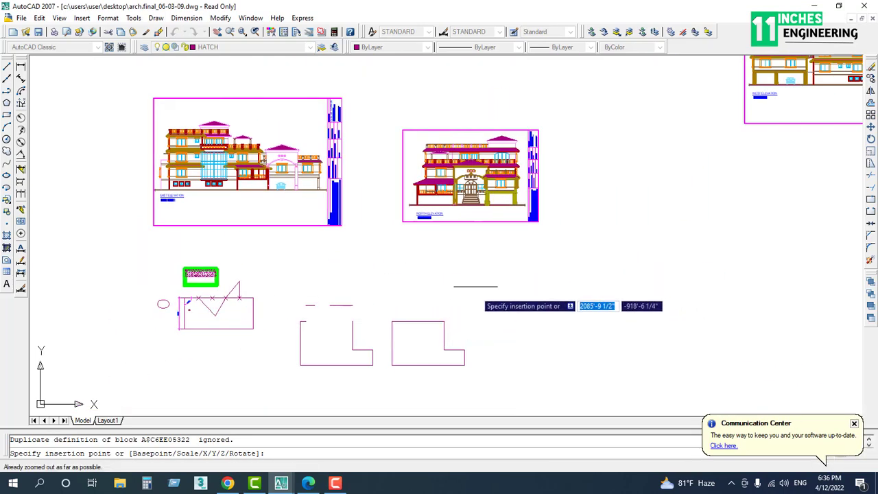
{"action": "left_click", "coordinate": [525, 313]}
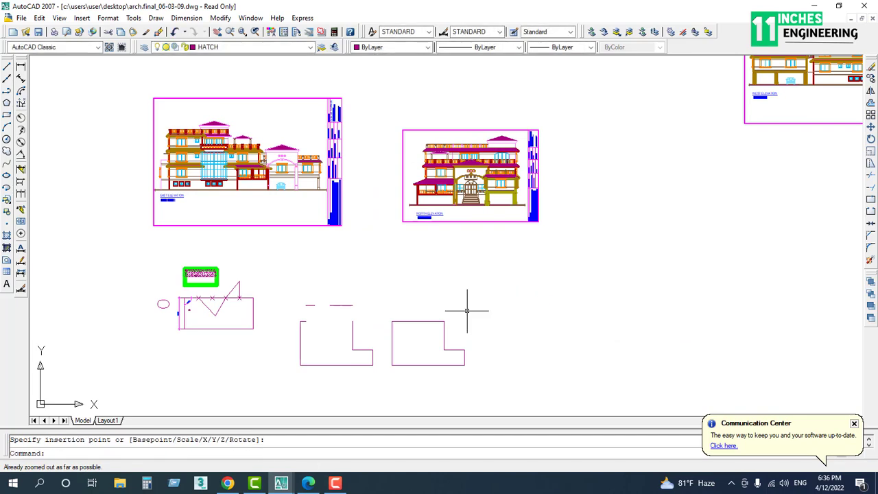
Step: Zoom to show the whole drawing, find the inserted block and look over its sheets
{"action": "type", "text": "z"}
{"action": "key", "text": "Return"}
{"action": "type", "text": "a"}
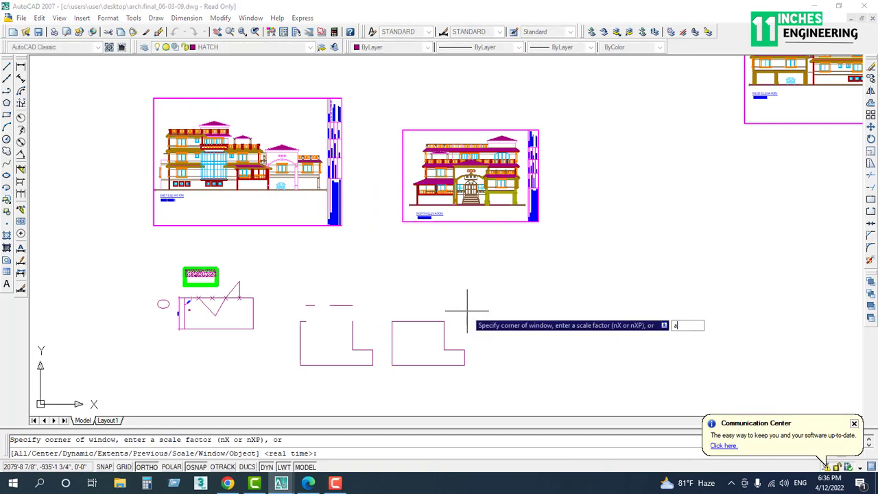
{"action": "key", "text": "Return"}
{"action": "scroll", "coordinate": [268, 221], "scroll_direction": "up", "scroll_amount": 4}
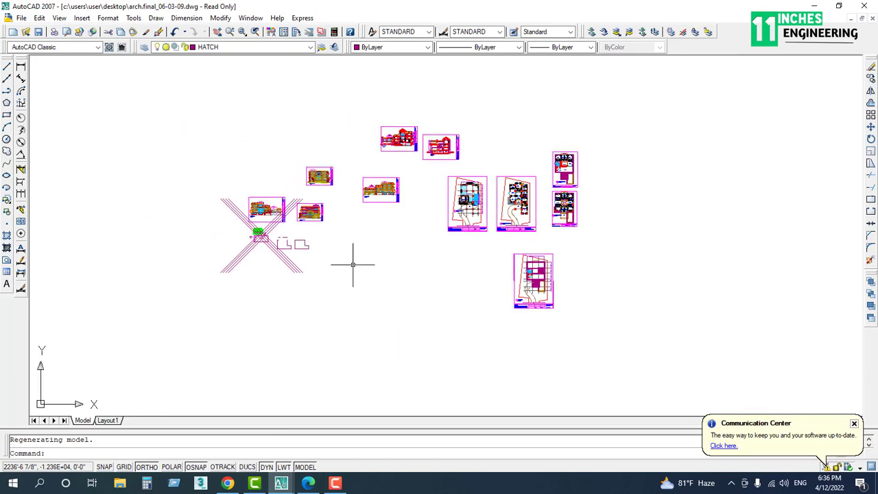
{"action": "scroll", "coordinate": [345, 272], "scroll_direction": "up", "scroll_amount": 5}
{"action": "scroll", "coordinate": [209, 238], "scroll_direction": "down", "scroll_amount": 10}
{"action": "middle_click_drag", "start_coordinate": [491, 277], "coordinate": [411, 244]}
{"action": "scroll", "coordinate": [316, 277], "scroll_direction": "up", "scroll_amount": 8}
{"action": "middle_click_drag", "start_coordinate": [321, 269], "coordinate": [397, 321]}
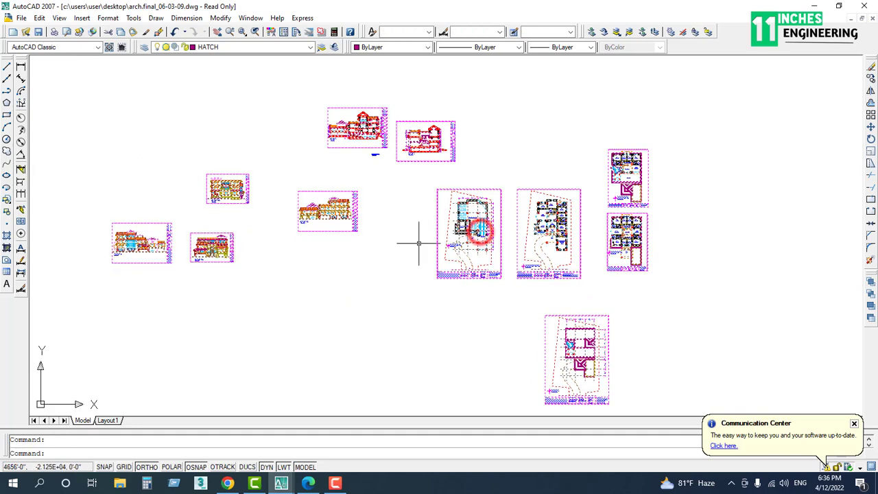
Step: Explode the inserted drawing block into its separate objects
{"action": "middle_click_drag", "start_coordinate": [308, 272], "coordinate": [368, 282]}
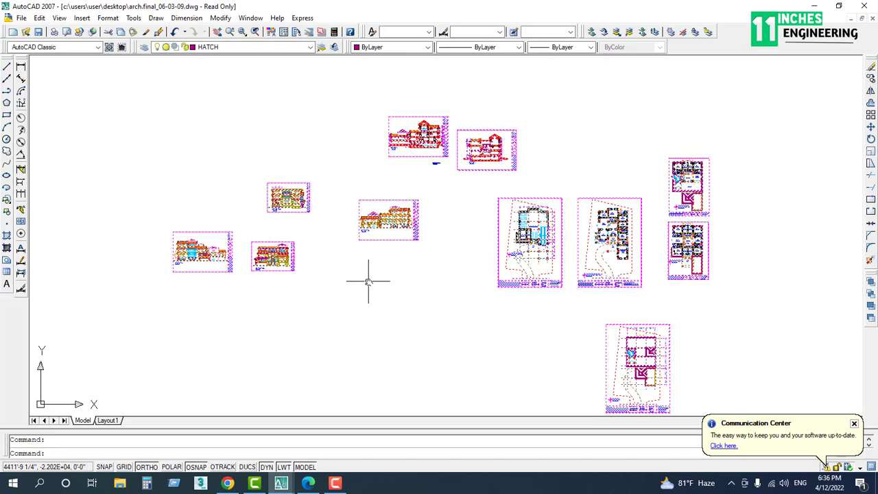
{"action": "scroll", "coordinate": [364, 236], "scroll_direction": "up", "scroll_amount": 5}
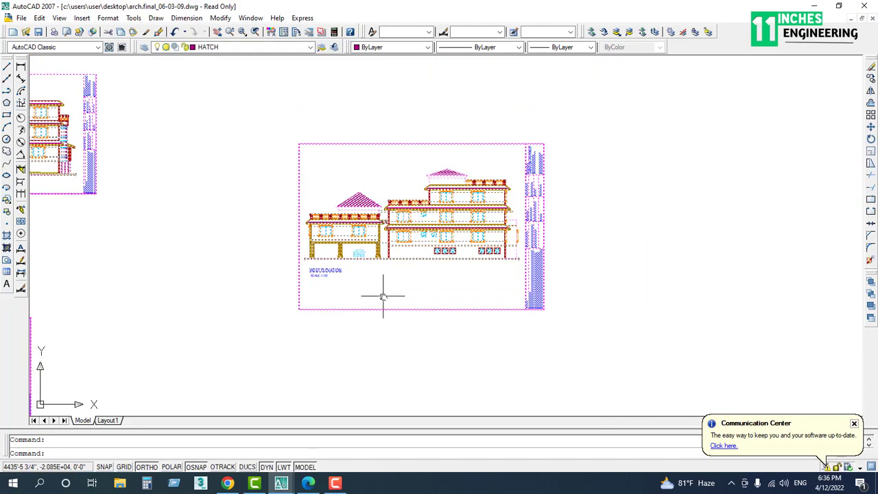
{"action": "scroll", "coordinate": [380, 292], "scroll_direction": "down", "scroll_amount": 4}
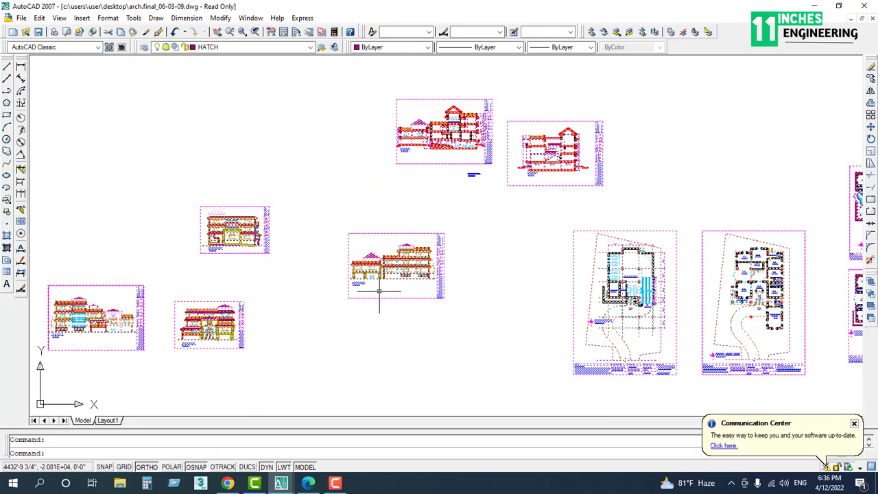
{"action": "middle_click_drag", "start_coordinate": [371, 299], "coordinate": [380, 258]}
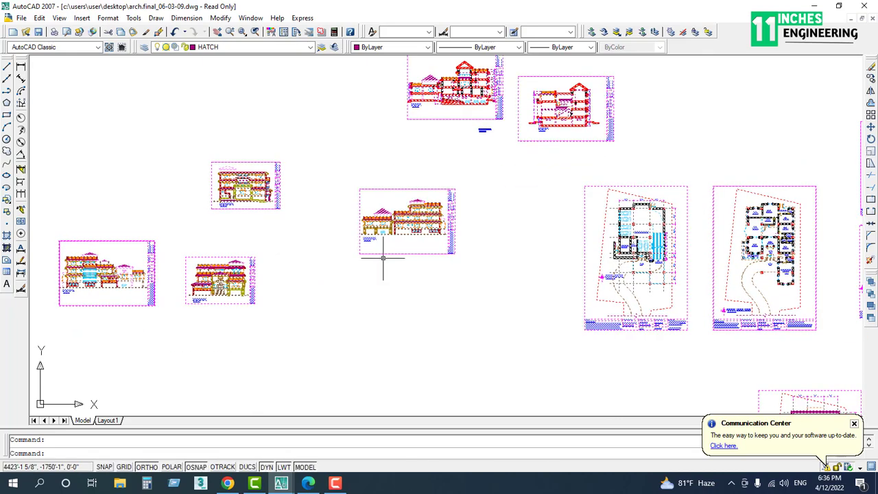
{"action": "key", "text": "Return"}
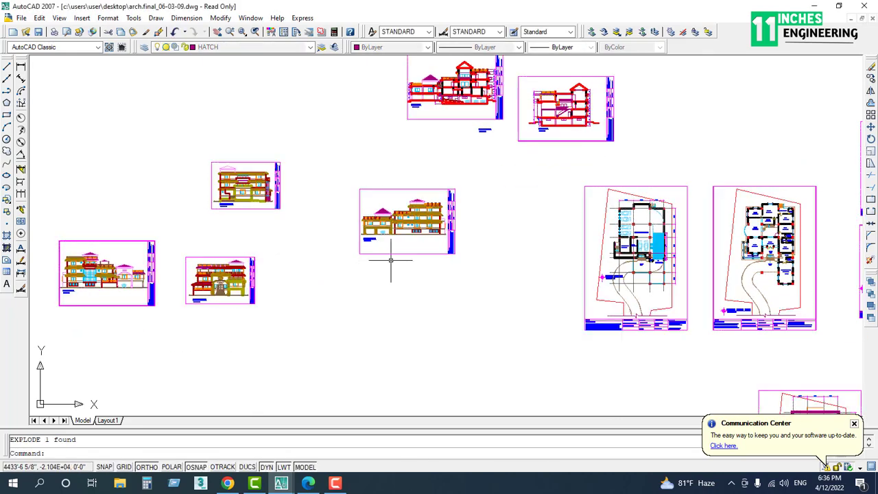
{"action": "left_click", "coordinate": [391, 248]}
{"action": "key", "text": "Return"}
Step: Check the exploded west elevation sheet by trying selections around its title block, and clear them
{"action": "scroll", "coordinate": [449, 228], "scroll_direction": "up", "scroll_amount": 6}
{"action": "left_click", "coordinate": [437, 278]}
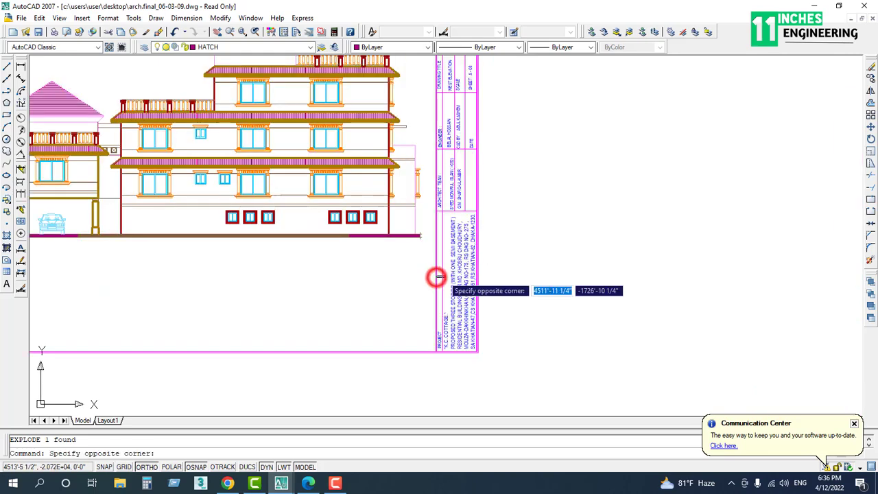
{"action": "key", "text": "Escape"}
{"action": "left_click", "coordinate": [503, 263]}
{"action": "left_click", "coordinate": [451, 298]}
{"action": "key", "text": "Escape"}
{"action": "scroll", "coordinate": [524, 229], "scroll_direction": "down", "scroll_amount": 6}
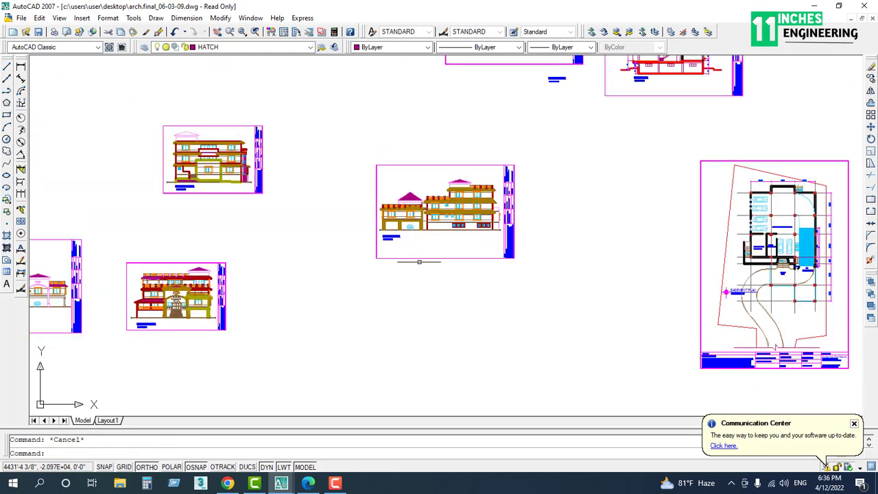
Step: Draw a closed stepped outline with the Line command above the single horizontal line, ending it at its starting point
{"action": "scroll", "coordinate": [463, 264], "scroll_direction": "down", "scroll_amount": 3}
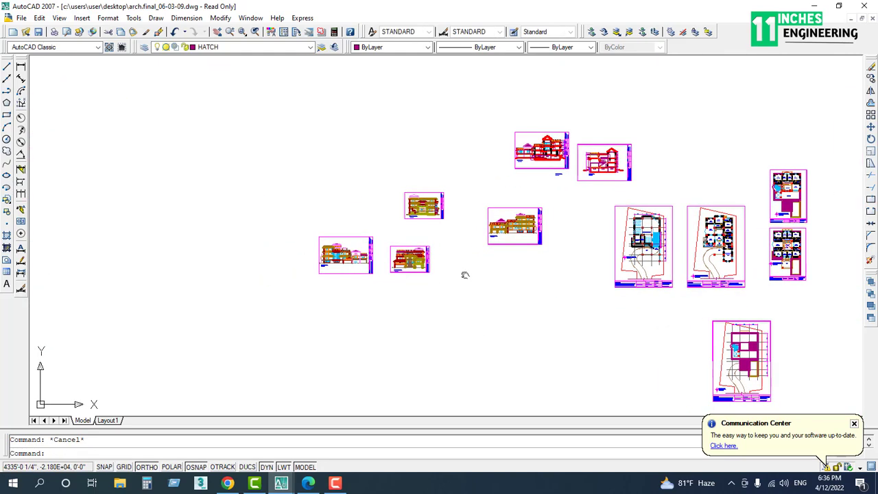
{"action": "scroll", "coordinate": [440, 239], "scroll_direction": "up", "scroll_amount": 3}
{"action": "middle_click_drag", "start_coordinate": [440, 240], "coordinate": [572, 217]}
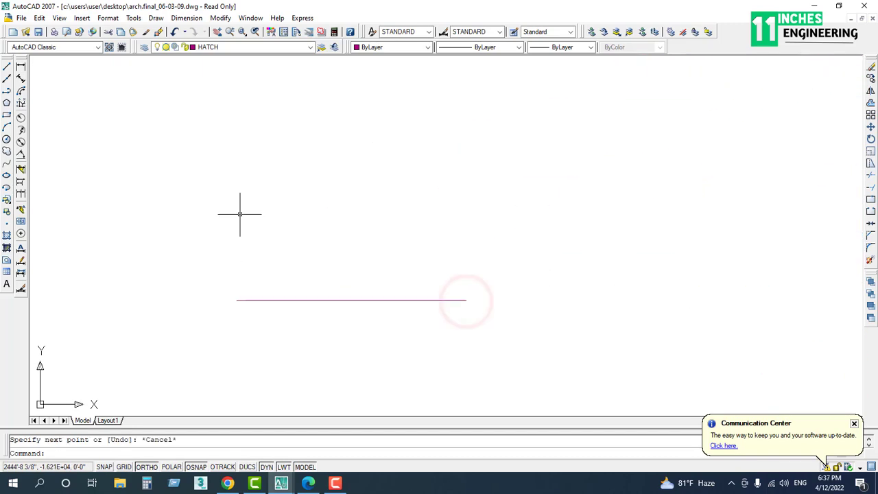
{"action": "type", "text": "l"}
{"action": "key", "text": "Return"}
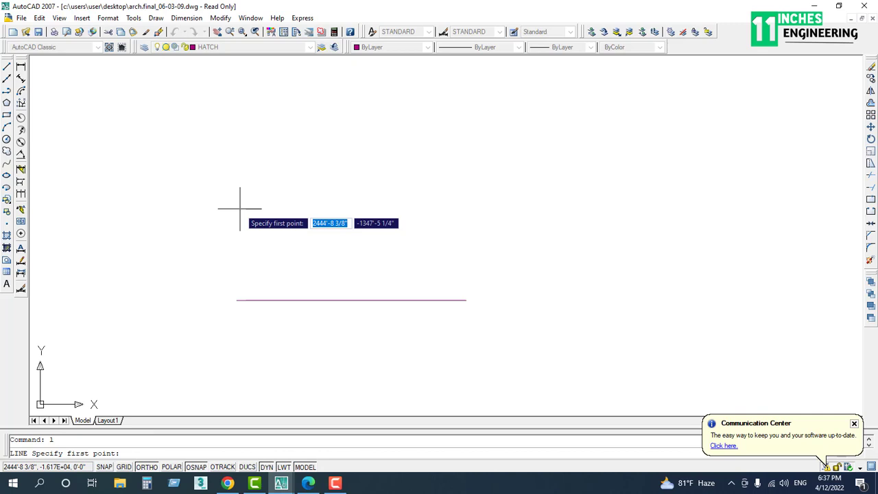
{"action": "left_click", "coordinate": [214, 212]}
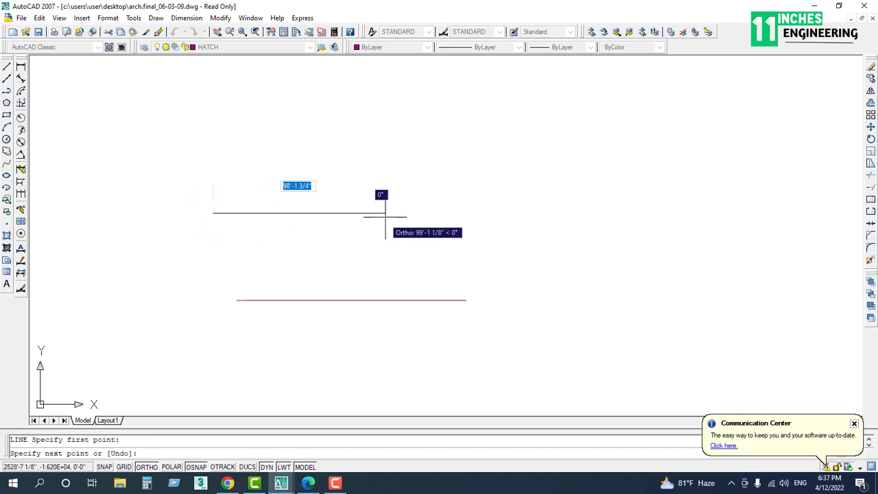
{"action": "left_click", "coordinate": [454, 212]}
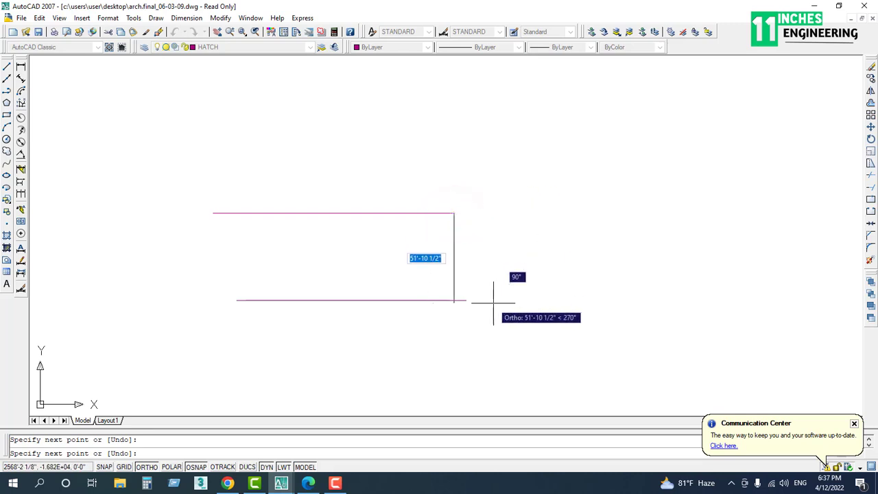
{"action": "left_click", "coordinate": [453, 261]}
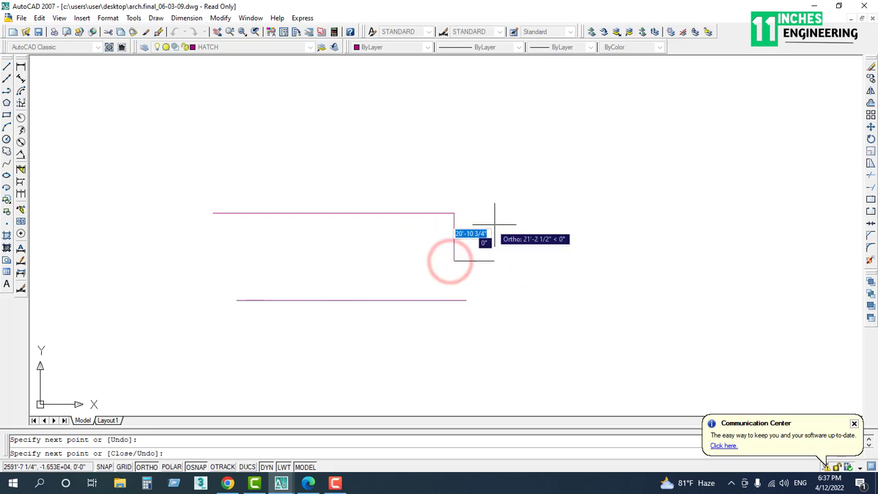
{"action": "left_click", "coordinate": [526, 245]}
{"action": "left_click", "coordinate": [541, 148]}
{"action": "left_click", "coordinate": [653, 116]}
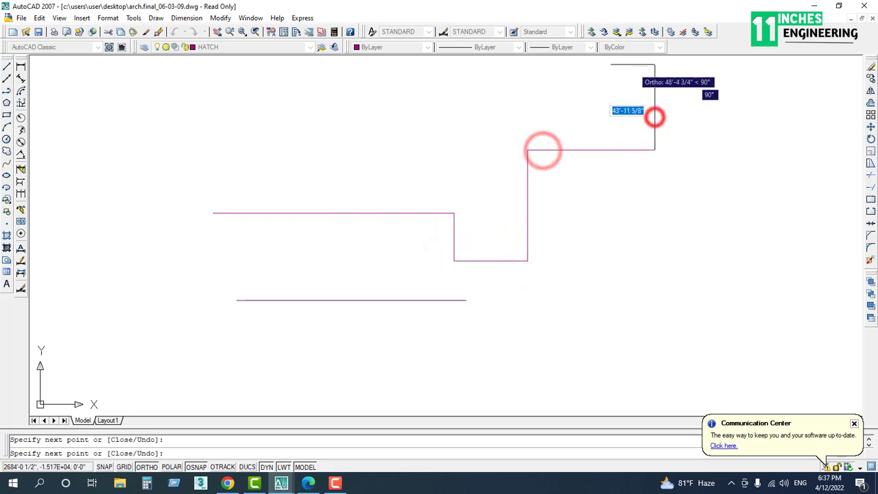
{"action": "left_click", "coordinate": [632, 60]}
{"action": "left_click", "coordinate": [207, 73]}
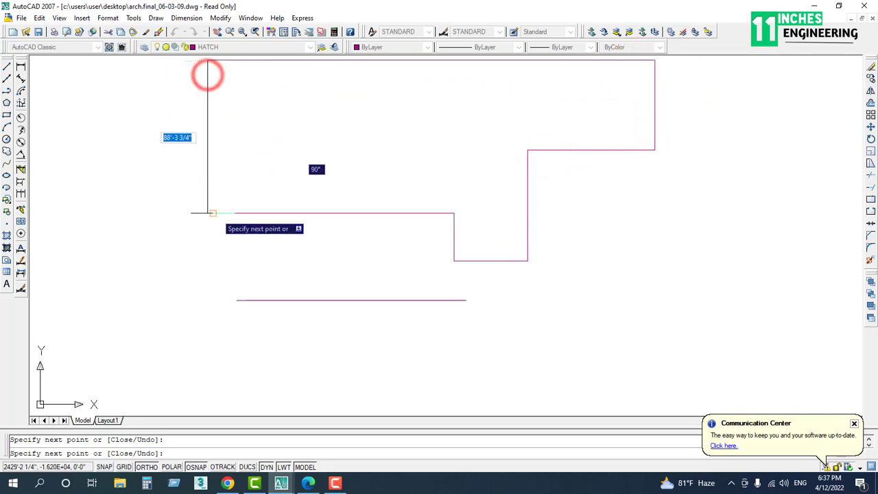
{"action": "left_click", "coordinate": [213, 214]}
{"action": "key", "text": "Escape"}
Step: Select the stepped outline and the line below it with a crossing window, clear the selection, and try a window selection around them
{"action": "scroll", "coordinate": [200, 275], "scroll_direction": "down", "scroll_amount": 4}
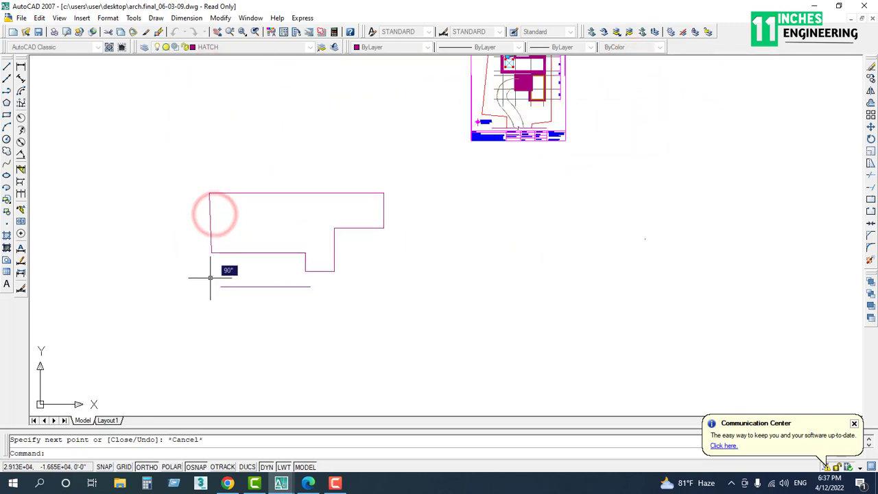
{"action": "scroll", "coordinate": [240, 240], "scroll_direction": "up", "scroll_amount": 3}
{"action": "scroll", "coordinate": [272, 304], "scroll_direction": "up", "scroll_amount": 3}
{"action": "scroll", "coordinate": [249, 281], "scroll_direction": "down", "scroll_amount": 2}
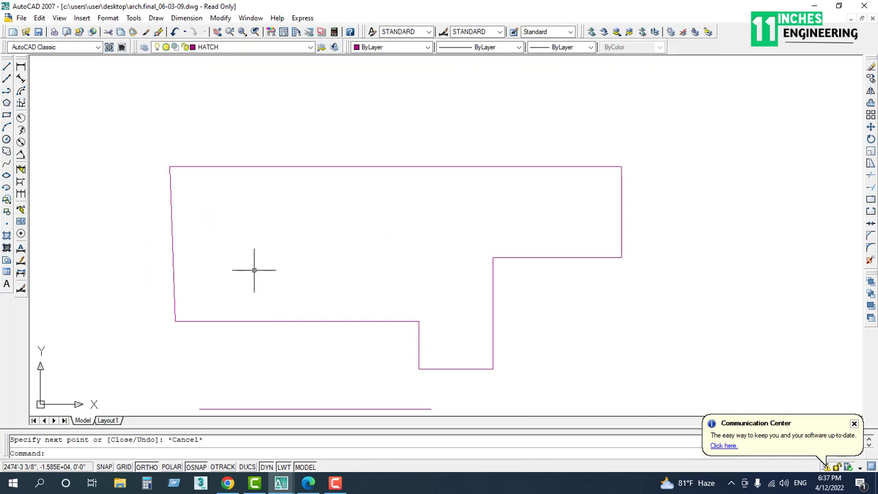
{"action": "scroll", "coordinate": [253, 269], "scroll_direction": "down", "scroll_amount": 3}
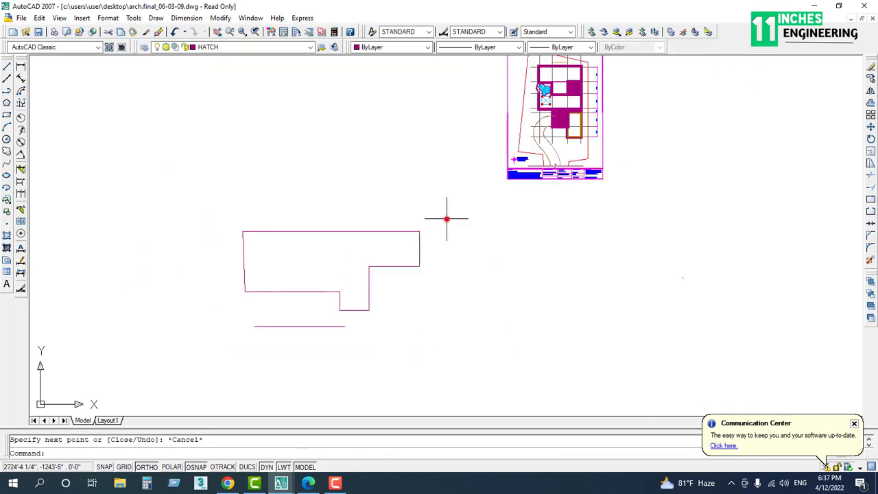
{"action": "left_click", "coordinate": [446, 217]}
{"action": "left_click", "coordinate": [223, 331]}
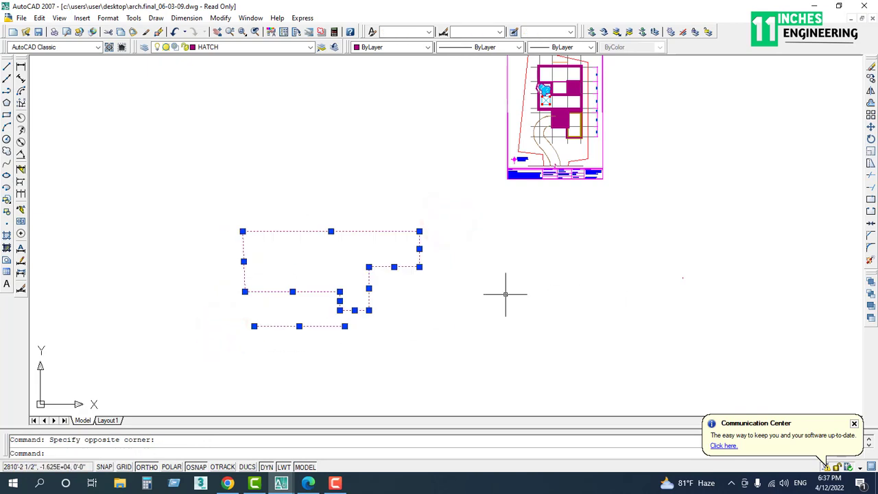
{"action": "key", "text": "Escape"}
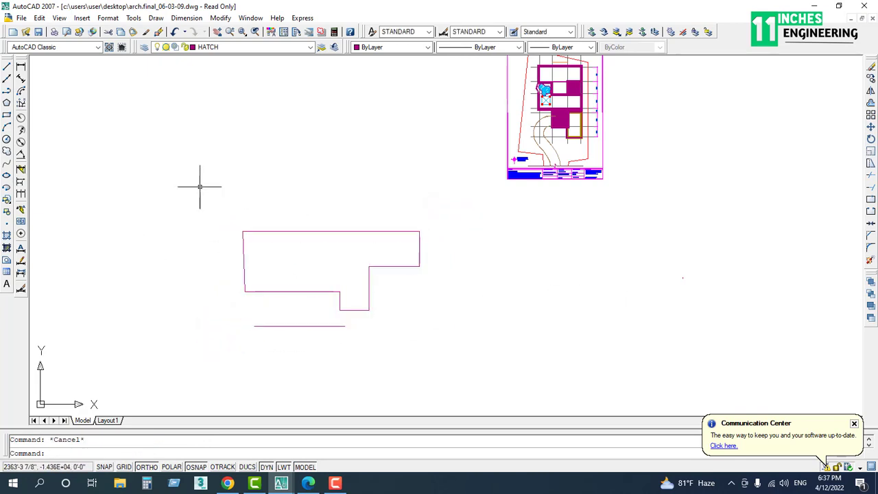
{"action": "left_click", "coordinate": [127, 157]}
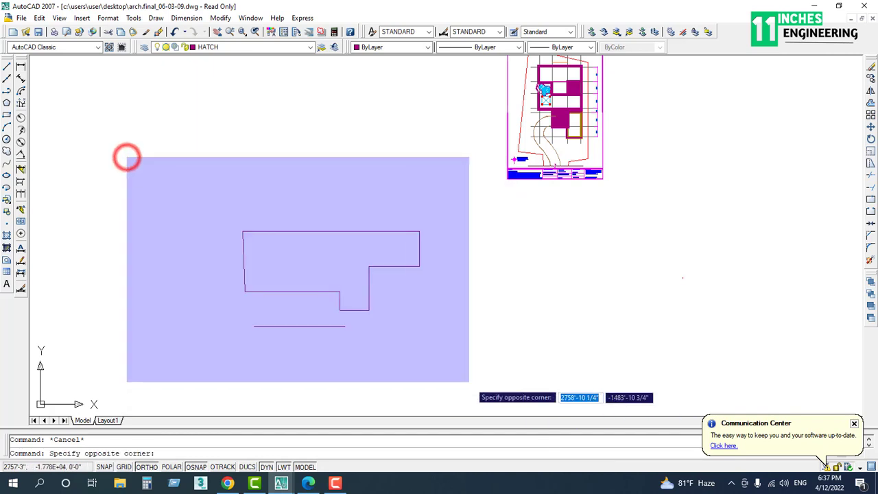
{"action": "key", "text": "Escape"}
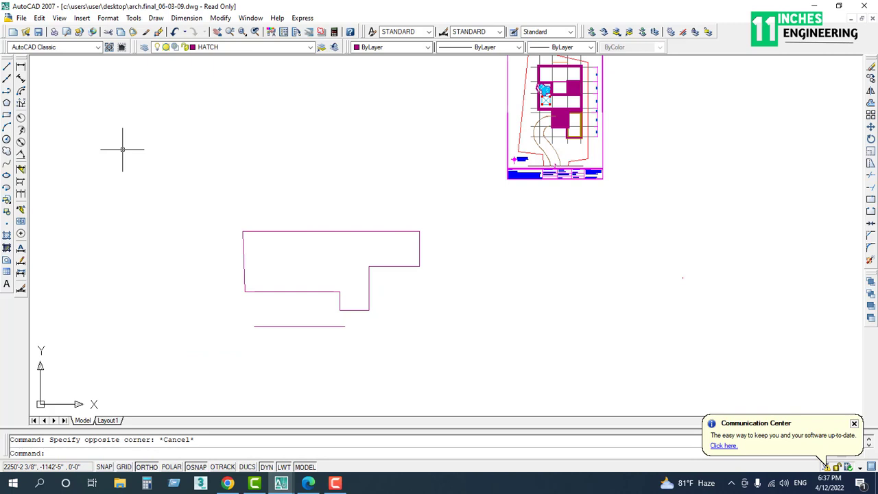
Step: Select the stepped outline and the line below it with a window selection, and clear the selection
{"action": "left_click", "coordinate": [156, 179]}
{"action": "left_click", "coordinate": [478, 371]}
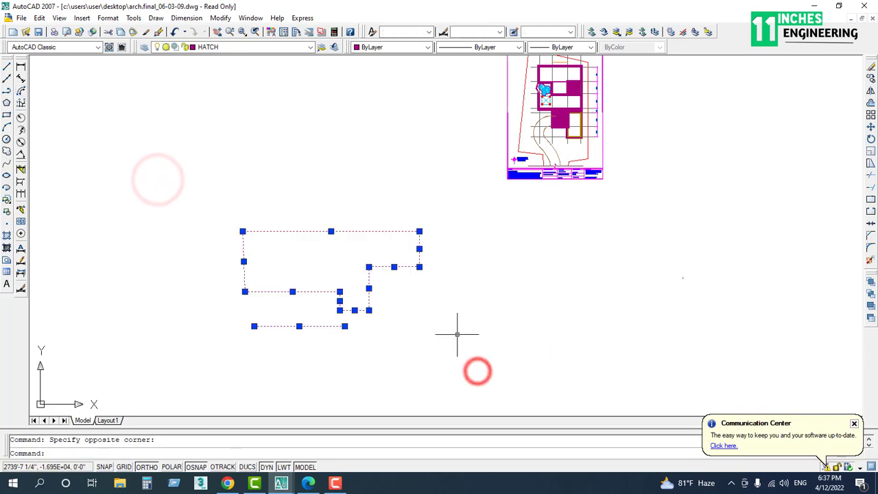
{"action": "key", "text": "Escape"}
Step: Move the stepped outline and the line below it horizontally to the right, using the lower line's left endpoint as base point
{"action": "left_click", "coordinate": [460, 179]}
{"action": "left_click", "coordinate": [203, 368]}
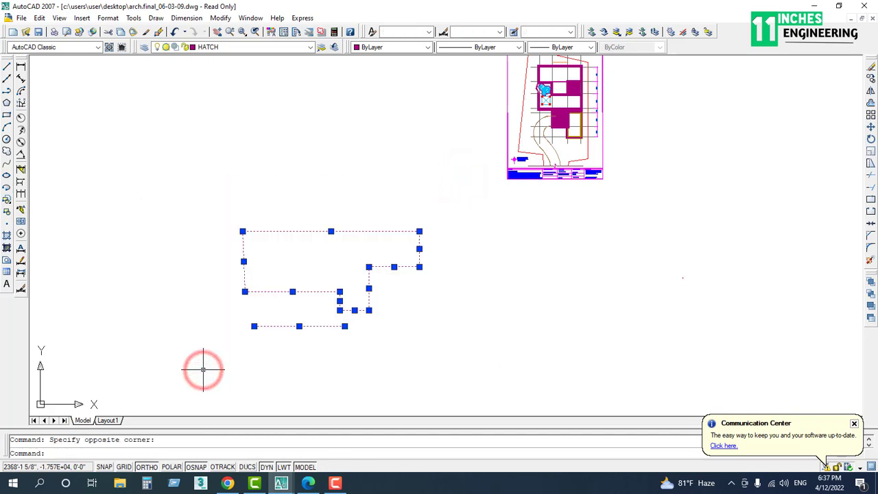
{"action": "type", "text": "m"}
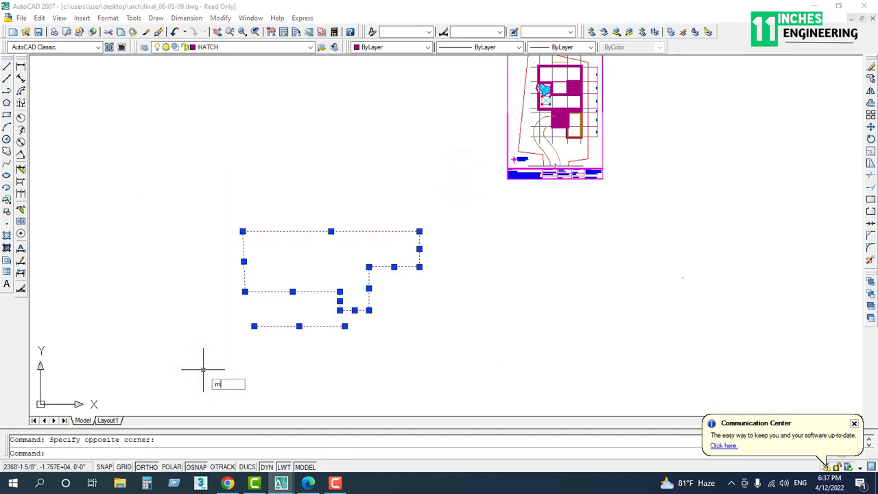
{"action": "key", "text": "Return"}
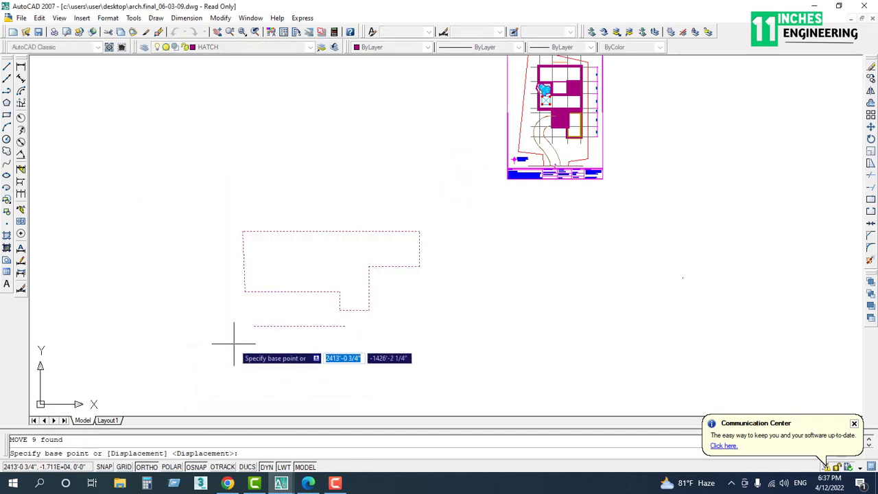
{"action": "left_click", "coordinate": [253, 325]}
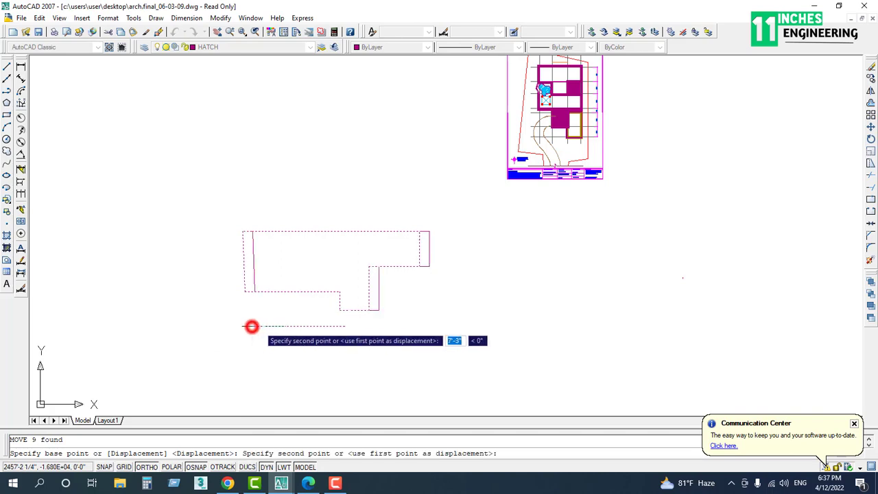
{"action": "left_click", "coordinate": [569, 323]}
{"action": "scroll", "coordinate": [608, 351], "scroll_direction": "down", "scroll_amount": 1}
{"action": "middle_click_drag", "start_coordinate": [608, 350], "coordinate": [265, 324]}
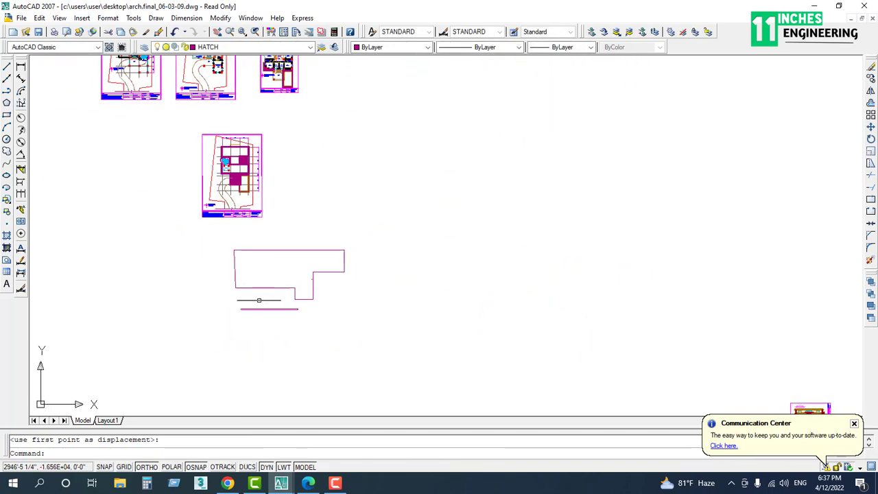
{"action": "scroll", "coordinate": [259, 300], "scroll_direction": "up", "scroll_amount": 2}
{"action": "middle_click_drag", "start_coordinate": [331, 270], "coordinate": [517, 240]}
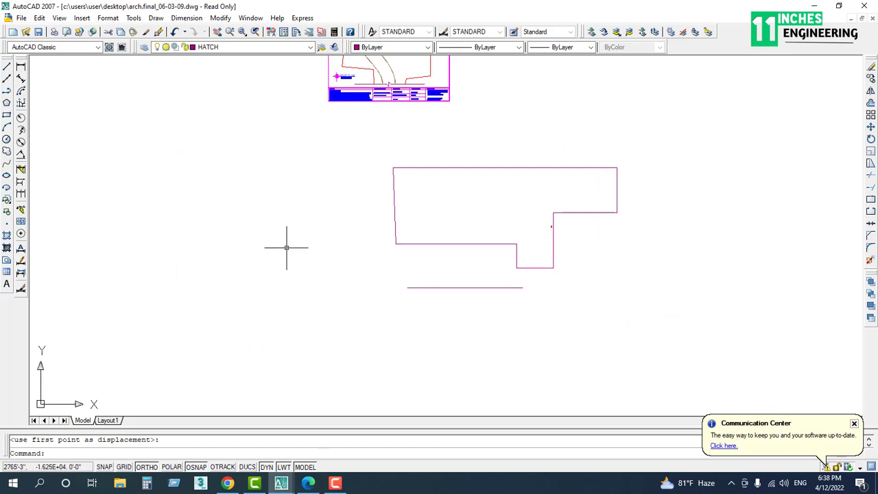
{"action": "scroll", "coordinate": [482, 231], "scroll_direction": "up", "scroll_amount": 2}
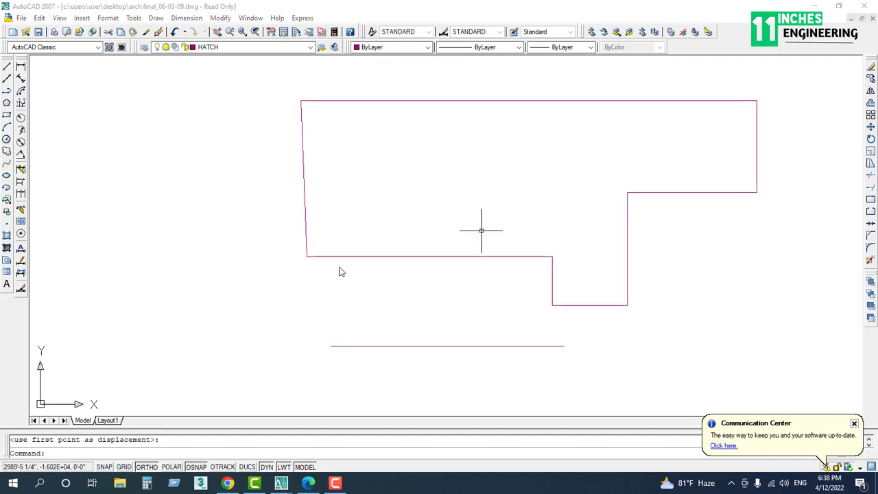
{"action": "left_click", "coordinate": [401, 271]}
{"action": "key", "text": "Escape"}
{"action": "middle_click_drag", "start_coordinate": [417, 298], "coordinate": [371, 314]}
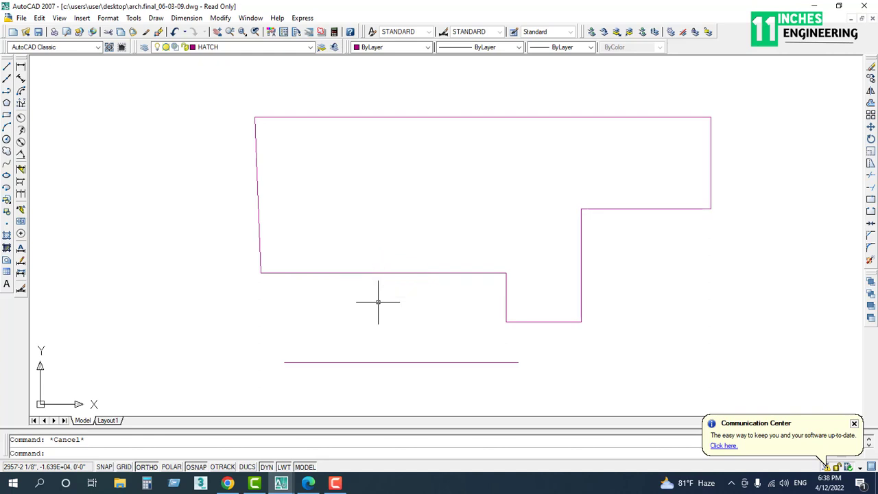
{"action": "scroll", "coordinate": [361, 178], "scroll_direction": "up", "scroll_amount": 2}
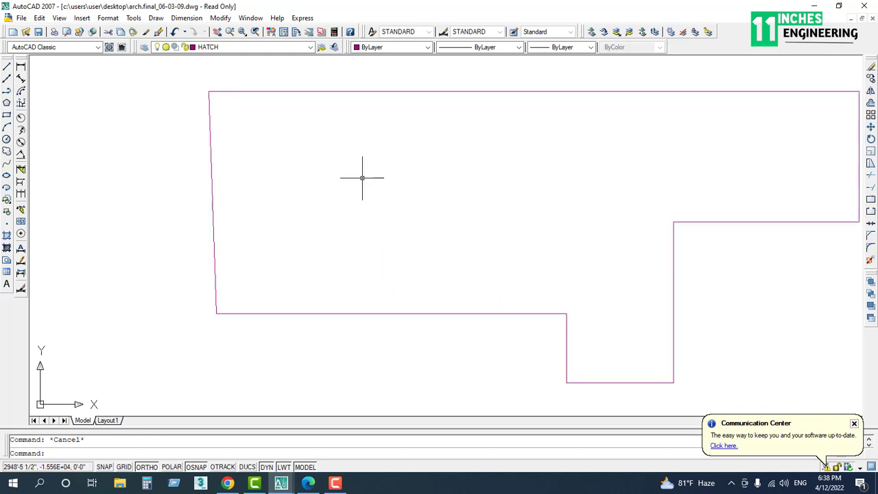
{"action": "middle_click_drag", "start_coordinate": [360, 176], "coordinate": [349, 219]}
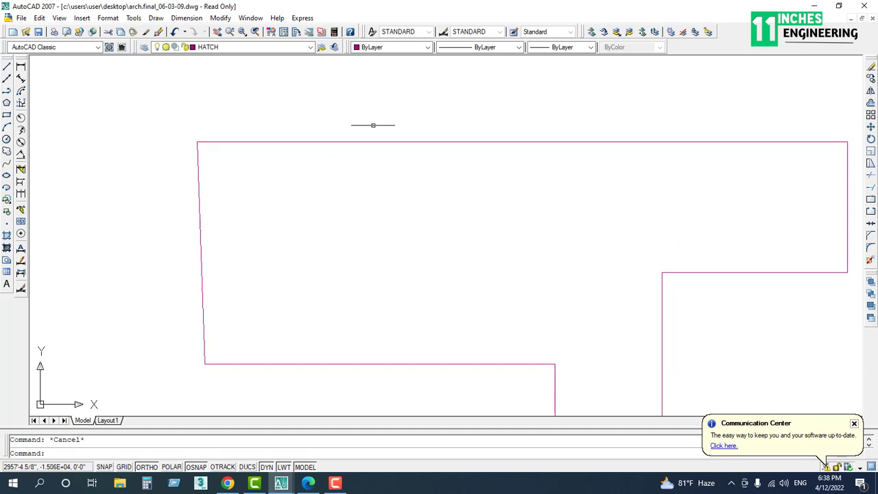
Step: Assign the DASHED linetype to the top edge of the stepped outline, and clear the selection
{"action": "left_click", "coordinate": [372, 125]}
{"action": "left_click", "coordinate": [345, 178]}
{"action": "scroll", "coordinate": [345, 179], "scroll_direction": "up", "scroll_amount": 3}
{"action": "mouse_move", "coordinate": [404, 121]}
{"action": "middle_mouse_down"}
{"action": "mouse_move", "coordinate": [503, 163]}
{"action": "mouse_move", "coordinate": [439, 158]}
{"action": "middle_mouse_up"}
{"action": "left_click", "coordinate": [549, 48]}
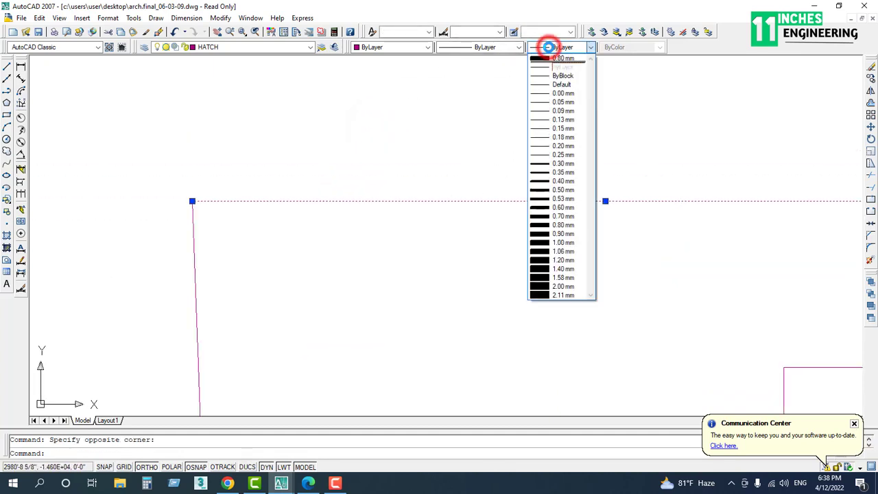
{"action": "left_click", "coordinate": [505, 46]}
{"action": "left_click", "coordinate": [503, 48]}
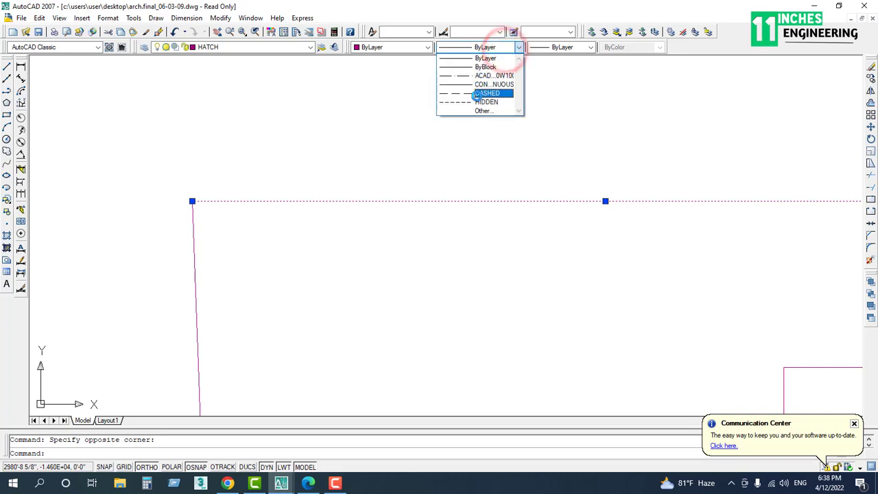
{"action": "left_click", "coordinate": [478, 93]}
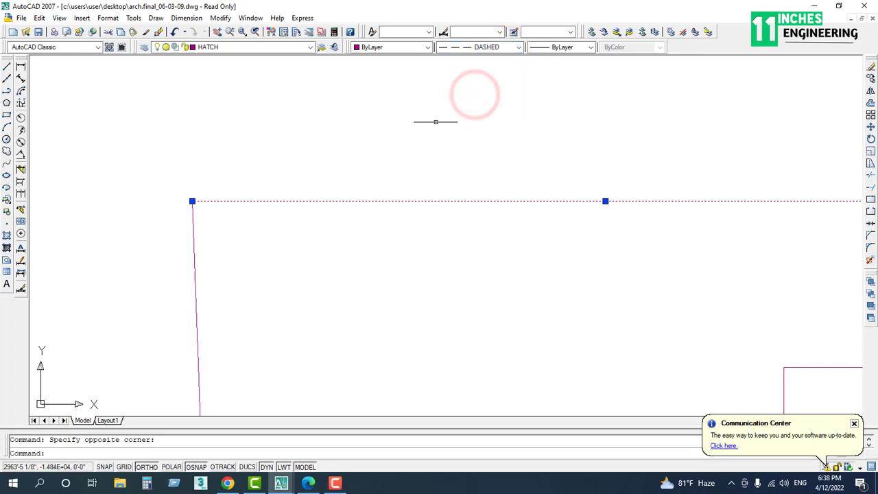
{"action": "key", "text": "Escape"}
Step: Set the global linetype scale factor to 7 with the LTSCALE command
{"action": "scroll", "coordinate": [346, 196], "scroll_direction": "up", "scroll_amount": 3}
{"action": "scroll", "coordinate": [341, 209], "scroll_direction": "up", "scroll_amount": 6}
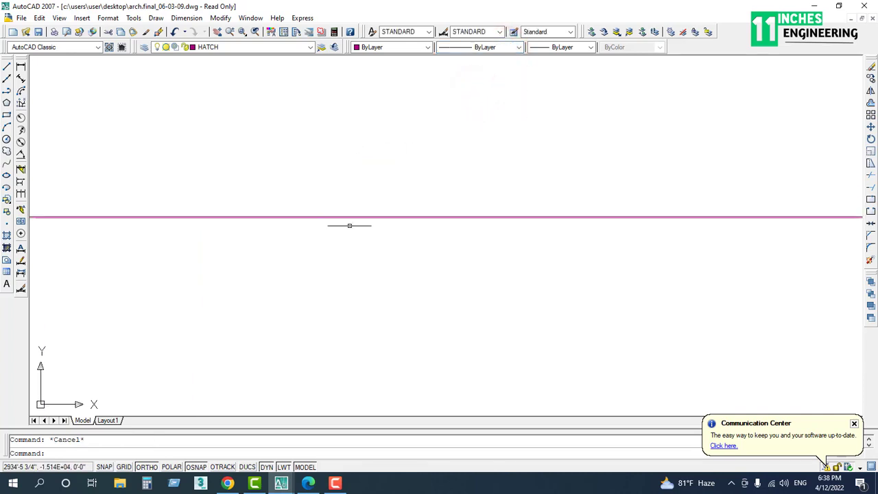
{"action": "scroll", "coordinate": [378, 189], "scroll_direction": "down", "scroll_amount": 10}
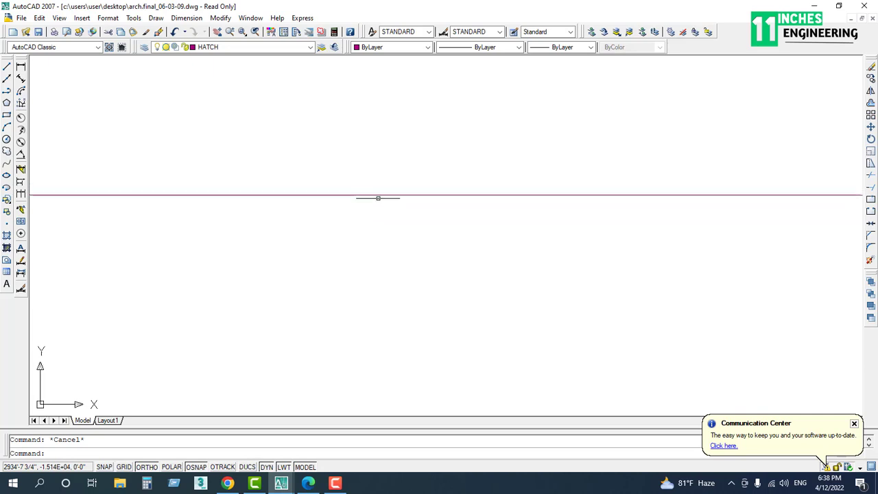
{"action": "scroll", "coordinate": [404, 188], "scroll_direction": "up", "scroll_amount": 8}
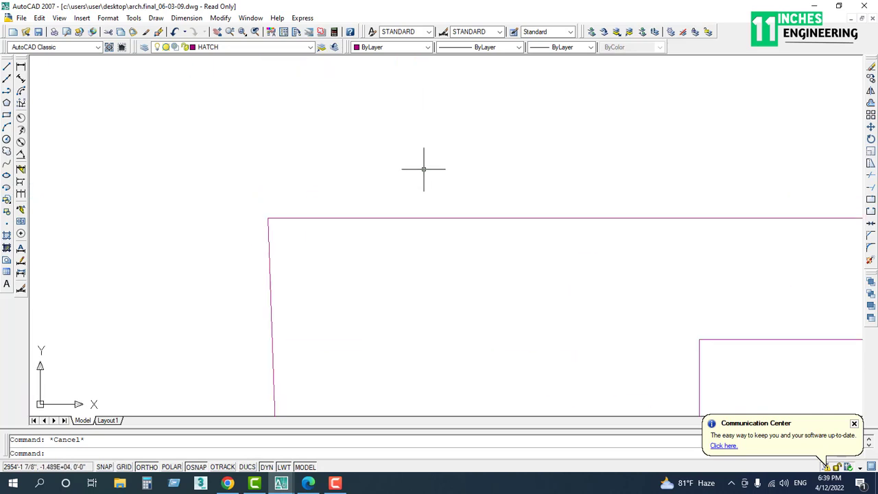
{"action": "type", "text": "lt"}
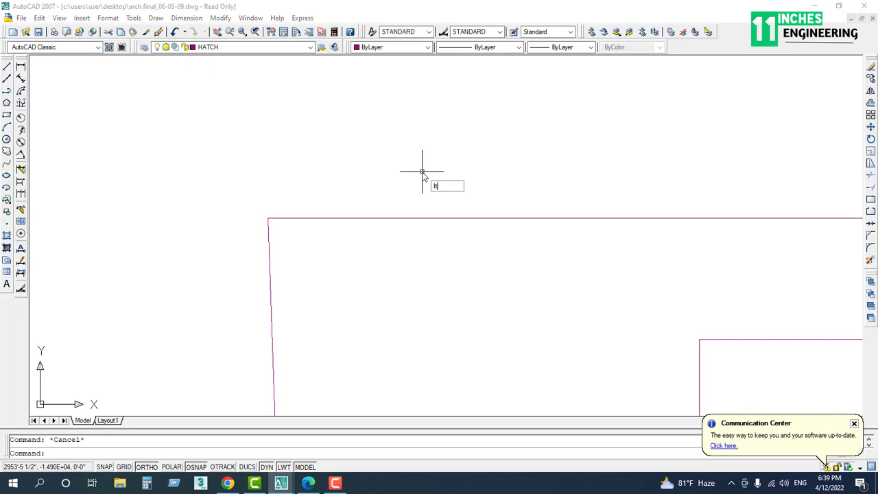
{"action": "type", "text": "s"}
{"action": "key", "text": "Return"}
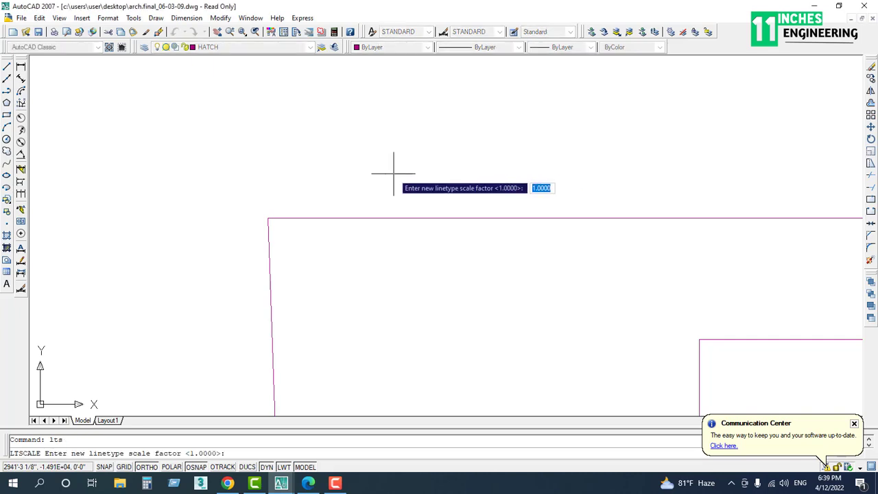
{"action": "type", "text": "5"}
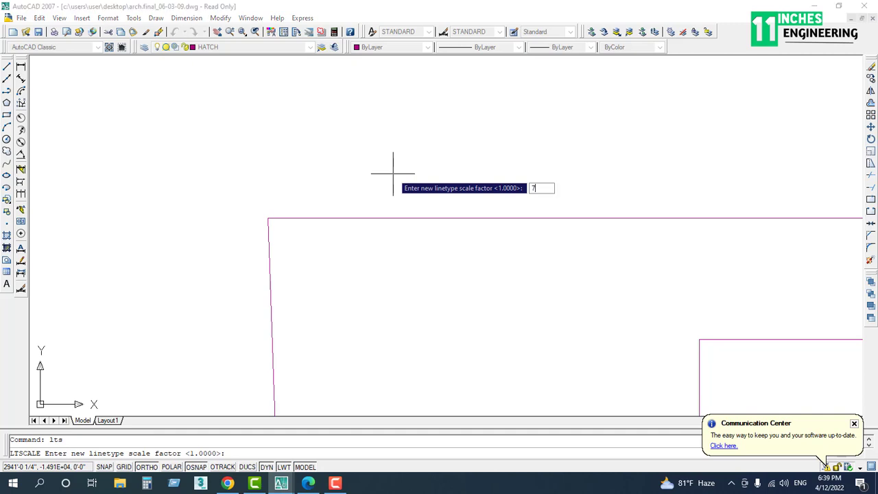
{"action": "key", "text": "Return"}
{"action": "scroll", "coordinate": [365, 212], "scroll_direction": "up", "scroll_amount": 3}
{"action": "scroll", "coordinate": [366, 223], "scroll_direction": "up", "scroll_amount": 4}
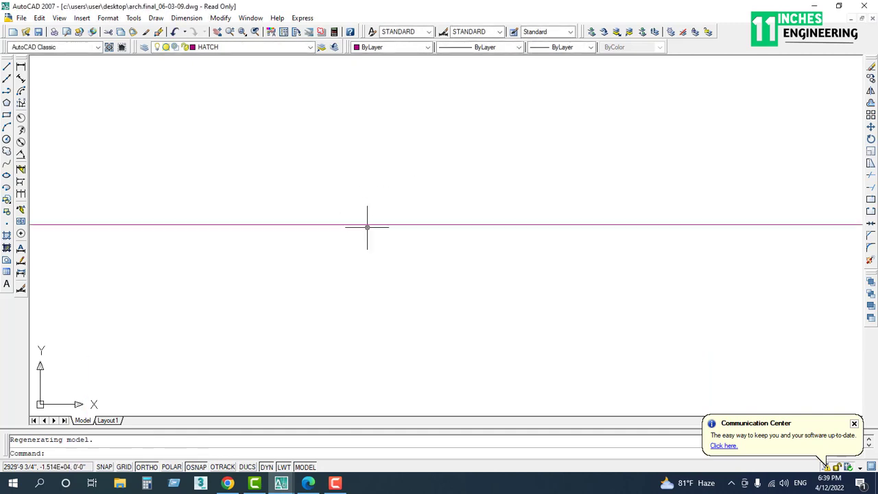
Step: Assign the HIDDEN linetype to the outline's top edge, and clear the selection
{"action": "left_click", "coordinate": [459, 176]}
{"action": "left_click", "coordinate": [412, 258]}
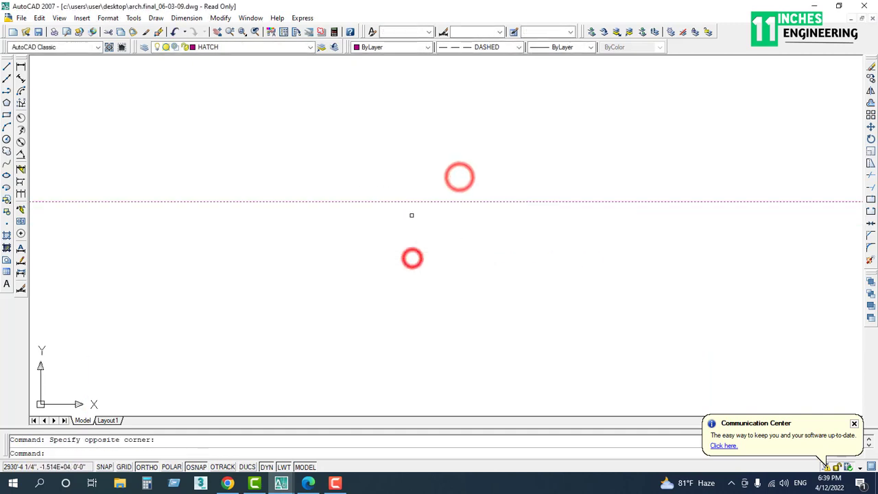
{"action": "left_click", "coordinate": [484, 47]}
{"action": "left_click", "coordinate": [485, 101]}
{"action": "key", "text": "Escape"}
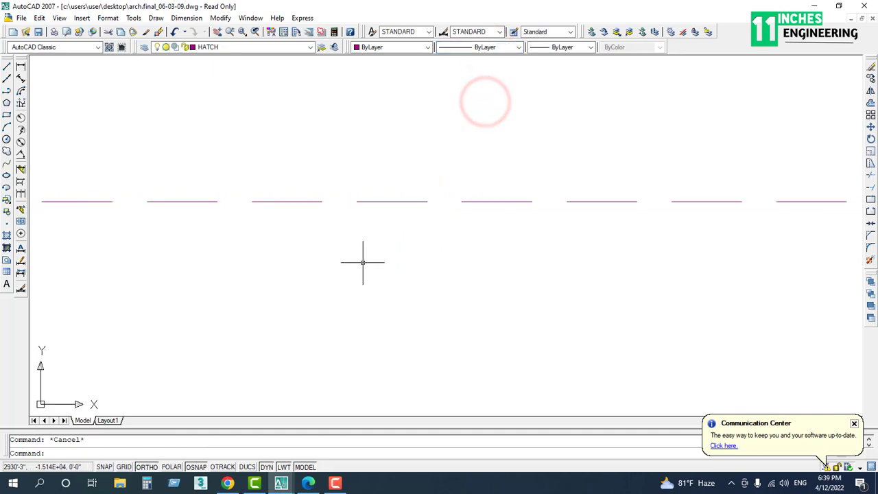
Step: Set the global linetype scale factor to 10 with the LTSCALE command
{"action": "scroll", "coordinate": [364, 270], "scroll_direction": "down", "scroll_amount": 8}
{"action": "scroll", "coordinate": [364, 272], "scroll_direction": "up", "scroll_amount": 7}
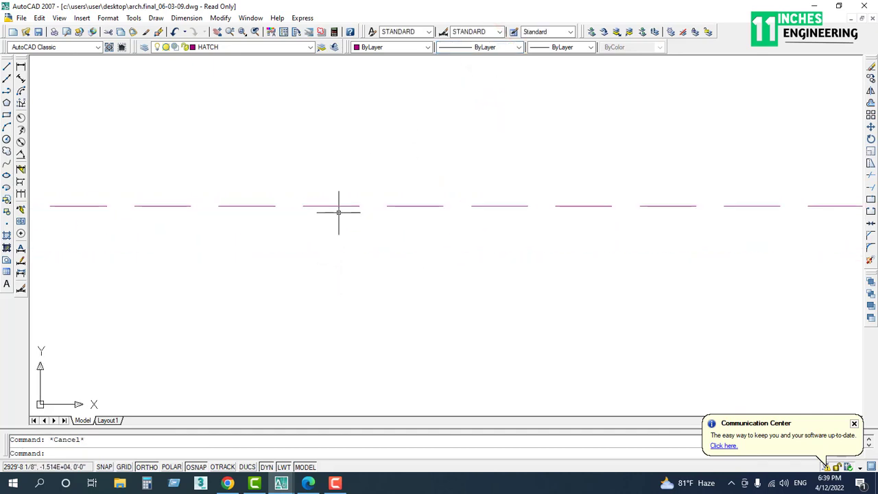
{"action": "scroll", "coordinate": [364, 237], "scroll_direction": "down", "scroll_amount": 3}
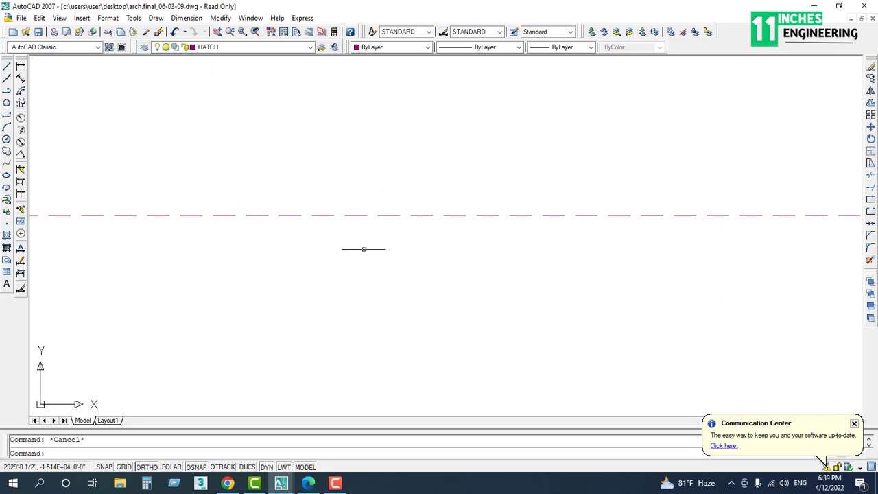
{"action": "scroll", "coordinate": [364, 249], "scroll_direction": "up", "scroll_amount": 3}
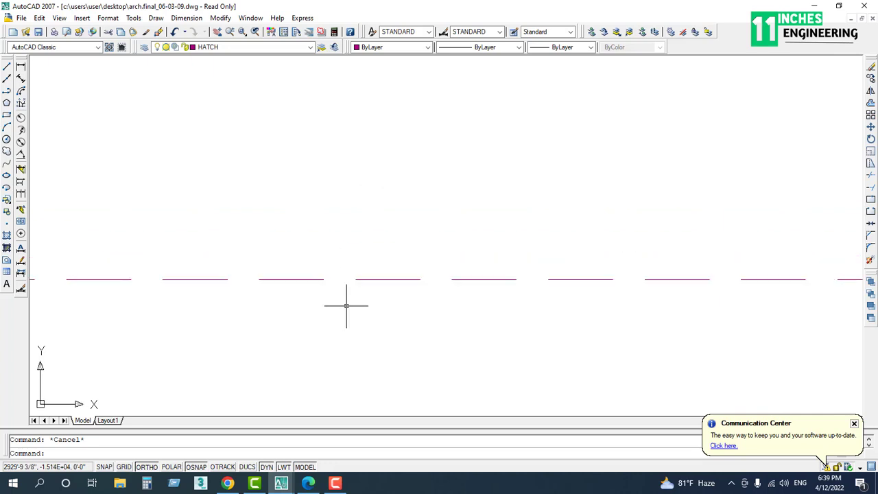
{"action": "type", "text": "lts"}
{"action": "key", "text": "Return"}
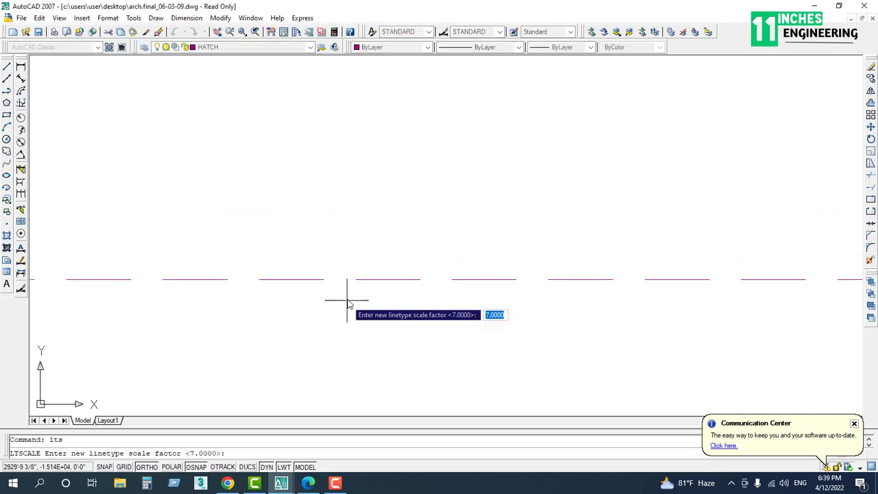
{"action": "type", "text": "1"}
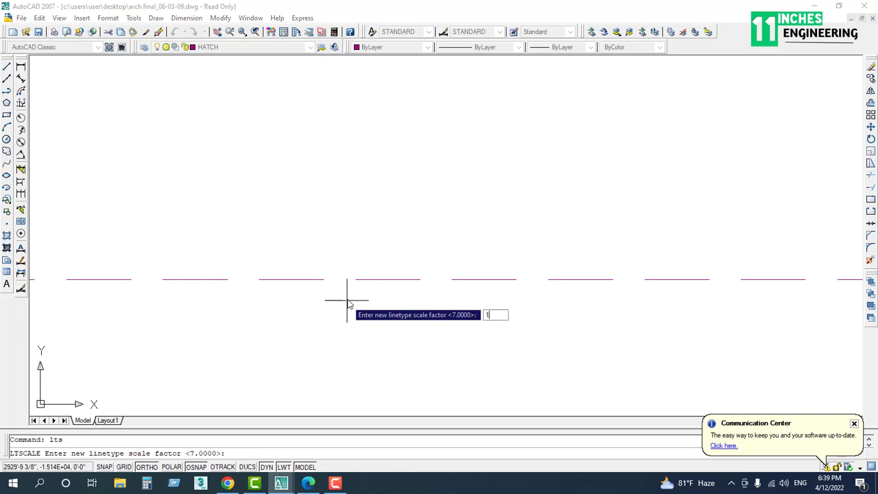
{"action": "type", "text": "0"}
{"action": "key", "text": "Return"}
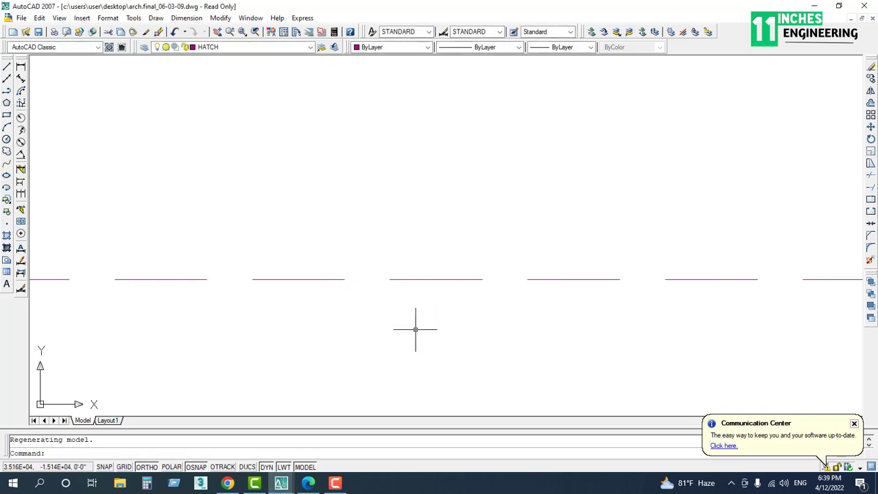
Step: Create a new layer in the Layer Properties Manager and make it the current layer
{"action": "scroll", "coordinate": [416, 329], "scroll_direction": "down", "scroll_amount": 7}
{"action": "middle_click_drag", "start_coordinate": [421, 333], "coordinate": [408, 191]}
{"action": "scroll", "coordinate": [417, 291], "scroll_direction": "down", "scroll_amount": 3}
{"action": "scroll", "coordinate": [411, 271], "scroll_direction": "up", "scroll_amount": 6}
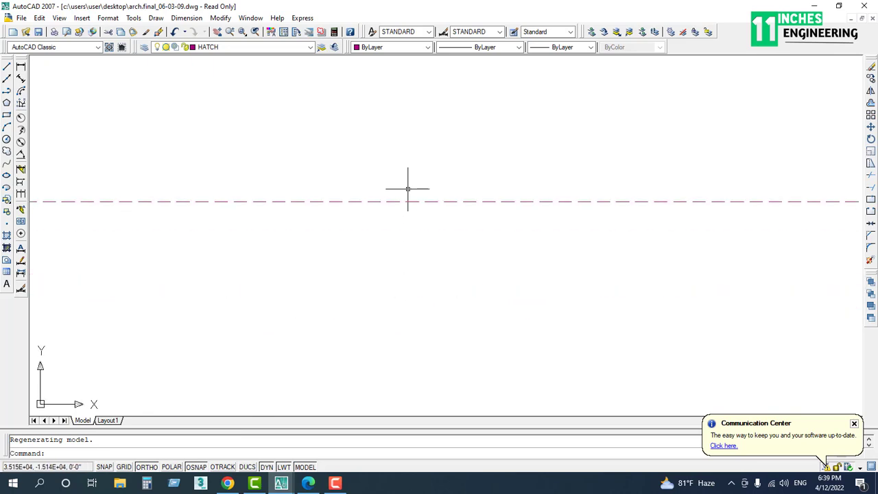
{"action": "middle_click_drag", "start_coordinate": [364, 164], "coordinate": [366, 245]}
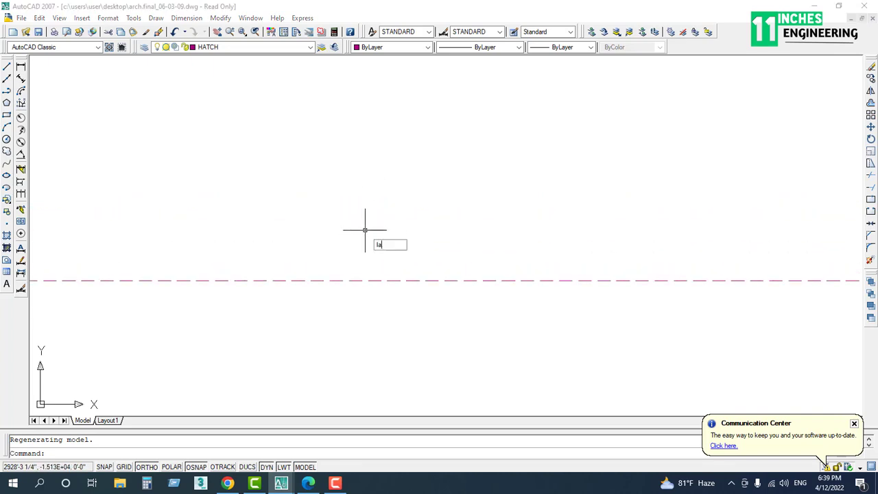
{"action": "key", "text": "Return"}
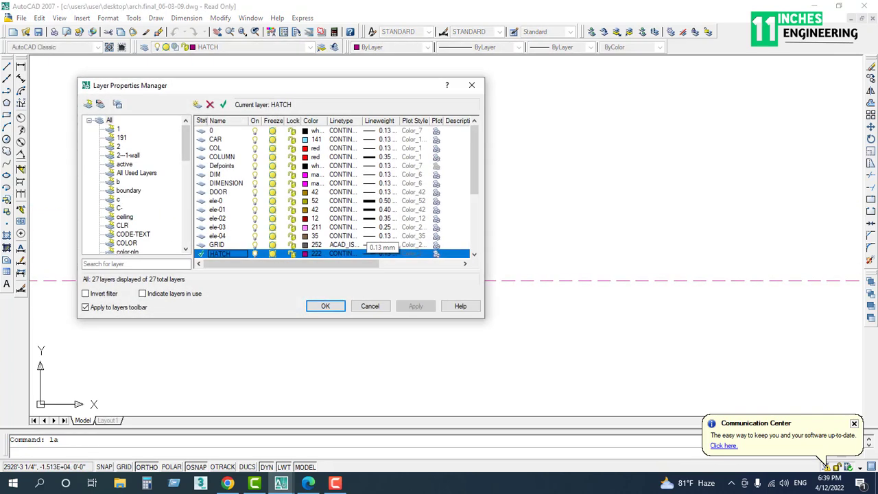
{"action": "left_click_drag", "start_coordinate": [155, 91], "coordinate": [228, 94]}
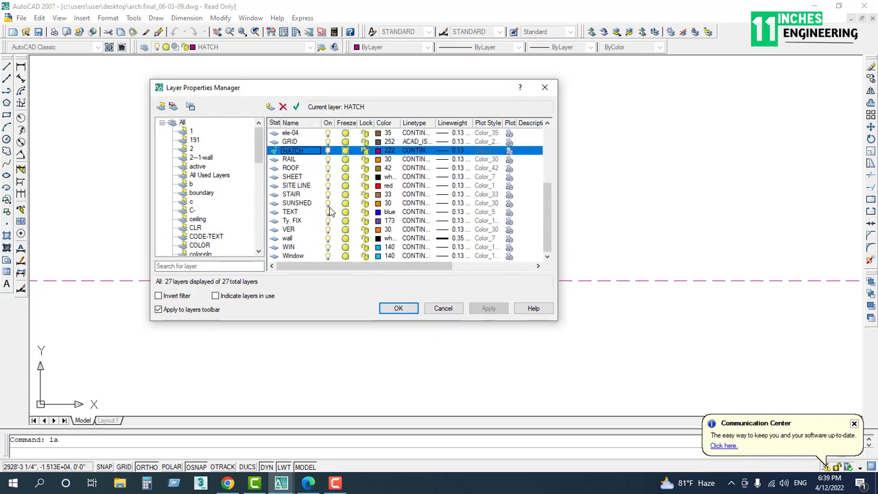
{"action": "scroll", "coordinate": [330, 212], "scroll_direction": "up", "scroll_amount": 5}
{"action": "scroll", "coordinate": [456, 206], "scroll_direction": "down", "scroll_amount": 4}
{"action": "left_click", "coordinate": [269, 107]}
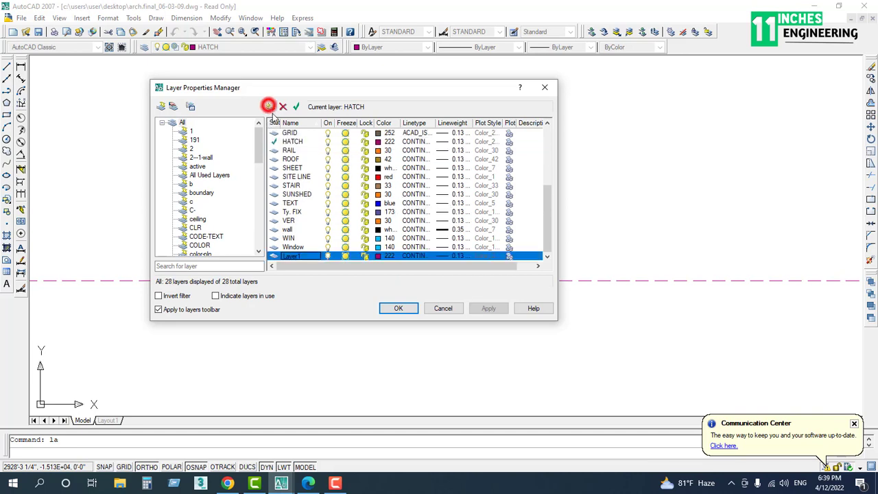
{"action": "left_click", "coordinate": [298, 256]}
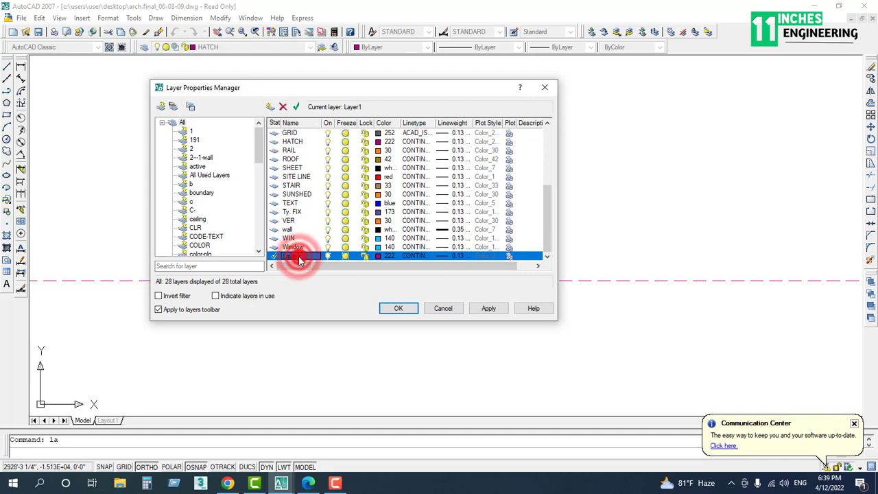
Step: Rename the newly created layer to now and set its color to index color 22
{"action": "left_click", "coordinate": [298, 257]}
{"action": "left_click", "coordinate": [299, 257]}
{"action": "right_click", "coordinate": [295, 259]}
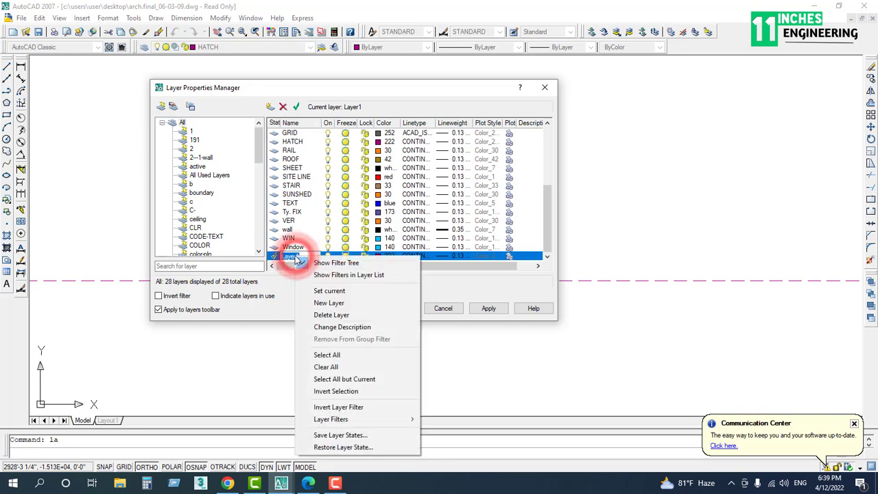
{"action": "left_click", "coordinate": [293, 257]}
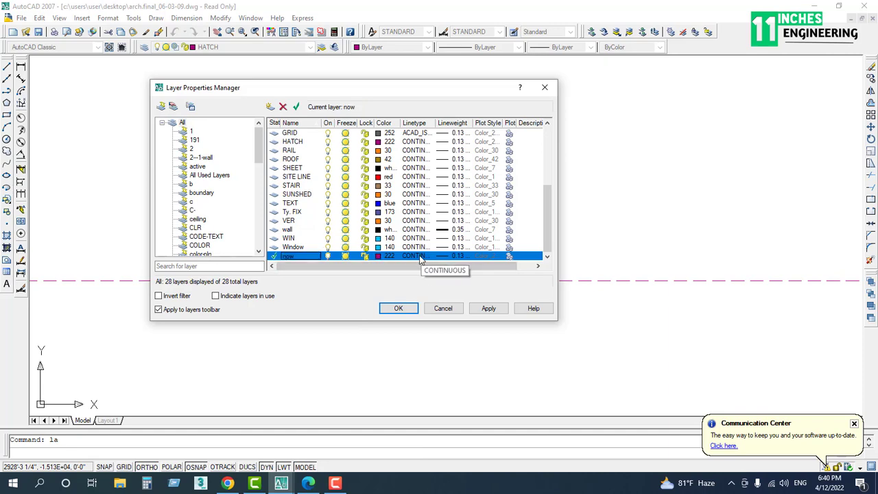
{"action": "left_click", "coordinate": [382, 256]}
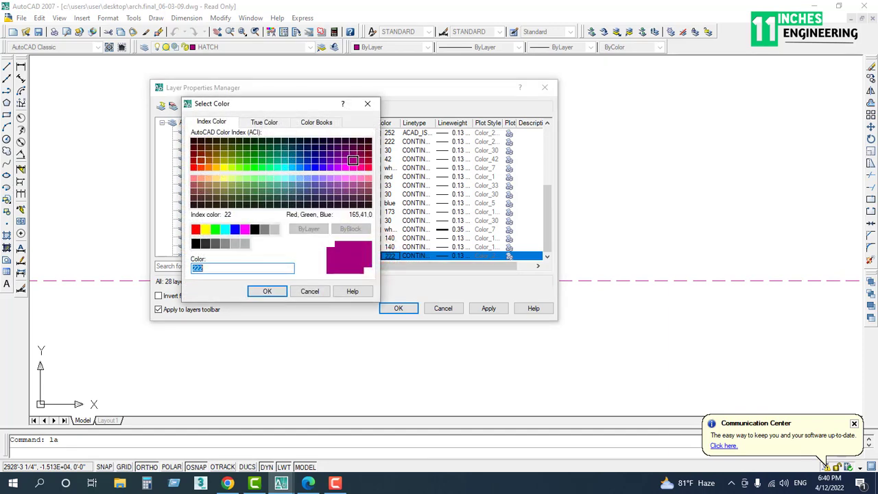
{"action": "left_click", "coordinate": [200, 159]}
{"action": "left_click", "coordinate": [264, 293]}
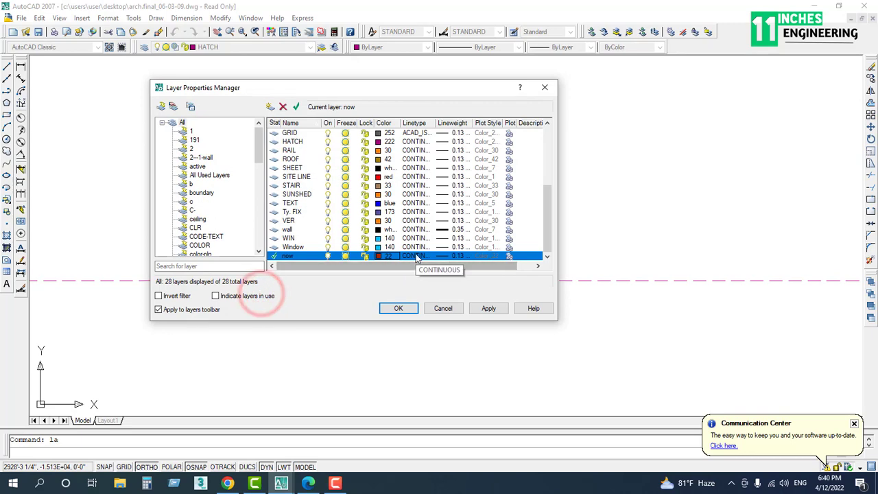
Step: Give the layer now the HIDDEN linetype and a 0.30 mm lineweight, and apply the layer settings
{"action": "left_click", "coordinate": [414, 255]}
{"action": "left_click", "coordinate": [270, 206]}
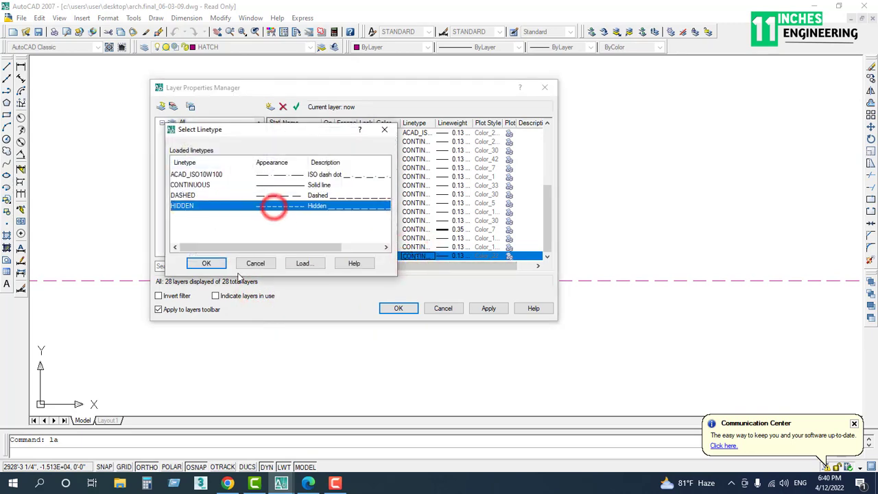
{"action": "left_click", "coordinate": [204, 263]}
{"action": "left_click", "coordinate": [451, 255]}
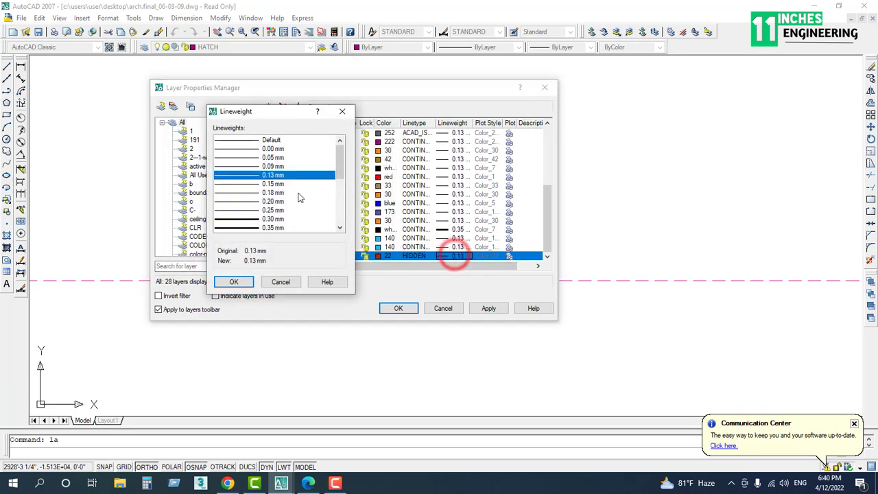
{"action": "left_click", "coordinate": [258, 218]}
{"action": "left_click", "coordinate": [234, 281]}
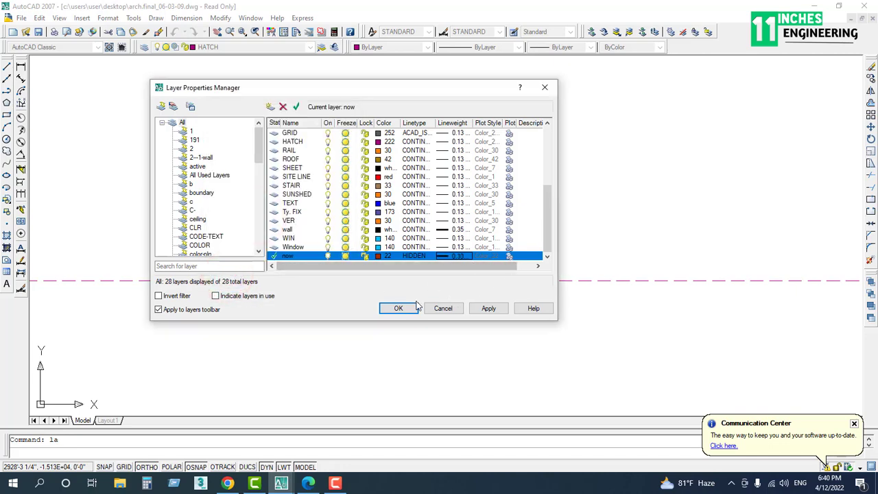
{"action": "left_click", "coordinate": [502, 309]}
{"action": "left_click", "coordinate": [397, 305]}
Step: Move the outline's top edge from the HATCH layer to the layer now, and clear the selection
{"action": "left_click", "coordinate": [427, 244]}
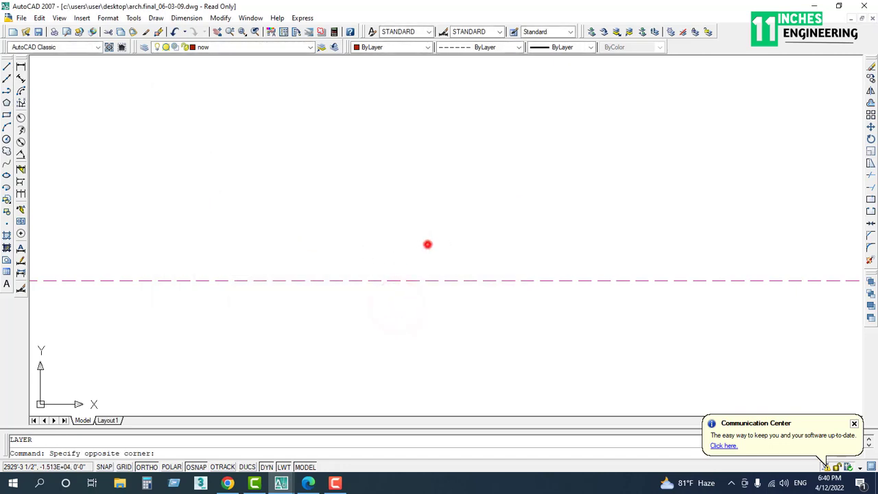
{"action": "left_click", "coordinate": [400, 310]}
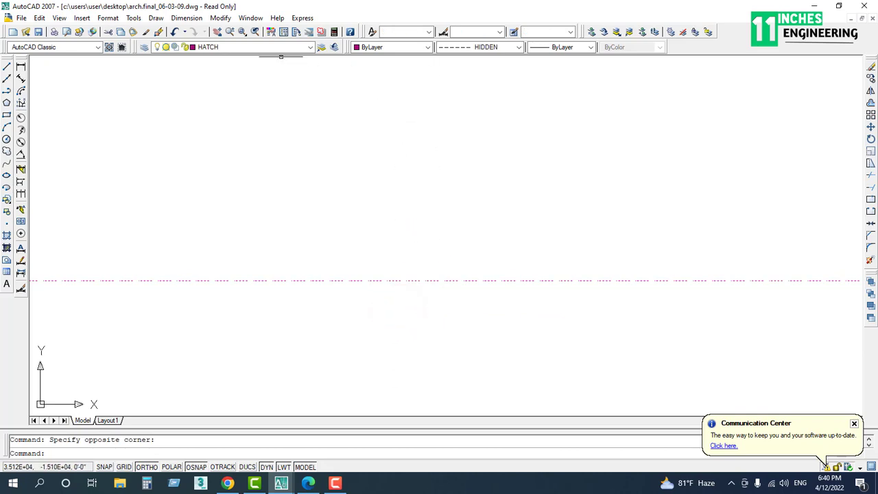
{"action": "left_click", "coordinate": [283, 51]}
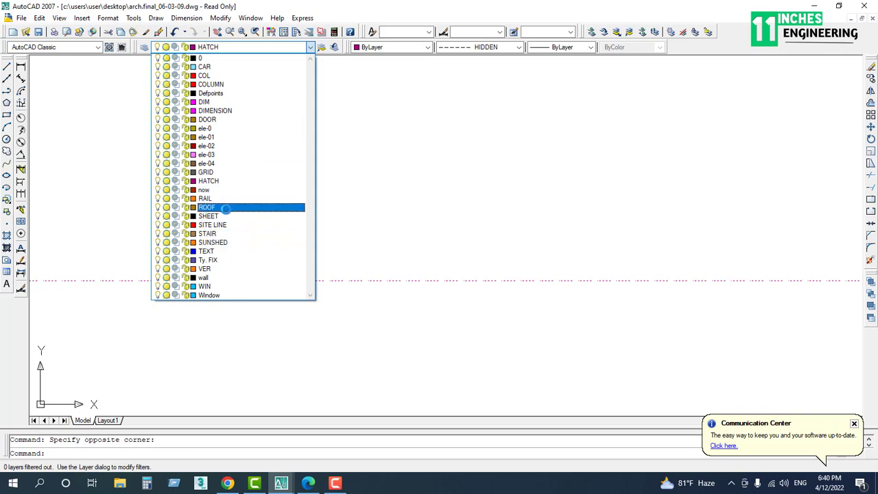
{"action": "left_click", "coordinate": [216, 189]}
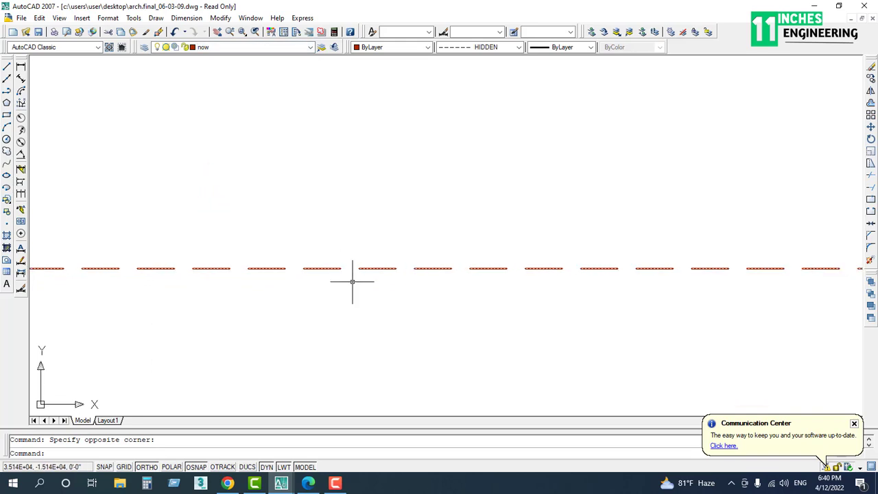
{"action": "key", "text": "Escape"}
{"action": "scroll", "coordinate": [364, 284], "scroll_direction": "up", "scroll_amount": 4}
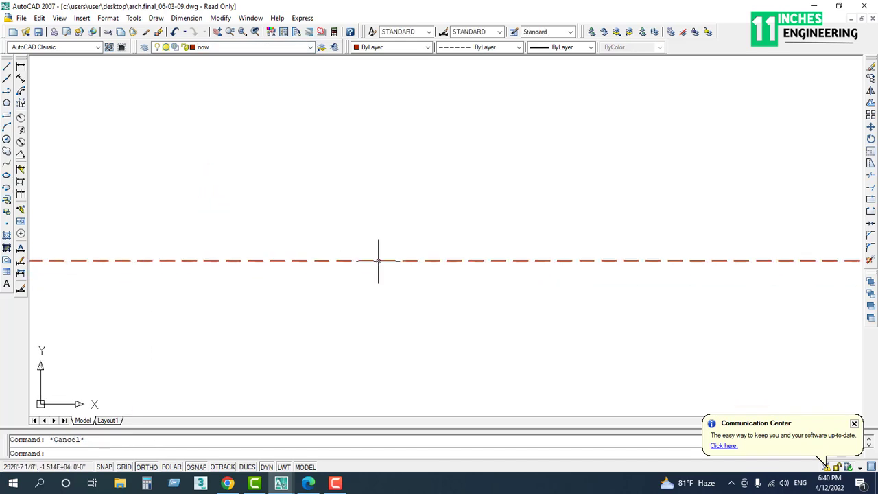
{"action": "scroll", "coordinate": [372, 305], "scroll_direction": "down", "scroll_amount": 5}
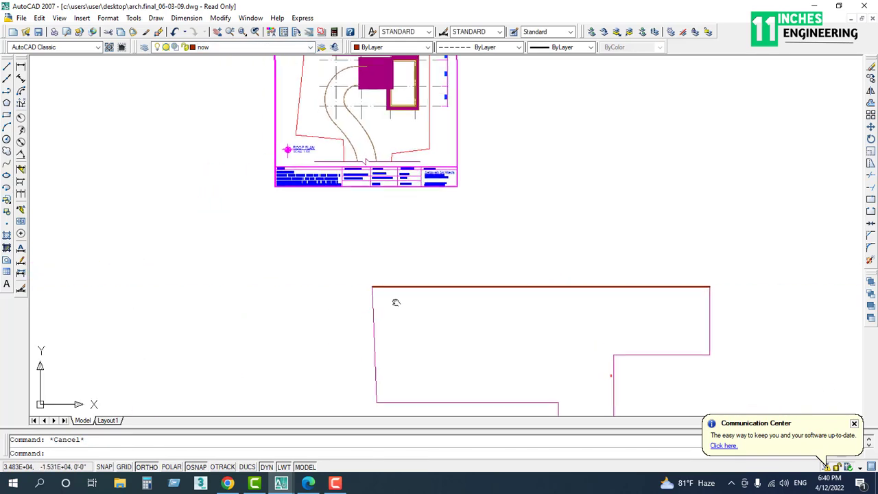
{"action": "scroll", "coordinate": [395, 295], "scroll_direction": "up", "scroll_amount": 5}
{"action": "left_click", "coordinate": [395, 294]}
{"action": "left_click", "coordinate": [335, 309]}
{"action": "key", "text": "Escape"}
Step: Match the properties of the outline's top edge onto its slanted left edge with the MATCHPROP command
{"action": "scroll", "coordinate": [372, 286], "scroll_direction": "up", "scroll_amount": 3}
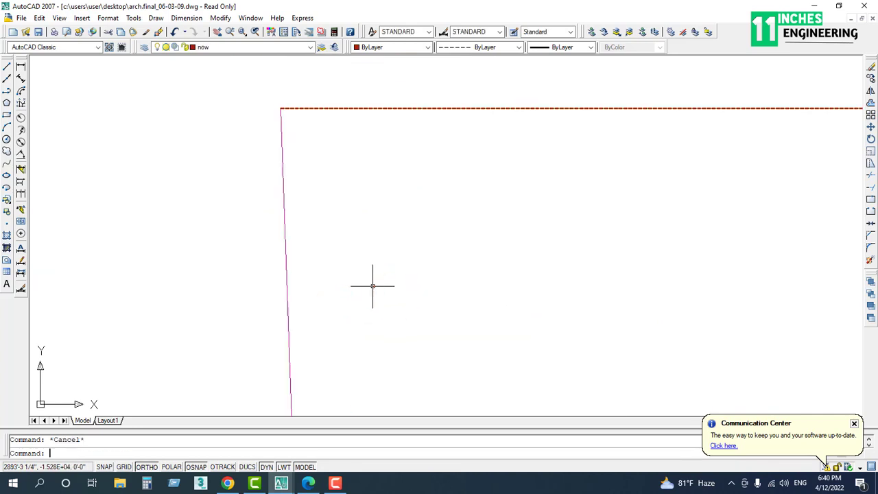
{"action": "scroll", "coordinate": [355, 77], "scroll_direction": "up", "scroll_amount": 3}
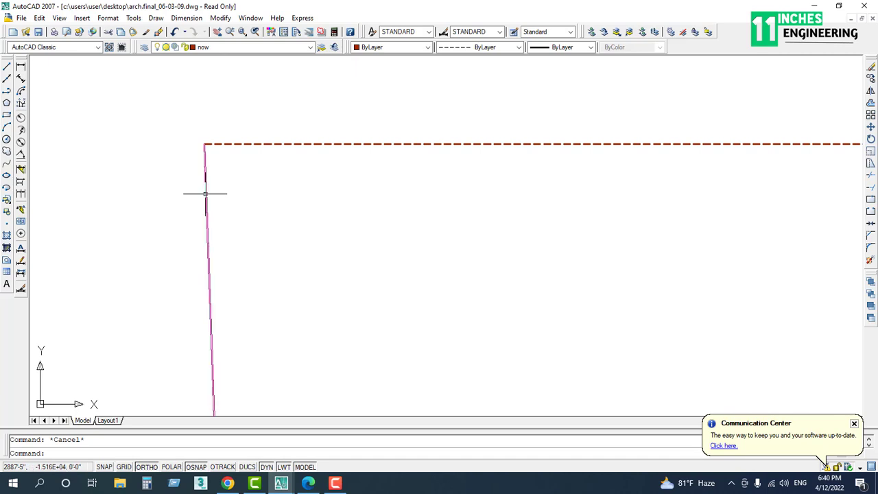
{"action": "scroll", "coordinate": [284, 162], "scroll_direction": "up", "scroll_amount": 2}
{"action": "middle_click_drag", "start_coordinate": [299, 157], "coordinate": [329, 198]}
{"action": "type", "text": "m"}
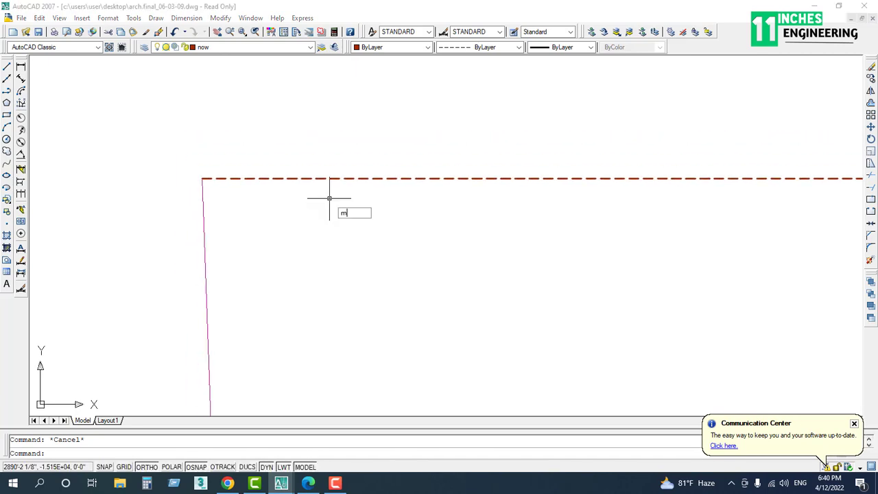
{"action": "type", "text": "a"}
{"action": "key", "text": "Return"}
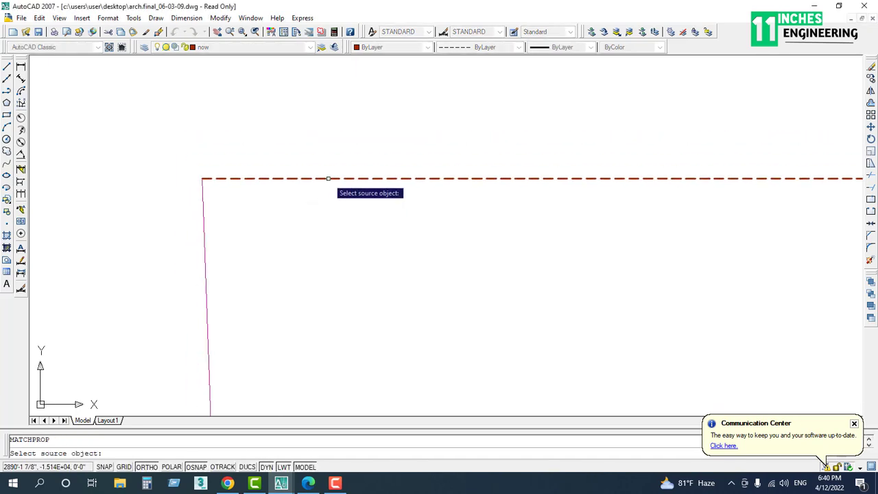
{"action": "left_click", "coordinate": [334, 179]}
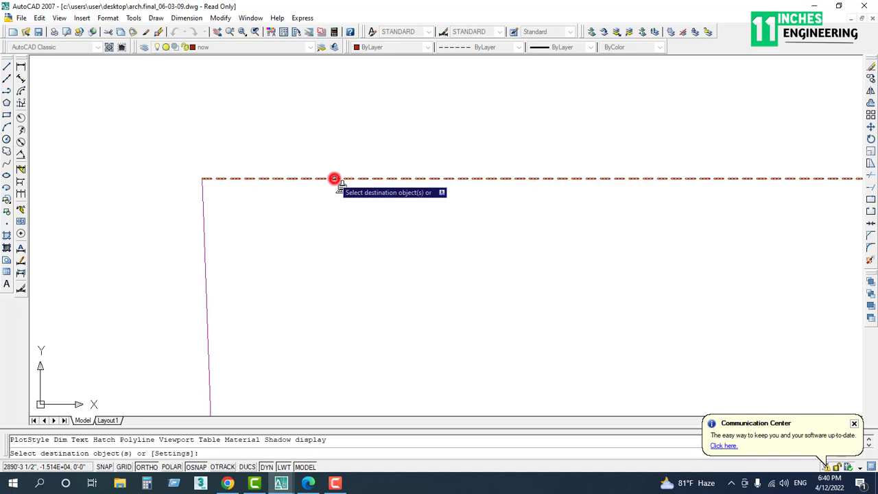
{"action": "left_click", "coordinate": [205, 217]}
{"action": "scroll", "coordinate": [210, 254], "scroll_direction": "up", "scroll_amount": 3}
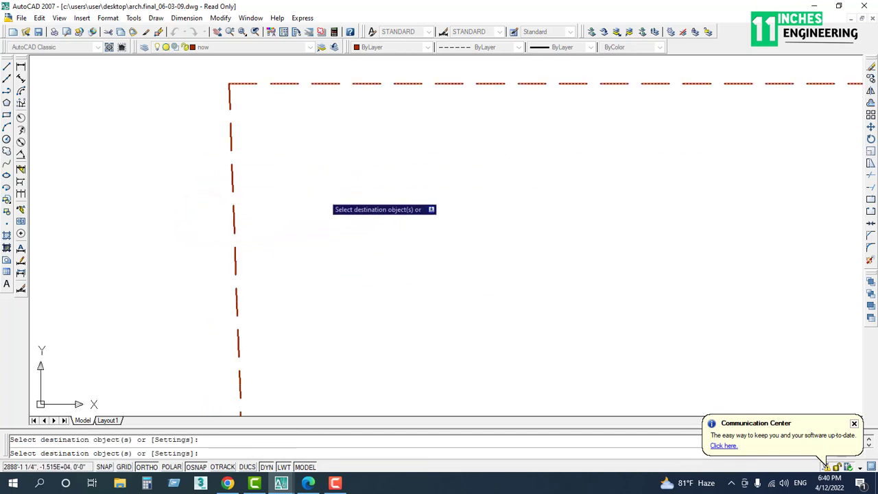
{"action": "middle_click_drag", "start_coordinate": [319, 201], "coordinate": [278, 269]}
{"action": "key", "text": "Escape"}
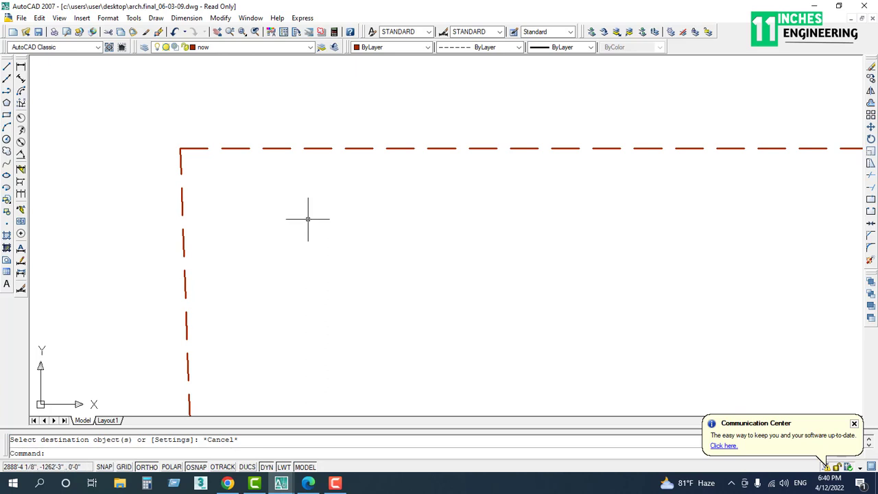
Step: Mirror the whole outline and the separate line below it about a vertical axis to its right, keeping the source objects
{"action": "scroll", "coordinate": [249, 239], "scroll_direction": "down", "scroll_amount": 5}
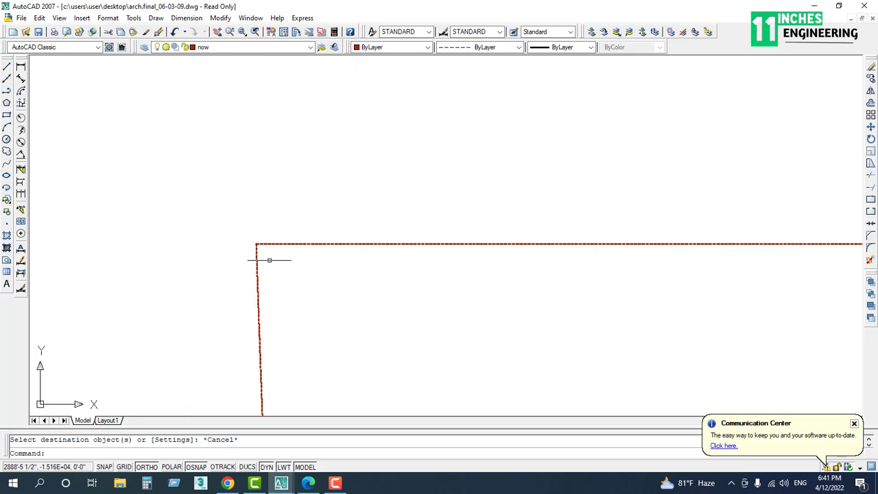
{"action": "left_click", "coordinate": [562, 225]}
{"action": "left_click", "coordinate": [240, 363]}
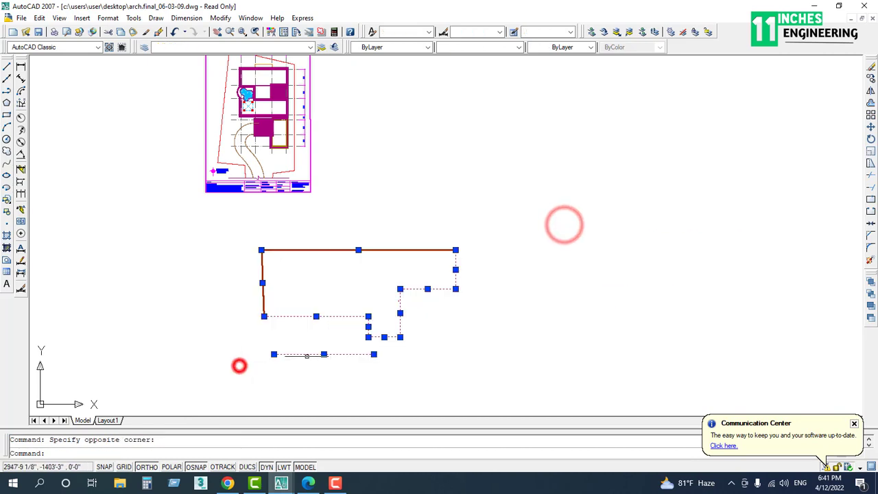
{"action": "type", "text": "mi"}
{"action": "key", "text": "Return"}
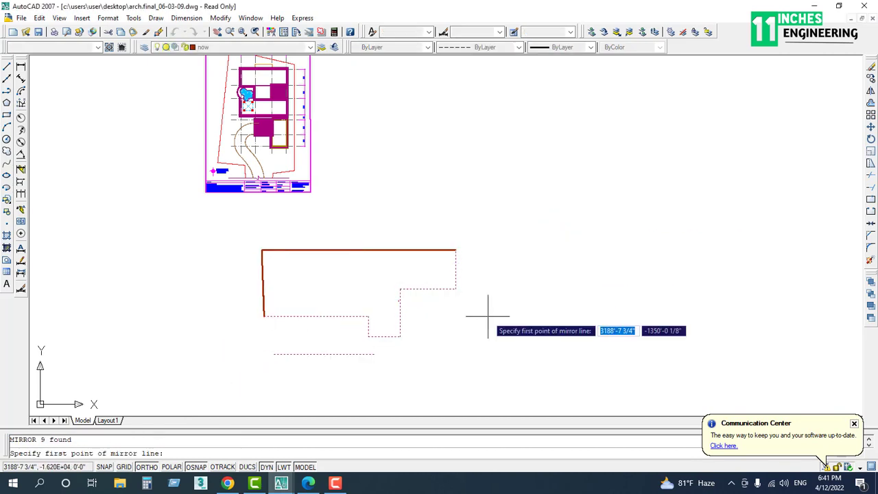
{"action": "left_click", "coordinate": [514, 289]}
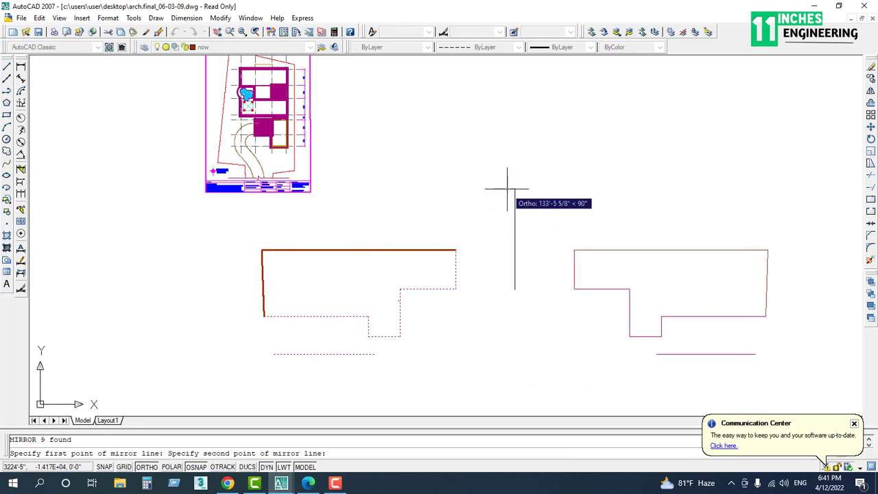
{"action": "left_click", "coordinate": [510, 362]}
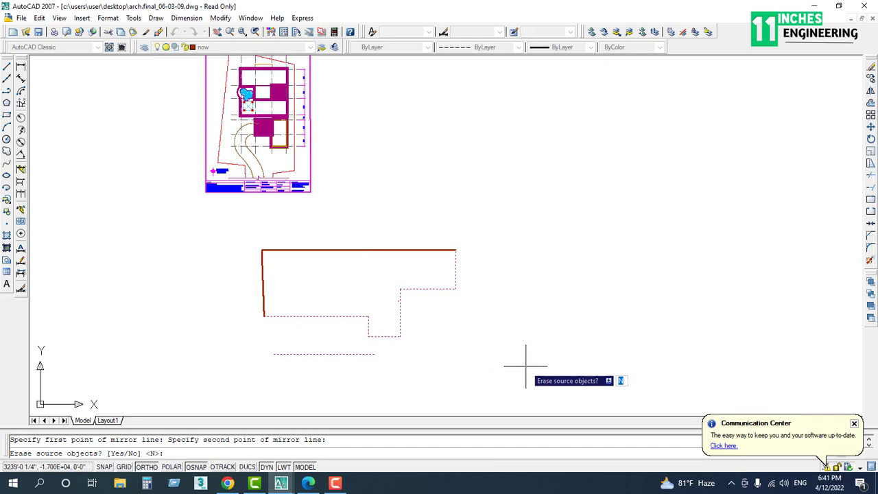
{"action": "key", "text": "Return"}
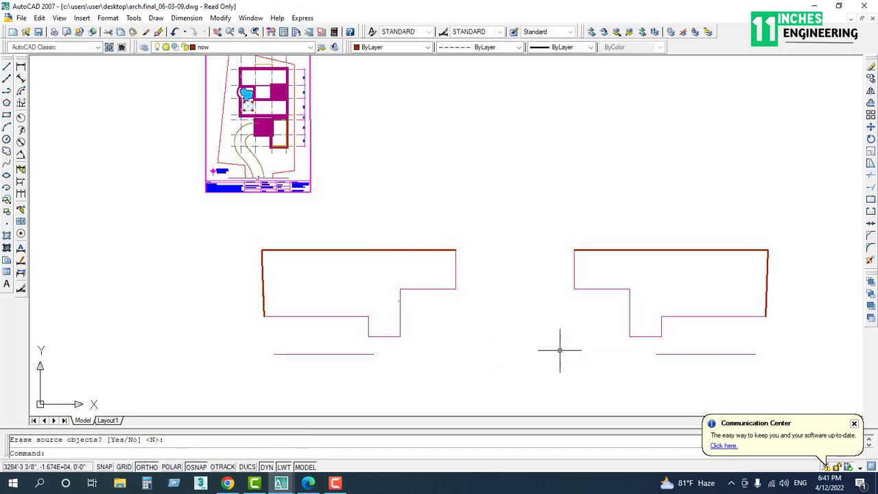
Step: Open the Options dialog, review its settings categories from Files to Profiles and back to Display, and close it
{"action": "middle_click_drag", "start_coordinate": [571, 325], "coordinate": [372, 323]}
{"action": "scroll", "coordinate": [464, 307], "scroll_direction": "up", "scroll_amount": 2}
{"action": "scroll", "coordinate": [465, 307], "scroll_direction": "down", "scroll_amount": 2}
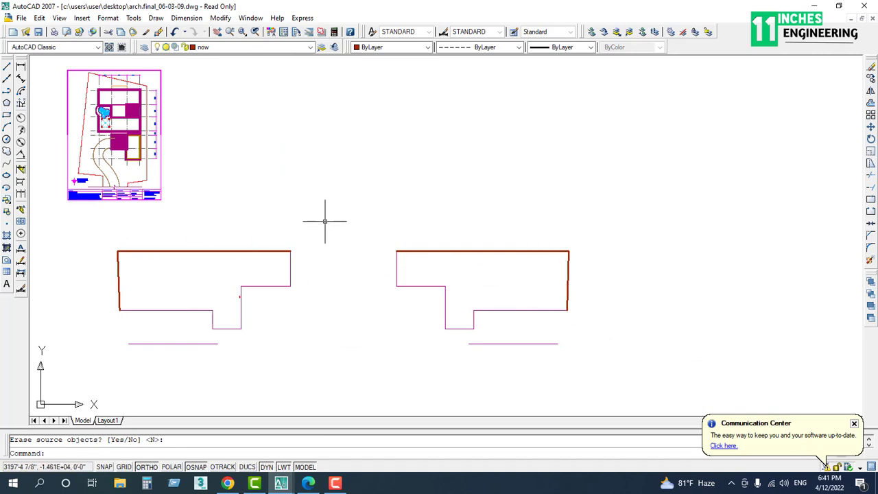
{"action": "type", "text": "op"}
{"action": "key", "text": "Return"}
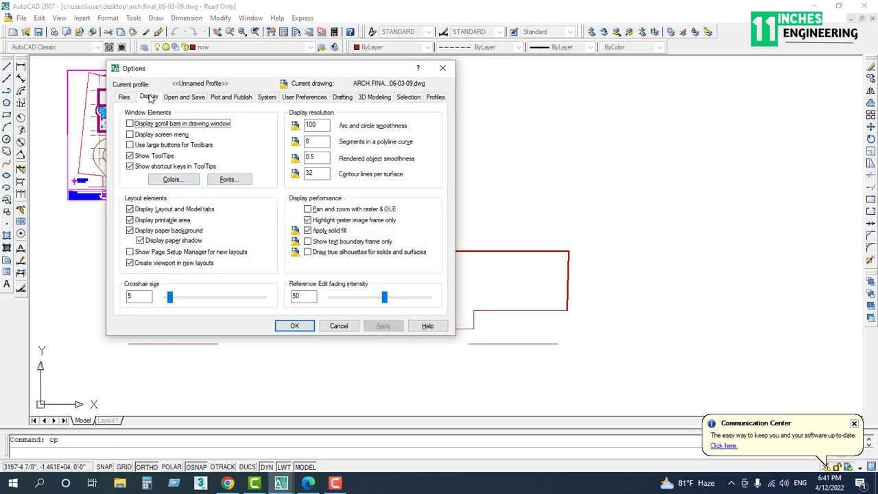
{"action": "left_click", "coordinate": [123, 96]}
{"action": "left_click", "coordinate": [183, 96]}
{"action": "left_click", "coordinate": [231, 97]}
{"action": "left_click", "coordinate": [305, 96]}
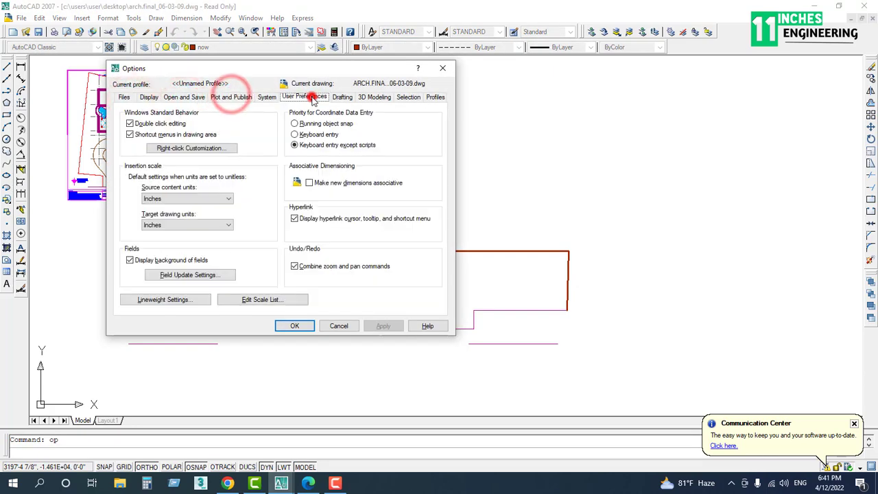
{"action": "left_click", "coordinate": [374, 96]}
{"action": "left_click", "coordinate": [408, 97]}
{"action": "left_click", "coordinate": [435, 97]}
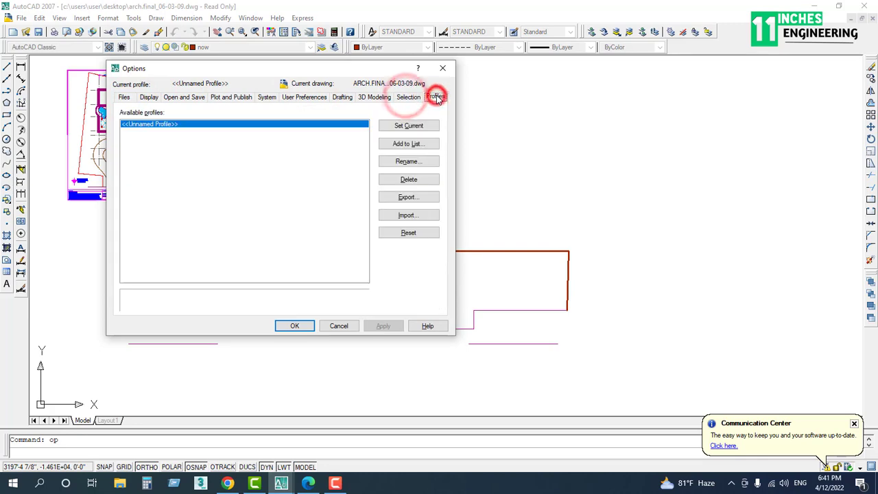
{"action": "left_click", "coordinate": [408, 96]}
{"action": "left_click", "coordinate": [374, 97]}
{"action": "left_click", "coordinate": [342, 97]}
{"action": "left_click", "coordinate": [301, 98]}
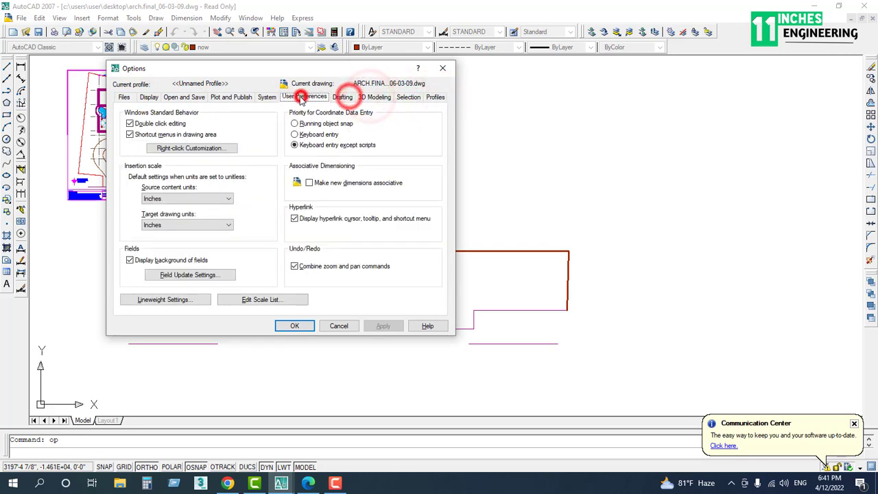
{"action": "left_click", "coordinate": [231, 96]}
{"action": "left_click", "coordinate": [184, 96]}
{"action": "left_click", "coordinate": [123, 97]}
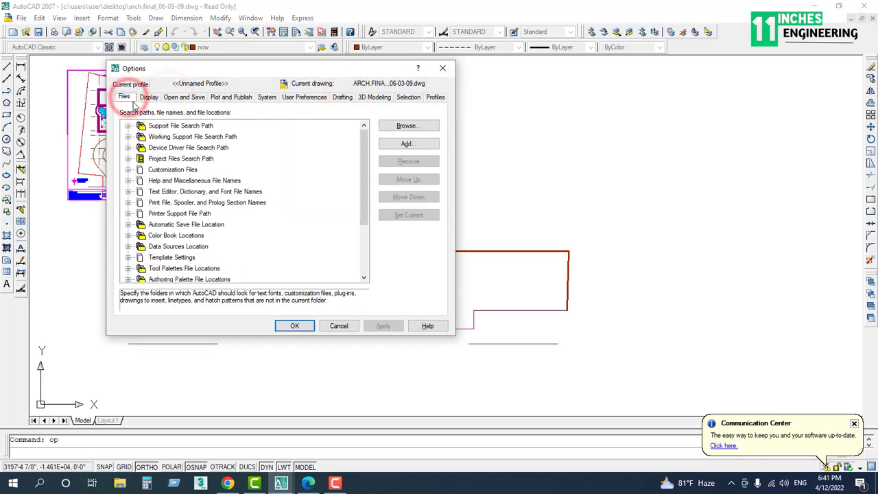
{"action": "left_click", "coordinate": [141, 96]}
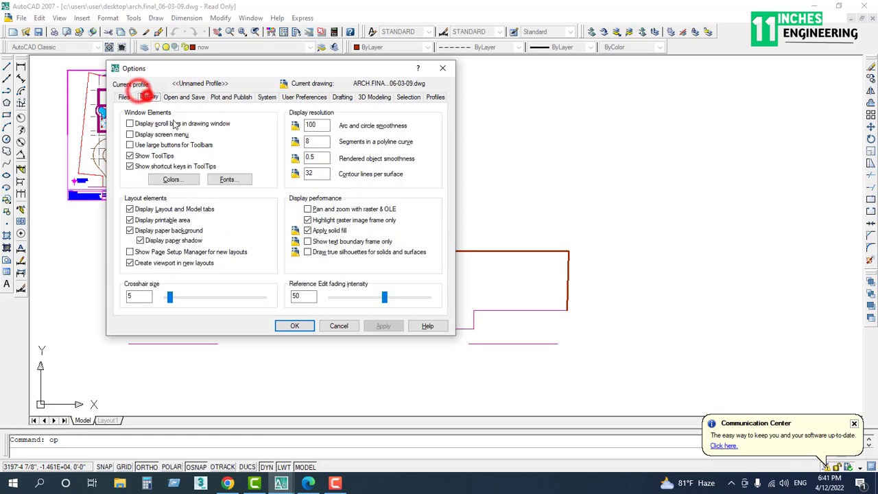
{"action": "left_click", "coordinate": [295, 326]}
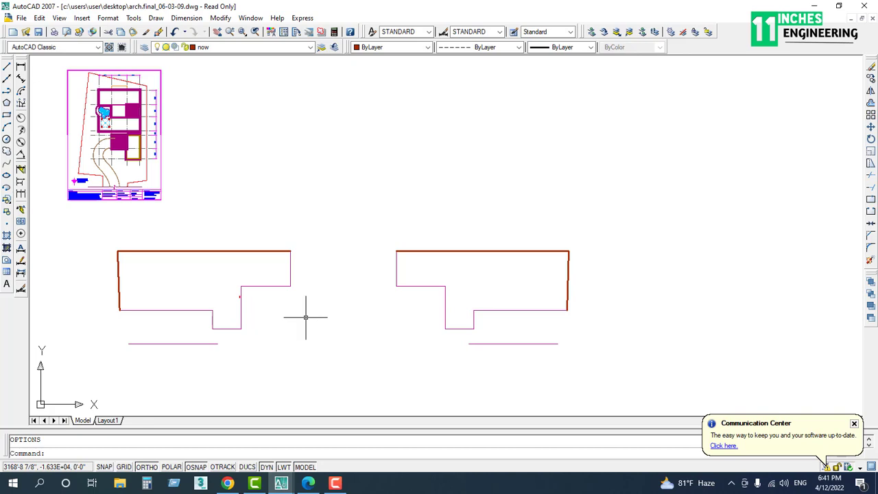
Step: Use the real-time PAN command to look around the site plan and the neighbouring drawing sheets, and leave the command
{"action": "type", "text": "PP"}
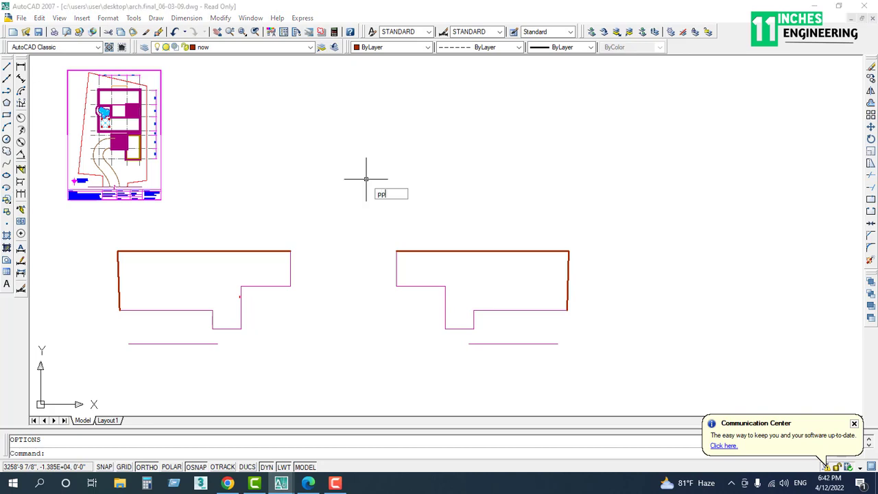
{"action": "key", "text": "Return"}
{"action": "left_click_drag", "start_coordinate": [308, 160], "coordinate": [588, 187]}
{"action": "mouse_move", "coordinate": [197, 181]}
{"action": "left_mouse_down"}
{"action": "mouse_move", "coordinate": [425, 181]}
{"action": "mouse_move", "coordinate": [51, 196]}
{"action": "left_mouse_up"}
{"action": "scroll", "coordinate": [197, 180], "scroll_direction": "up", "scroll_amount": 10}
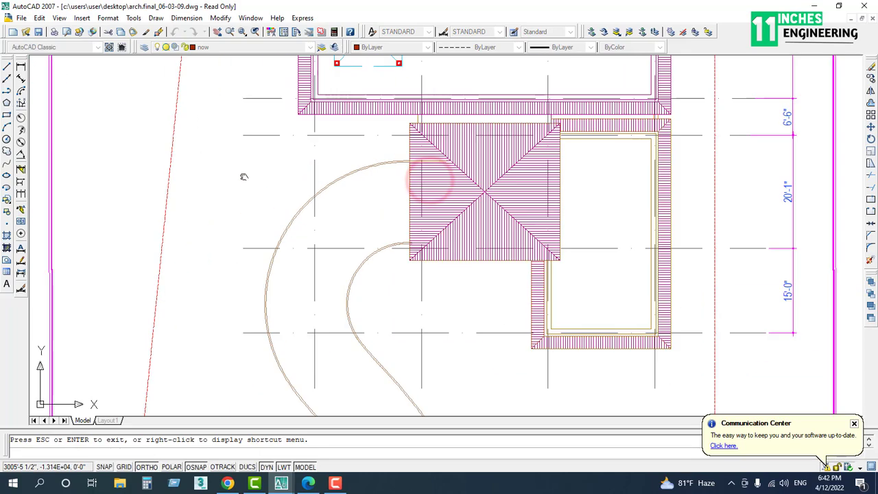
{"action": "left_click_drag", "start_coordinate": [268, 178], "coordinate": [317, 292]}
{"action": "left_click_drag", "start_coordinate": [386, 120], "coordinate": [334, 309]}
{"action": "mouse_move", "coordinate": [490, 167]}
{"action": "left_mouse_down"}
{"action": "mouse_move", "coordinate": [242, 298]}
{"action": "mouse_move", "coordinate": [264, 354]}
{"action": "left_mouse_up"}
{"action": "mouse_move", "coordinate": [261, 198]}
{"action": "left_mouse_down"}
{"action": "mouse_move", "coordinate": [484, 200]}
{"action": "mouse_move", "coordinate": [568, 226]}
{"action": "left_mouse_up"}
{"action": "mouse_move", "coordinate": [484, 195]}
{"action": "left_mouse_down"}
{"action": "mouse_move", "coordinate": [416, 262]}
{"action": "mouse_move", "coordinate": [388, 271]}
{"action": "left_mouse_up"}
{"action": "scroll", "coordinate": [388, 270], "scroll_direction": "down", "scroll_amount": 4}
{"action": "left_click_drag", "start_coordinate": [405, 300], "coordinate": [359, 259]}
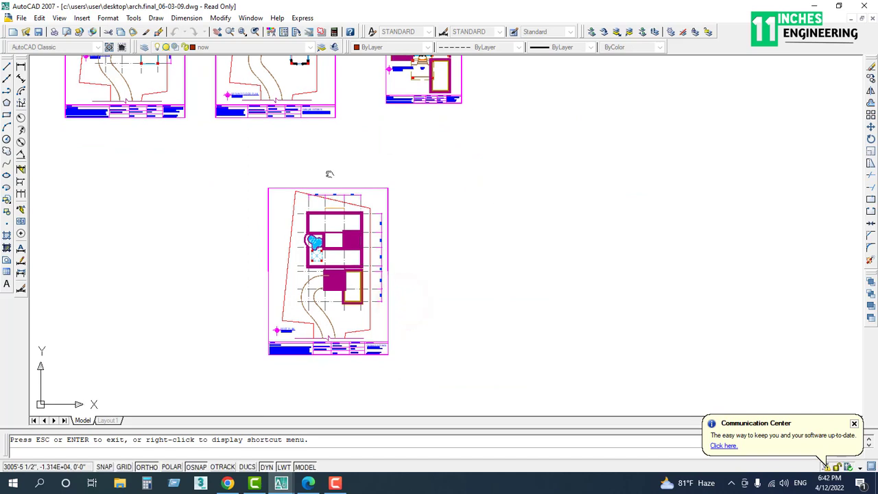
{"action": "type", "text": "p"}
{"action": "key", "text": "Return"}
{"action": "key", "text": "Escape"}
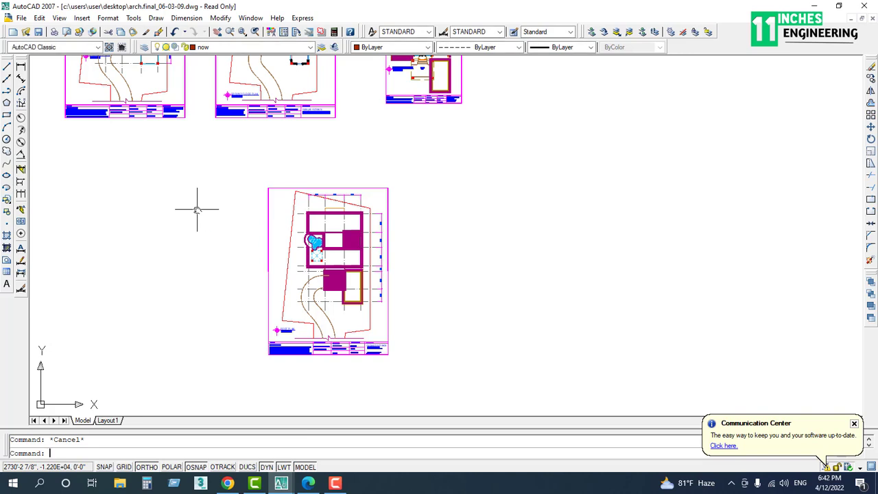
Step: Draw a stepped three-segment polyline to the left of the site plan, with horizontal ends and a vertical middle about 40' long
{"action": "type", "text": "pl"}
{"action": "key", "text": "Return"}
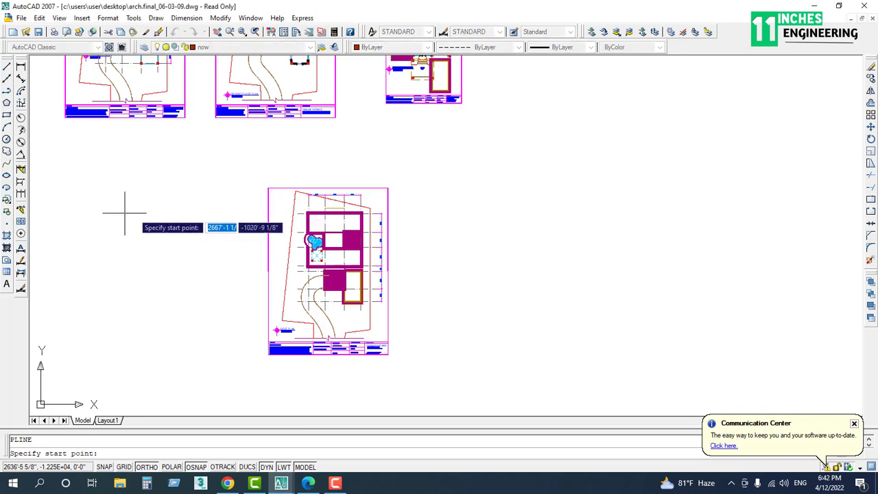
{"action": "scroll", "coordinate": [84, 212], "scroll_direction": "up", "scroll_amount": 3}
{"action": "left_click", "coordinate": [97, 213]}
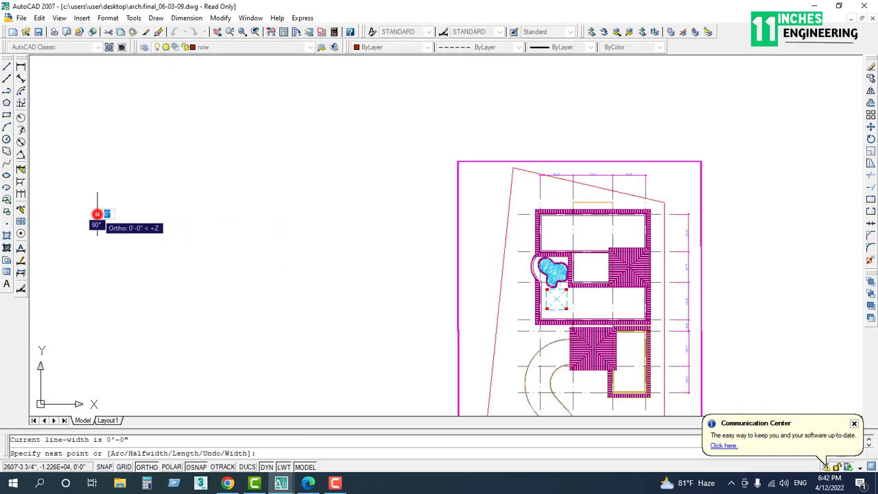
{"action": "left_click", "coordinate": [215, 213]}
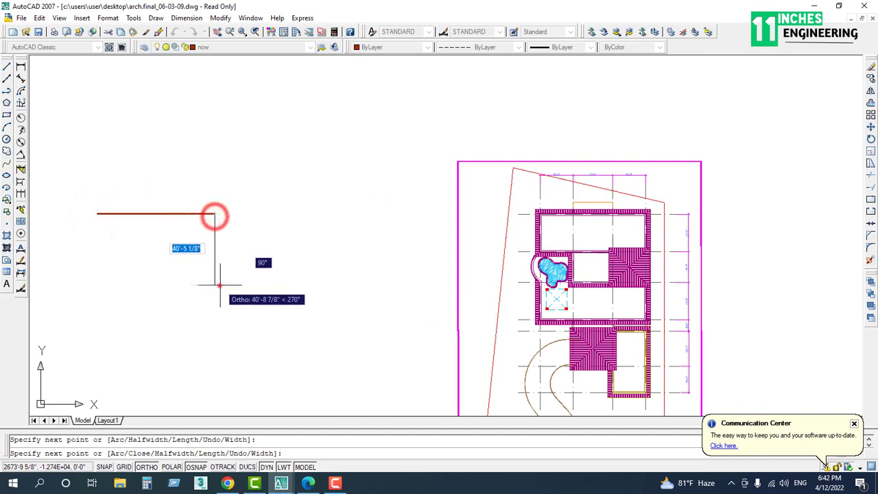
{"action": "left_click", "coordinate": [215, 284]}
{"action": "left_click", "coordinate": [299, 278]}
{"action": "key", "text": "Escape"}
Step: Select the stepped polyline to examine whether its segments form one object, and clear the selection
{"action": "left_click", "coordinate": [241, 276]}
{"action": "left_click", "coordinate": [229, 329]}
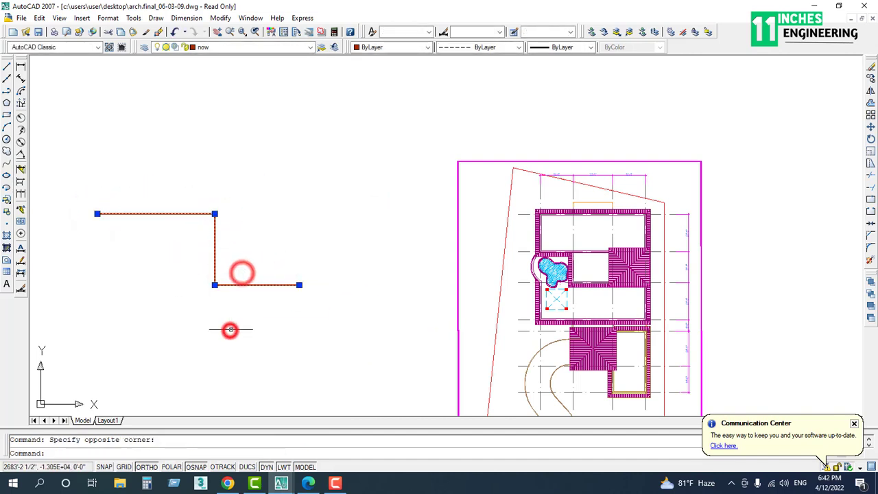
{"action": "scroll", "coordinate": [230, 329], "scroll_direction": "up", "scroll_amount": 3}
{"action": "middle_click_drag", "start_coordinate": [229, 329], "coordinate": [355, 387]}
{"action": "scroll", "coordinate": [354, 388], "scroll_direction": "down", "scroll_amount": 4}
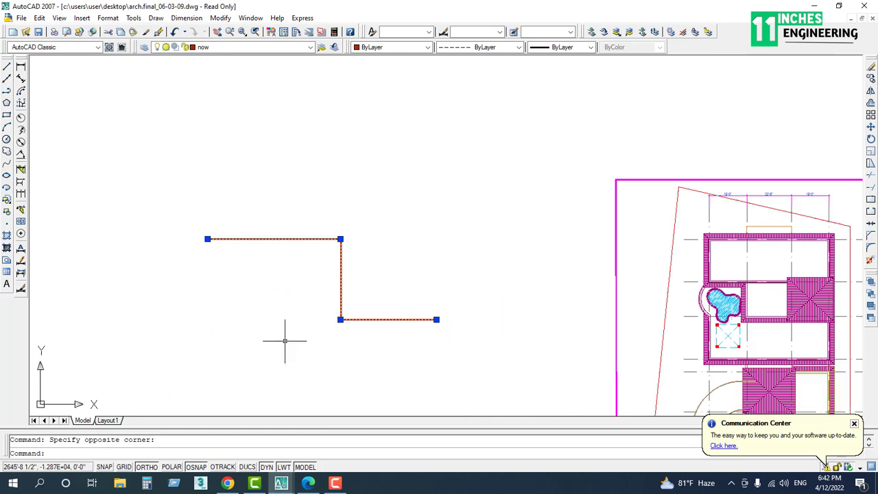
{"action": "key", "text": "Escape"}
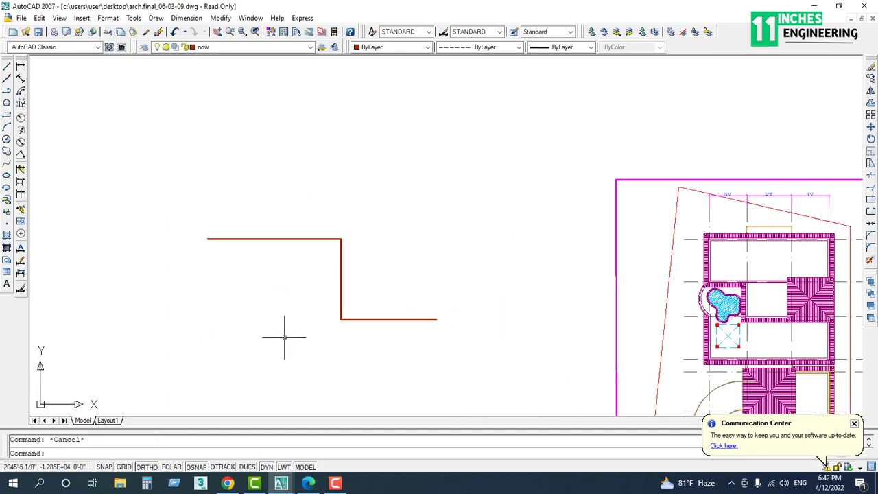
Step: Draw a freehand rectangle above and to the left of the stepped polyline with the RECTANGLE command
{"action": "type", "text": "re"}
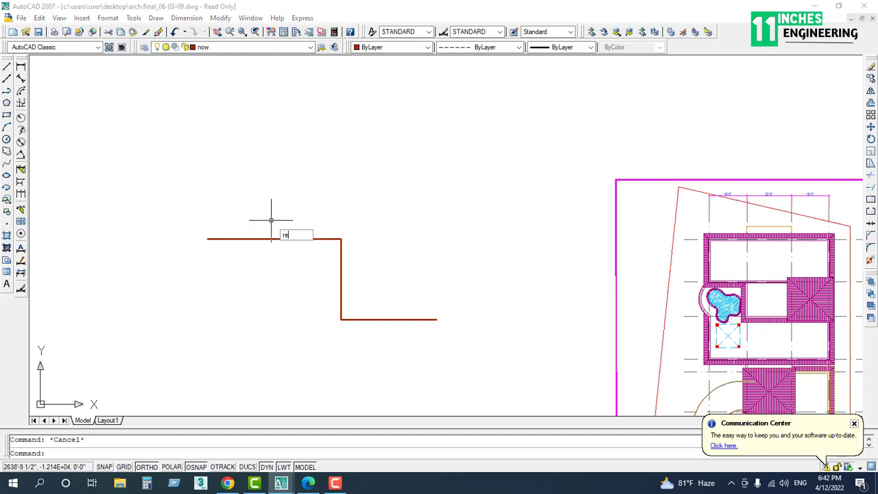
{"action": "type", "text": "c"}
{"action": "key", "text": "Return"}
{"action": "left_click", "coordinate": [127, 129]}
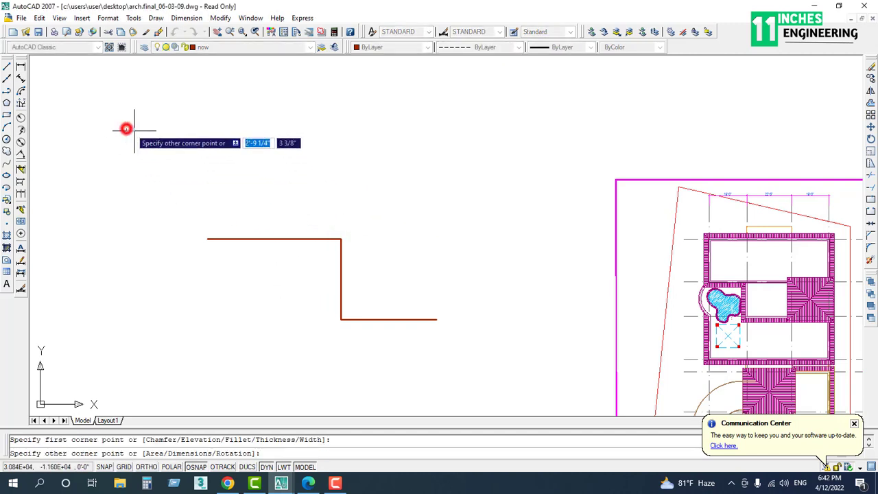
{"action": "left_click", "coordinate": [258, 203]}
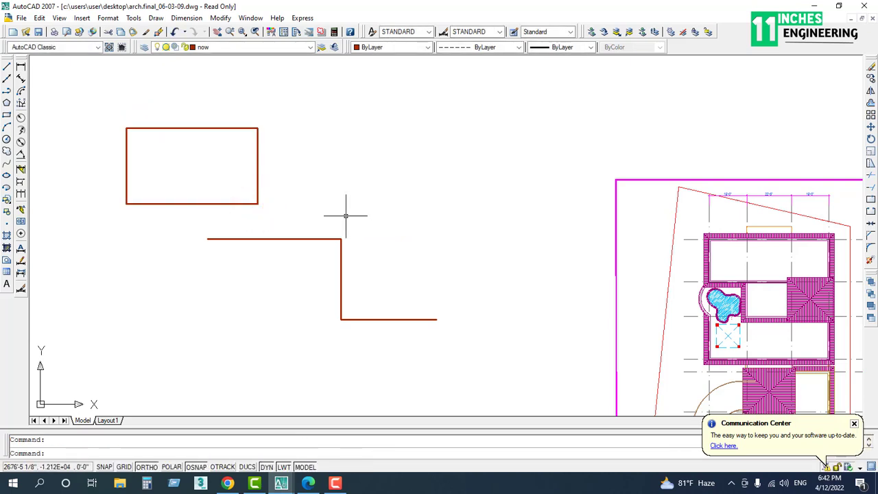
Step: Draw a second rectangle 20' wide and 10' high to the right of the first, entering its dimensions
{"action": "type", "text": "r"}
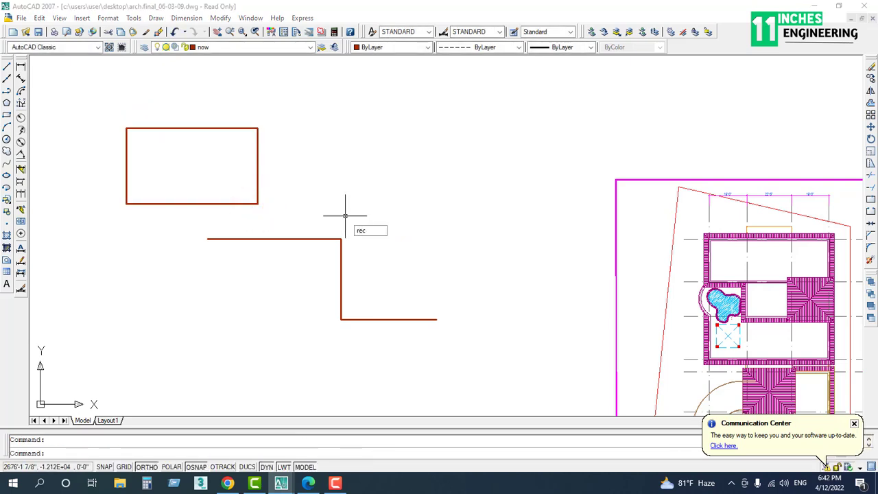
{"action": "type", "text": "ec"}
{"action": "key", "text": "Return"}
{"action": "left_click", "coordinate": [320, 158]}
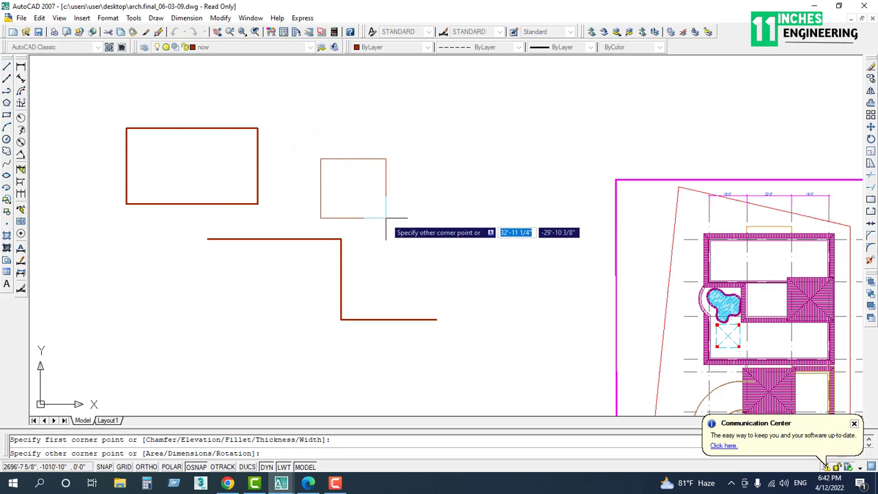
{"action": "type", "text": "20"}
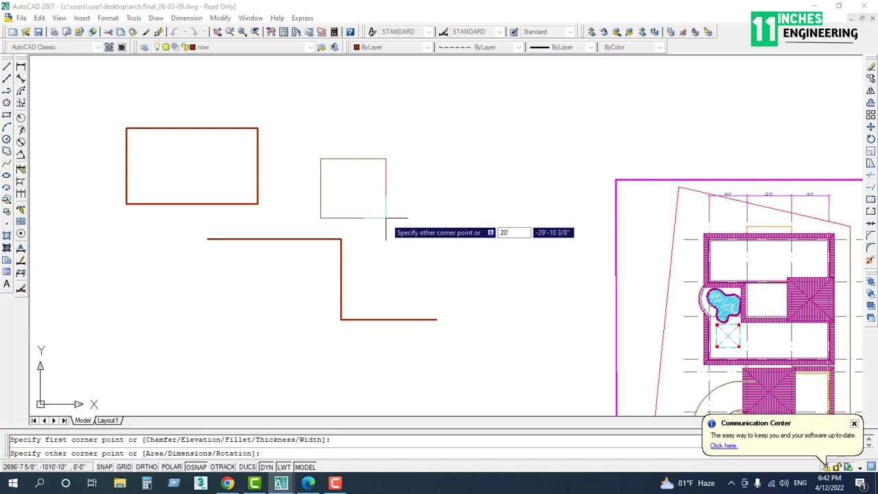
{"action": "key", "text": "Tab"}
{"action": "type", "text": "1"}
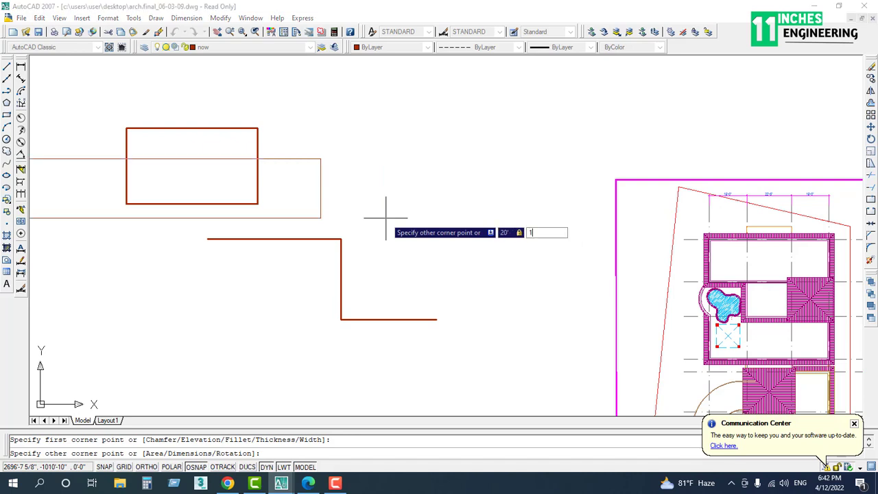
{"action": "key", "text": "Return"}
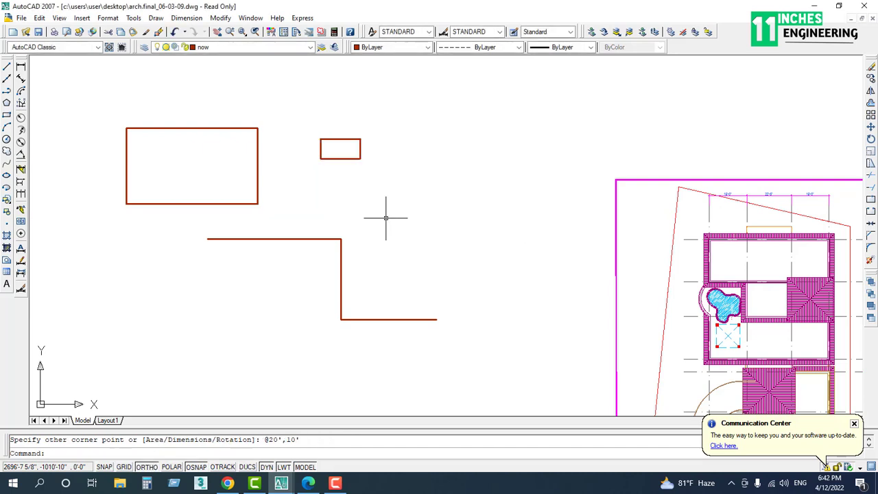
Step: Add a linear dimension for the small rectangle's width above its top edge
{"action": "scroll", "coordinate": [378, 154], "scroll_direction": "up", "scroll_amount": 4}
{"action": "scroll", "coordinate": [172, 151], "scroll_direction": "up", "scroll_amount": 2}
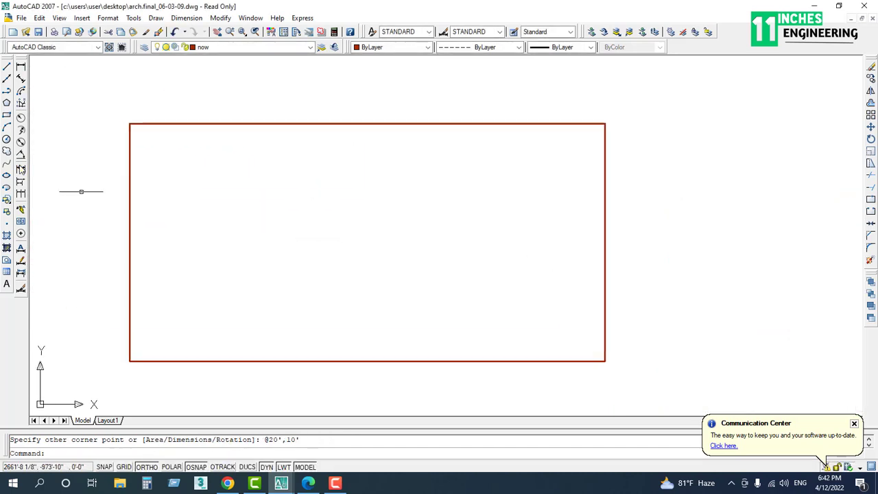
{"action": "left_click", "coordinate": [21, 66]}
{"action": "left_click", "coordinate": [130, 125]}
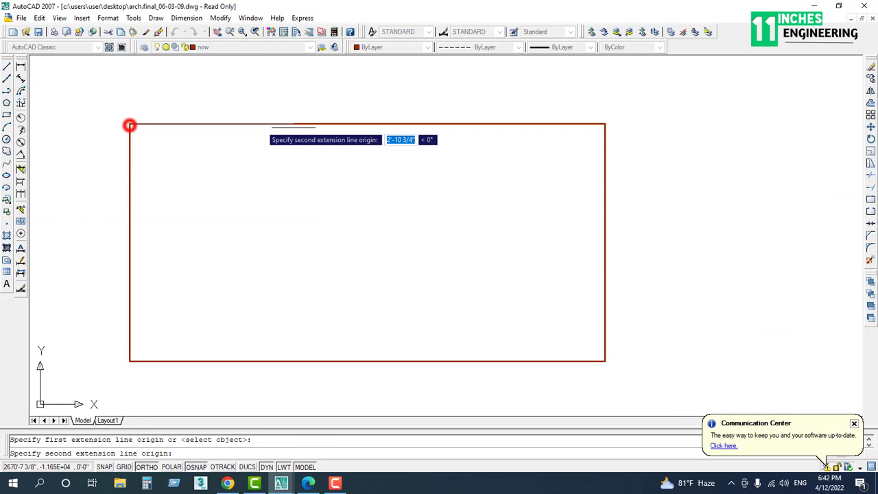
{"action": "left_click", "coordinate": [604, 124]}
{"action": "left_click", "coordinate": [604, 100]}
Step: Add a linear dimension for the small rectangle's height beside its right edge
{"action": "key", "text": "Return"}
{"action": "left_click", "coordinate": [604, 124]}
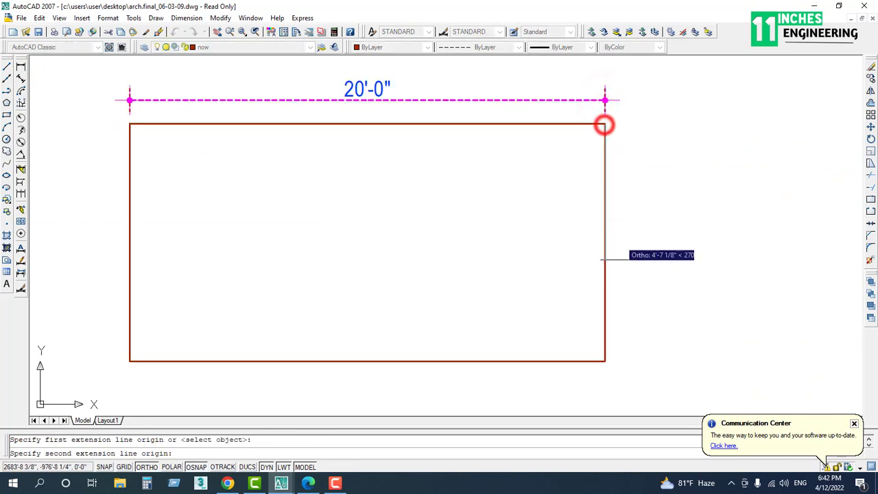
{"action": "left_click", "coordinate": [605, 360]}
{"action": "left_click", "coordinate": [652, 336]}
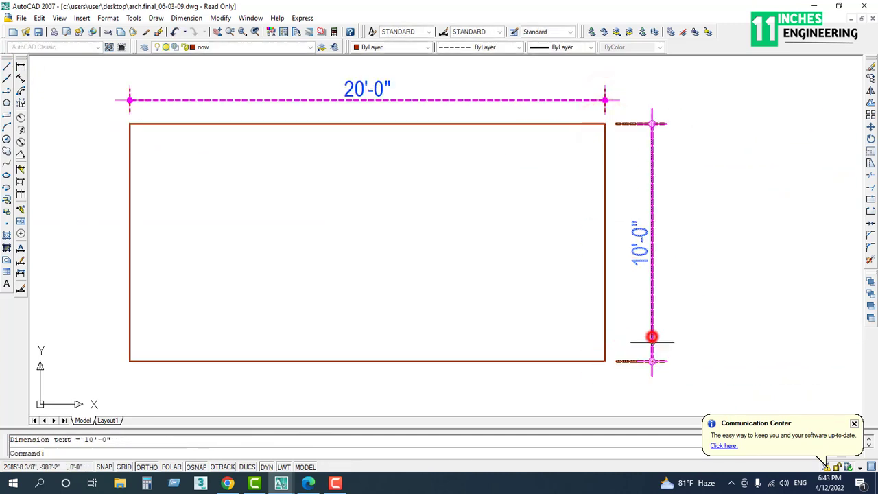
{"action": "scroll", "coordinate": [429, 248], "scroll_direction": "down", "scroll_amount": 2}
{"action": "key", "text": "Escape"}
{"action": "scroll", "coordinate": [343, 250], "scroll_direction": "up", "scroll_amount": 1}
{"action": "scroll", "coordinate": [253, 251], "scroll_direction": "down", "scroll_amount": 3}
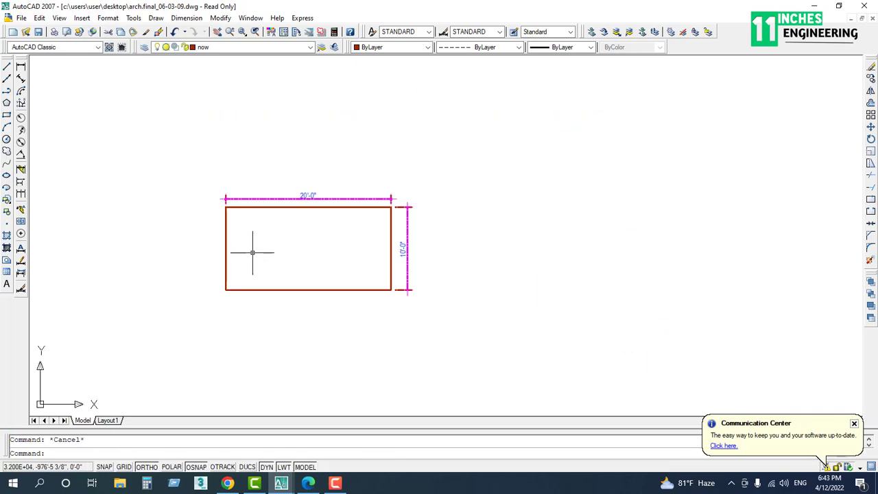
{"action": "left_click", "coordinate": [255, 236]}
{"action": "left_click", "coordinate": [187, 261]}
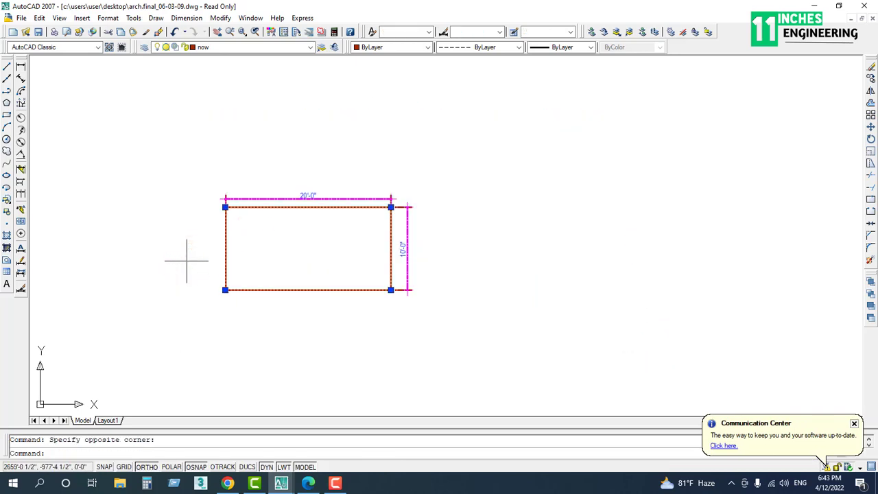
{"action": "key", "text": "Escape"}
Step: Rotate the dimensioned rectangle 90° counterclockwise about a base point to its left, with Ortho on for the final angle
{"action": "type", "text": "ro"}
{"action": "key", "text": "Return"}
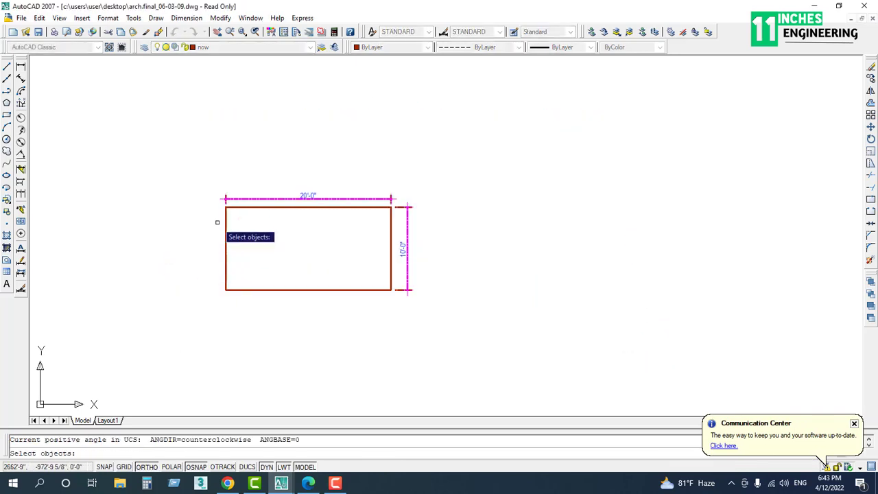
{"action": "left_click", "coordinate": [241, 220]}
{"action": "left_click", "coordinate": [176, 247]}
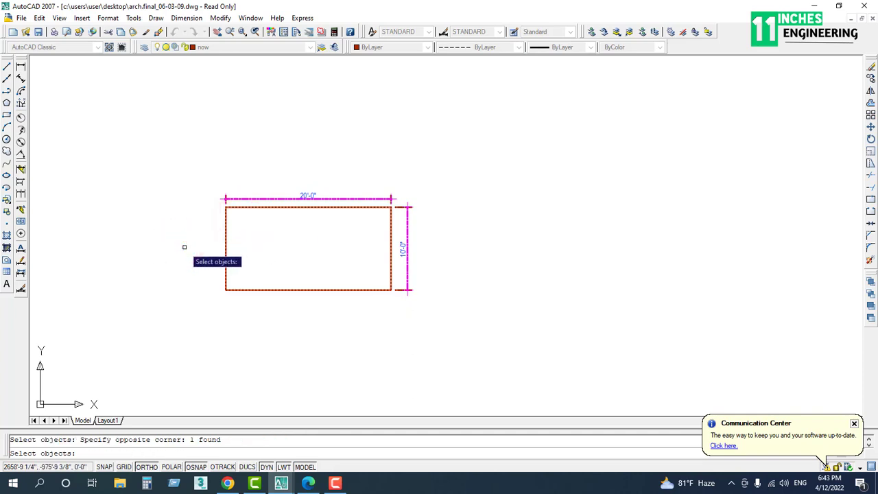
{"action": "key", "text": "Return"}
{"action": "left_click", "coordinate": [188, 236]}
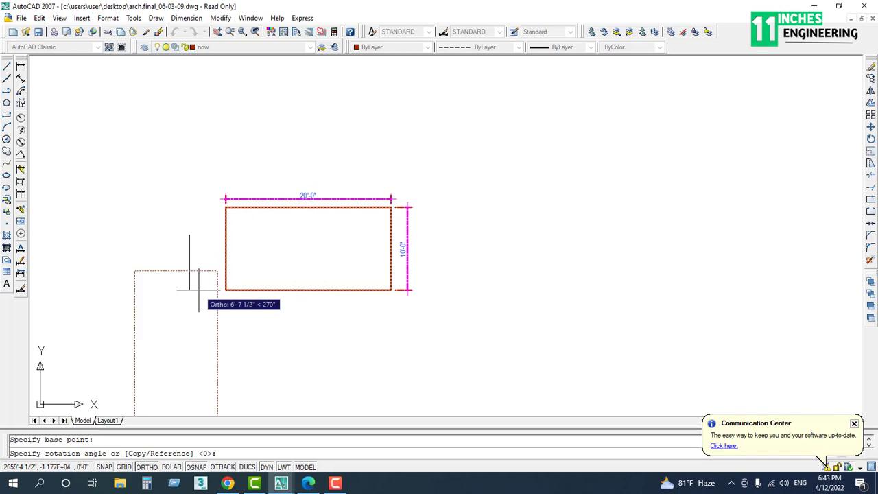
{"action": "key", "text": "F8"}
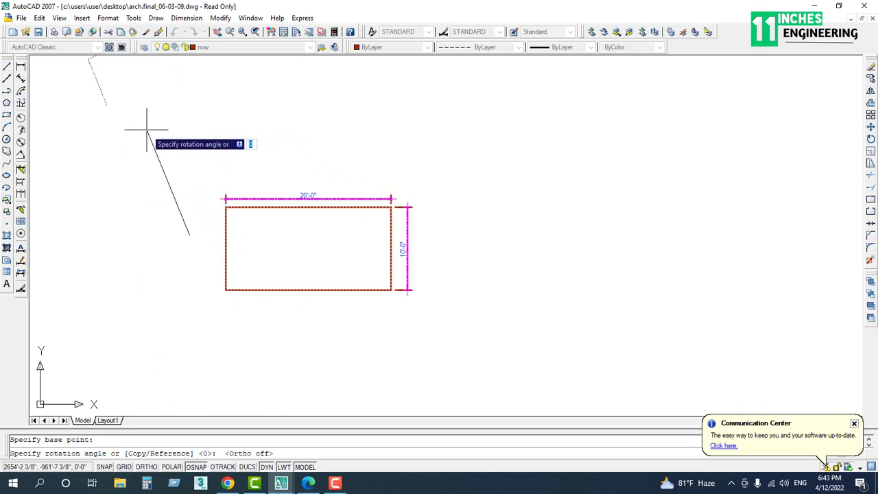
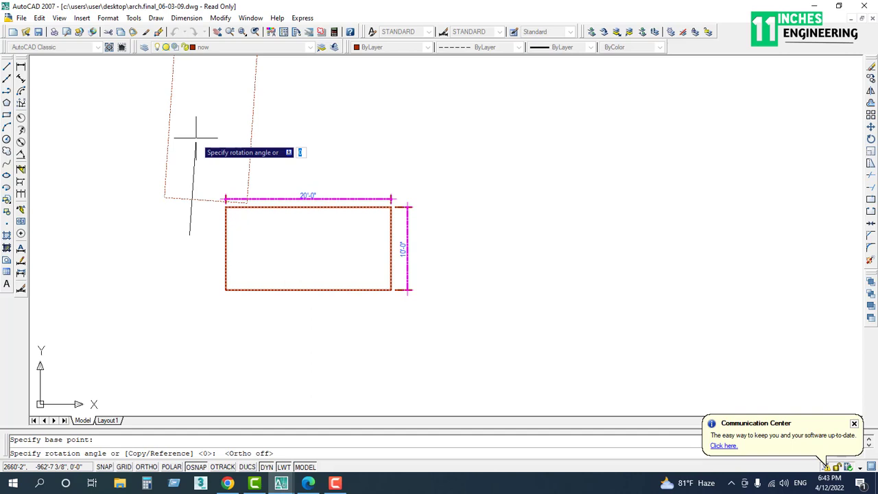
{"action": "key", "text": "F8"}
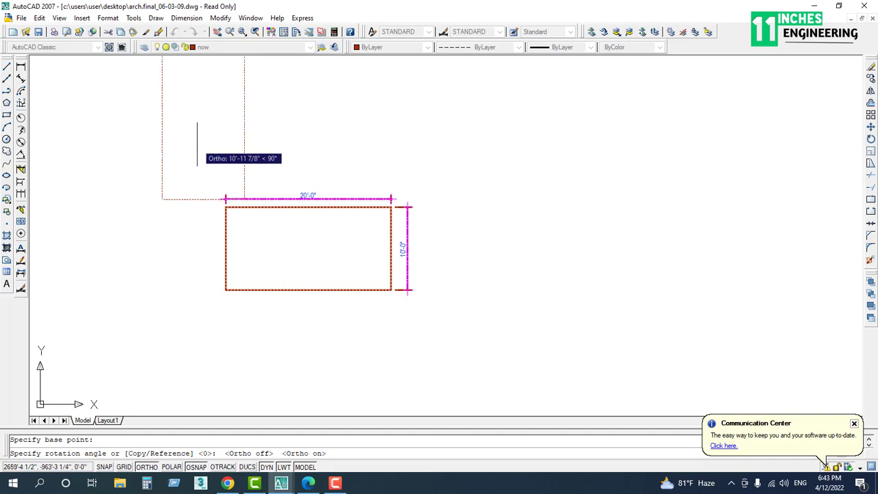
{"action": "left_click", "coordinate": [195, 141]}
Step: Stretch the rotated rectangle's top edge straight downward, shortening it to a little over half its height
{"action": "middle_click_drag", "start_coordinate": [203, 198], "coordinate": [245, 372]}
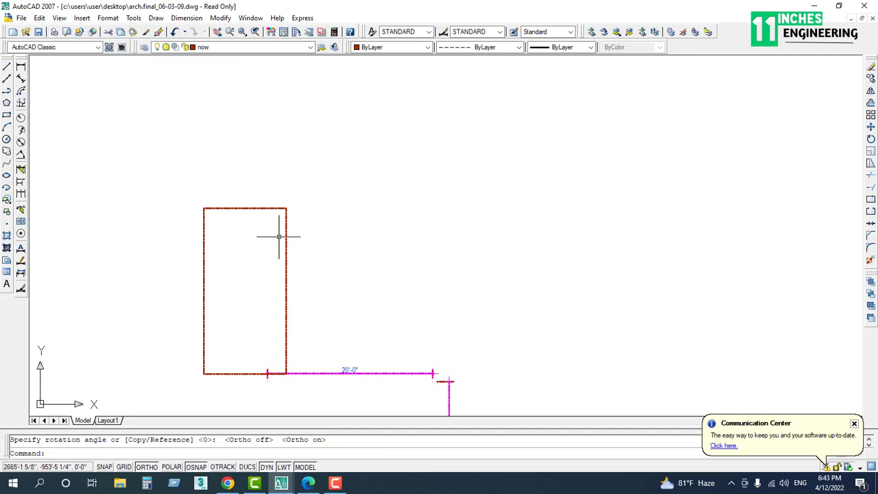
{"action": "scroll", "coordinate": [243, 301], "scroll_direction": "up", "scroll_amount": 3}
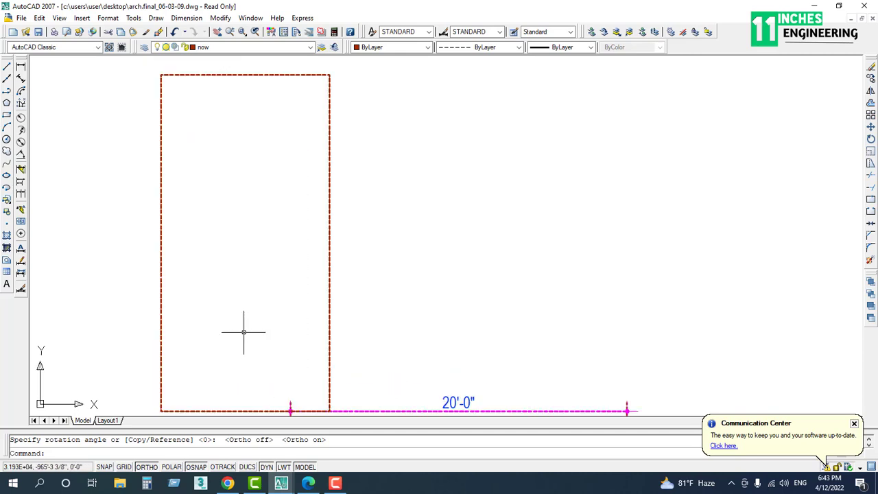
{"action": "middle_click_drag", "start_coordinate": [245, 317], "coordinate": [270, 279]}
{"action": "scroll", "coordinate": [270, 277], "scroll_direction": "down", "scroll_amount": 4}
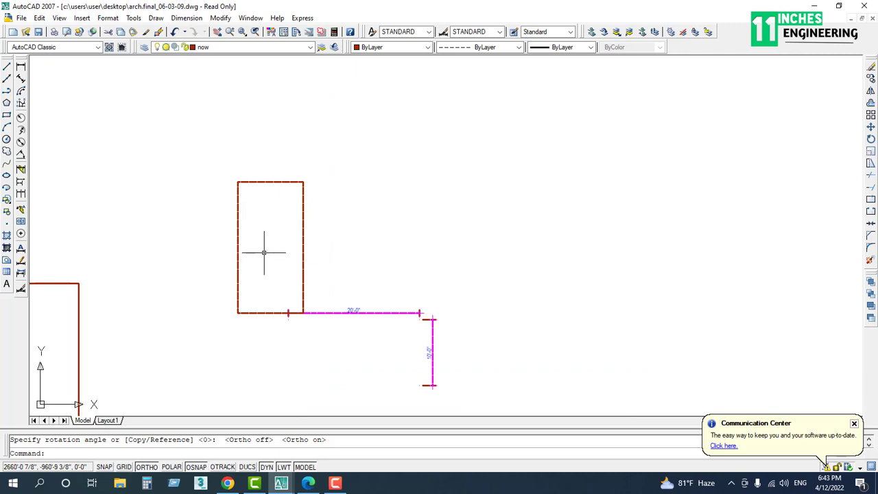
{"action": "type", "text": "s"}
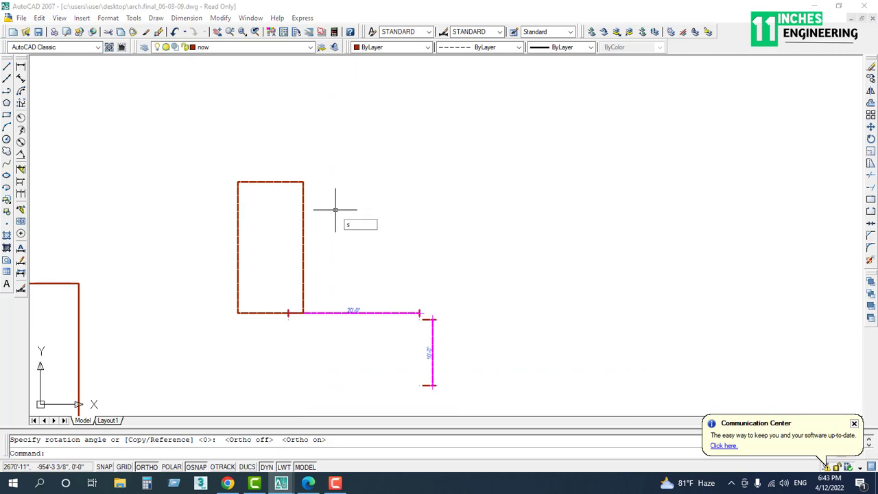
{"action": "key", "text": "Return"}
{"action": "left_click", "coordinate": [364, 153]}
{"action": "left_click", "coordinate": [211, 202]}
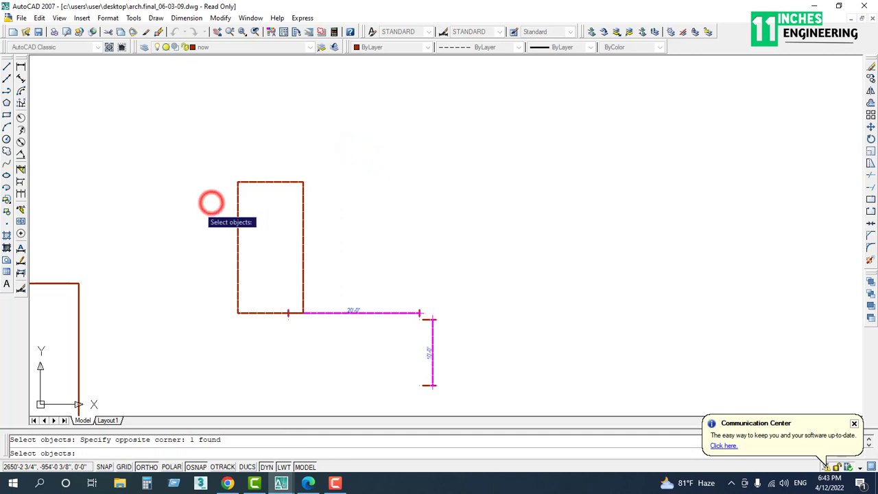
{"action": "key", "text": "Return"}
{"action": "left_click", "coordinate": [199, 214]}
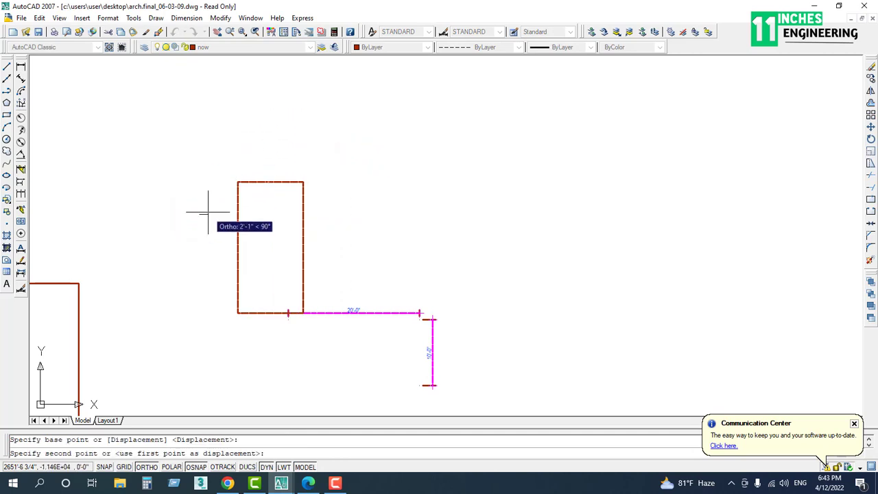
{"action": "left_click", "coordinate": [206, 273]}
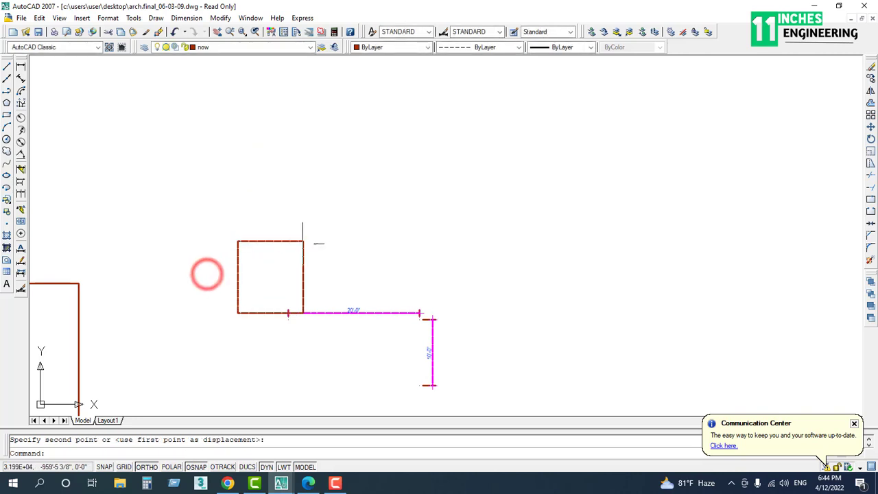
Step: Stretch the same rectangle's top edge straight upward by about 35'
{"action": "scroll", "coordinate": [238, 276], "scroll_direction": "up", "scroll_amount": 4}
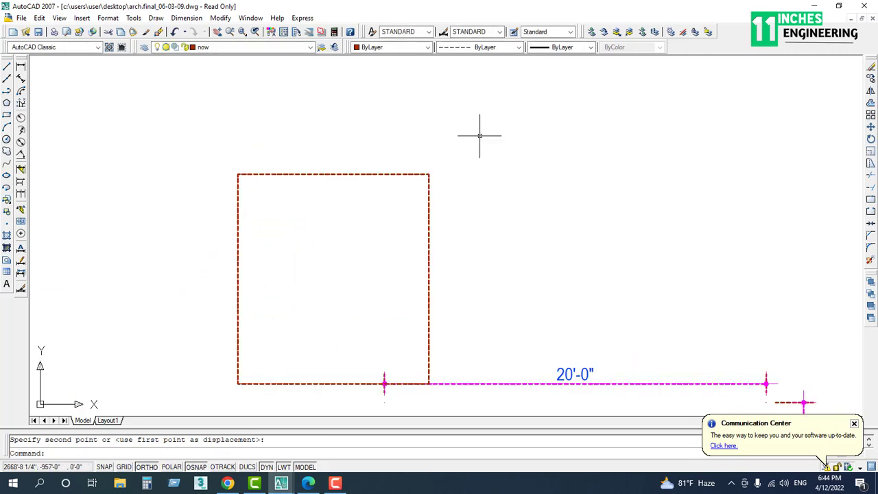
{"action": "key", "text": "Return"}
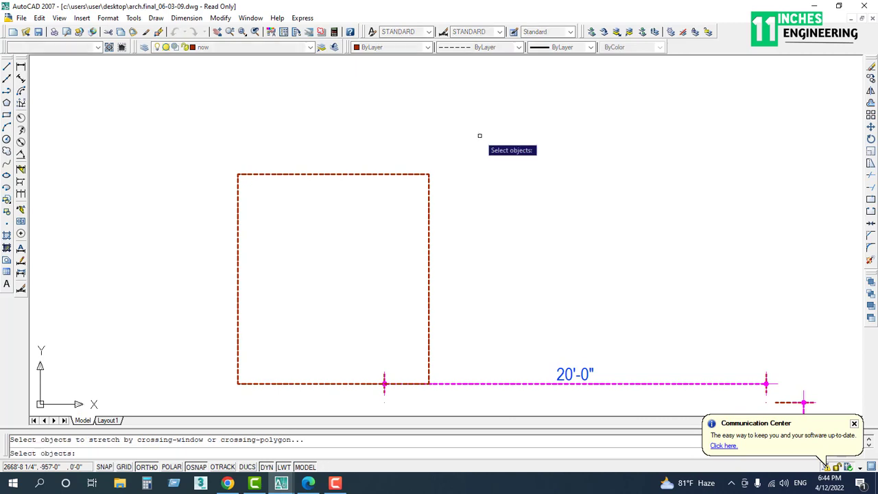
{"action": "left_click", "coordinate": [486, 133]}
{"action": "left_click", "coordinate": [163, 211]}
{"action": "key", "text": "Return"}
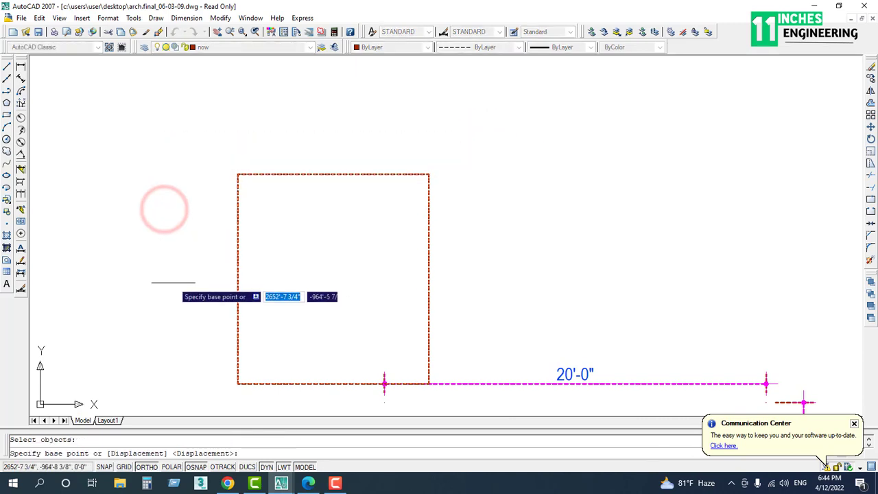
{"action": "left_click", "coordinate": [173, 288]}
{"action": "scroll", "coordinate": [233, 295], "scroll_direction": "down", "scroll_amount": 8}
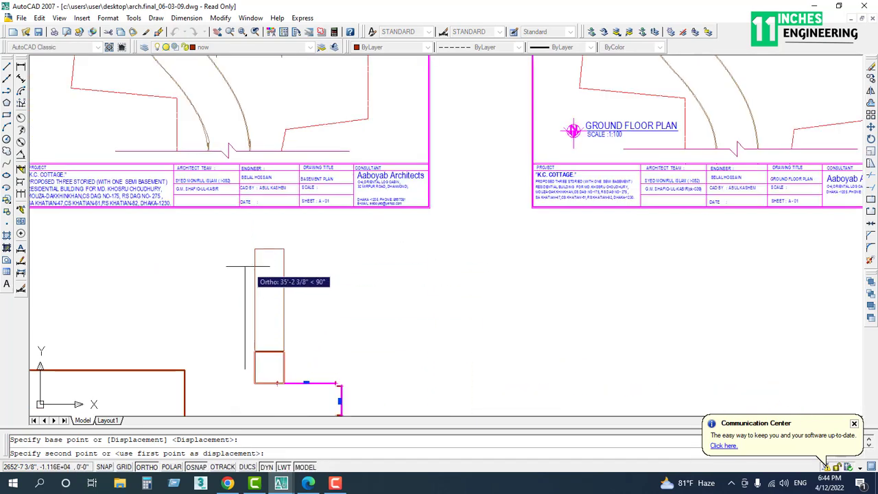
{"action": "left_click", "coordinate": [247, 263]}
{"action": "scroll", "coordinate": [288, 323], "scroll_direction": "up", "scroll_amount": 3}
{"action": "middle_click_drag", "start_coordinate": [288, 323], "coordinate": [343, 264]}
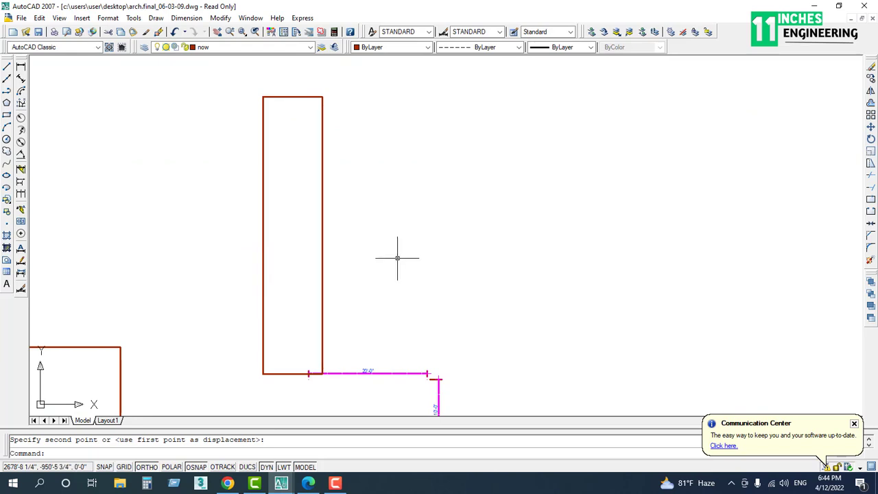
Step: Scale the tall narrow rectangle by a factor of 1.5 about its upper-right corner
{"action": "type", "text": "sc"}
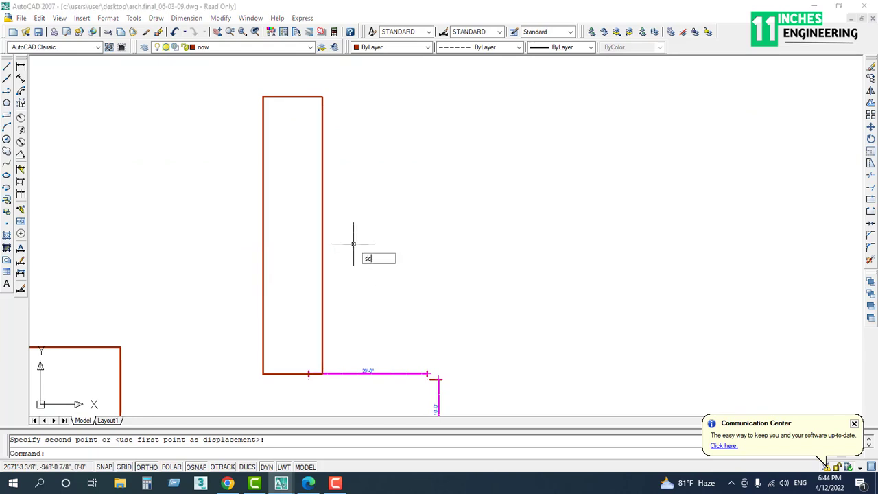
{"action": "key", "text": "Return"}
{"action": "left_click", "coordinate": [354, 235]}
{"action": "left_click", "coordinate": [308, 251]}
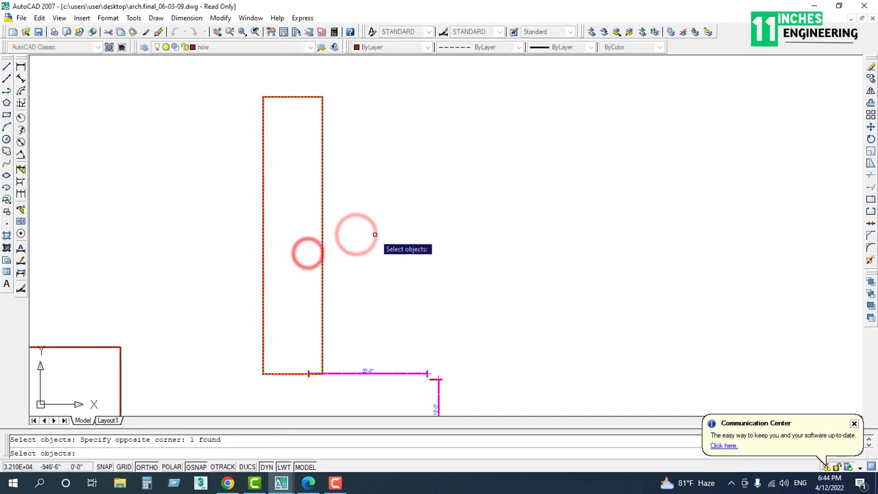
{"action": "key", "text": "Return"}
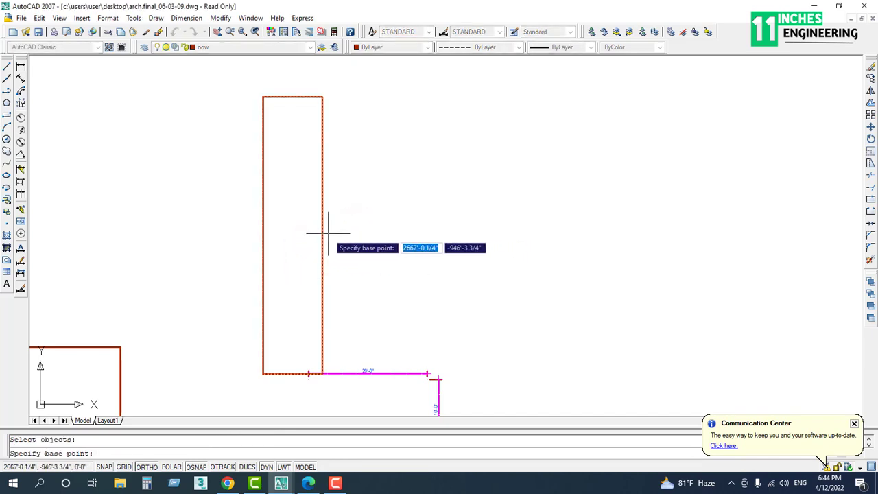
{"action": "left_click", "coordinate": [319, 97]}
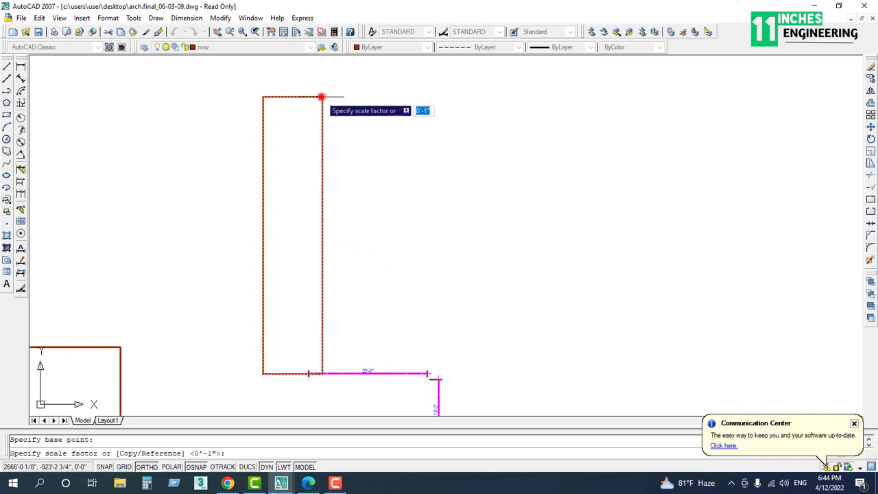
{"action": "scroll", "coordinate": [411, 137], "scroll_direction": "down", "scroll_amount": 3}
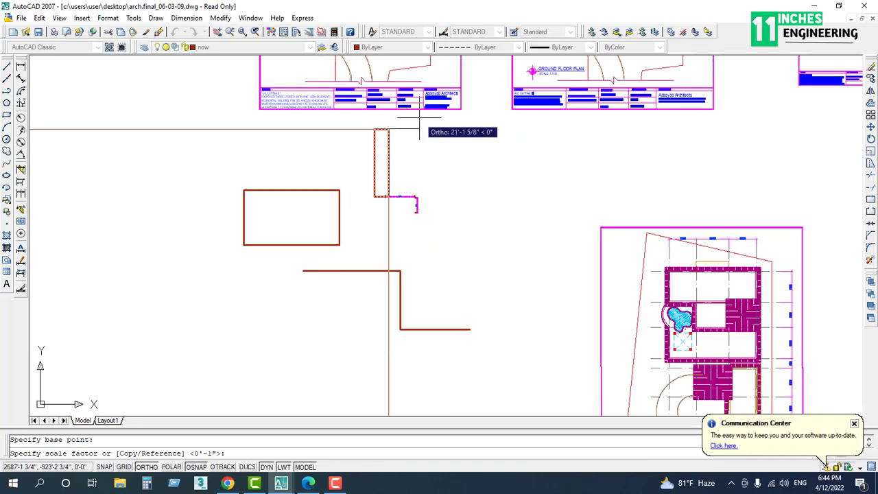
{"action": "key", "text": "F8"}
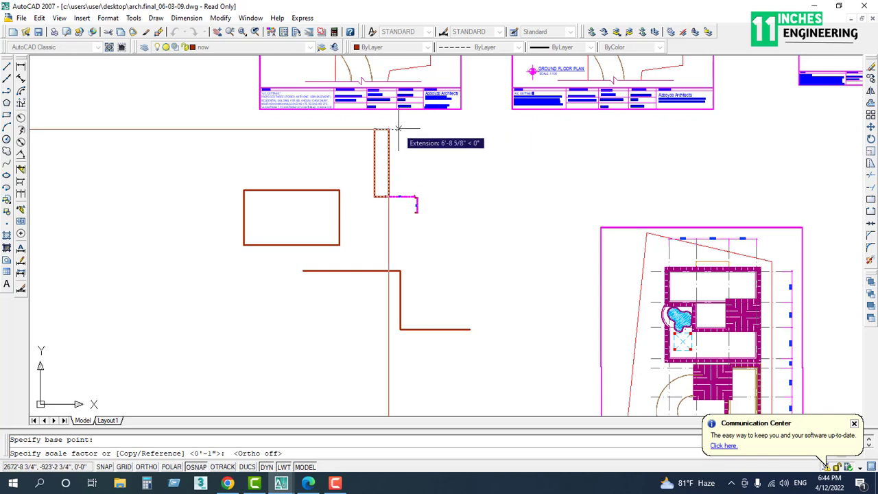
{"action": "key", "text": "F8"}
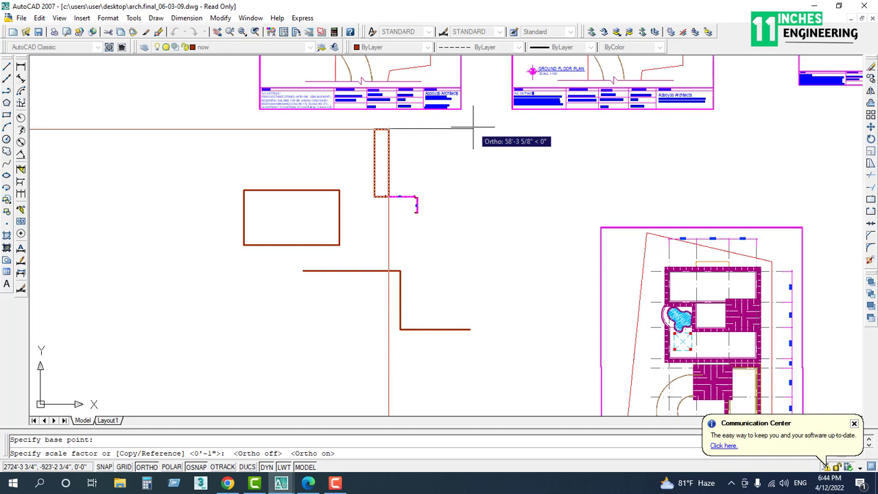
{"action": "type", "text": "1"}
{"action": "key", "text": "Return"}
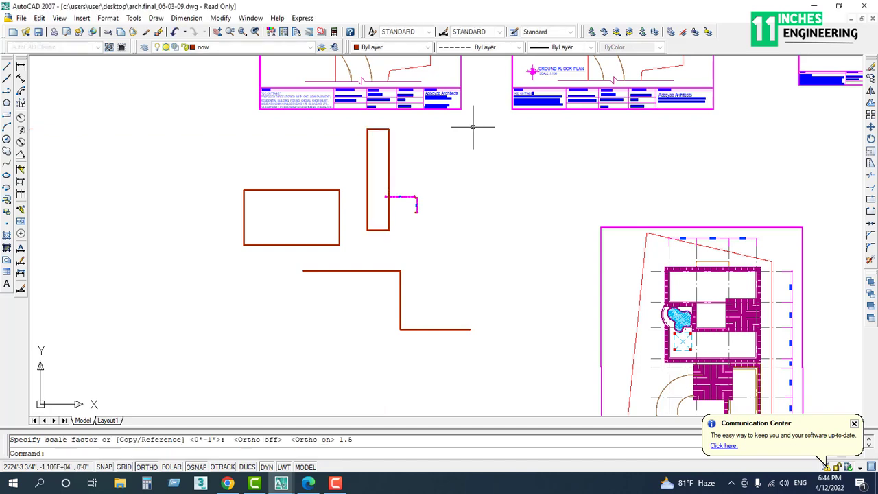
Step: Undo the scaling of the tall narrow rectangle
{"action": "scroll", "coordinate": [357, 135], "scroll_direction": "up", "scroll_amount": 5}
{"action": "scroll", "coordinate": [450, 196], "scroll_direction": "up", "scroll_amount": 2}
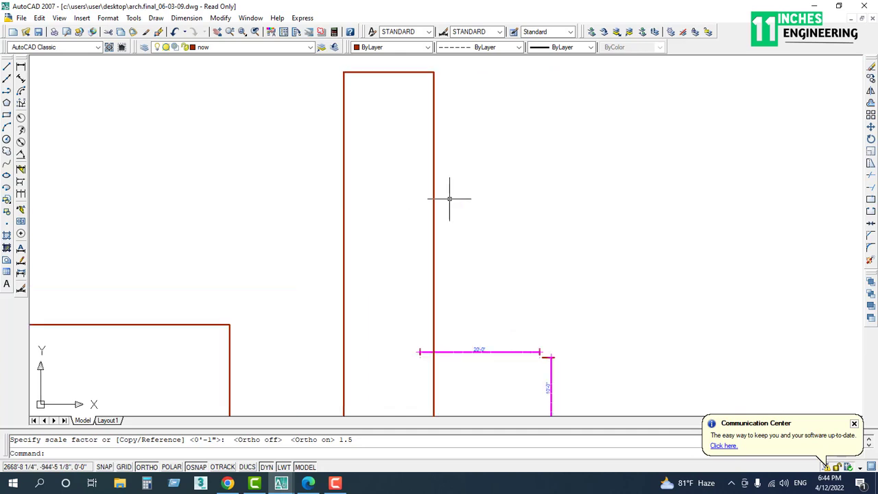
{"action": "scroll", "coordinate": [415, 194], "scroll_direction": "down", "scroll_amount": 3}
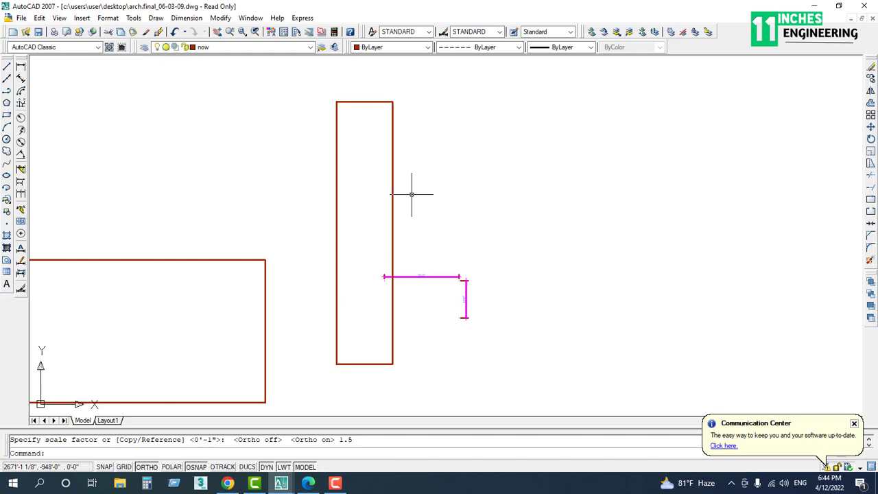
{"action": "key", "text": "ctrl+z"}
{"action": "key", "text": "ctrl+z"}
{"action": "key", "text": "ctrl+z"}
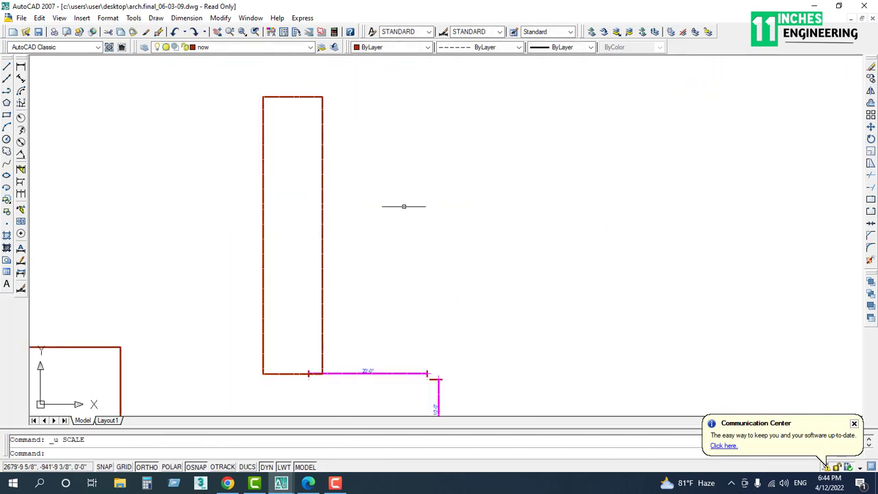
Step: Create multiline text reading "afdkajfjajfkajsldfjalkj" in the empty area to the left of the large rectangle
{"action": "scroll", "coordinate": [393, 233], "scroll_direction": "down", "scroll_amount": 5}
{"action": "middle_click_drag", "start_coordinate": [239, 261], "coordinate": [389, 240]}
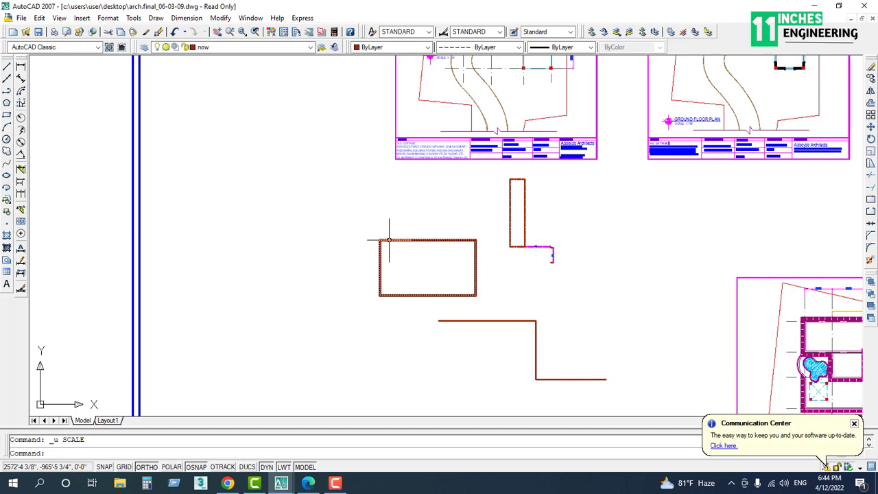
{"action": "middle_click_drag", "start_coordinate": [300, 229], "coordinate": [337, 233]}
{"action": "scroll", "coordinate": [337, 233], "scroll_direction": "down", "scroll_amount": 2}
{"action": "scroll", "coordinate": [325, 238], "scroll_direction": "up", "scroll_amount": 3}
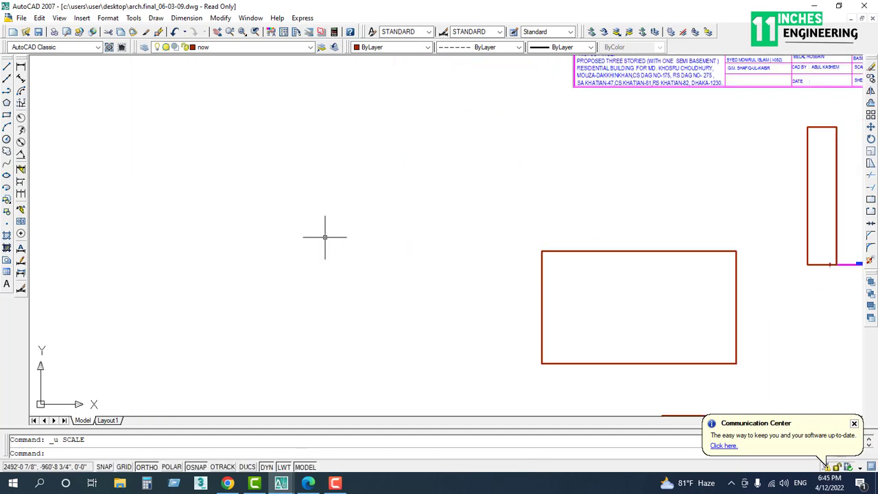
{"action": "type", "text": "mt"}
{"action": "key", "text": "Return"}
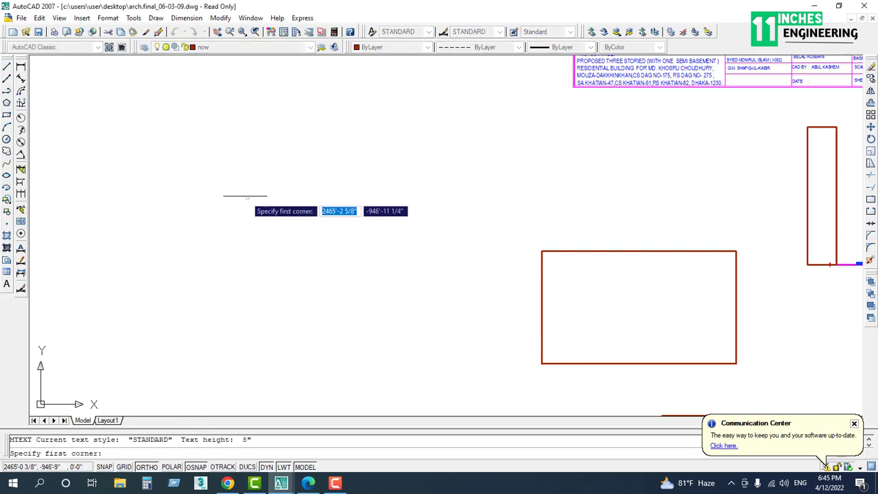
{"action": "left_click", "coordinate": [246, 197]}
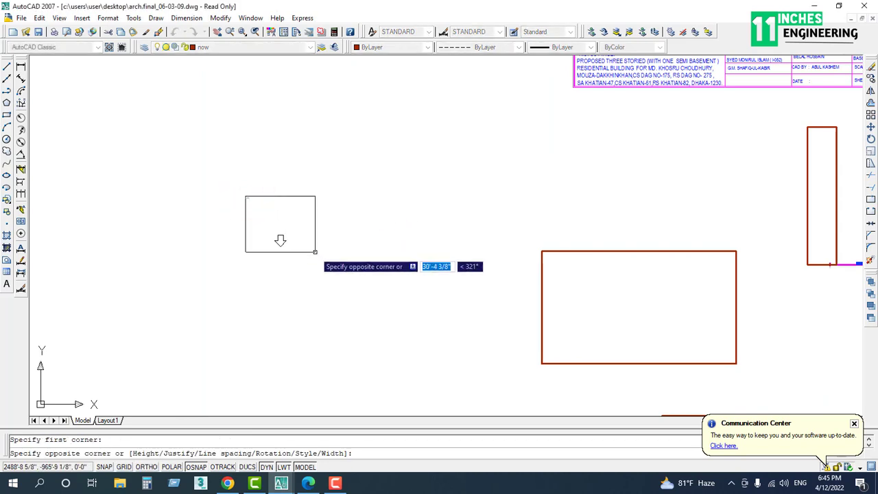
{"action": "left_click", "coordinate": [431, 260]}
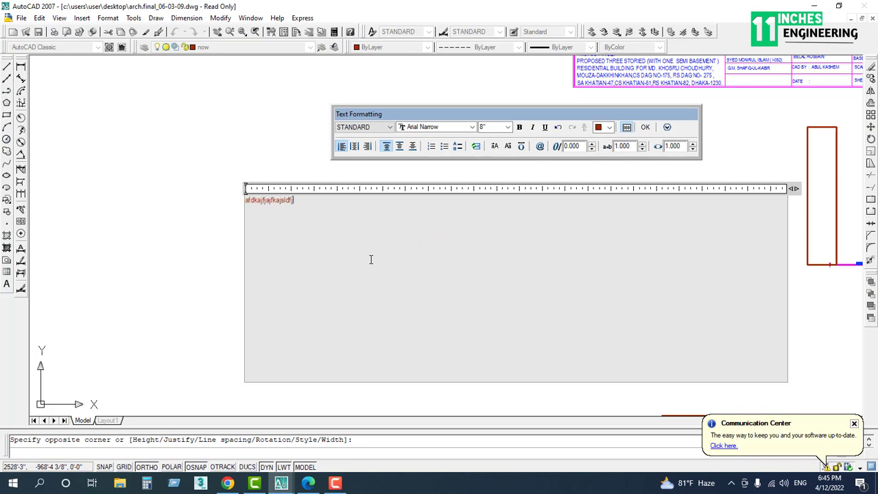
Step: Select the whole text string and set its font to Bahnschrift and its height to 10"
{"action": "double_click", "coordinate": [350, 217]}
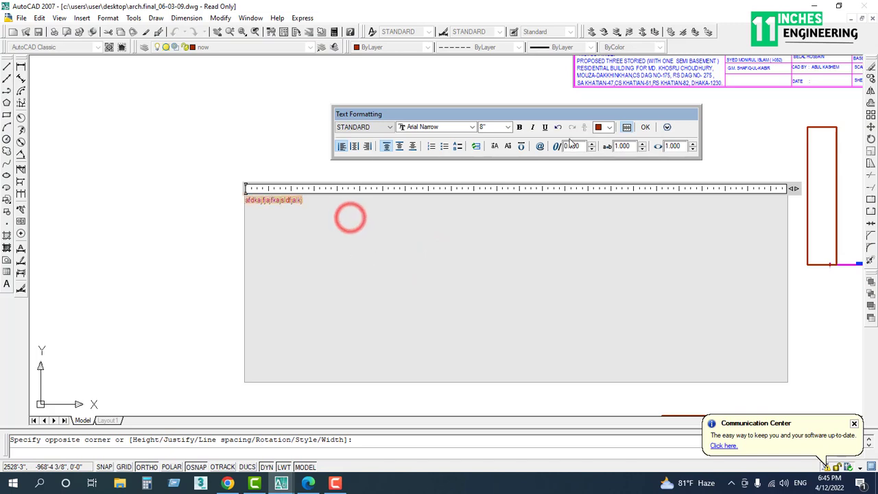
{"action": "left_click", "coordinate": [436, 128]}
{"action": "left_click", "coordinate": [436, 128]}
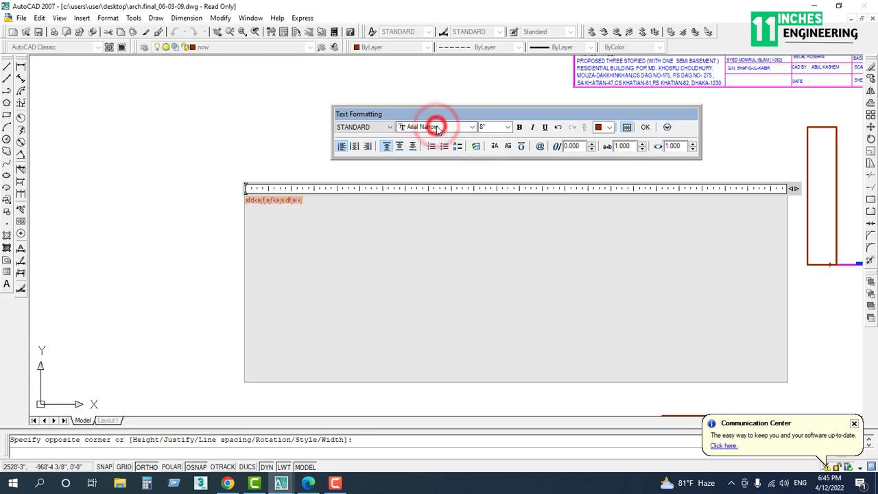
{"action": "left_click", "coordinate": [434, 127]}
{"action": "left_click", "coordinate": [423, 159]}
{"action": "left_click", "coordinate": [499, 127]}
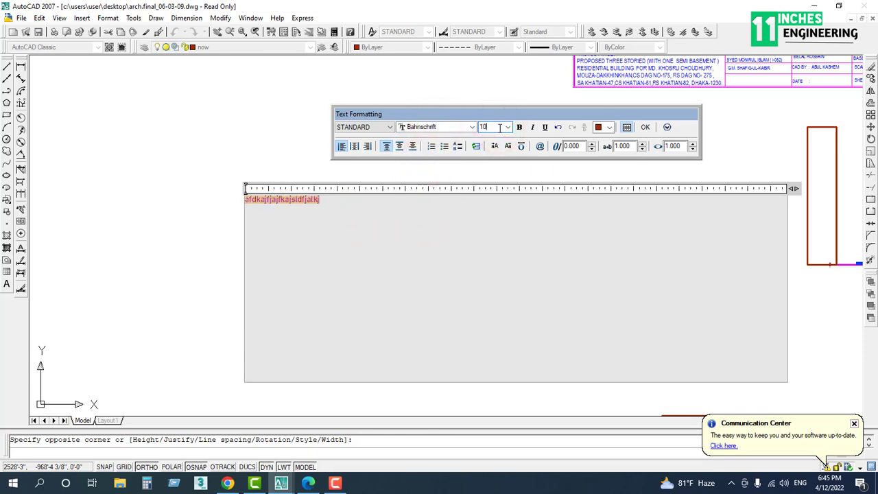
{"action": "type", "text": "10"}
{"action": "key", "text": "Return"}
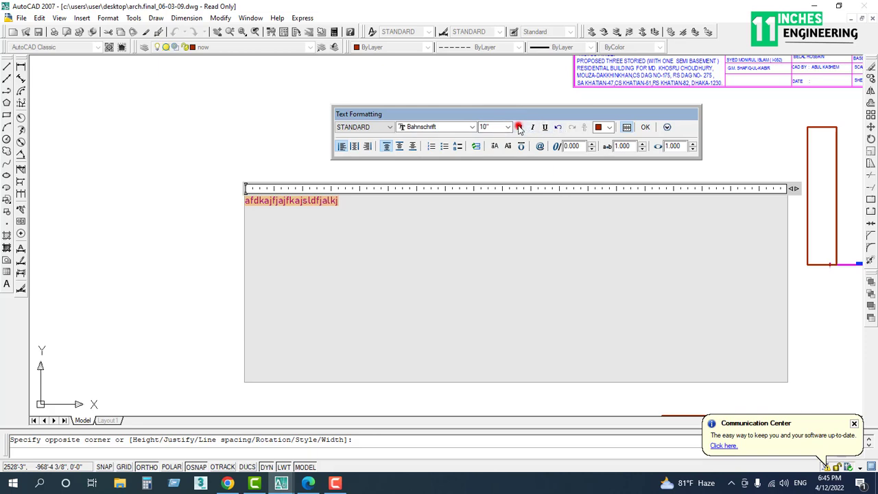
Step: Make the selected text bold, italic and green, and finish editing it
{"action": "left_click", "coordinate": [520, 127]}
{"action": "left_click", "coordinate": [532, 128]}
{"action": "left_click", "coordinate": [601, 127]}
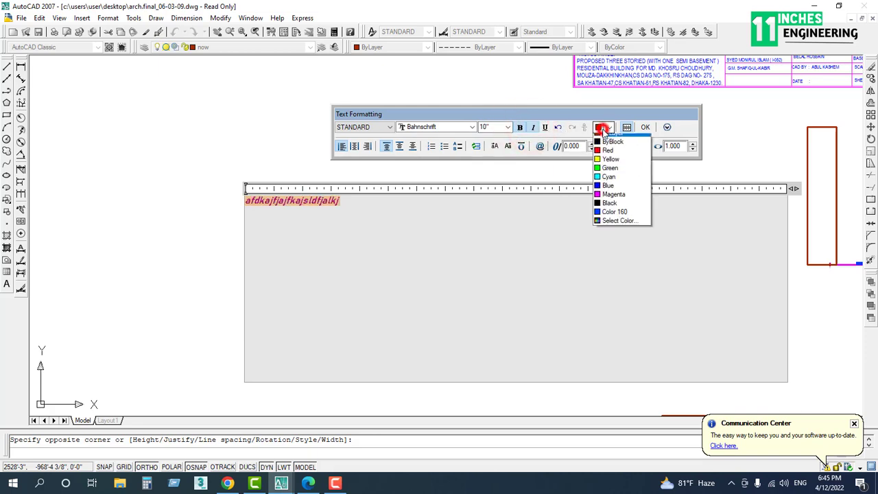
{"action": "left_click", "coordinate": [606, 168]}
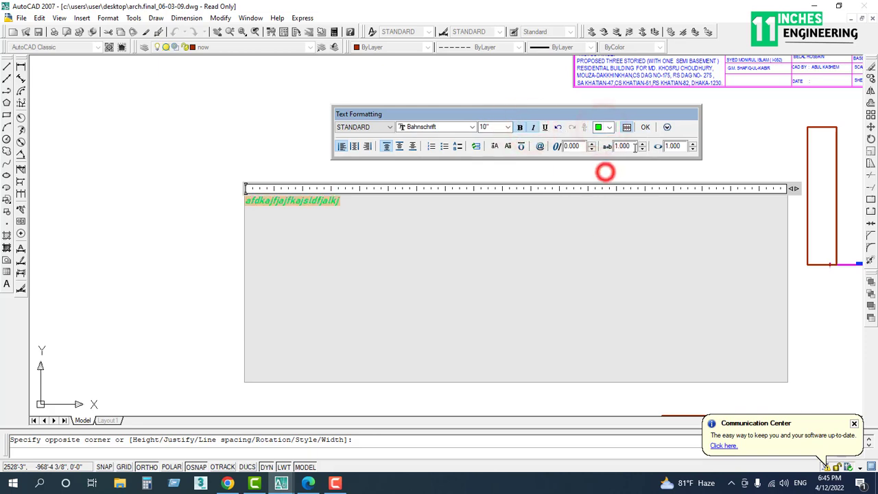
{"action": "left_click", "coordinate": [645, 129]}
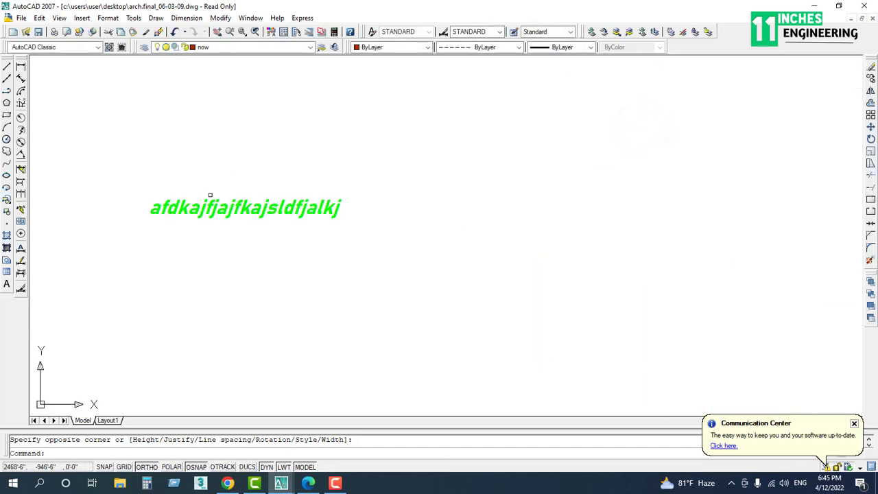
Step: Reopen the green multiline text for editing, highlight its whole string and close the editor without changing it
{"action": "scroll", "coordinate": [210, 196], "scroll_direction": "up", "scroll_amount": 5}
{"action": "double_click", "coordinate": [410, 203]}
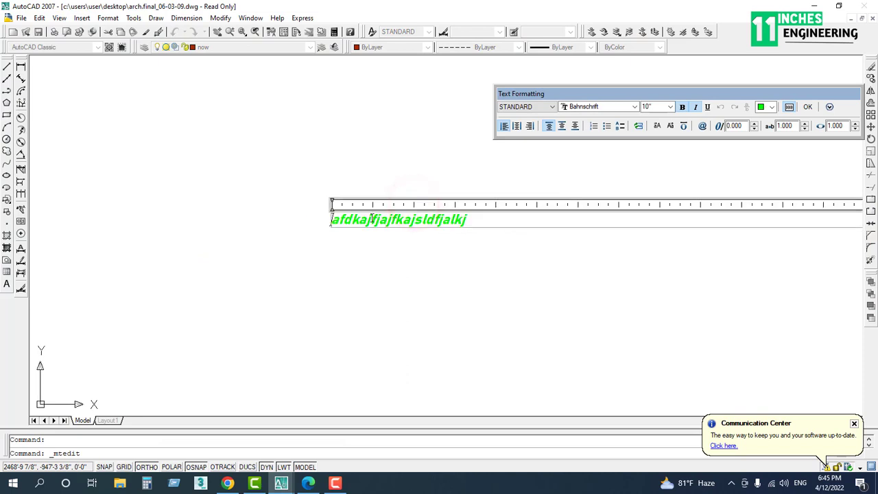
{"action": "double_click", "coordinate": [368, 218]}
{"action": "scroll", "coordinate": [394, 236], "scroll_direction": "up", "scroll_amount": 3}
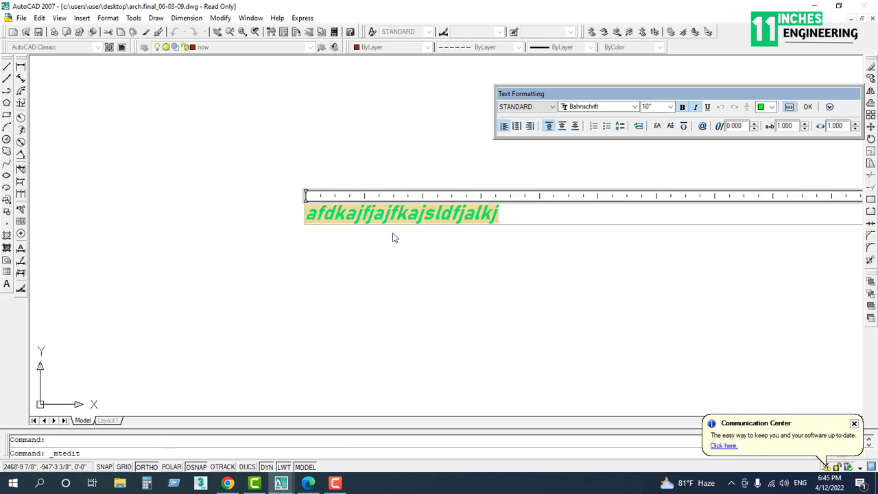
{"action": "left_click", "coordinate": [126, 172]}
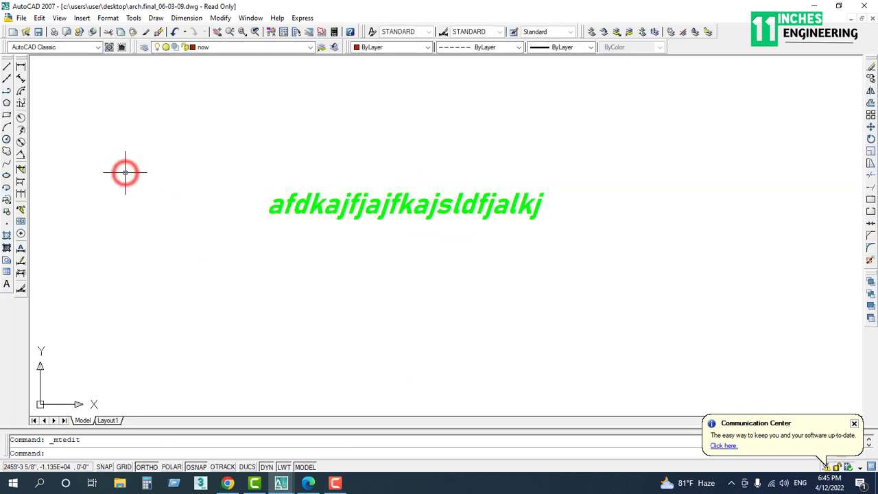
{"action": "scroll", "coordinate": [208, 230], "scroll_direction": "down", "scroll_amount": 1}
{"action": "left_click", "coordinate": [370, 176]}
{"action": "left_click", "coordinate": [299, 242]}
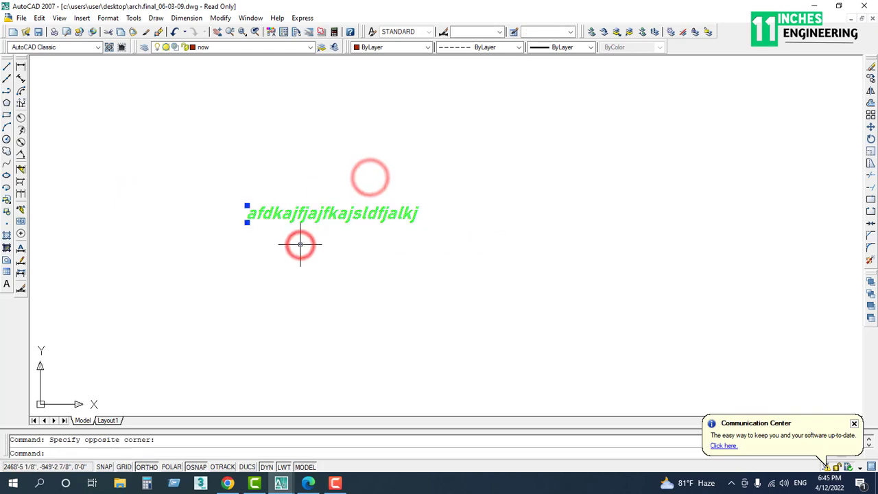
{"action": "key", "text": "Escape"}
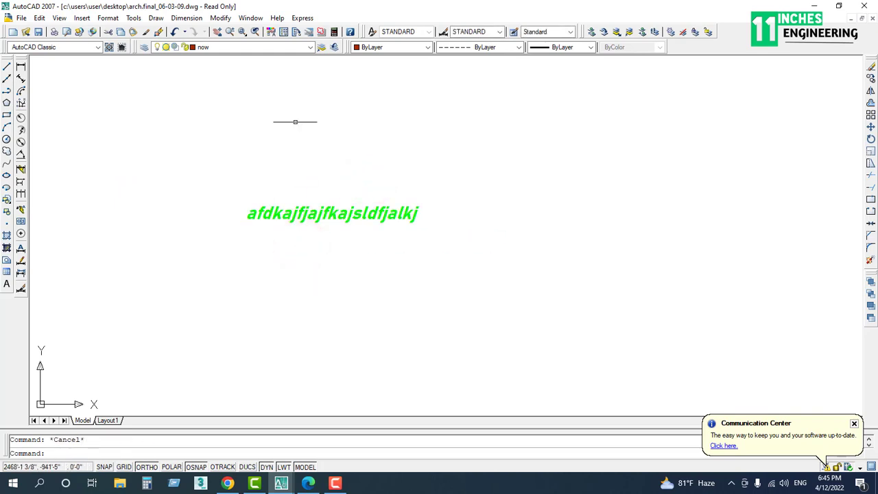
Step: Insert a Standard-style table with five columns and four rows beneath the title "srgsrg", placed below the green text
{"action": "type", "text": "tb"}
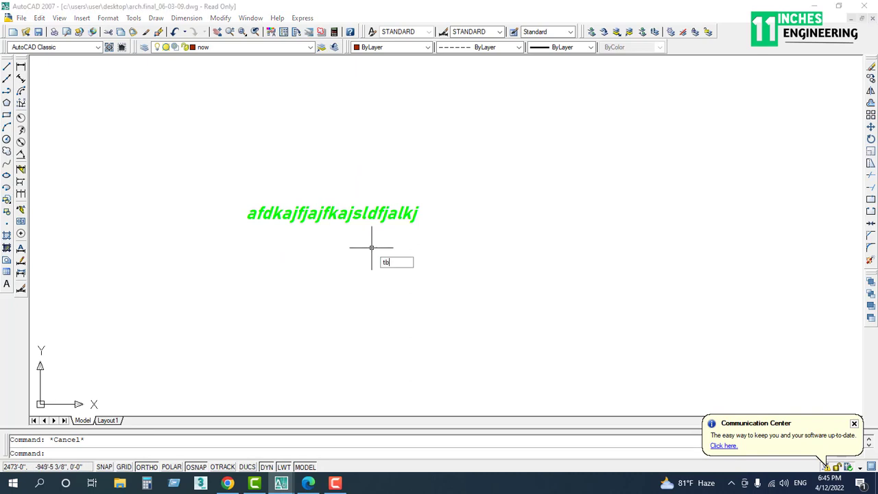
{"action": "key", "text": "Return"}
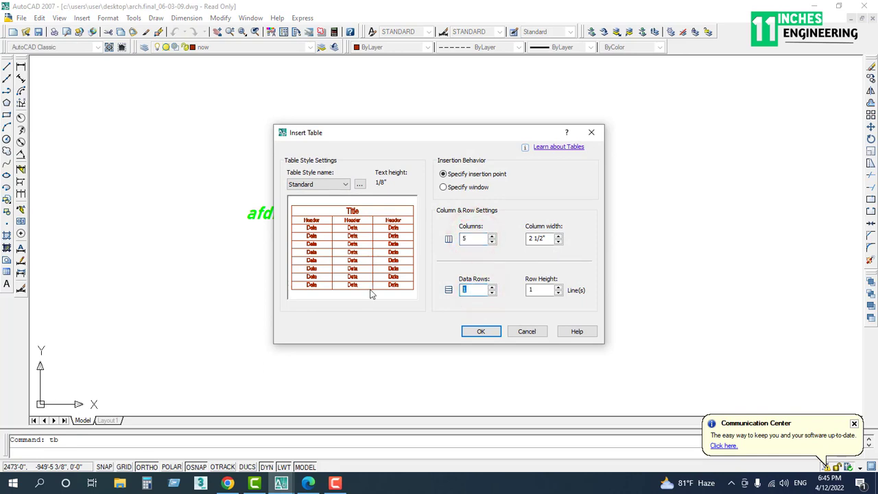
{"action": "left_click", "coordinate": [491, 332]}
{"action": "left_click", "coordinate": [350, 257]}
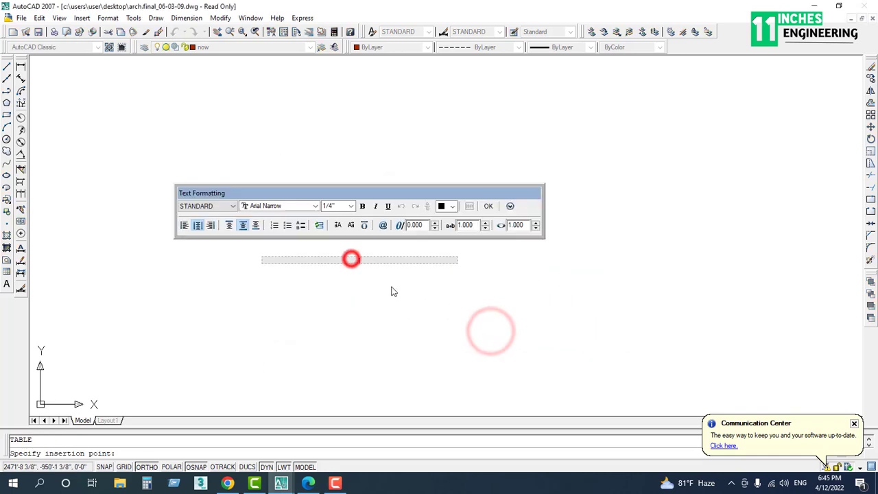
{"action": "left_click", "coordinate": [372, 293]}
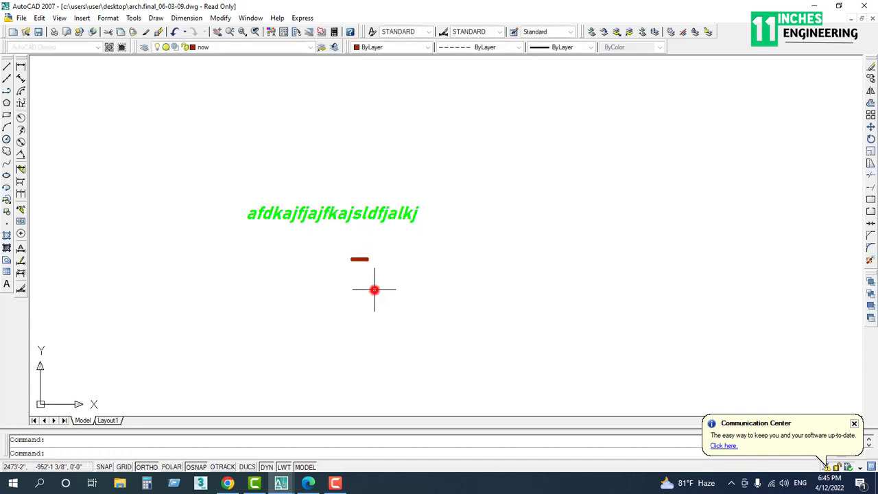
{"action": "scroll", "coordinate": [404, 244], "scroll_direction": "up", "scroll_amount": 5}
{"action": "mouse_move", "coordinate": [458, 271]}
{"action": "middle_mouse_down"}
{"action": "mouse_move", "coordinate": [413, 194]}
{"action": "mouse_move", "coordinate": [477, 203]}
{"action": "middle_mouse_up"}
{"action": "scroll", "coordinate": [429, 199], "scroll_direction": "up", "scroll_amount": 3}
{"action": "scroll", "coordinate": [450, 202], "scroll_direction": "down", "scroll_amount": 4}
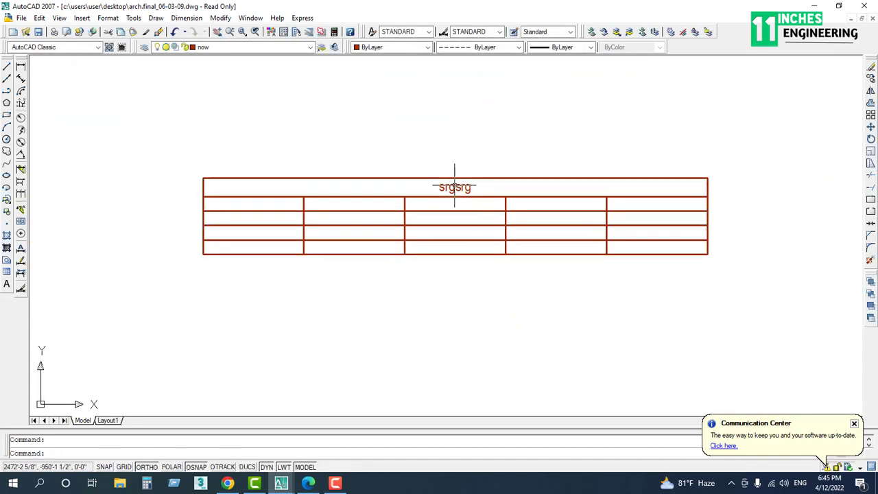
Step: Try to shift the border between the table's first two columns after opening the title cell
{"action": "double_click", "coordinate": [454, 185]}
{"action": "left_click", "coordinate": [278, 204]}
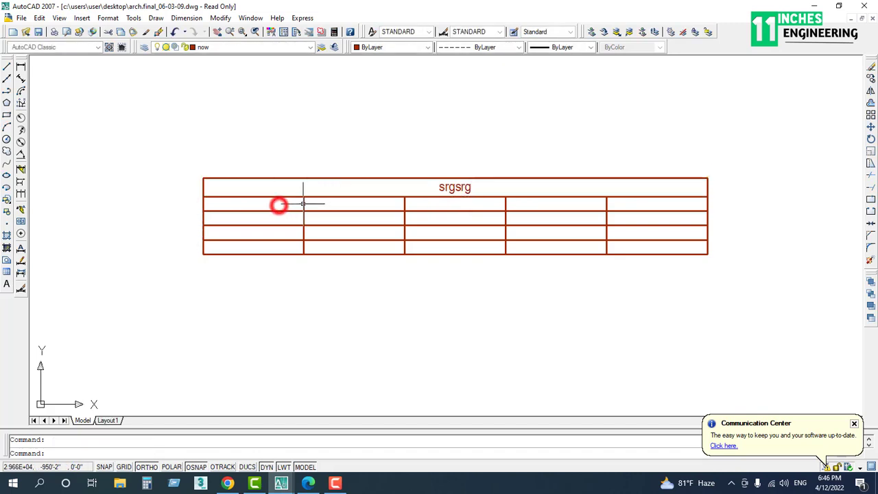
{"action": "left_click", "coordinate": [303, 204]}
{"action": "left_click", "coordinate": [303, 203]}
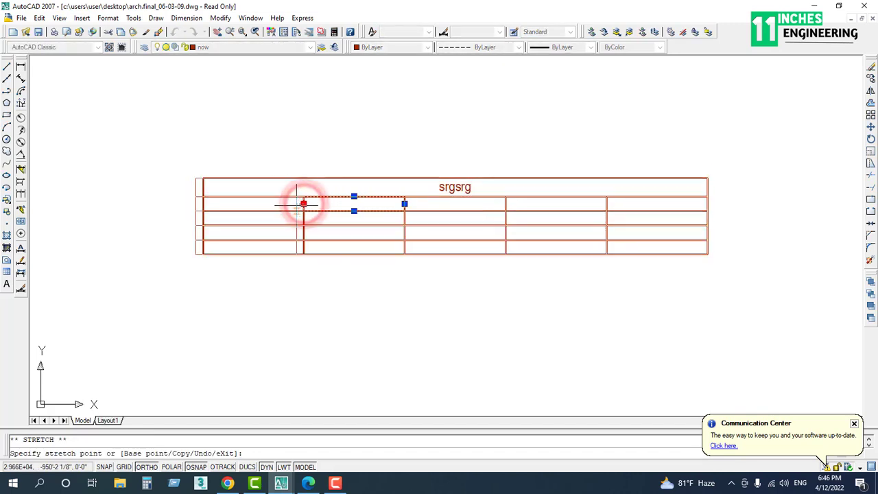
{"action": "left_click", "coordinate": [304, 204]}
{"action": "left_click", "coordinate": [288, 196]}
{"action": "double_click", "coordinate": [288, 196]}
{"action": "left_click", "coordinate": [283, 200]}
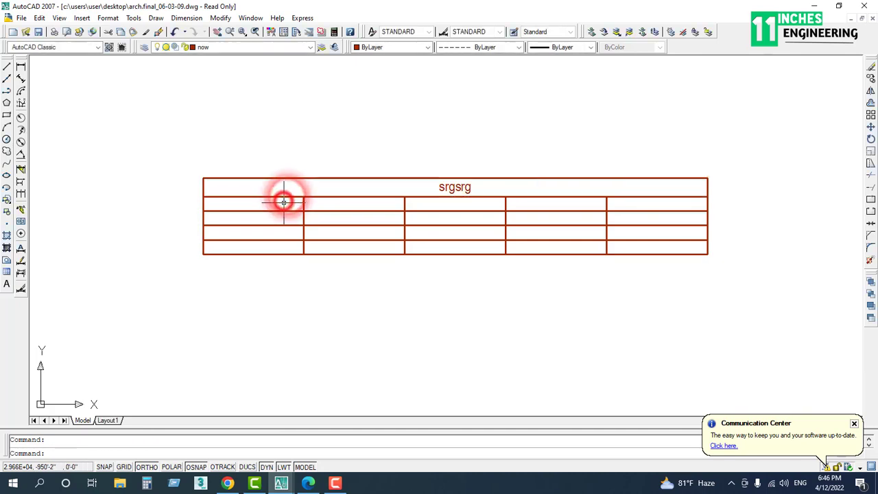
Step: Examine the properties of the first cell beneath the table's title and deselect it
{"action": "double_click", "coordinate": [284, 211]}
{"action": "left_click", "coordinate": [283, 212]}
{"action": "double_click", "coordinate": [283, 204]}
{"action": "left_click", "coordinate": [283, 203]}
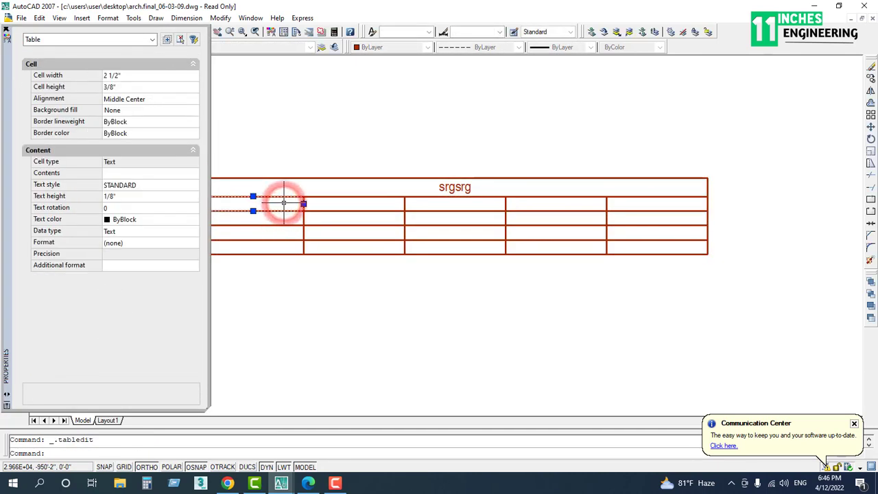
{"action": "left_click", "coordinate": [6, 31]}
{"action": "key", "text": "Escape"}
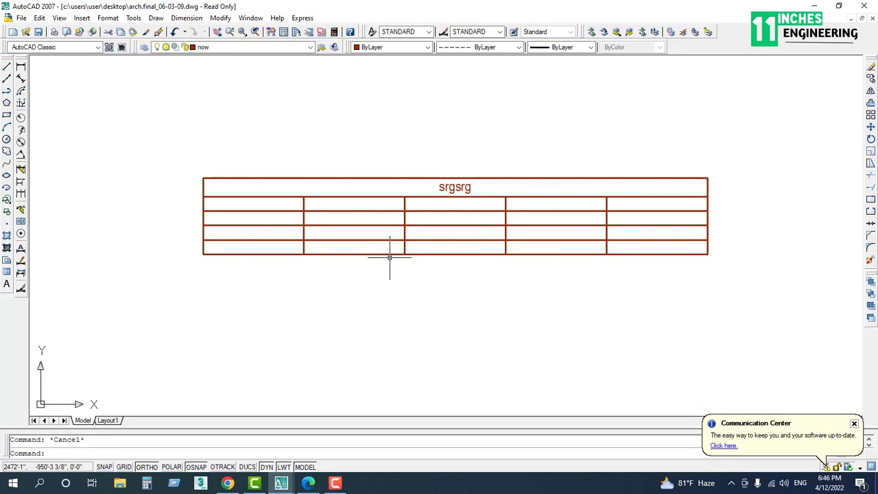
Step: Draw a horizontal line that crosses the right edge of the large rectangle
{"action": "scroll", "coordinate": [371, 233], "scroll_direction": "down", "scroll_amount": 6}
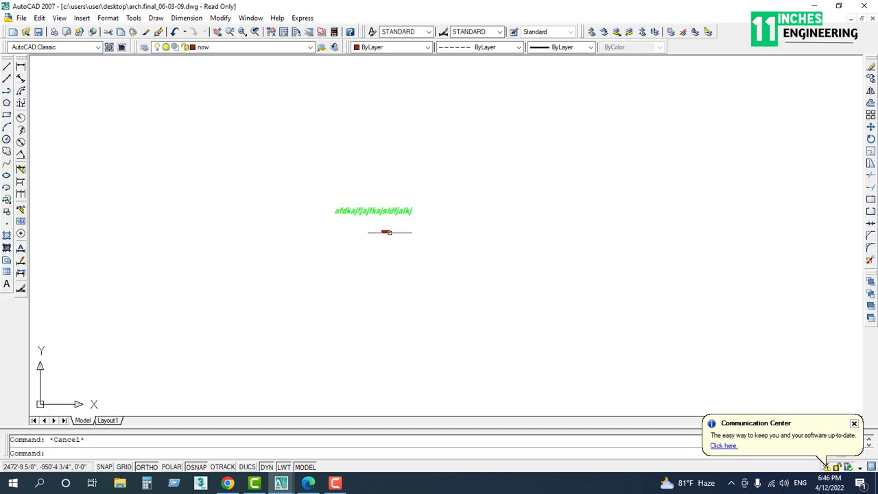
{"action": "scroll", "coordinate": [511, 265], "scroll_direction": "up", "scroll_amount": 5}
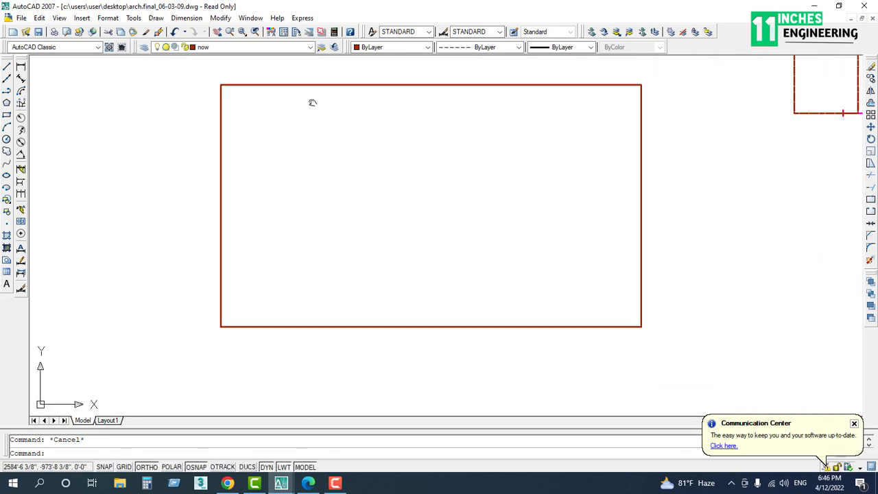
{"action": "type", "text": "l"}
{"action": "key", "text": "Return"}
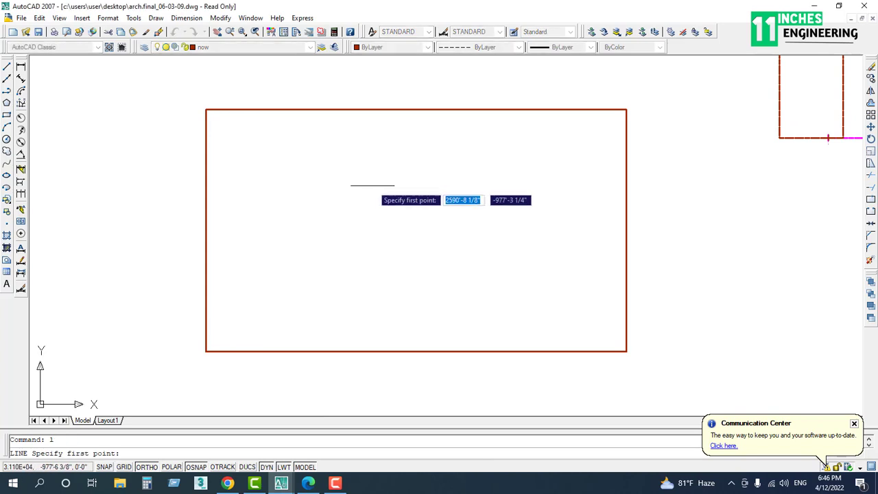
{"action": "left_click", "coordinate": [685, 192]}
{"action": "left_click", "coordinate": [487, 204]}
{"action": "key", "text": "Escape"}
{"action": "scroll", "coordinate": [514, 169], "scroll_direction": "up", "scroll_amount": 4}
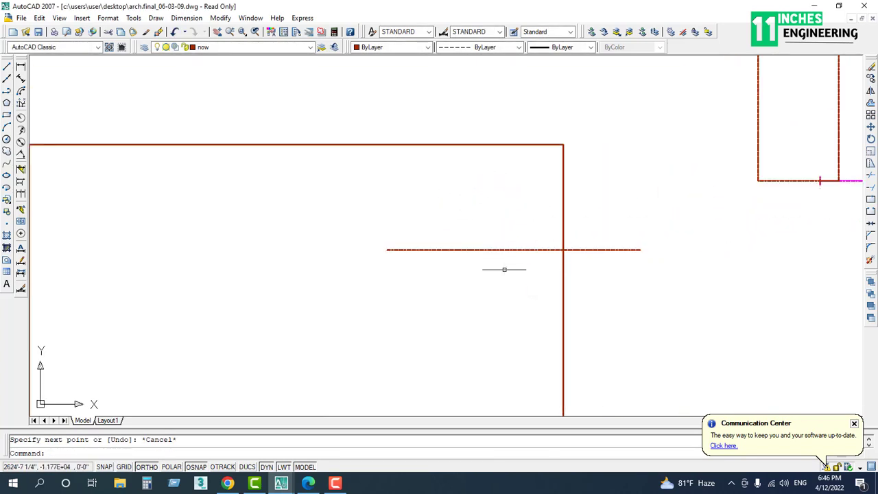
{"action": "middle_click_drag", "start_coordinate": [496, 216], "coordinate": [436, 223]}
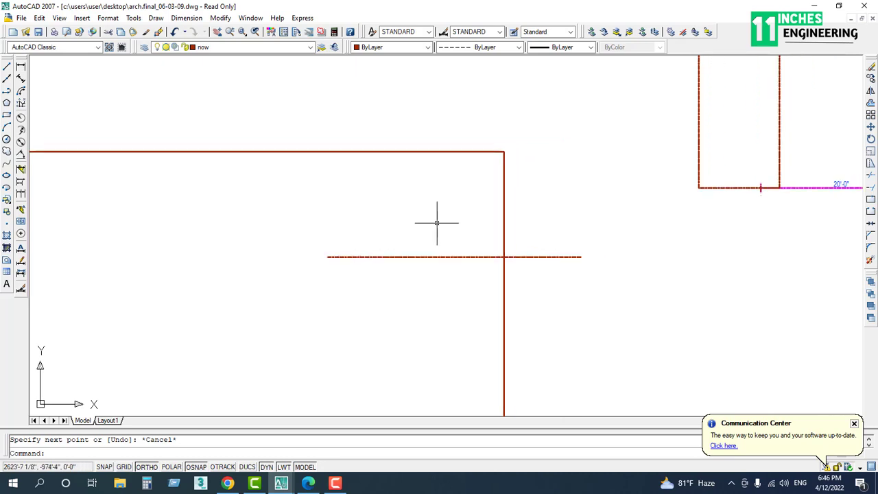
{"action": "type", "text": "t"}
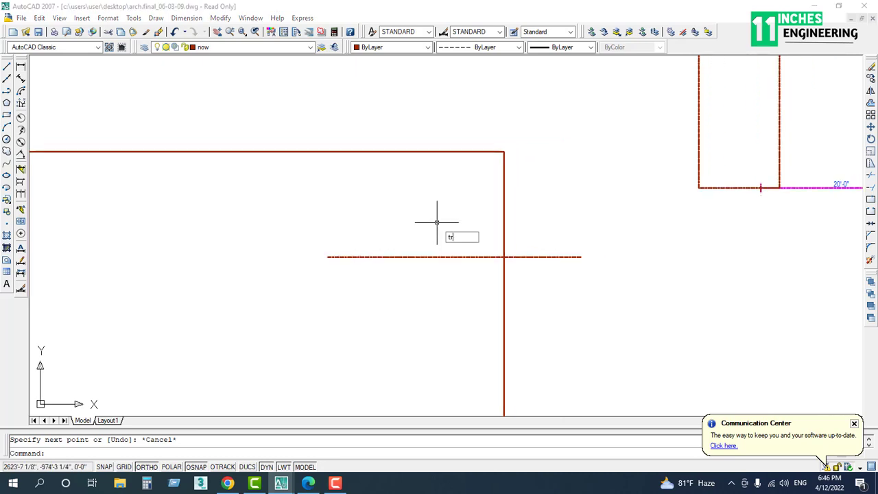
{"action": "type", "text": "r"}
{"action": "key", "text": "Return"}
{"action": "left_click", "coordinate": [460, 198]}
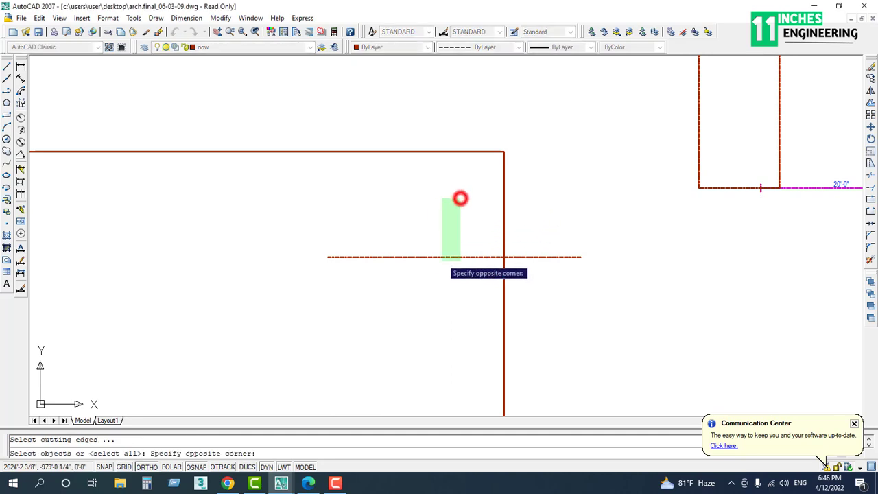
{"action": "left_click", "coordinate": [431, 278]}
{"action": "key", "text": "Escape"}
Step: Trim off the part of the horizontal line that lies inside the large rectangle
{"action": "type", "text": "t"}
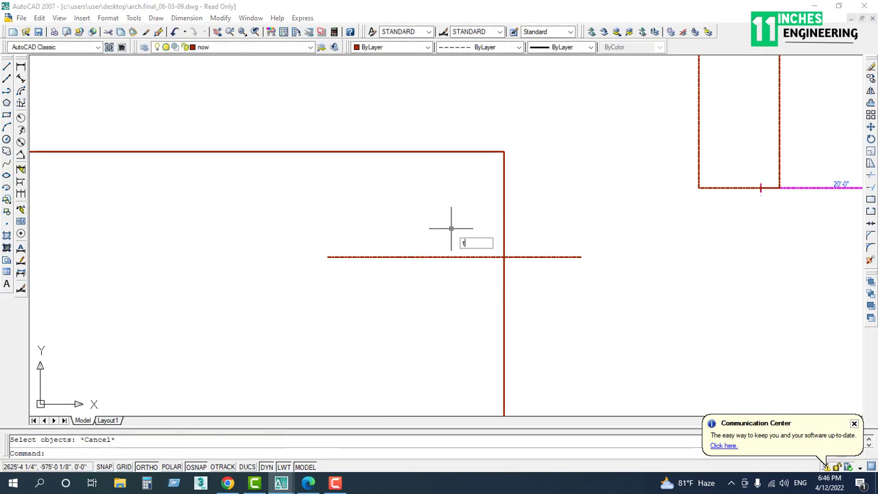
{"action": "type", "text": "r"}
{"action": "key", "text": "Return"}
{"action": "key", "text": "Return"}
{"action": "left_click", "coordinate": [457, 214]}
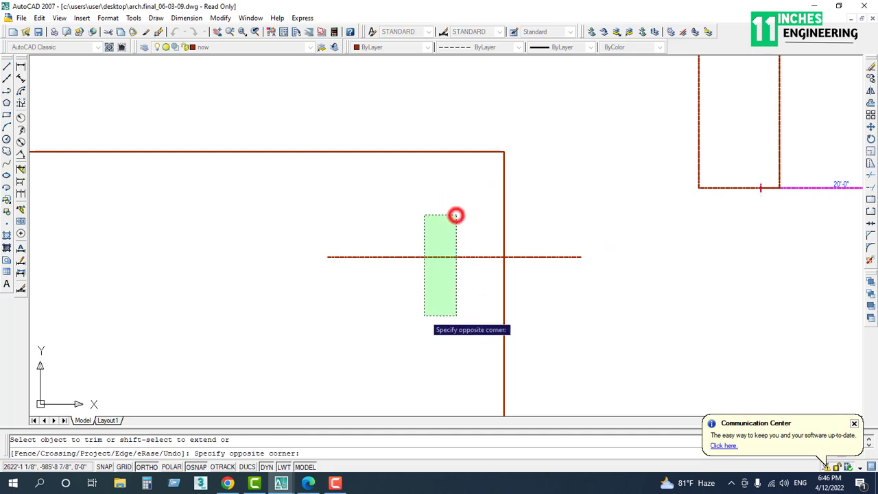
{"action": "left_click", "coordinate": [422, 313]}
{"action": "scroll", "coordinate": [472, 287], "scroll_direction": "down", "scroll_amount": 1}
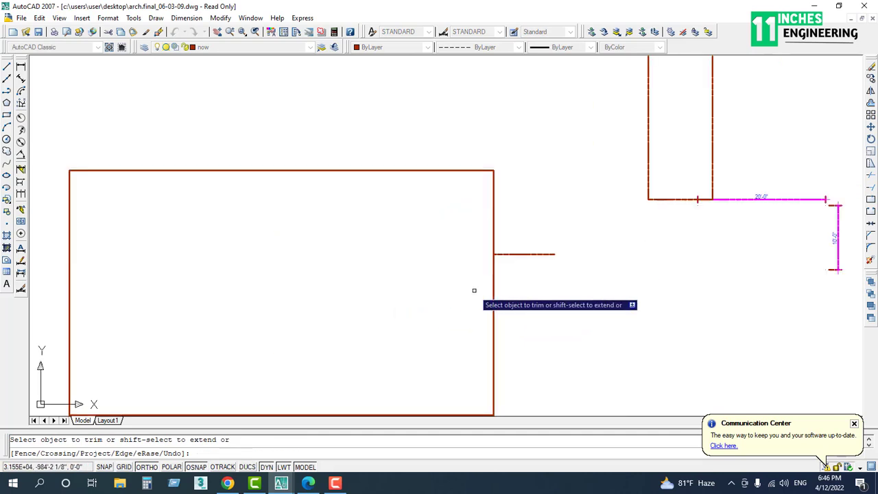
{"action": "key", "text": "Escape"}
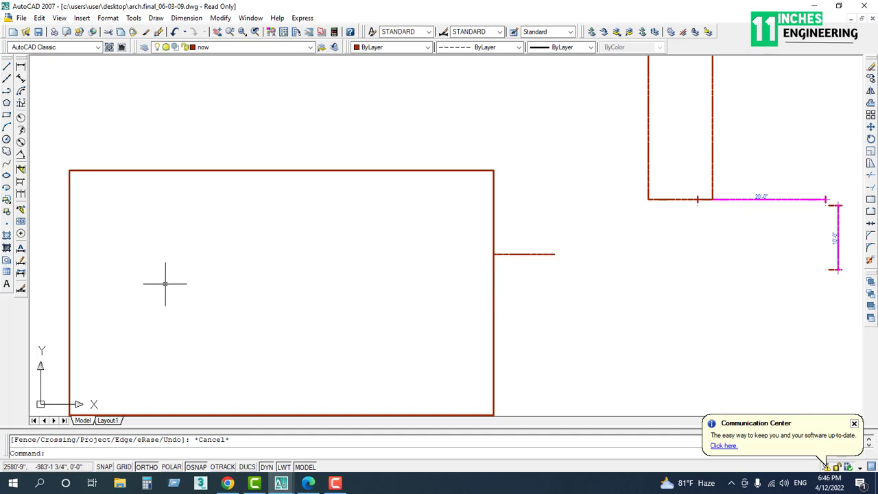
Step: Extend the remaining line across the large rectangle to its left edge, using the rectangle as boundary
{"action": "type", "text": "e"}
{"action": "left_click", "coordinate": [78, 247]}
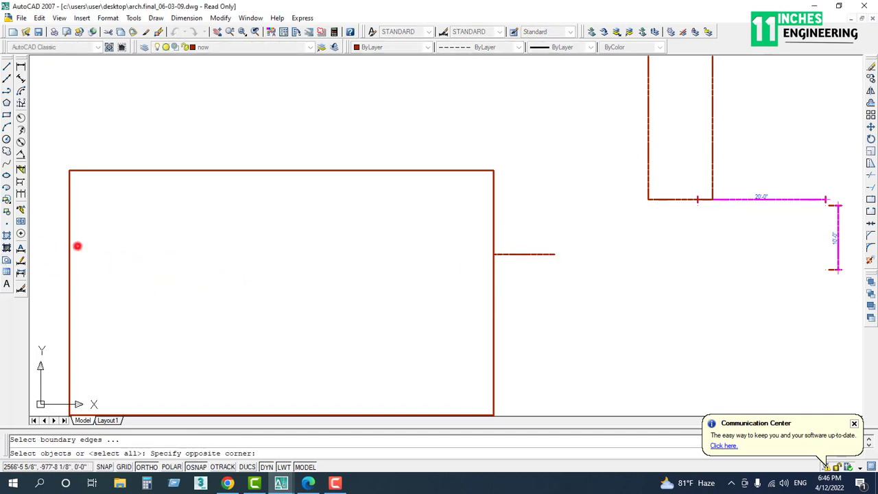
{"action": "left_click", "coordinate": [32, 268]}
{"action": "key", "text": "Return"}
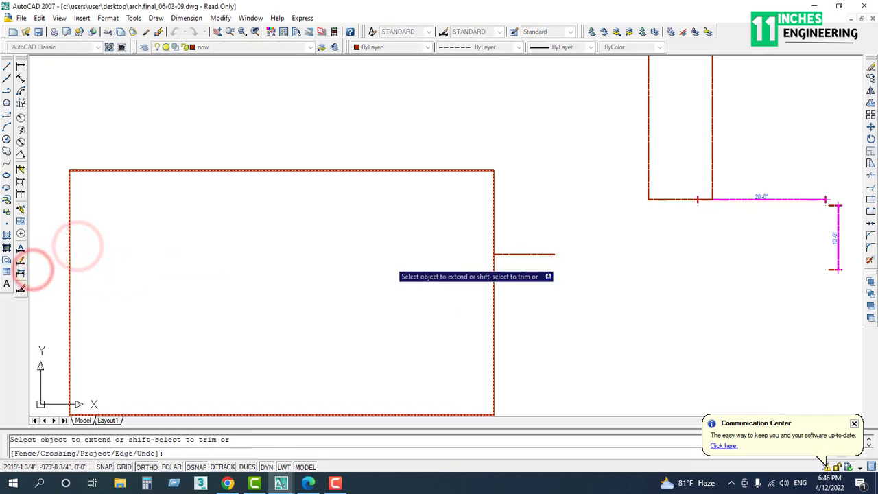
{"action": "left_click", "coordinate": [504, 255]}
{"action": "scroll", "coordinate": [323, 284], "scroll_direction": "down", "scroll_amount": 2}
{"action": "middle_click_drag", "start_coordinate": [323, 290], "coordinate": [389, 286]}
{"action": "key", "text": "Escape"}
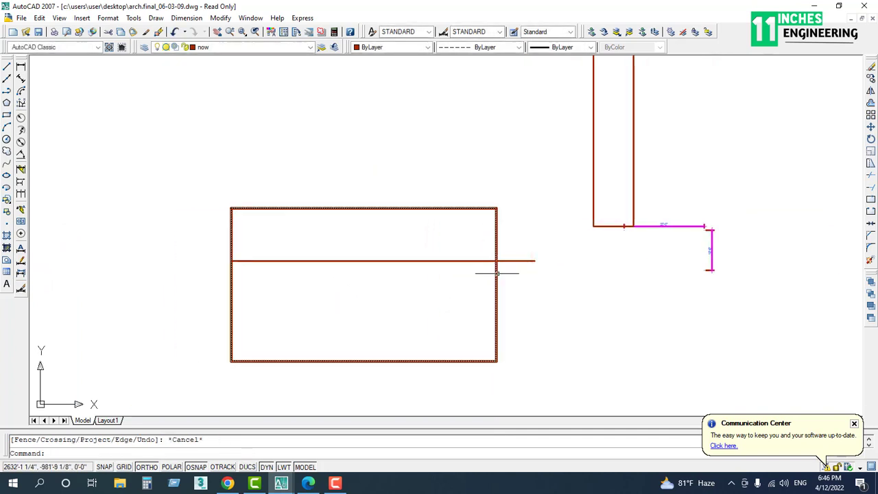
Step: Trim off the part of the line projecting beyond the rectangle's right edge
{"action": "type", "text": "t"}
{"action": "key", "text": "Return"}
{"action": "key", "text": "Return"}
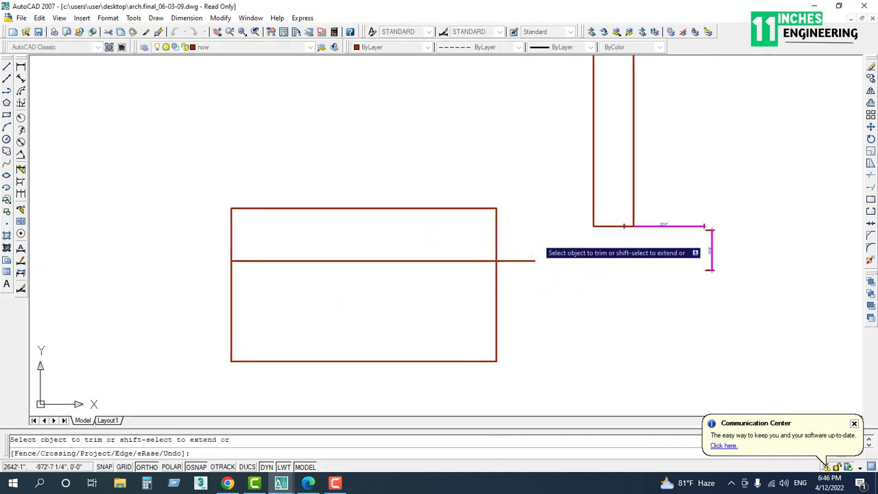
{"action": "left_click", "coordinate": [537, 236]}
{"action": "left_click", "coordinate": [516, 293]}
{"action": "key", "text": "Escape"}
{"action": "scroll", "coordinate": [402, 303], "scroll_direction": "up", "scroll_amount": 2}
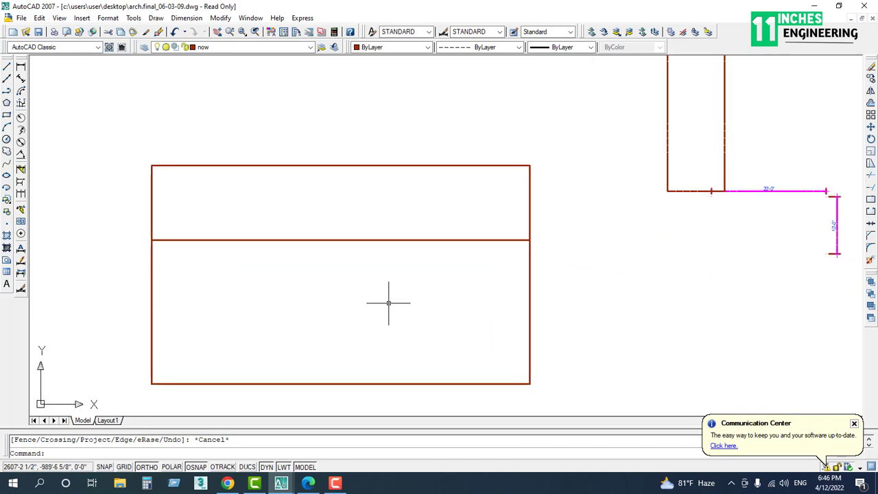
{"action": "left_click", "coordinate": [546, 145]}
{"action": "left_click", "coordinate": [476, 192]}
{"action": "key", "text": "Escape"}
{"action": "left_click", "coordinate": [467, 145]}
{"action": "left_click", "coordinate": [440, 192]}
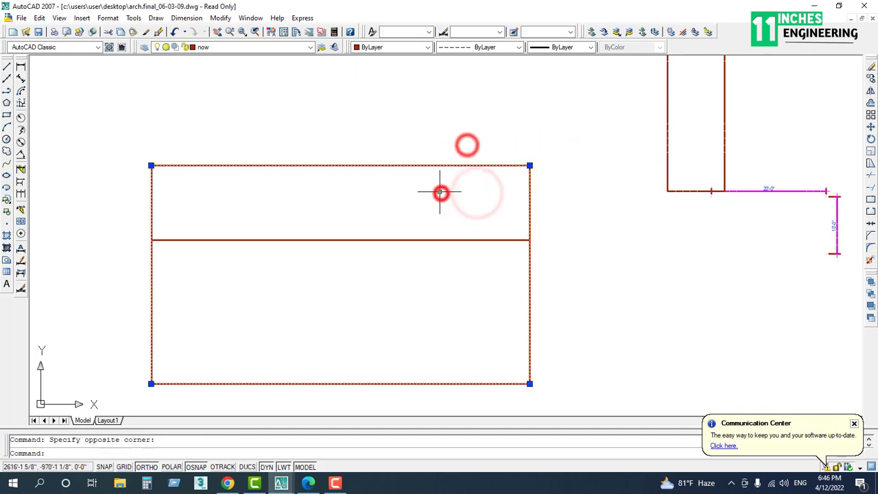
{"action": "left_click", "coordinate": [425, 169]}
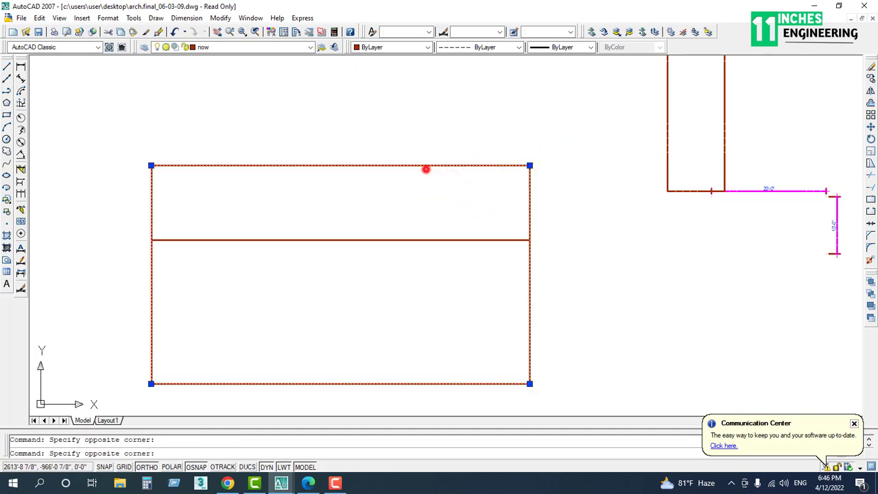
{"action": "key", "text": "Escape"}
{"action": "key", "text": "Escape"}
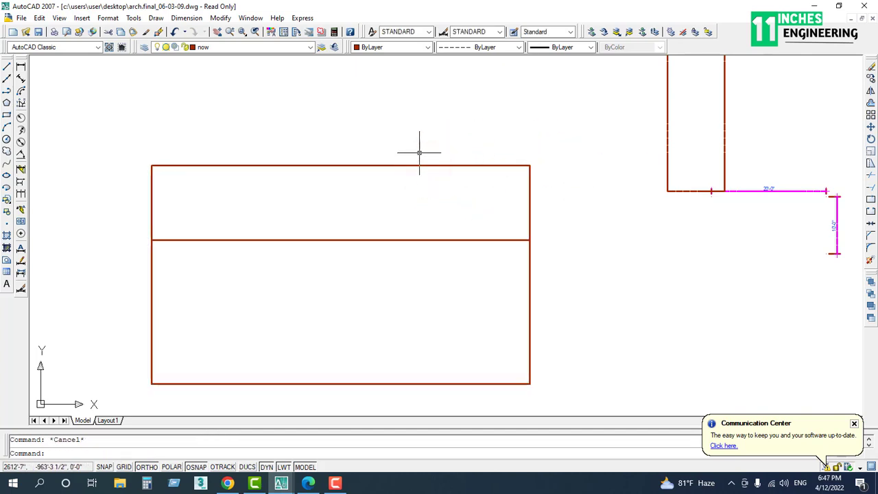
Step: Explode the large rectangle into separate line segments
{"action": "left_click", "coordinate": [404, 151]}
{"action": "left_click", "coordinate": [379, 180]}
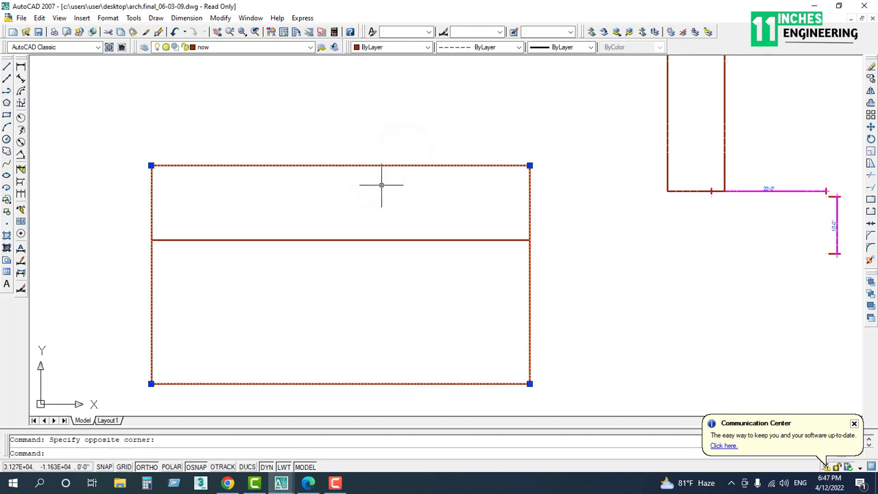
{"action": "key", "text": "Escape"}
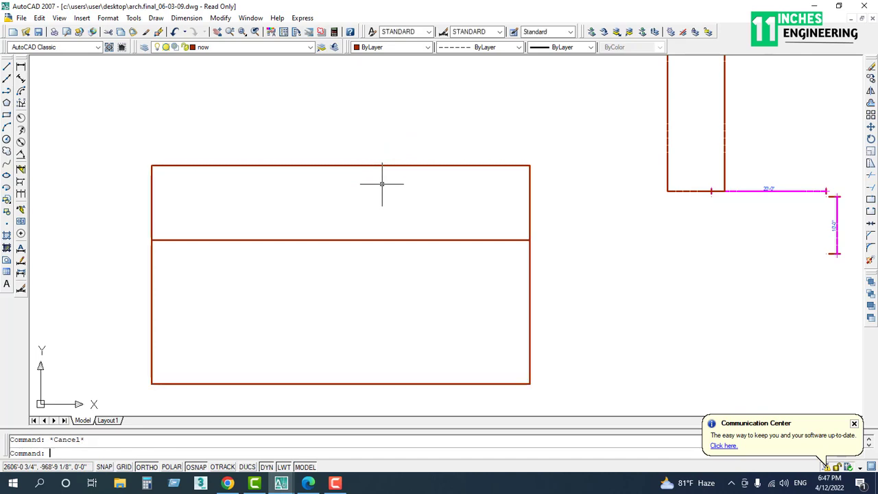
{"action": "left_click", "coordinate": [433, 149]}
{"action": "left_click", "coordinate": [353, 198]}
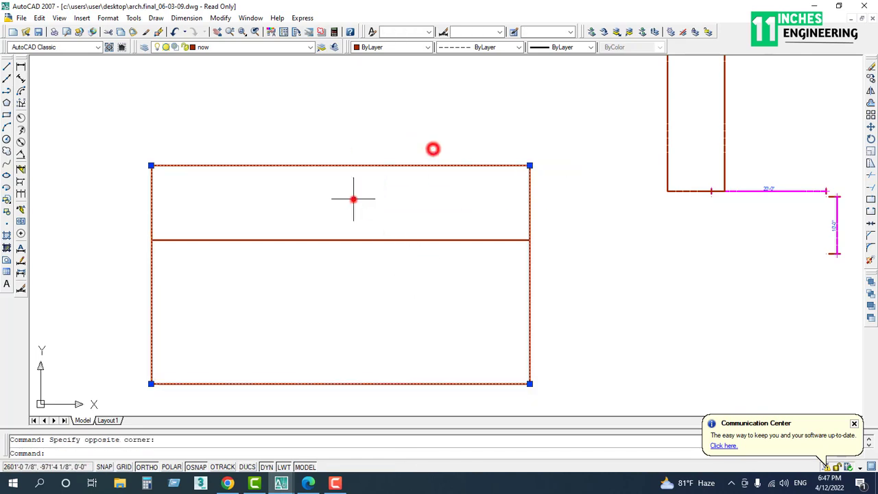
{"action": "type", "text": "x"}
{"action": "key", "text": "Return"}
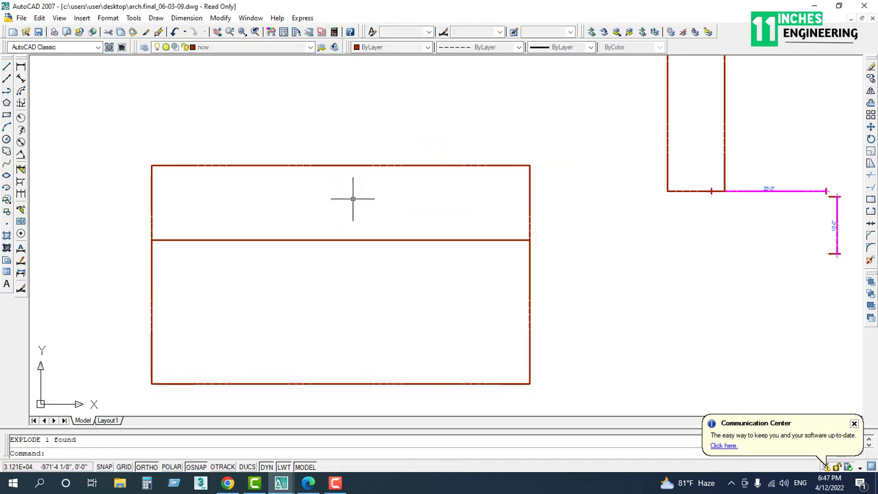
Step: Select edges of the exploded rectangle individually to check that each is a separate object, clearing the selection at the end
{"action": "left_click", "coordinate": [371, 165]}
{"action": "left_click", "coordinate": [177, 185]}
{"action": "left_click", "coordinate": [141, 198]}
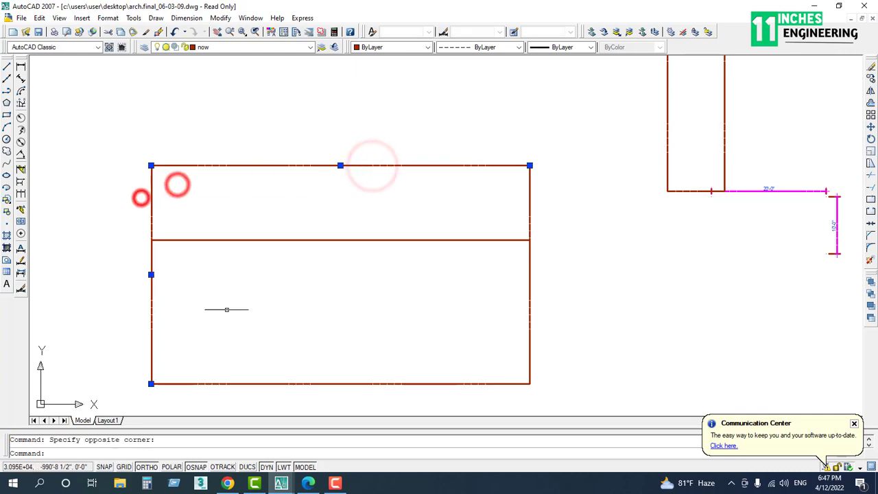
{"action": "left_click", "coordinate": [243, 336]}
{"action": "left_click", "coordinate": [204, 403]}
{"action": "key", "text": "Escape"}
{"action": "left_click", "coordinate": [563, 270]}
{"action": "left_click", "coordinate": [479, 292]}
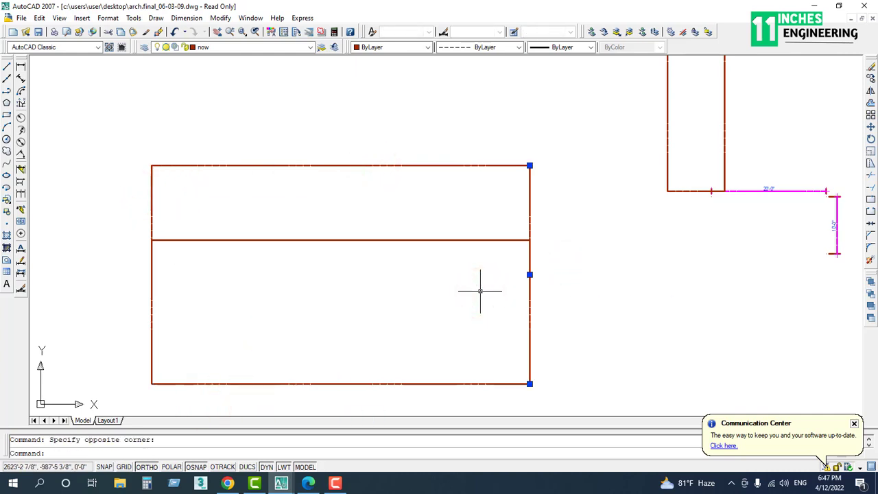
{"action": "left_click", "coordinate": [350, 185]}
{"action": "left_click", "coordinate": [315, 124]}
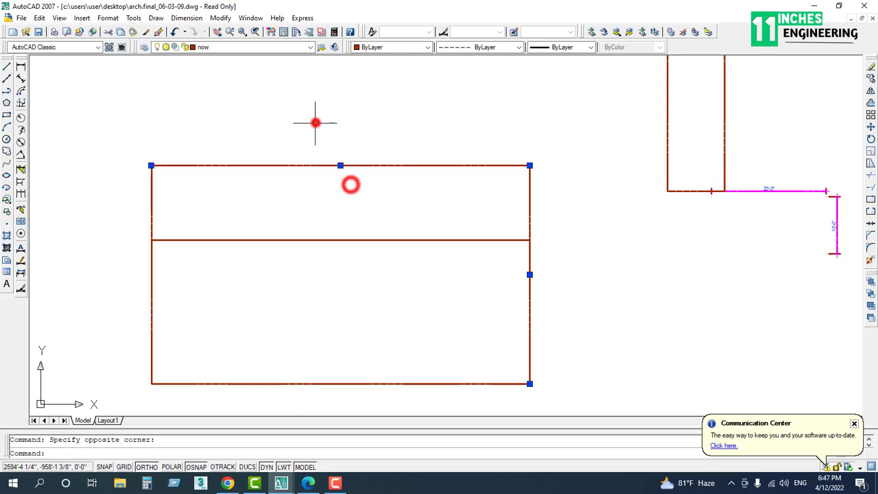
{"action": "key", "text": "Escape"}
Step: Zoom to the entire drawing with the All option to review every sheet and practice object
{"action": "scroll", "coordinate": [326, 224], "scroll_direction": "down", "scroll_amount": 8}
{"action": "scroll", "coordinate": [464, 297], "scroll_direction": "up", "scroll_amount": 4}
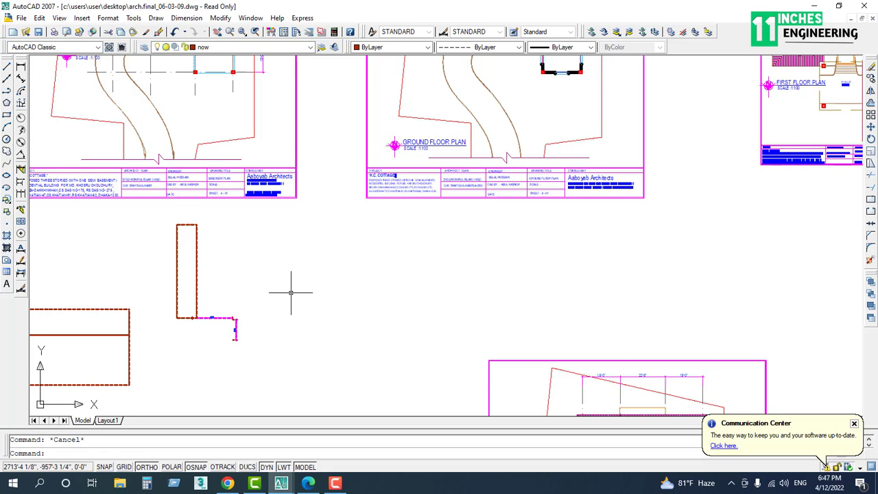
{"action": "type", "text": "z"}
{"action": "key", "text": "Return"}
{"action": "type", "text": "a"}
{"action": "key", "text": "Return"}
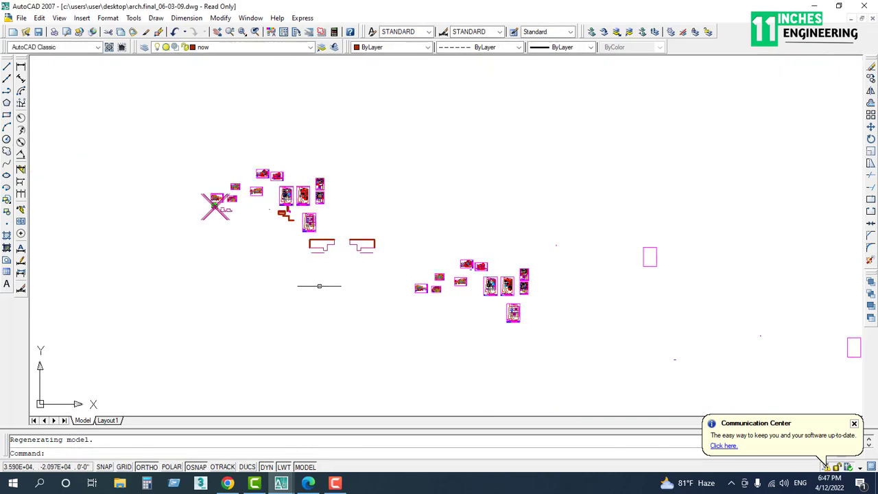
{"action": "scroll", "coordinate": [331, 274], "scroll_direction": "up", "scroll_amount": 2}
{"action": "mouse_move", "coordinate": [336, 276]}
{"action": "middle_mouse_down"}
{"action": "mouse_move", "coordinate": [319, 280]}
{"action": "mouse_move", "coordinate": [337, 286]}
{"action": "mouse_move", "coordinate": [299, 270]}
{"action": "middle_mouse_up"}
Step: Try to save the drawing under its current file name
{"action": "key", "text": "ctrl+s"}
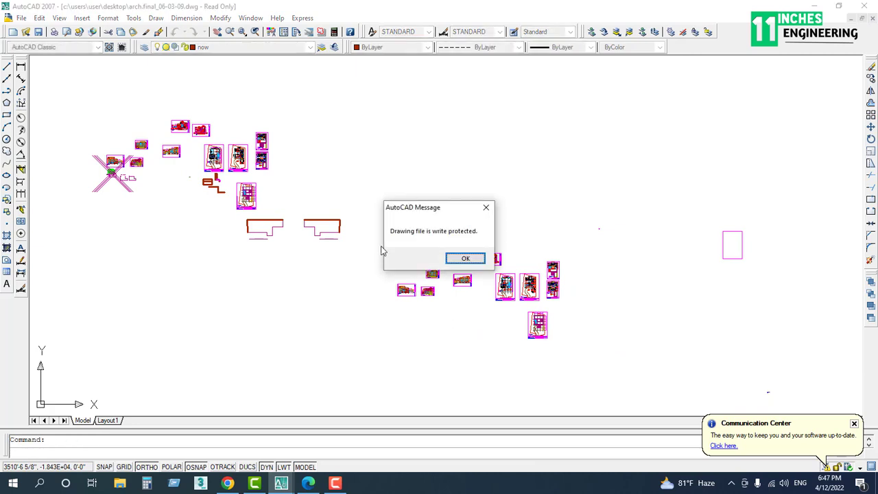
{"action": "left_click", "coordinate": [463, 258]}
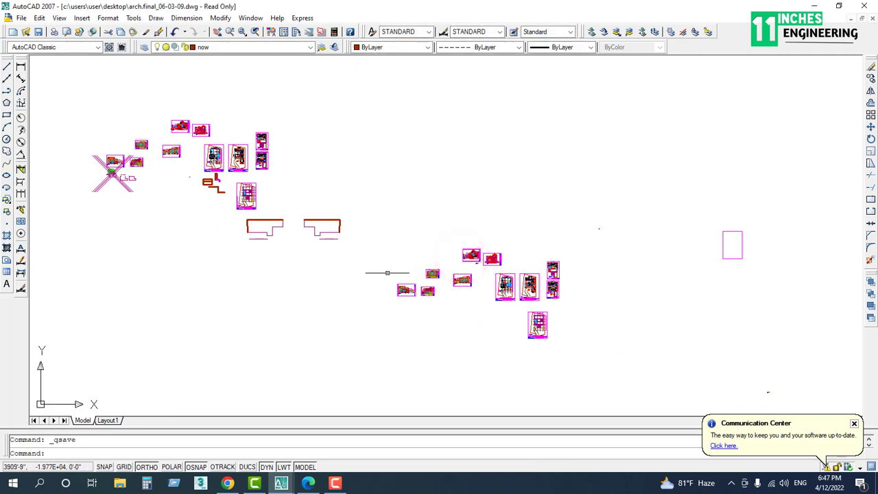
{"action": "scroll", "coordinate": [388, 272], "scroll_direction": "up", "scroll_amount": 2}
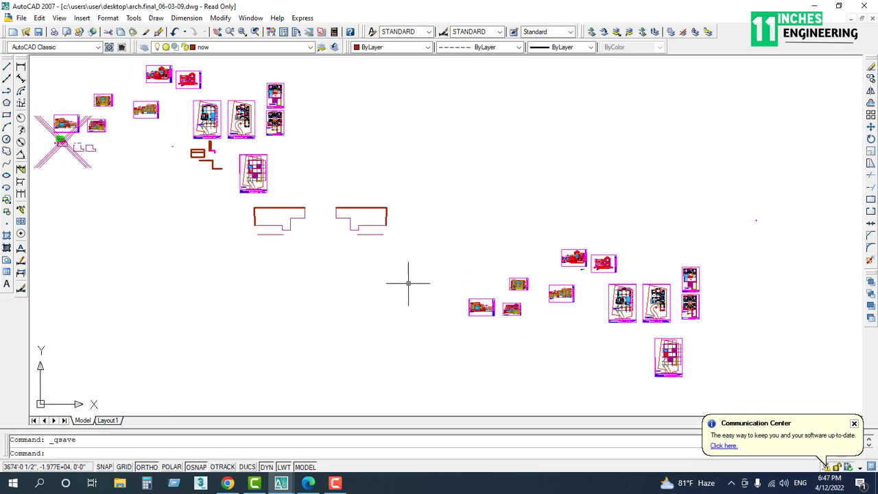